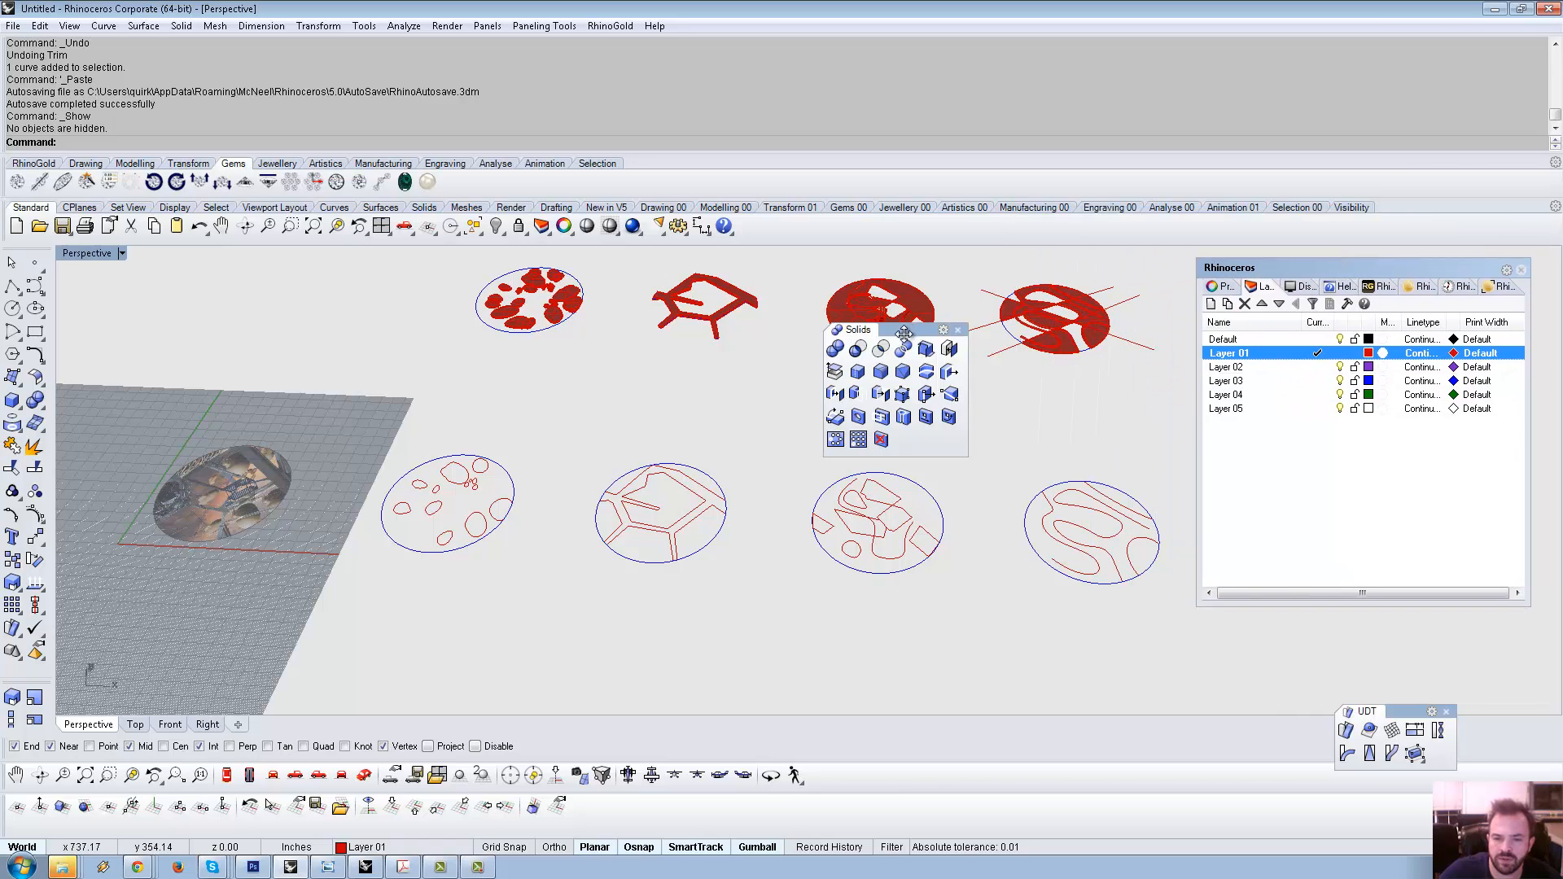
Move the floating Solids toolbar clear of the disc models.
left_click_drag(903, 331, 1244, 636)
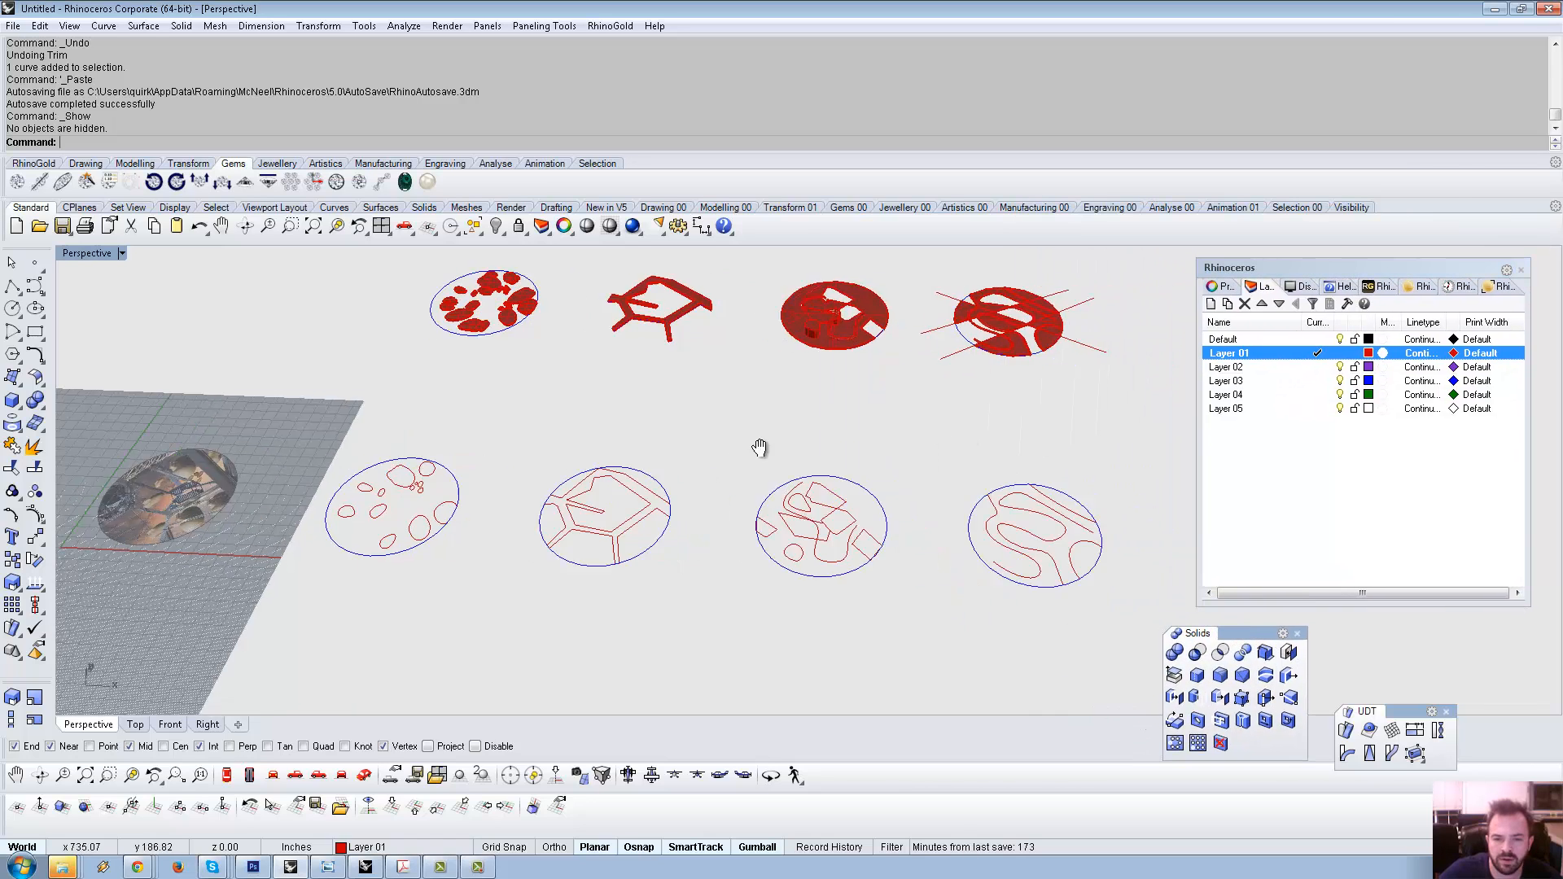
scroll(758, 439, "up", 5)
scroll(992, 393, "down", 3)
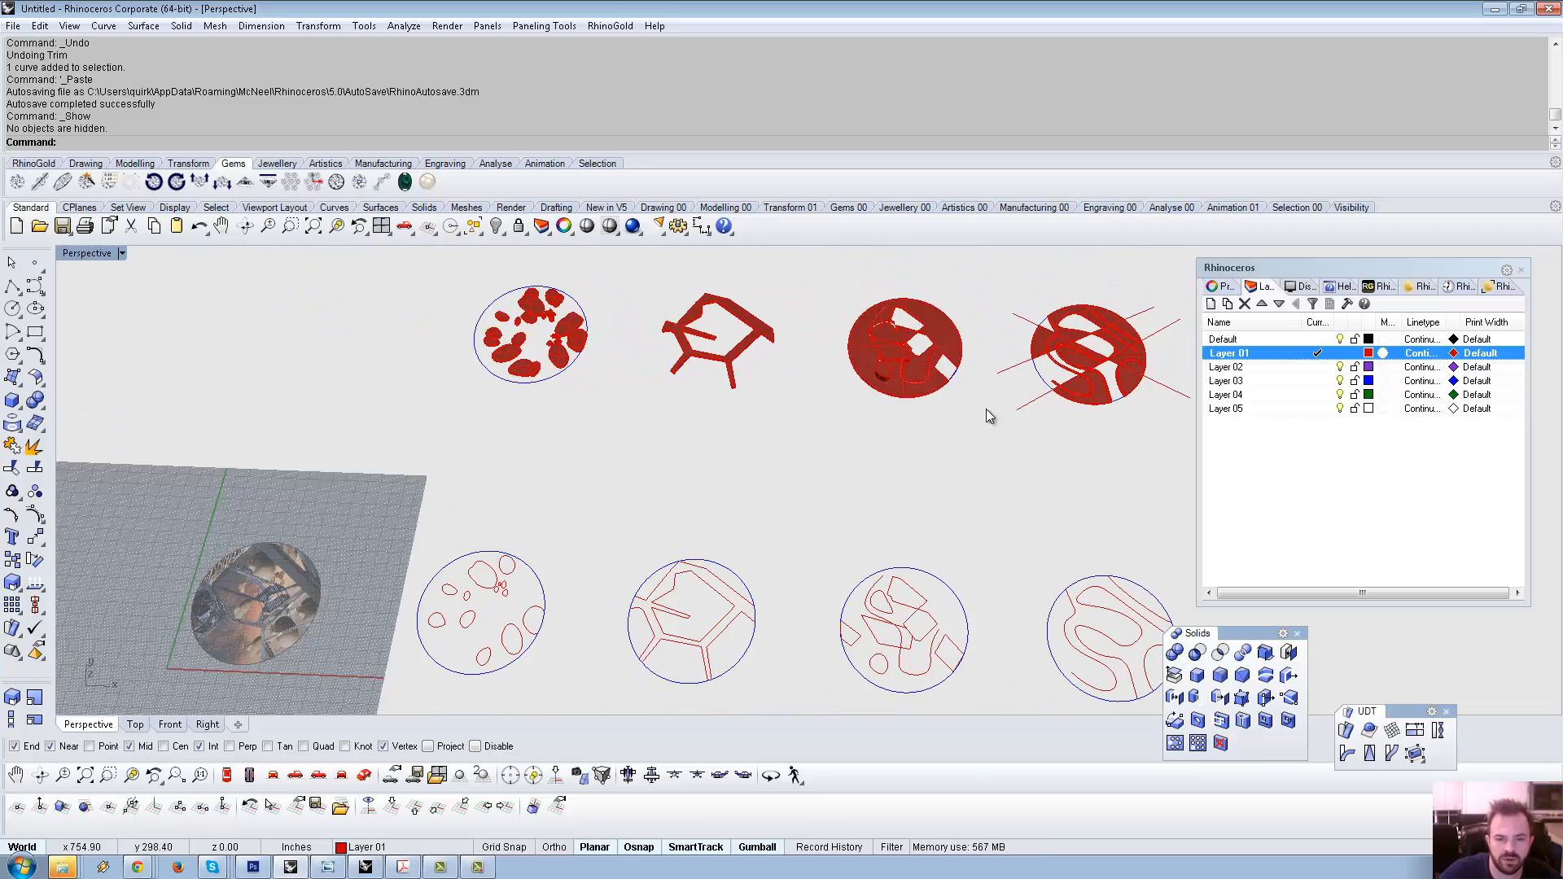
right_click_drag(985, 409, 936, 399)
right_click_drag(975, 465, 806, 446, "shift")
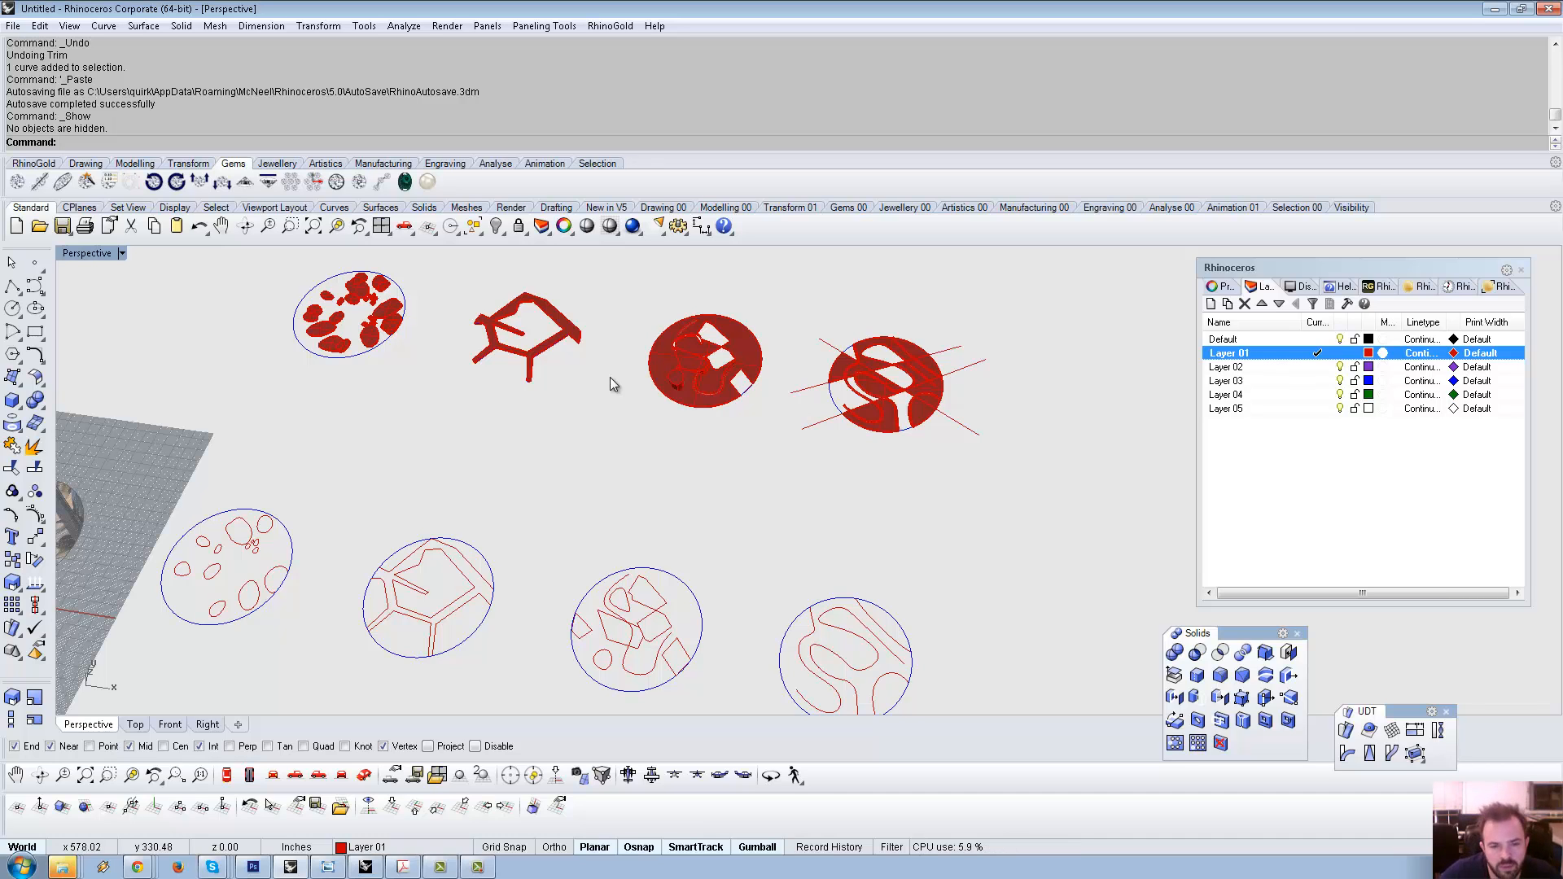
right_click_drag(610, 377, 617, 383, "shift")
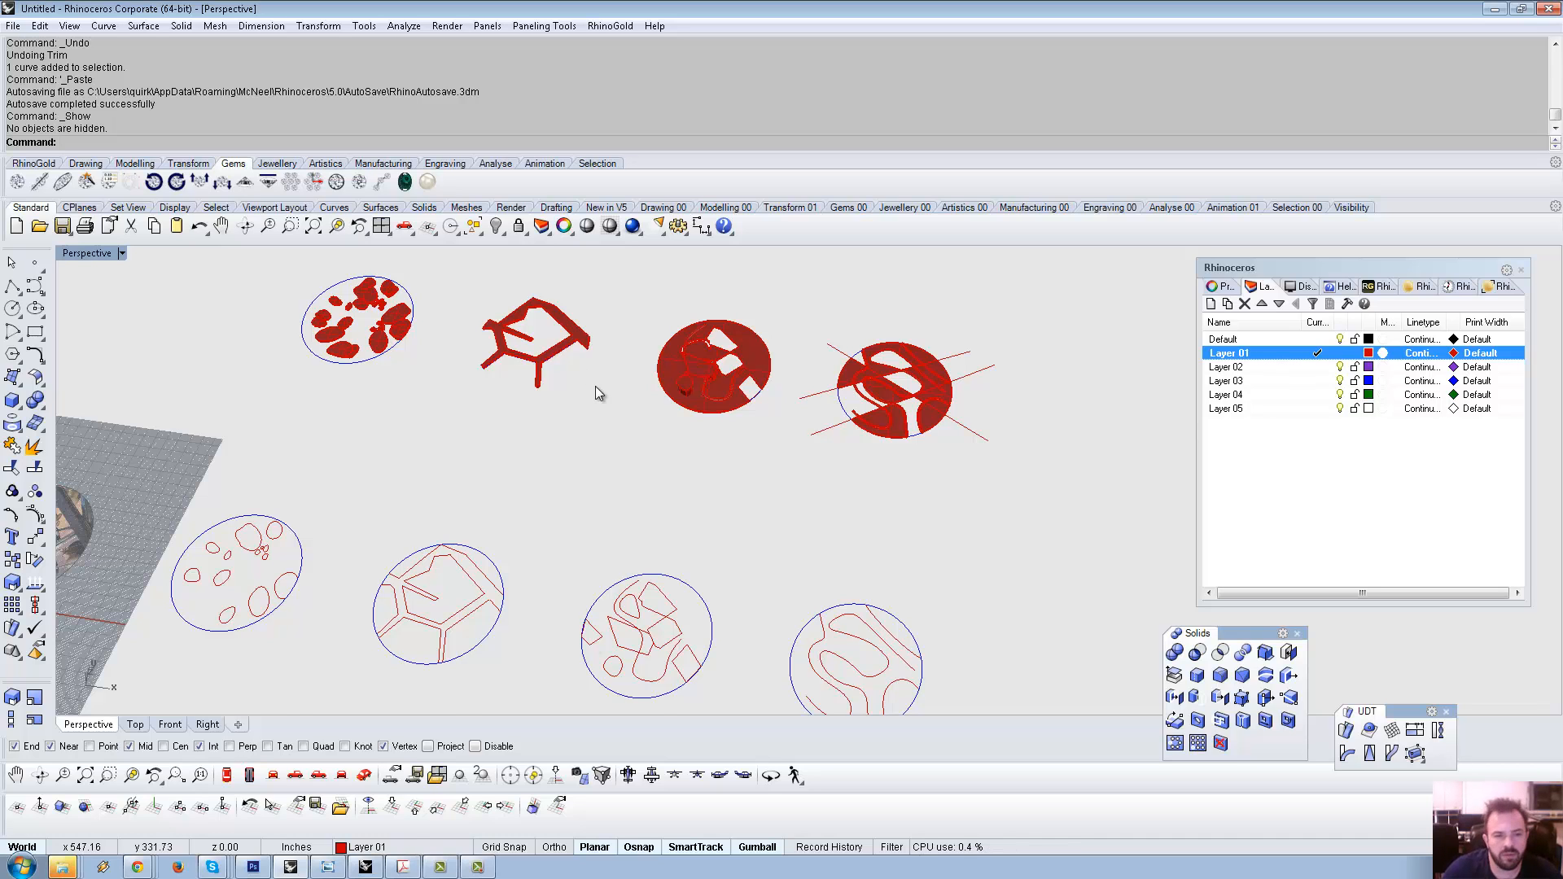
Duplicate the row of four solid disc designs along the X axis into the empty space beyond the originals.
right_click_drag(596, 391, 434, 460, "shift")
scroll(448, 407, "down", 4)
right_click_drag(452, 377, 392, 364, "shift")
left_click_drag(149, 303, 655, 488)
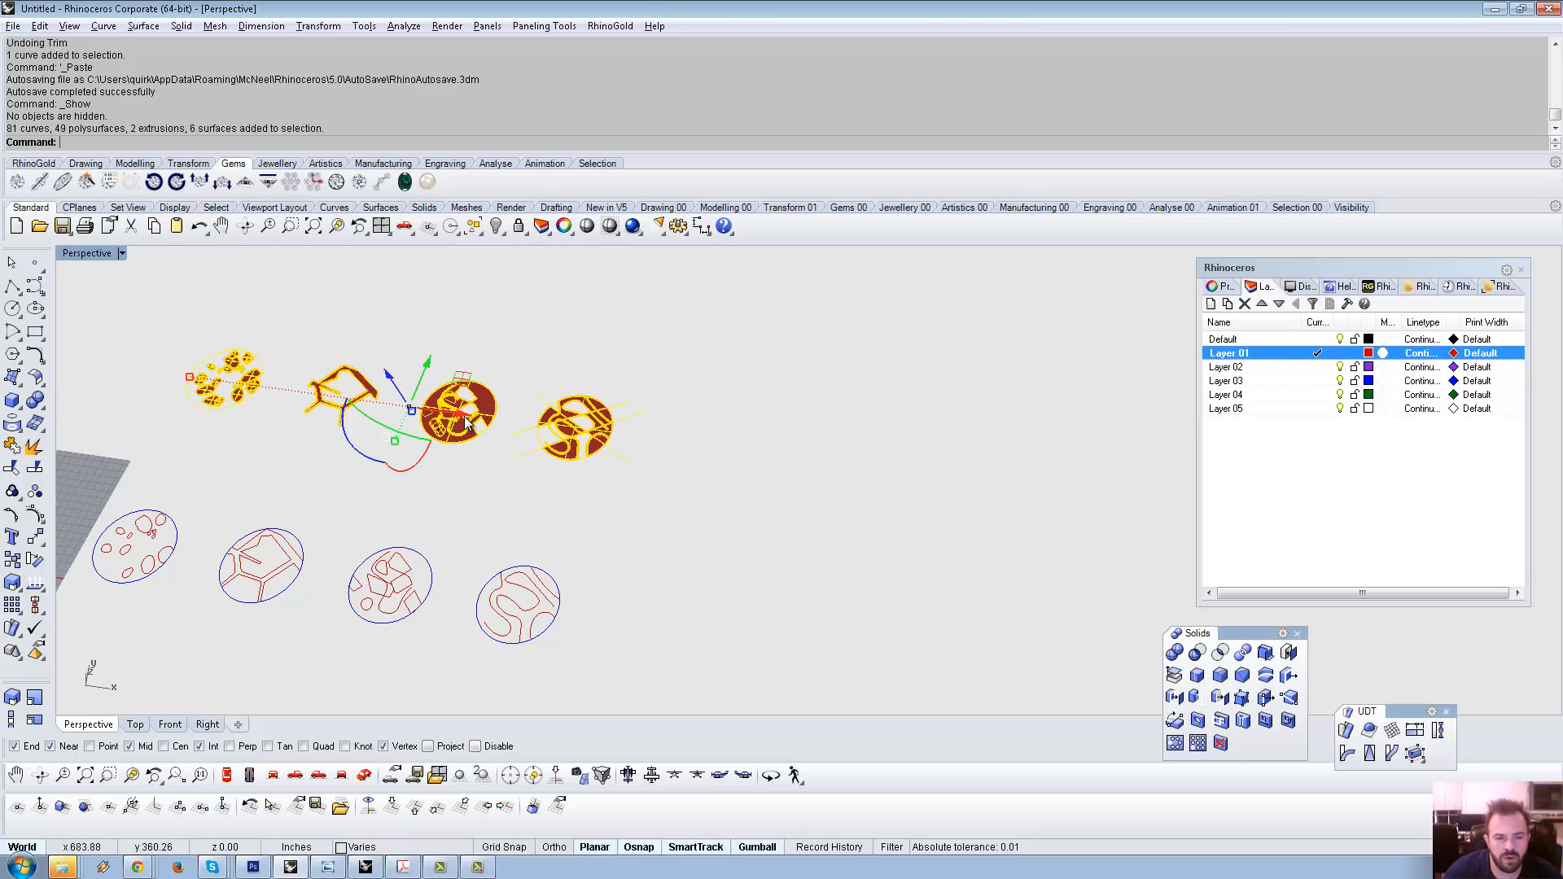
left_click_drag(464, 418, 980, 555, "alt")
right_click_drag(897, 571, 554, 521, "shift")
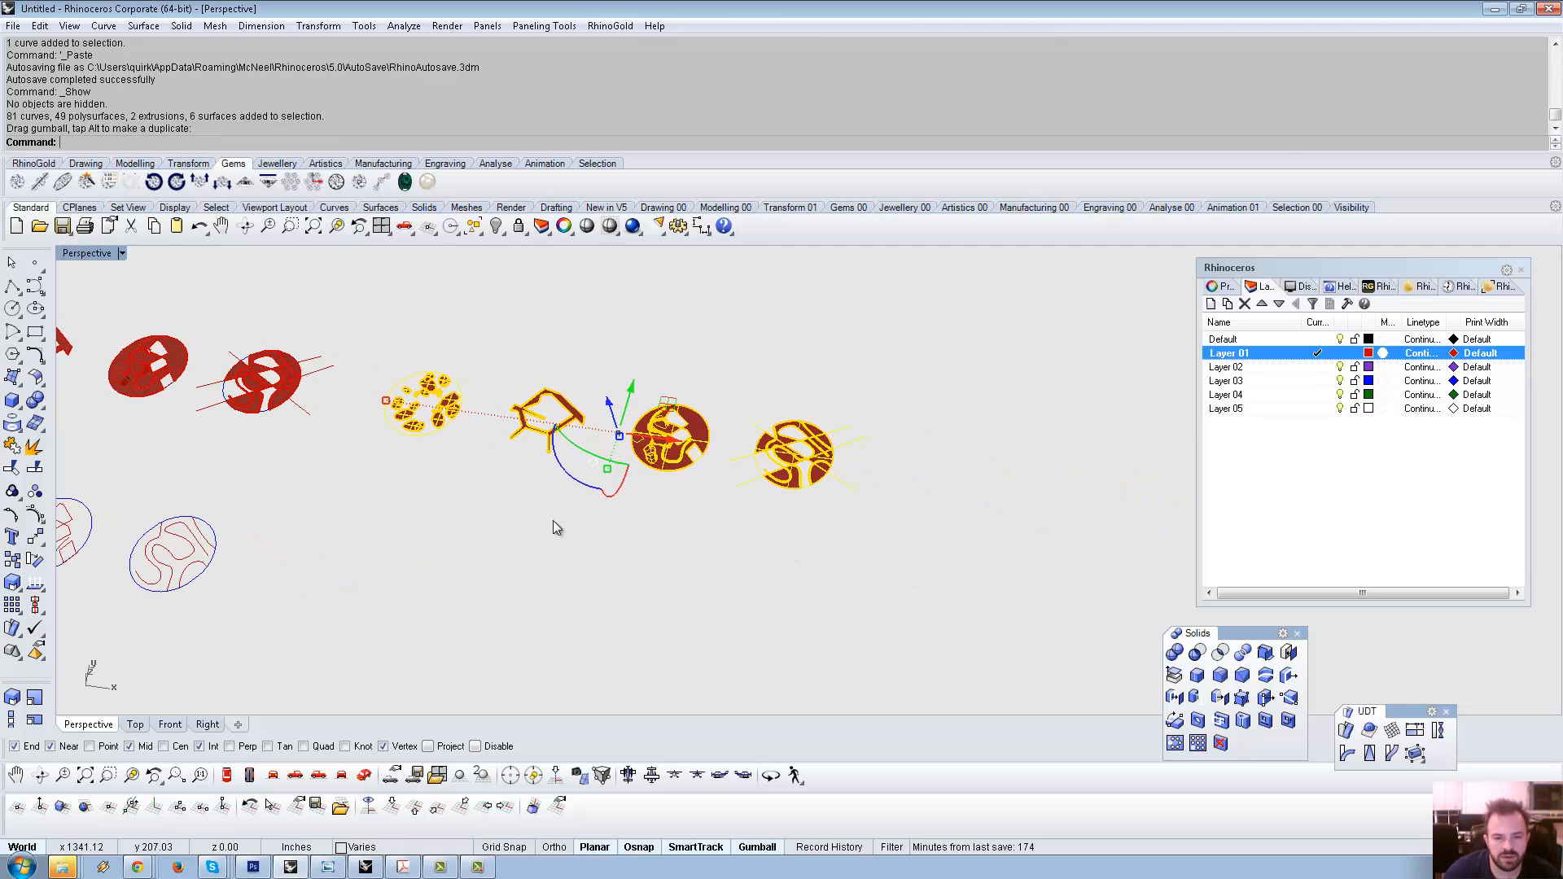
left_click(554, 521)
Try to move the copied pebble-pattern disc along the X axis, and undo the move.
scroll(493, 422, "up", 8)
scroll(495, 423, "down", 4)
right_click_drag(413, 413, 412, 400)
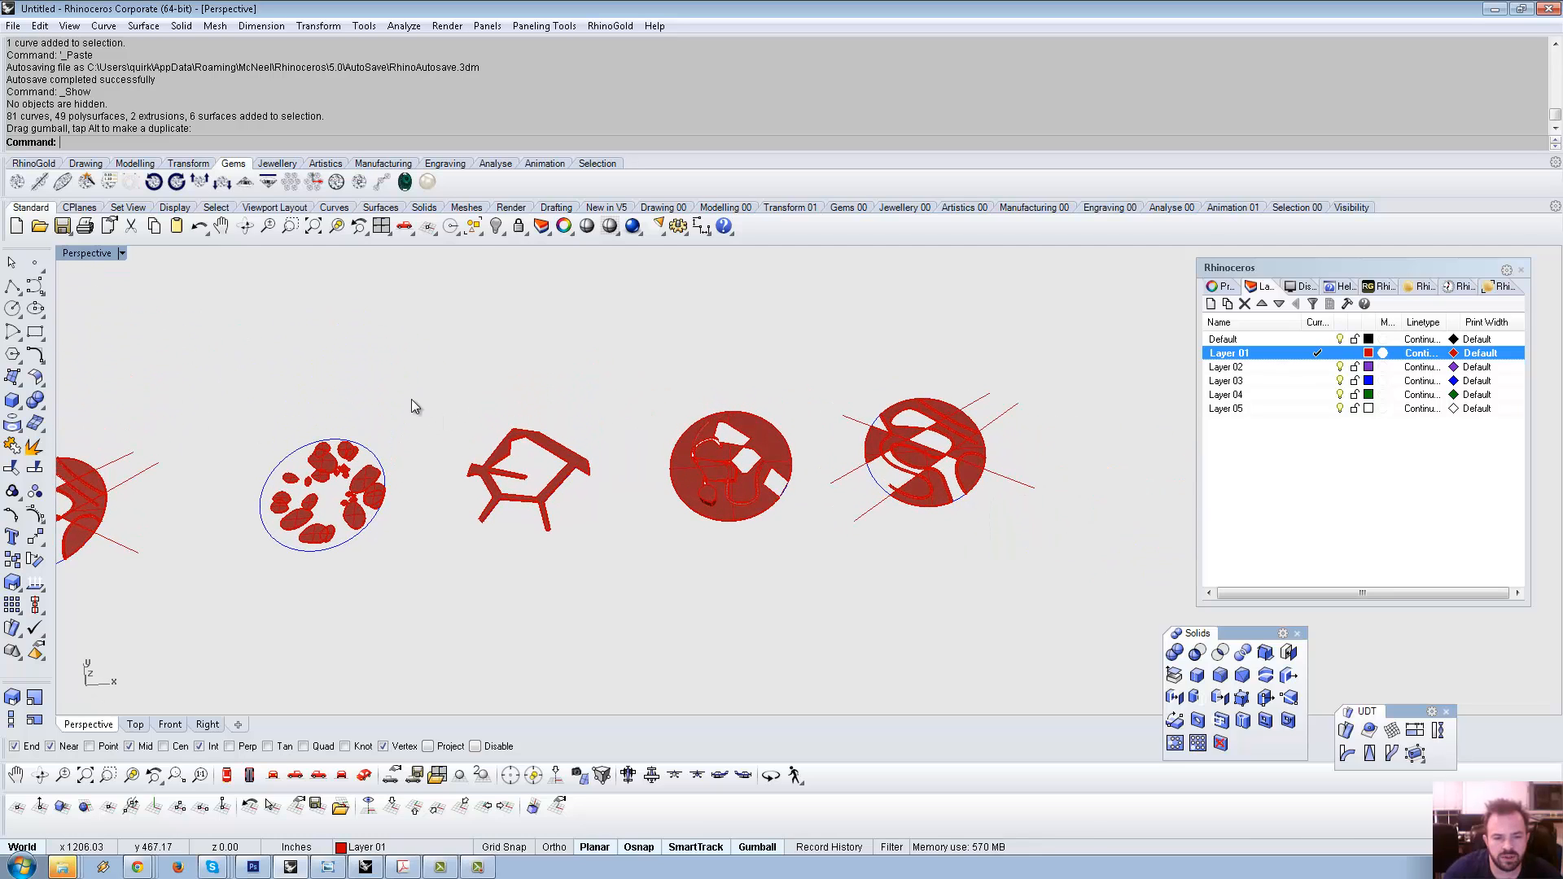
left_click_drag(242, 578, 242, 579)
left_click_drag(381, 490, 589, 500)
key("ctrl+z")
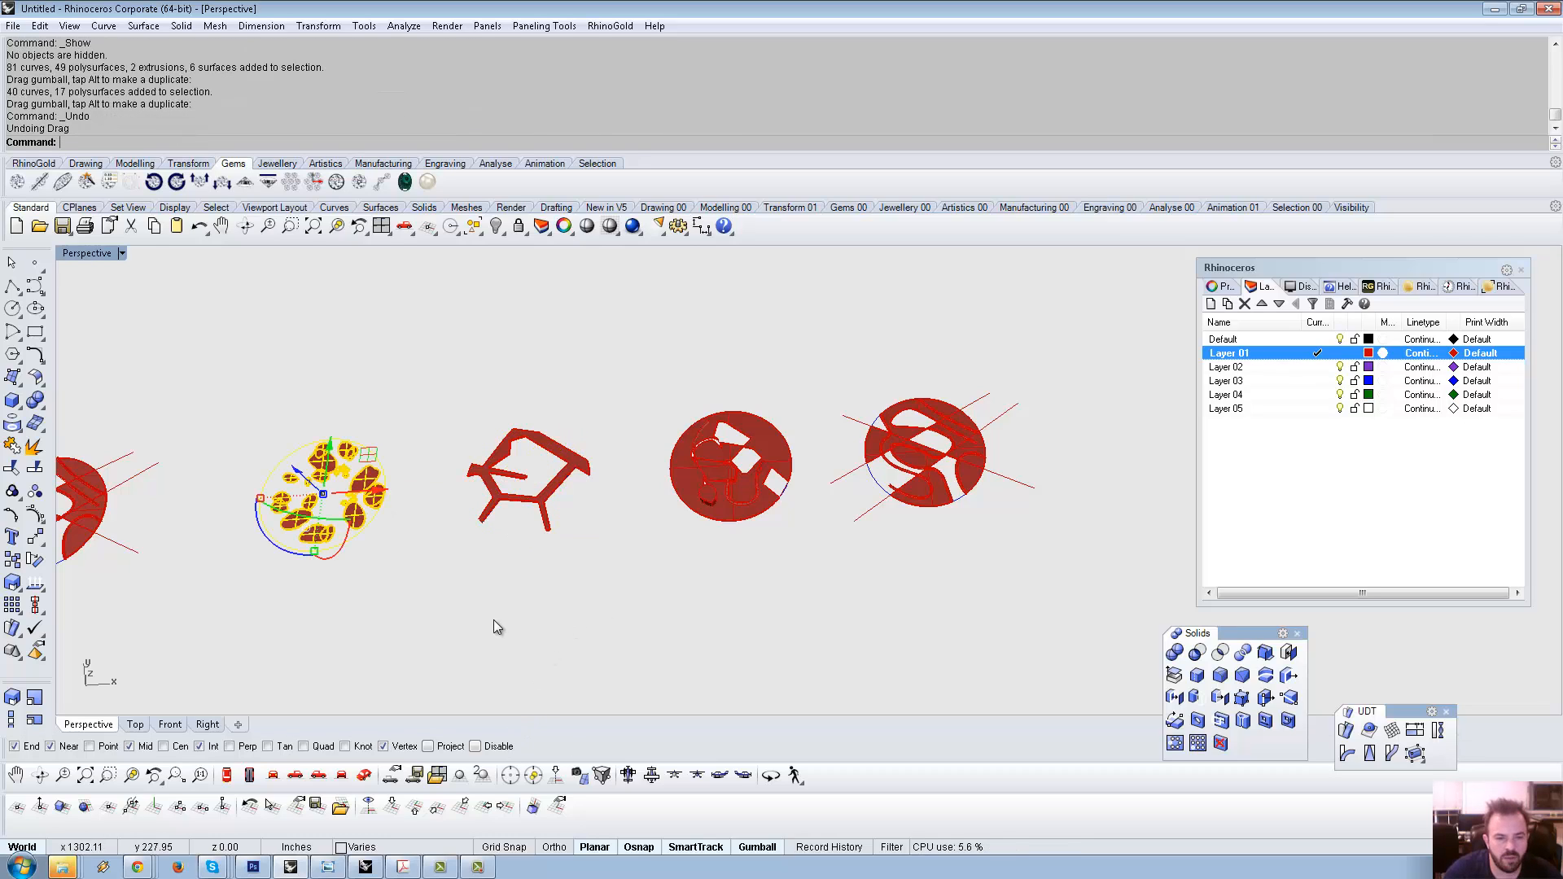
Group all curves and solids of the copied pebble-pattern disc.
left_click_drag(414, 577, 218, 394)
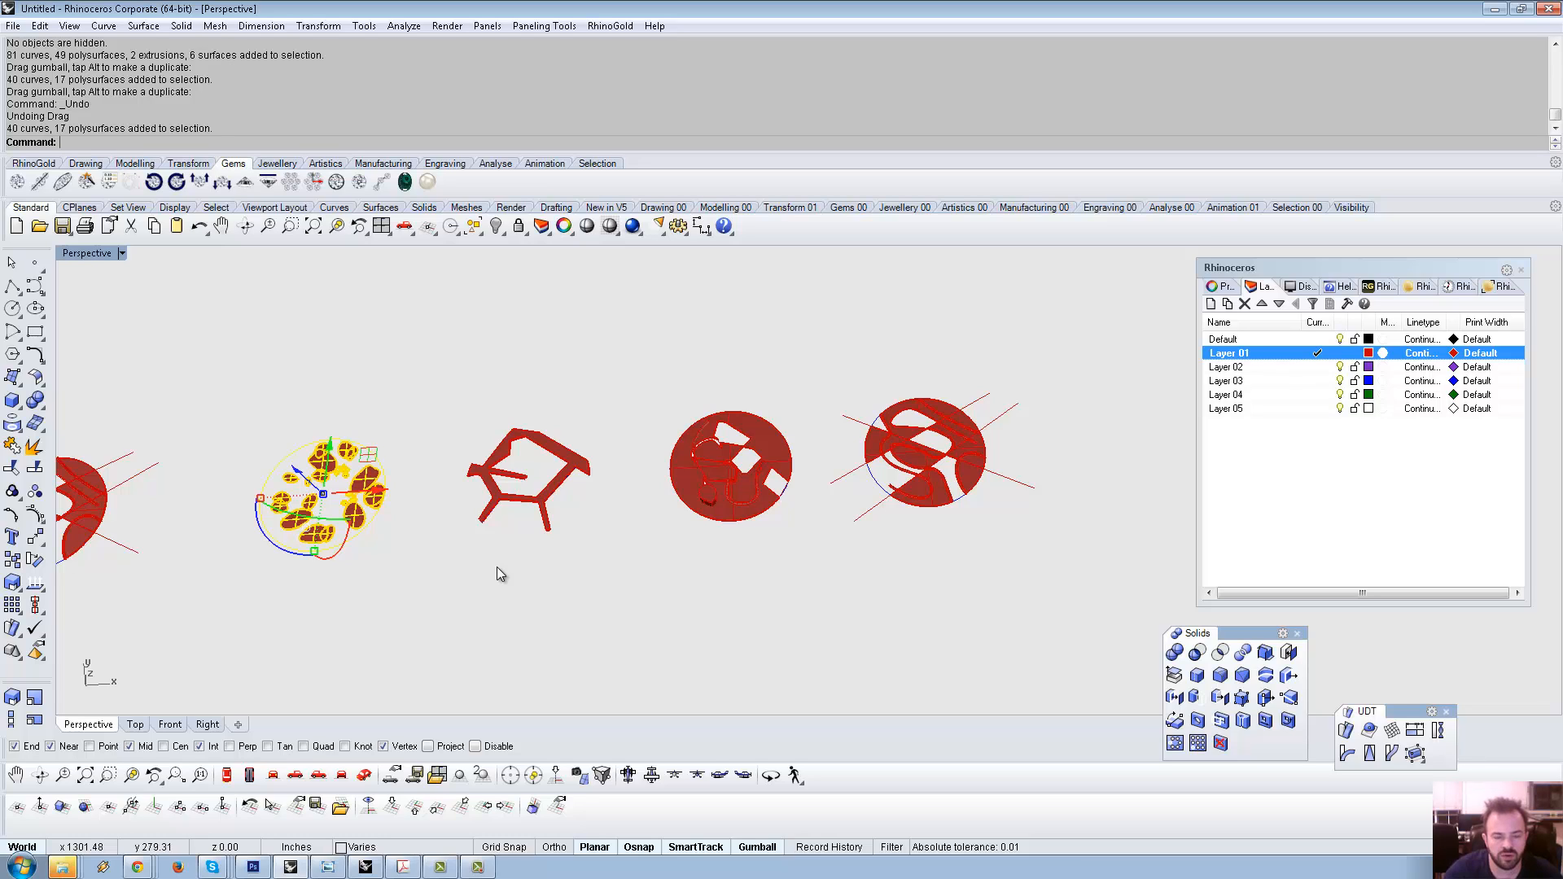
key("ctrl+g")
left_click(469, 569)
left_click_drag(612, 587, 488, 413)
key("ctrl+h")
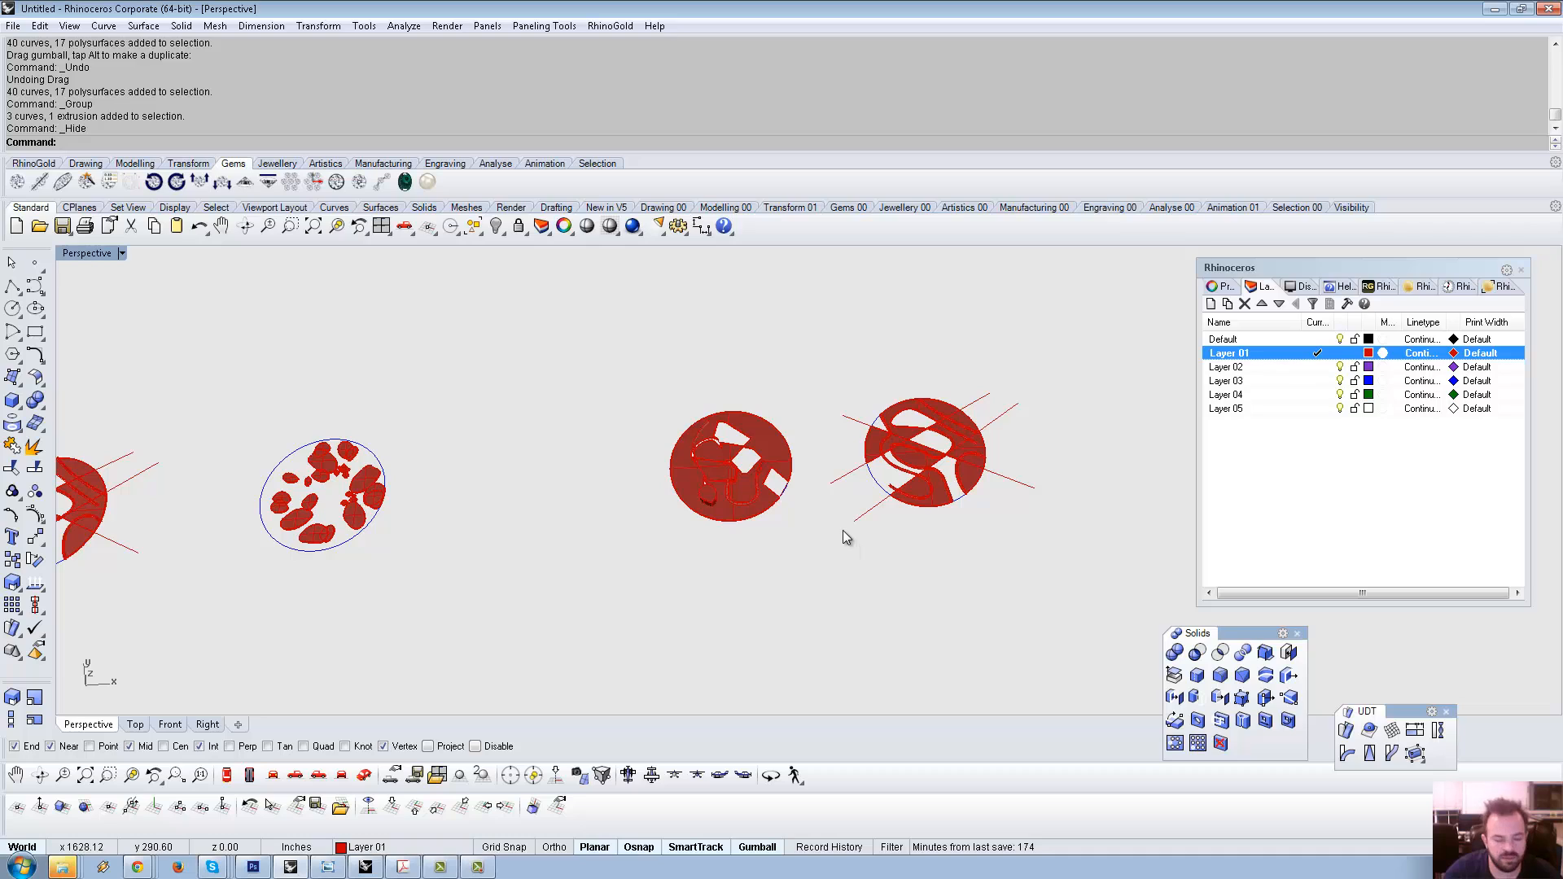
key("ctrl+z")
Group the copied hexagonal frame, angular-pattern disc and curved-channel disc, each as its own separate group.
key("ctrl+g")
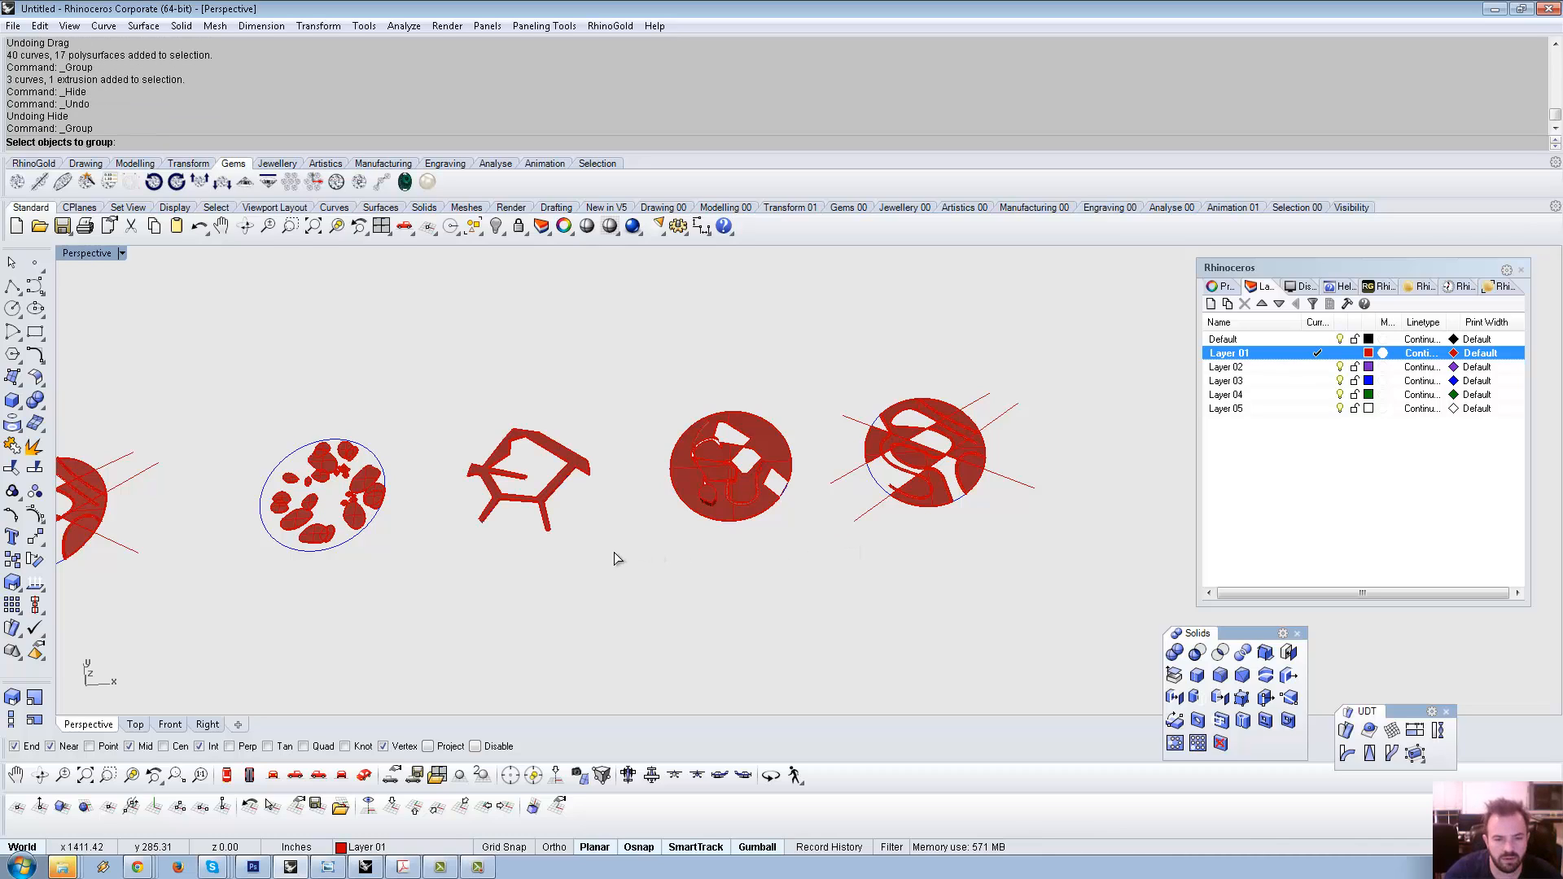
left_click_drag(614, 552, 428, 373)
key("Return")
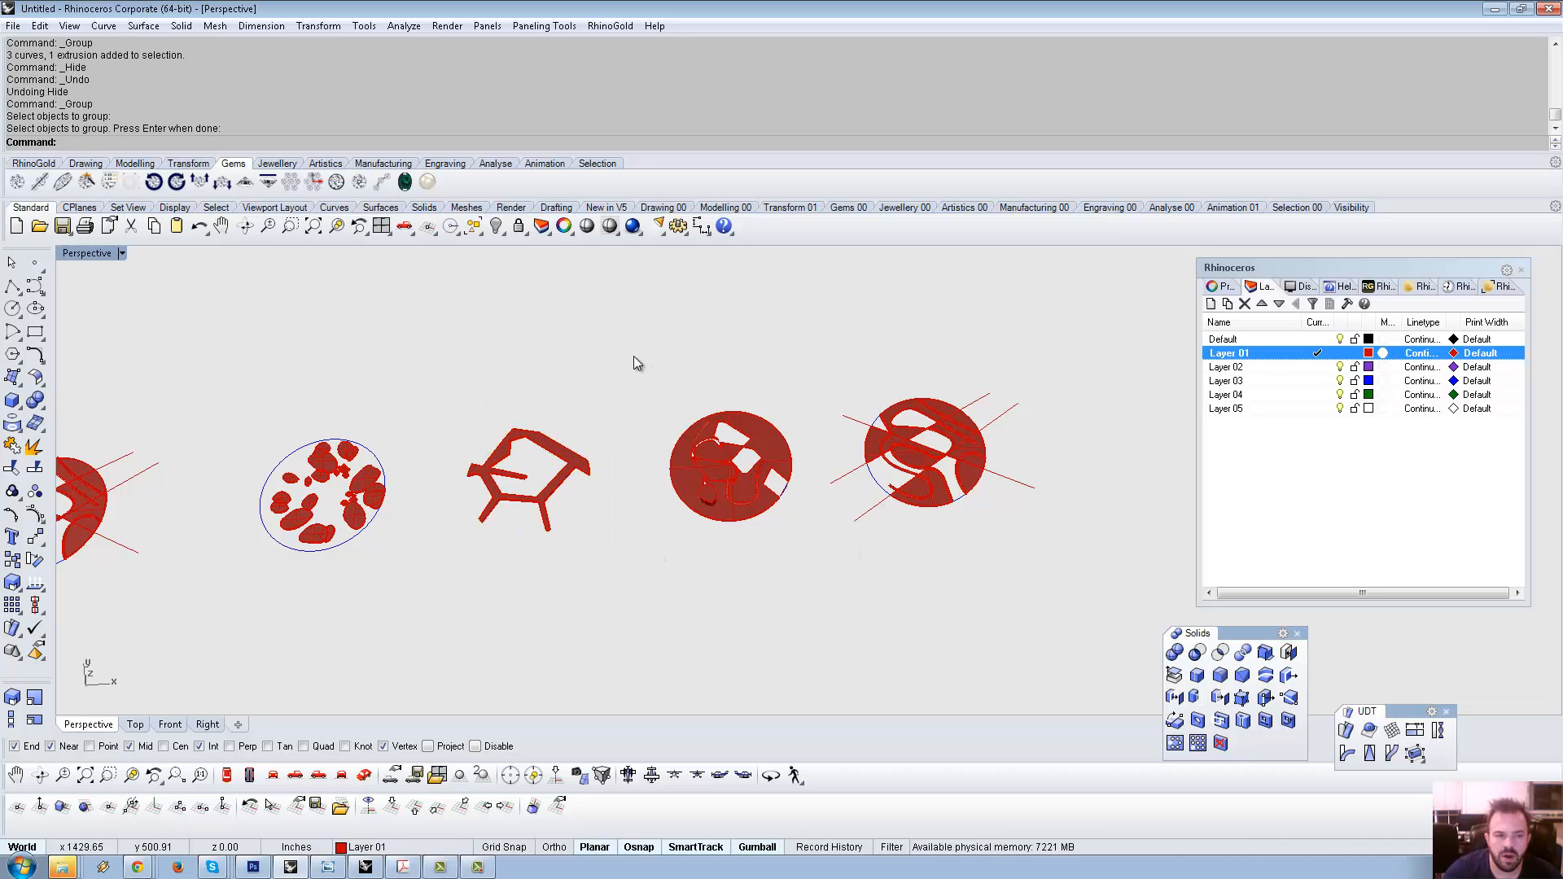
left_click_drag(635, 359, 817, 595)
key("ctrl+g")
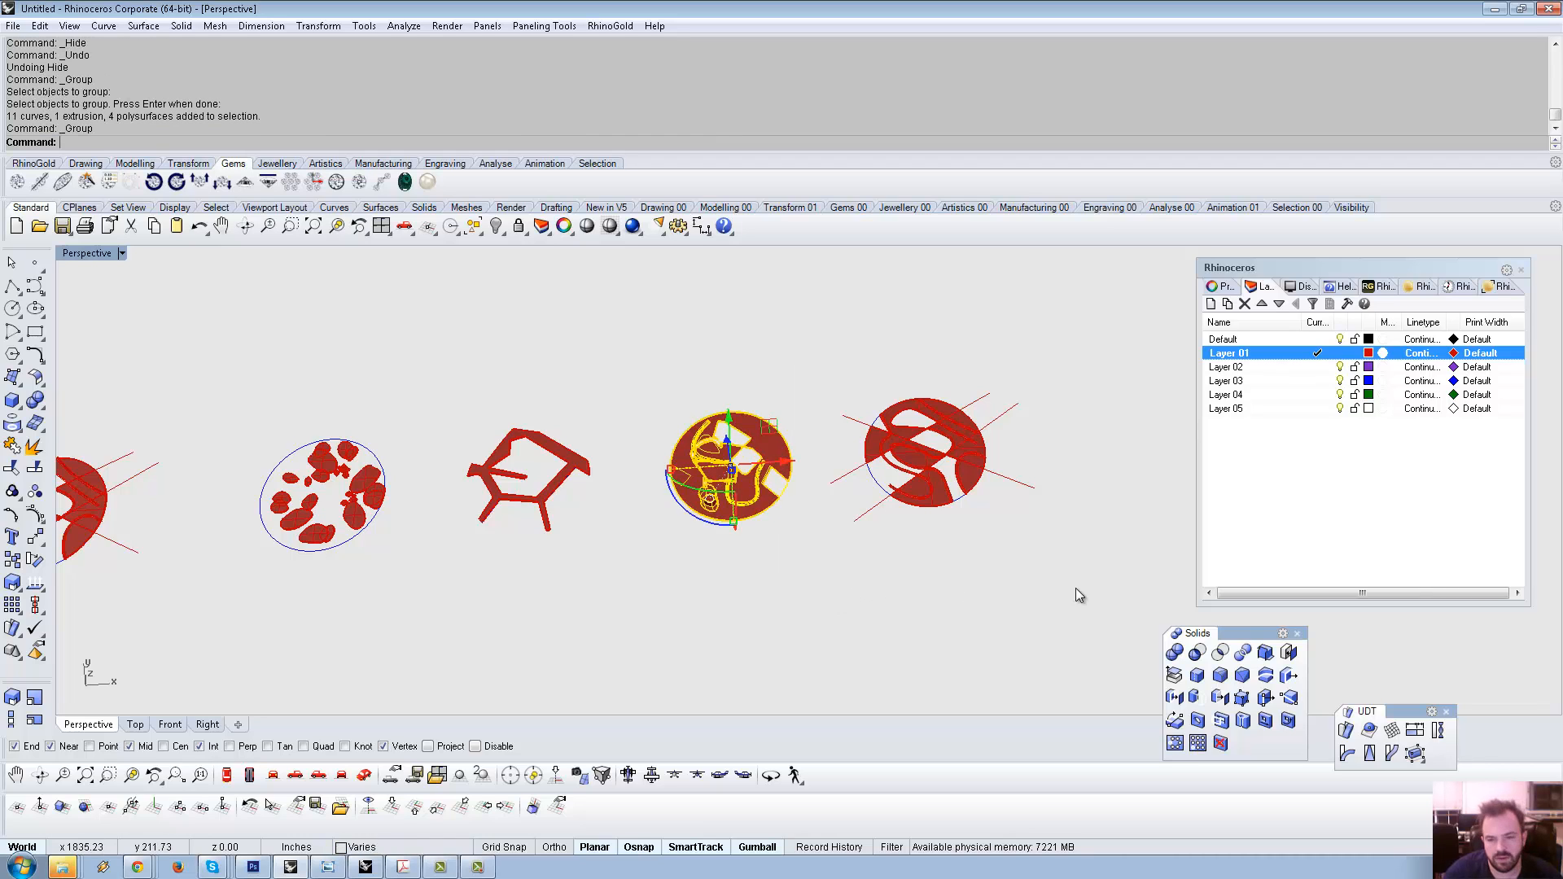
left_click_drag(1059, 552, 878, 378)
key("ctrl+g")
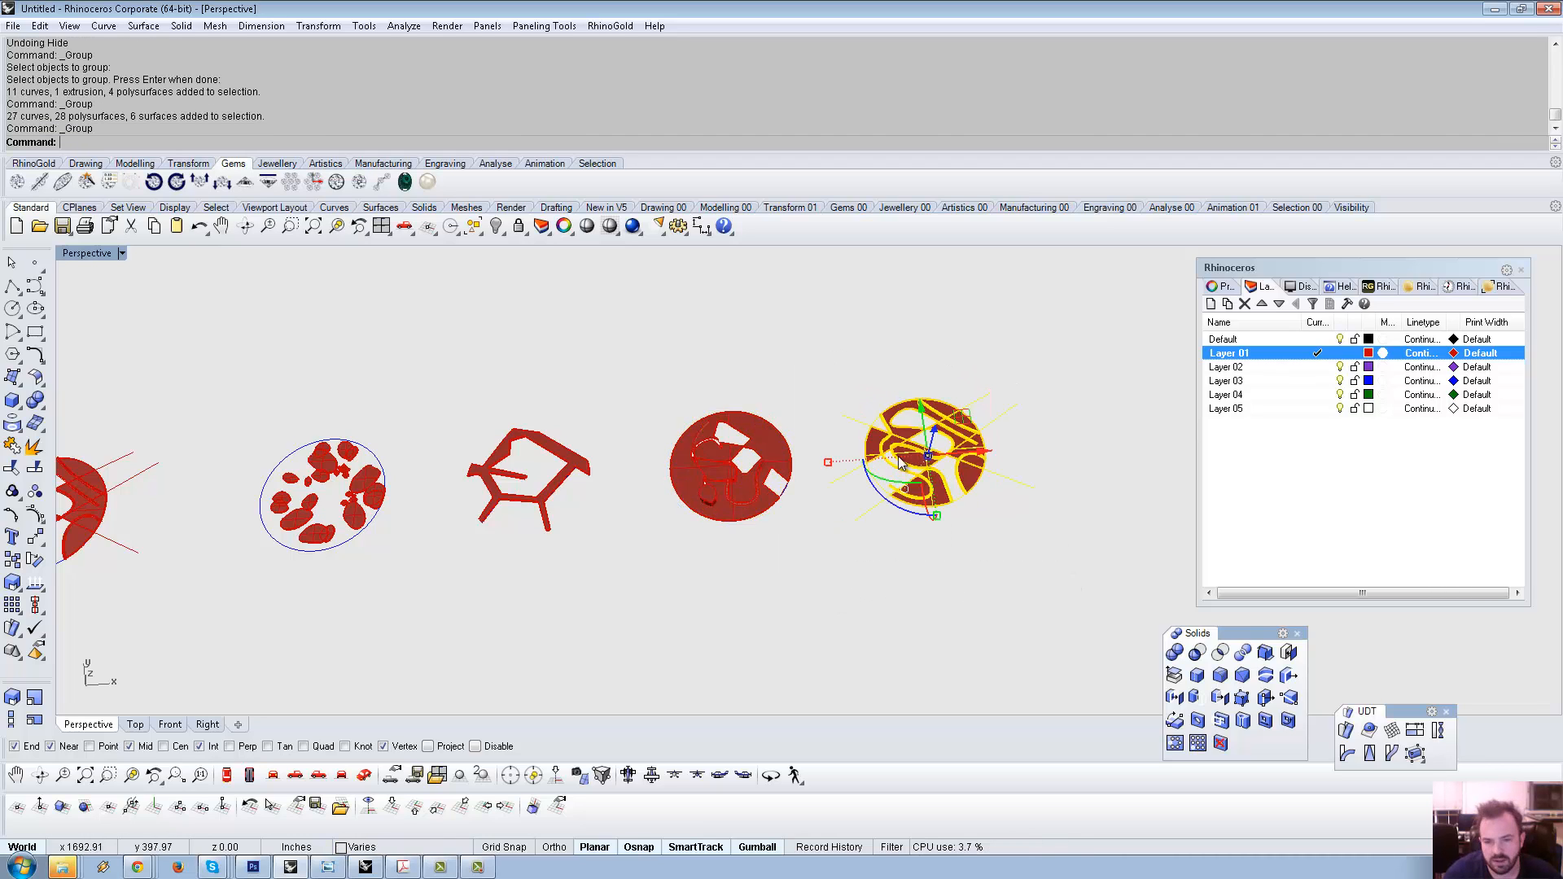
right_click_drag(802, 540, 556, 502)
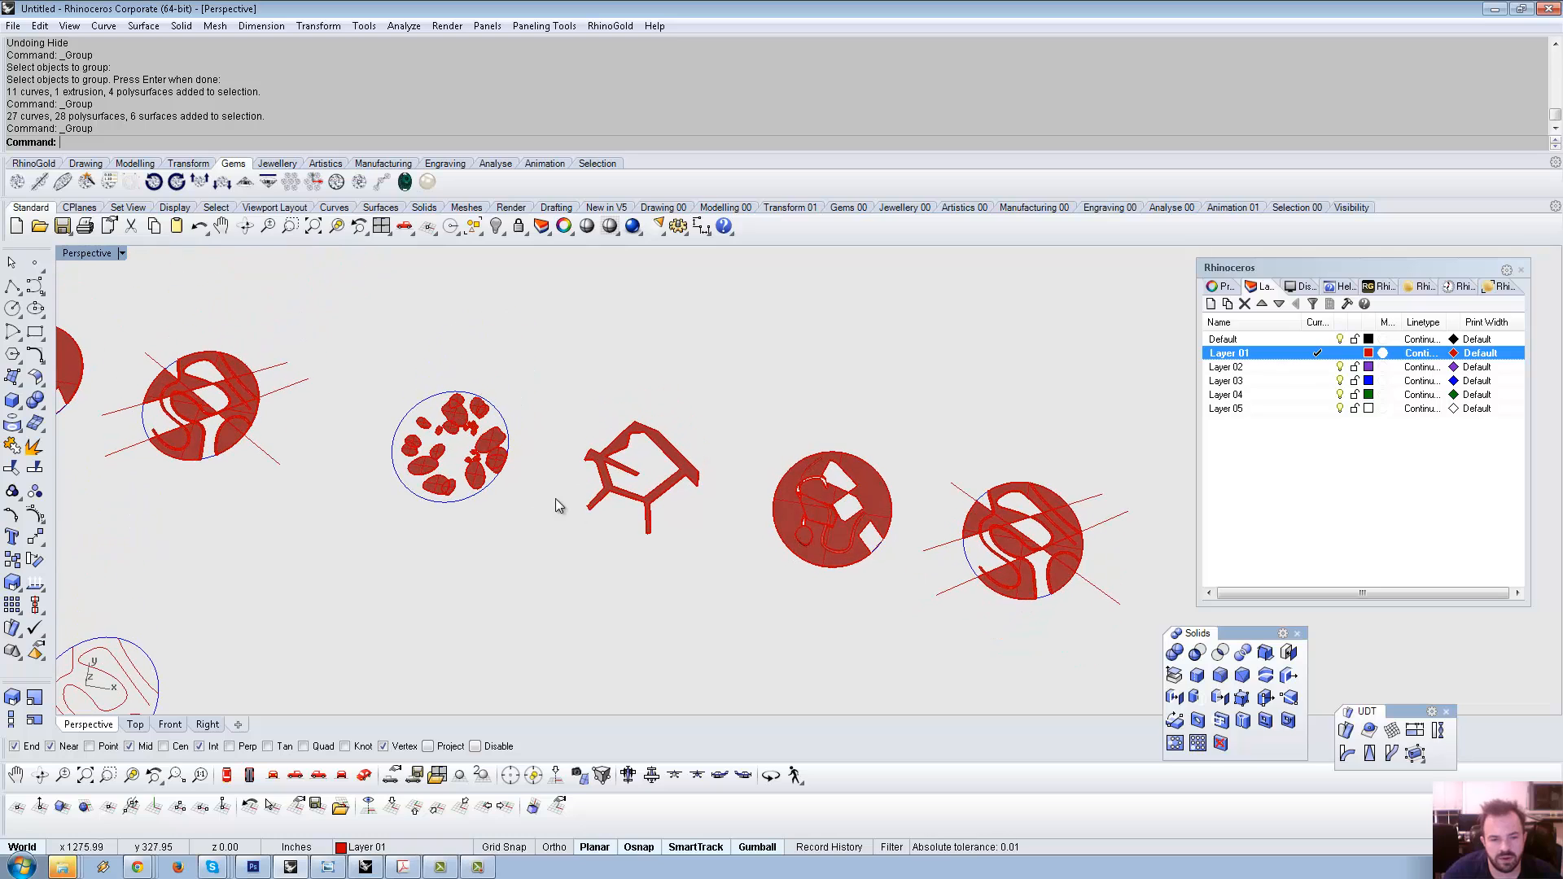
left_click(495, 484)
type("M")
key("Return")
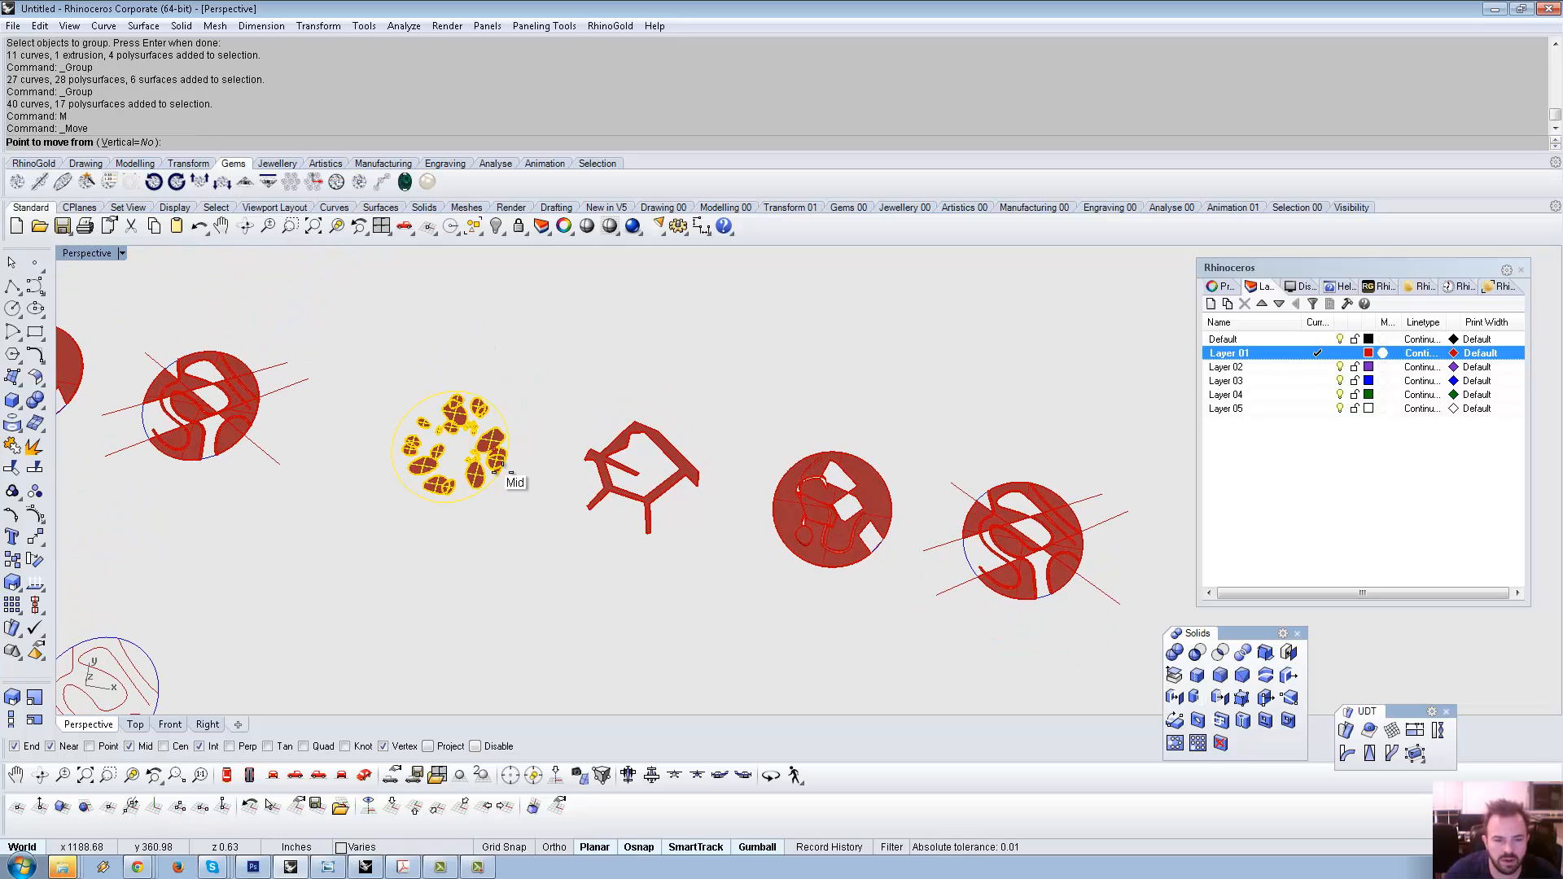
left_click(434, 502)
key("shift+Tab")
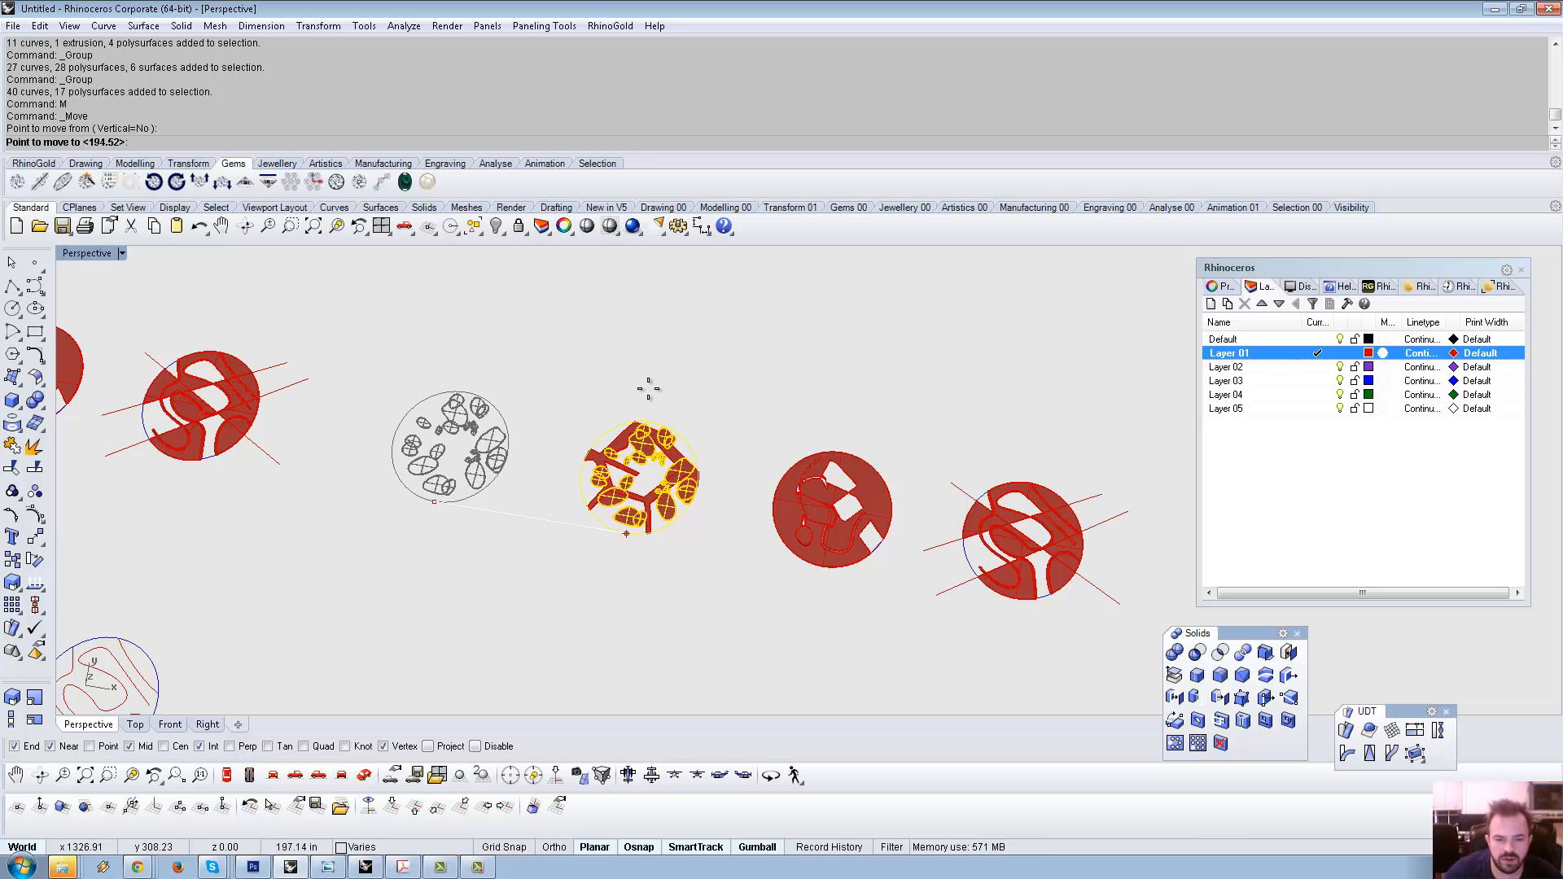
key("Escape")
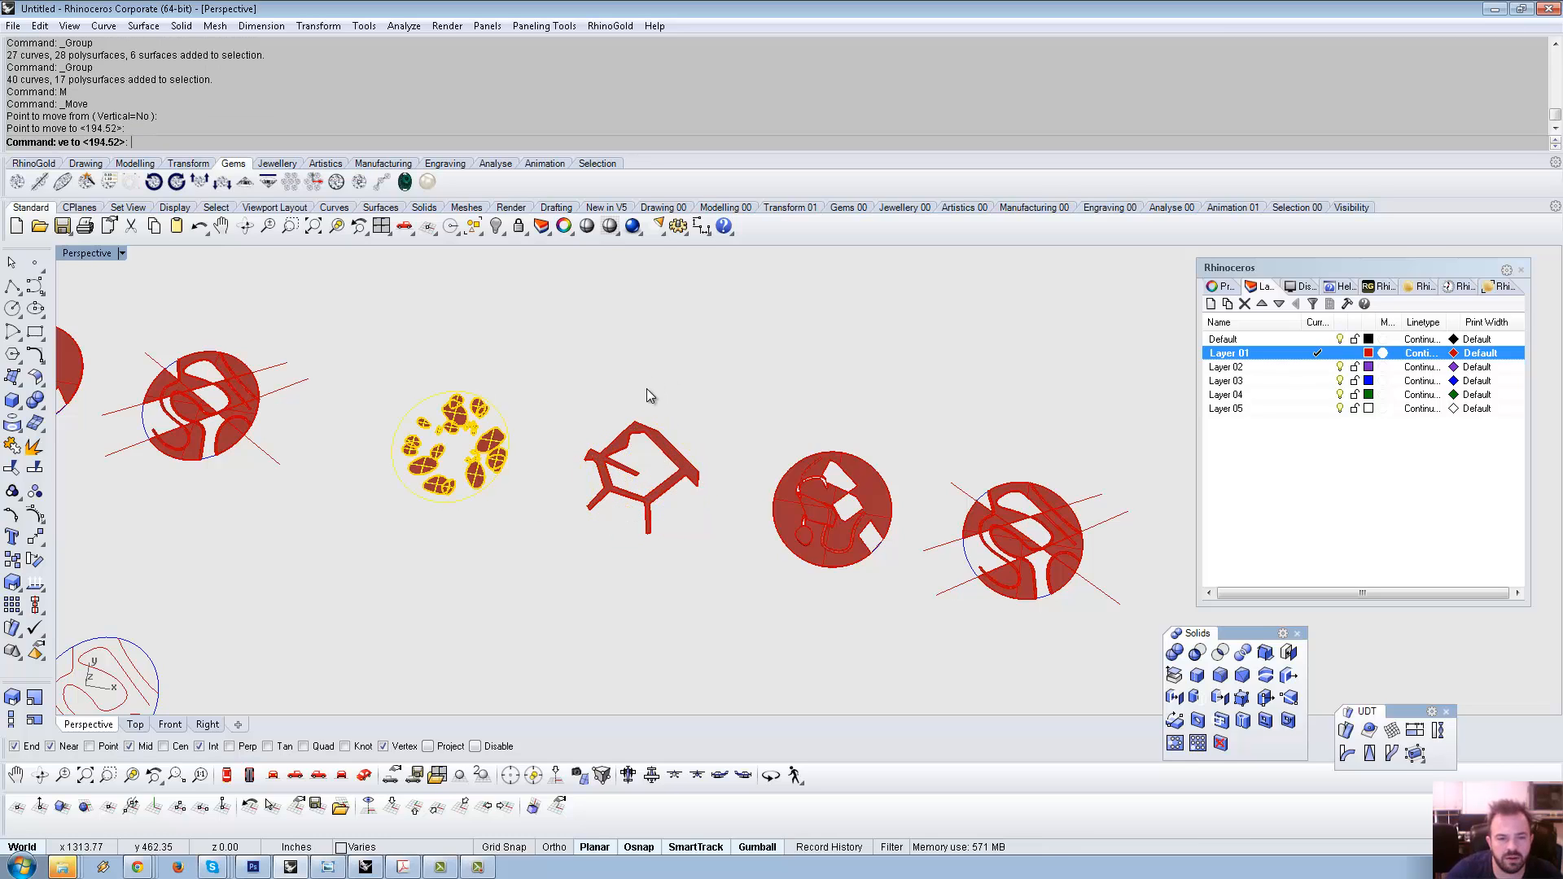
key("Escape")
Move the angular-pattern disc onto the pebble-pattern disc, snapping its lowest rim point to the matching point on the pebble disc's circle.
right_click_drag(603, 381, 492, 406)
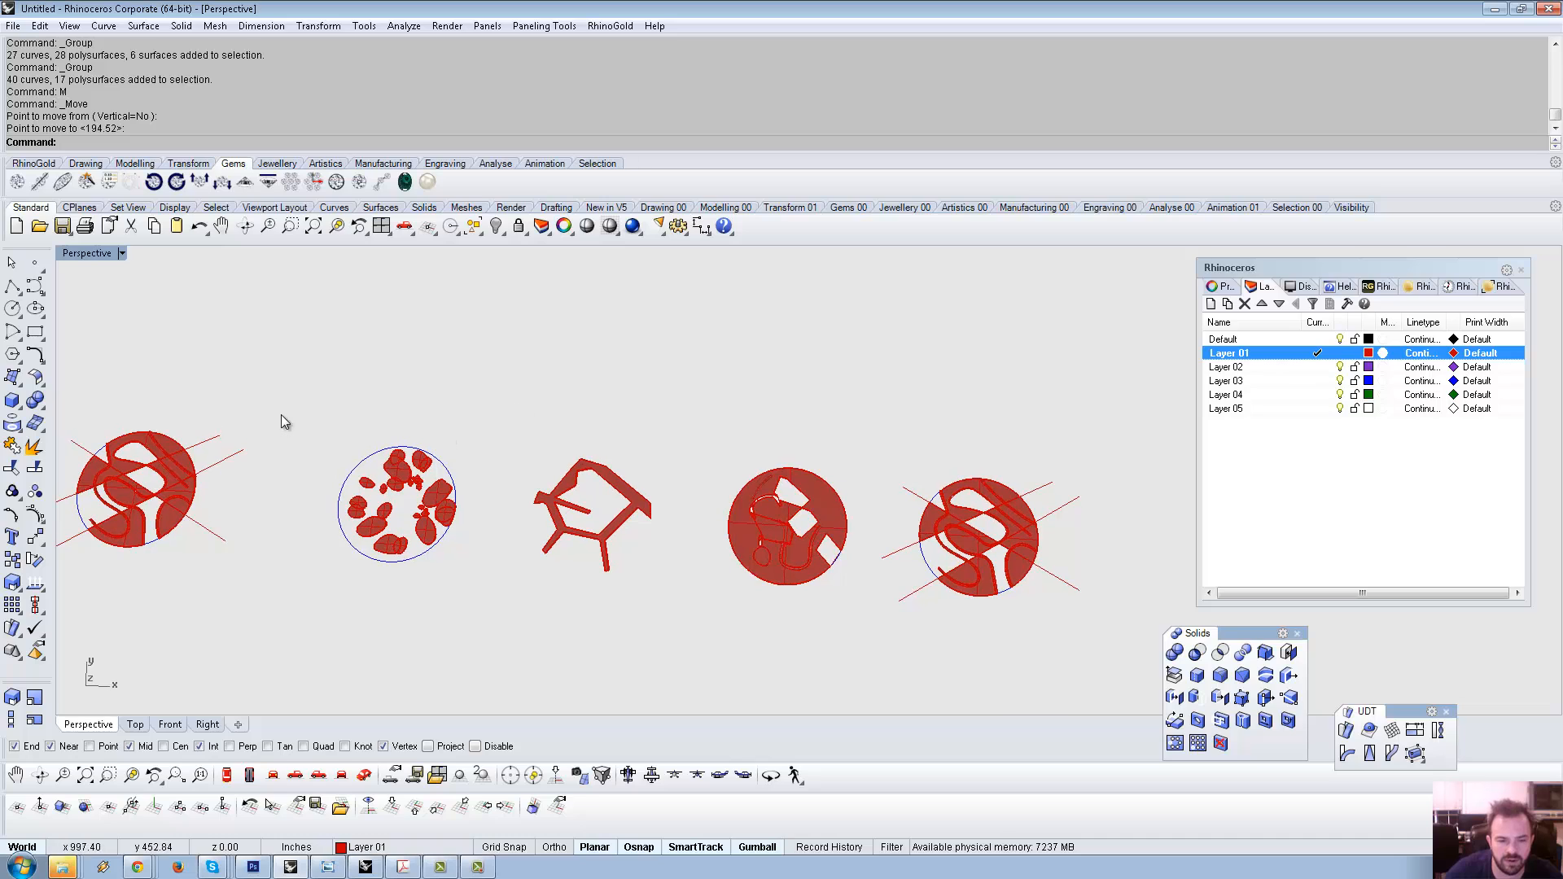
left_click_drag(331, 379, 456, 325)
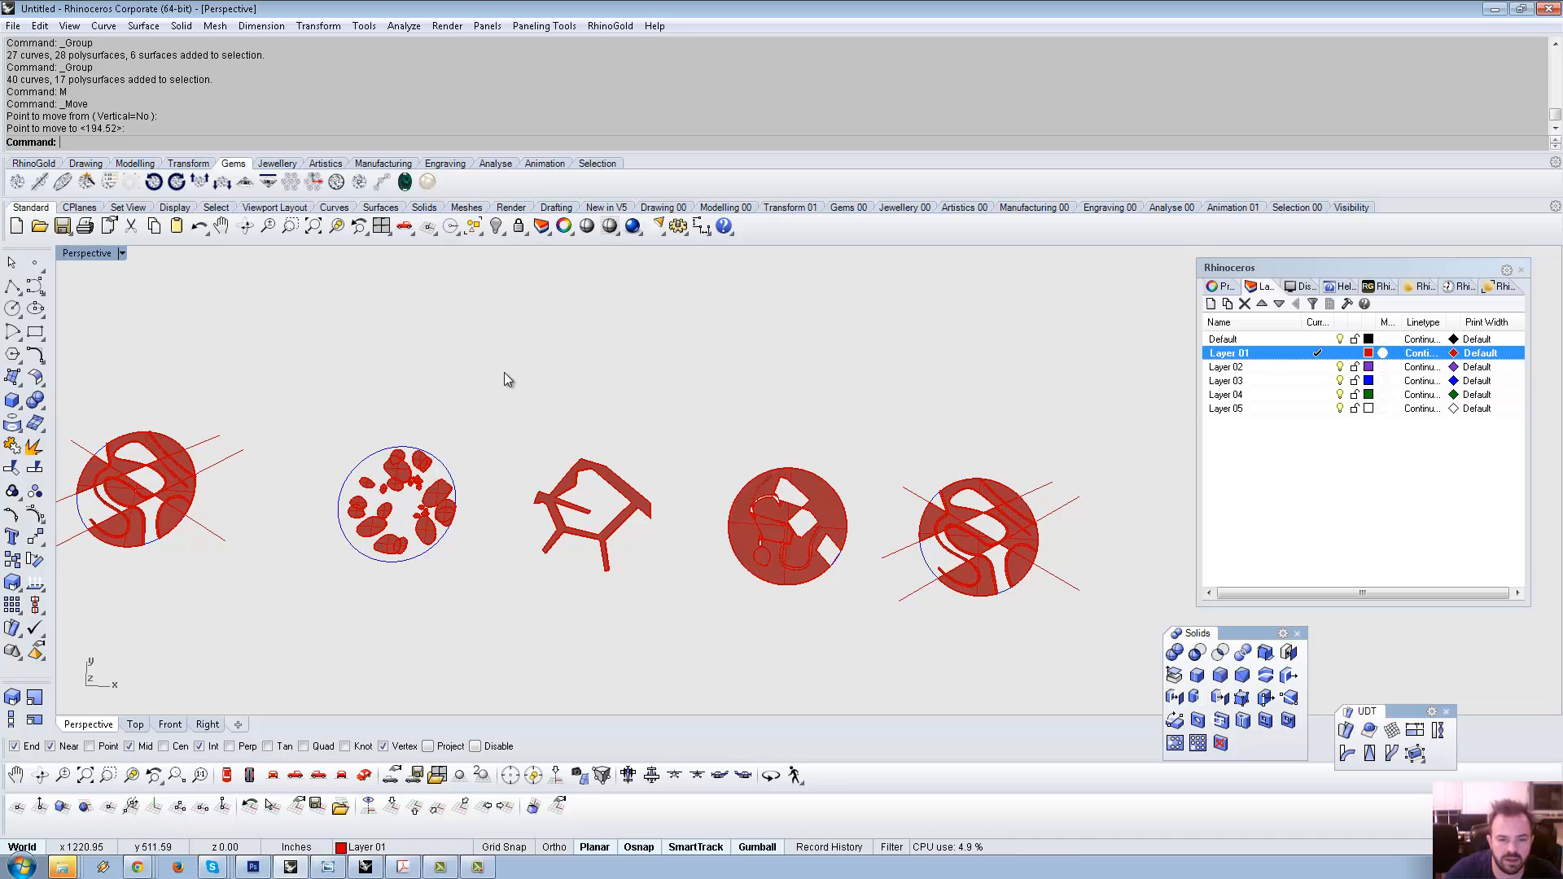
left_click_drag(505, 373, 686, 604)
left_click_drag(695, 426, 860, 628)
key("Return")
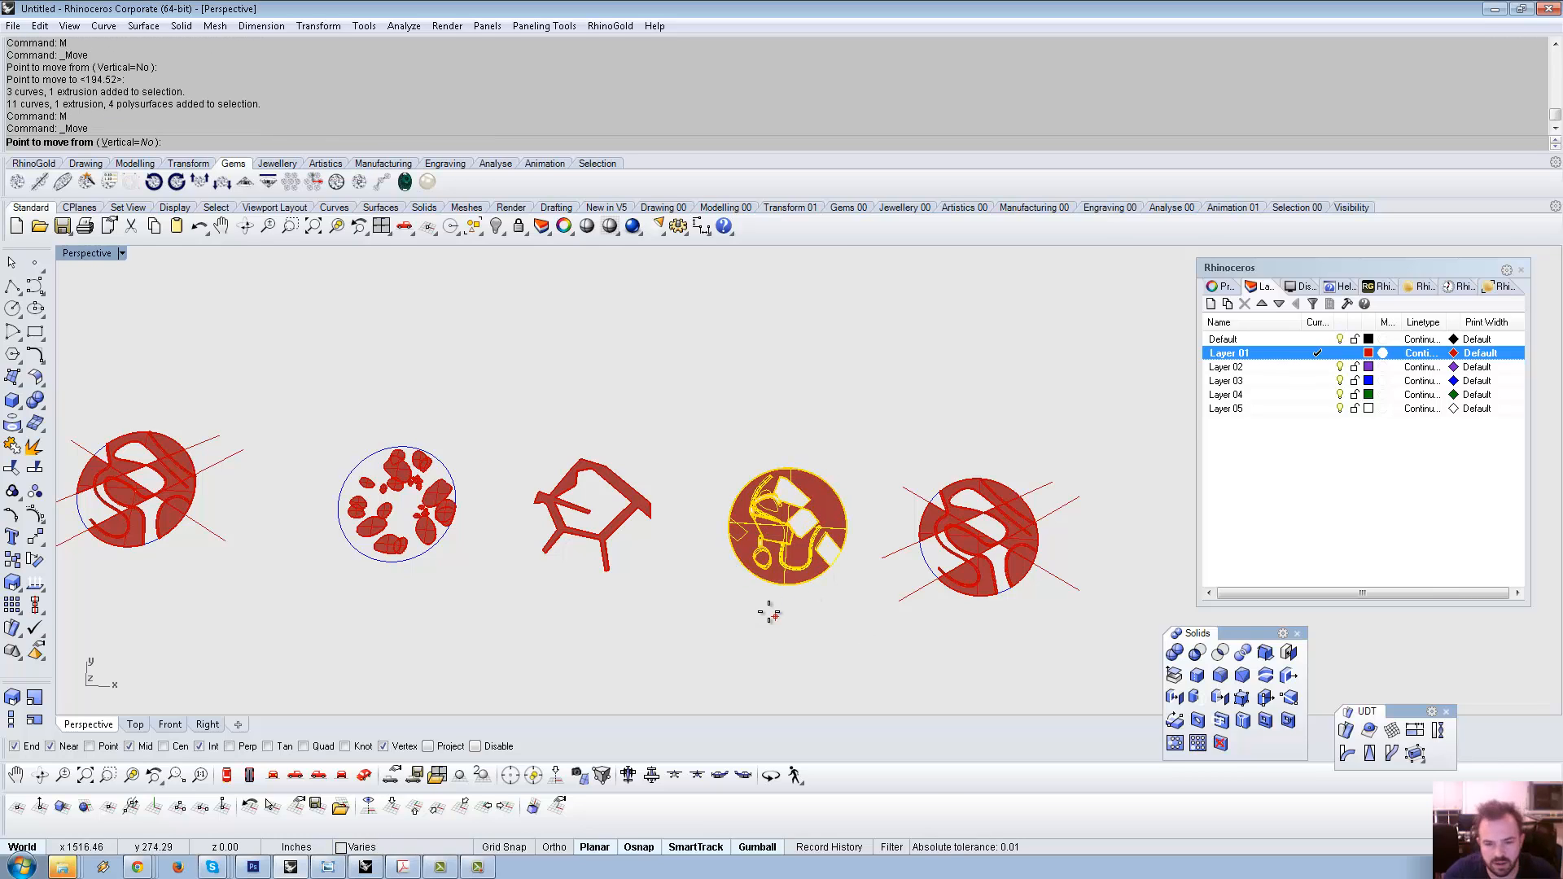
left_click(786, 580)
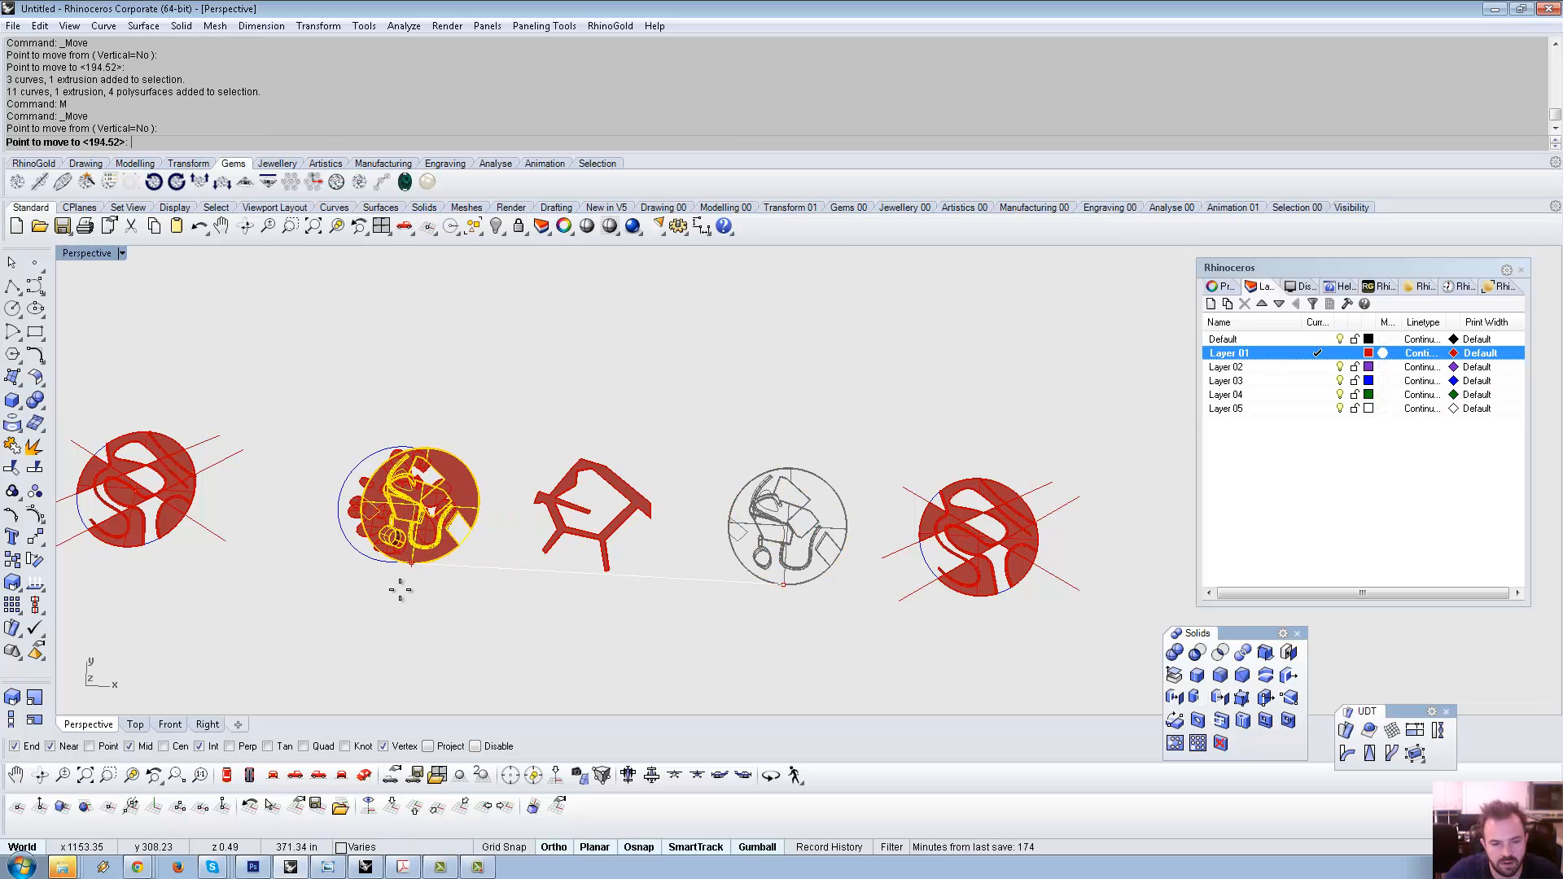
scroll(407, 562, "up", 8)
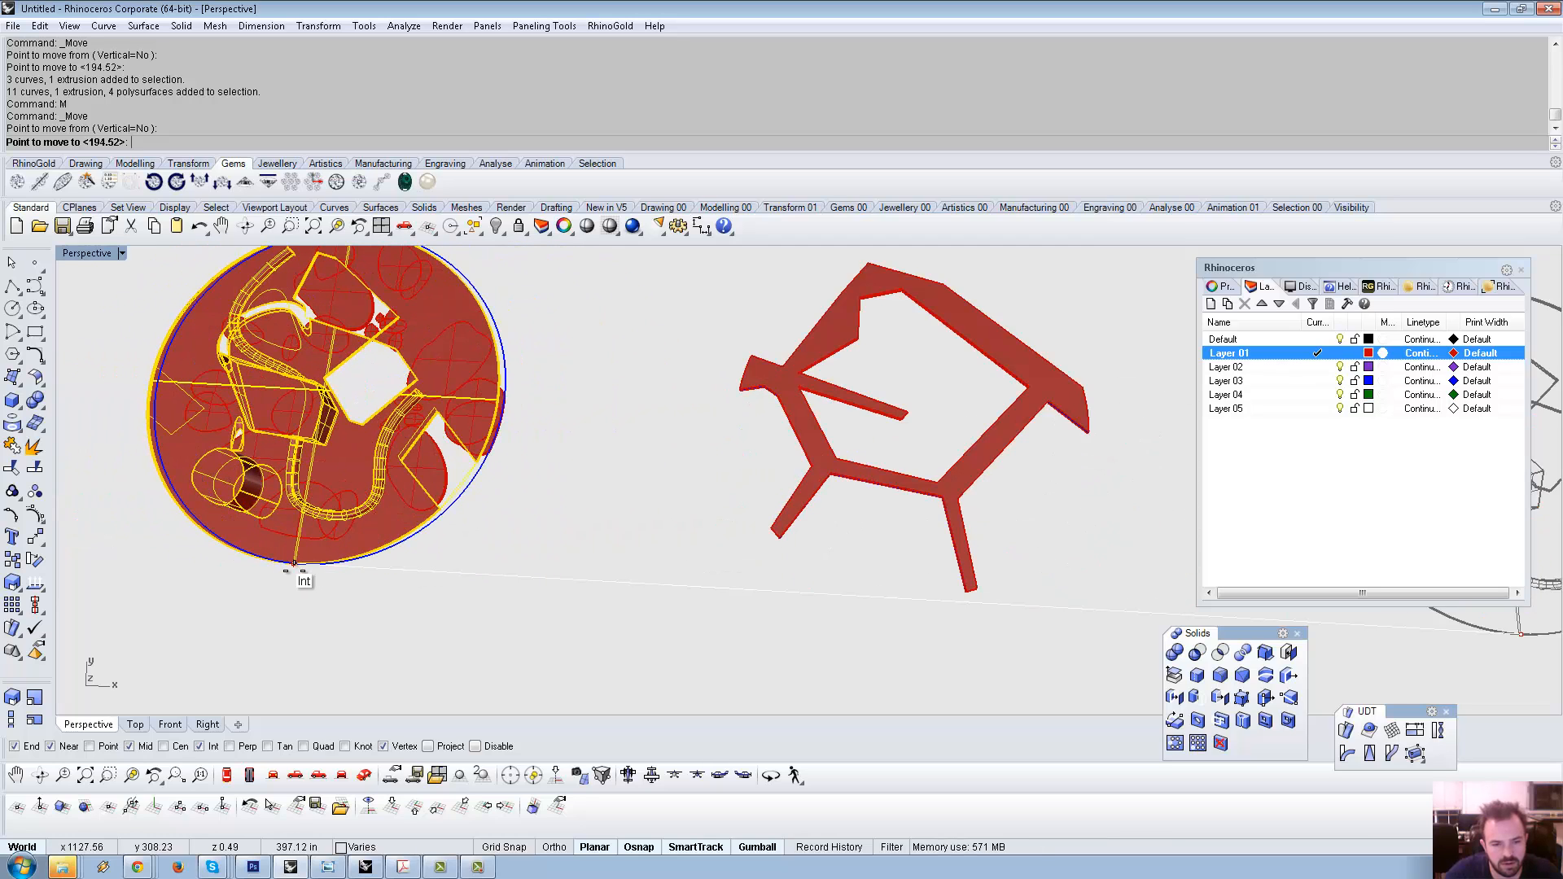
left_click(300, 564)
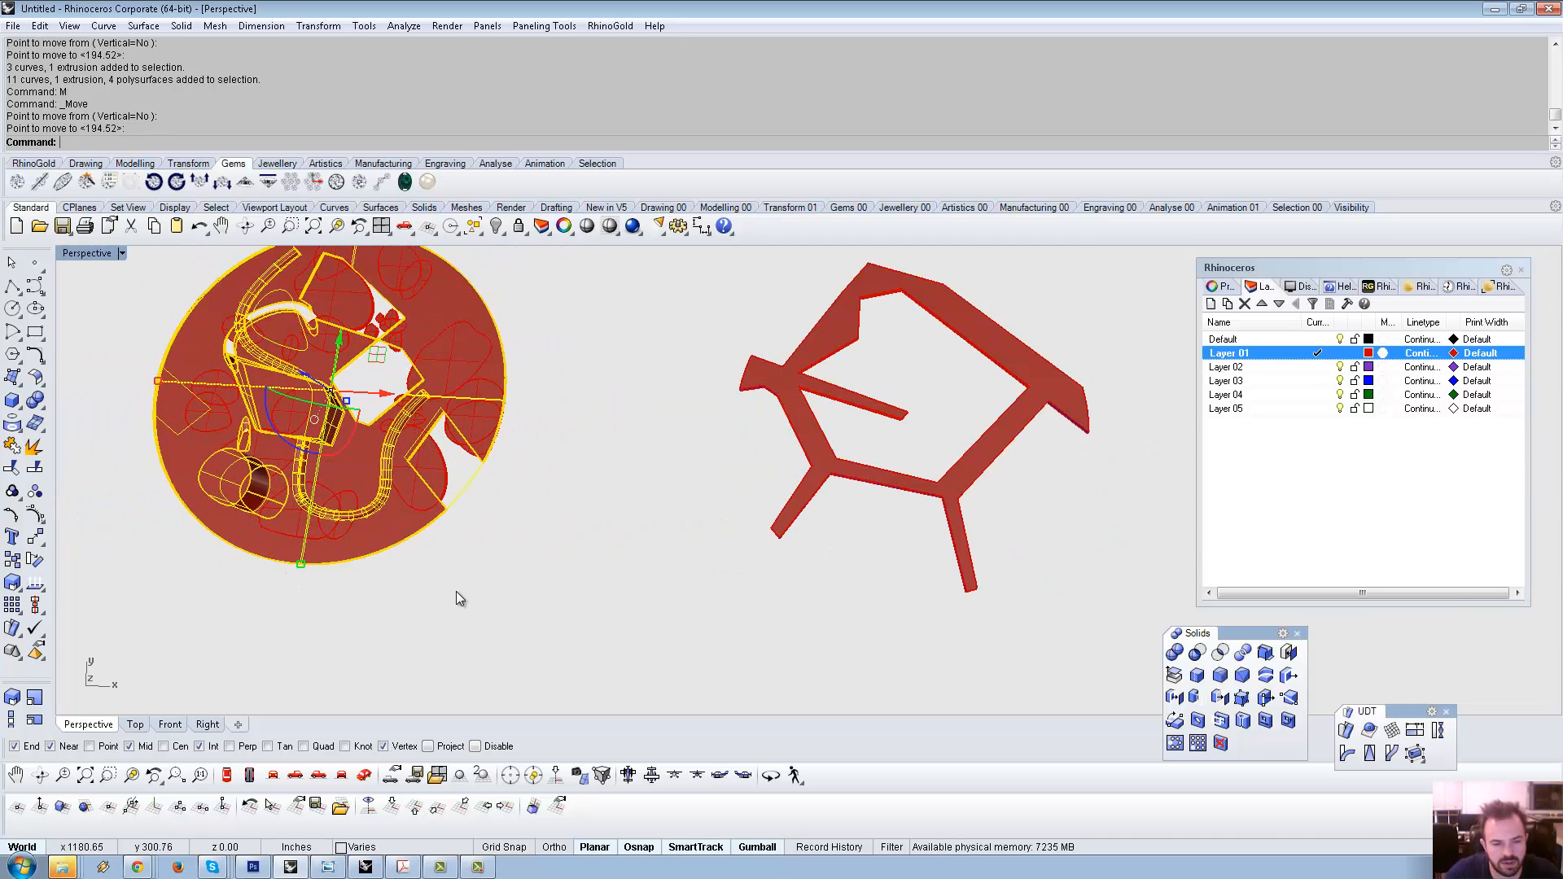
Try offsetting the stacked angular-pattern disc 500 inches along the X axis, and undo the move.
scroll(490, 568, "down", 5)
left_click(461, 489)
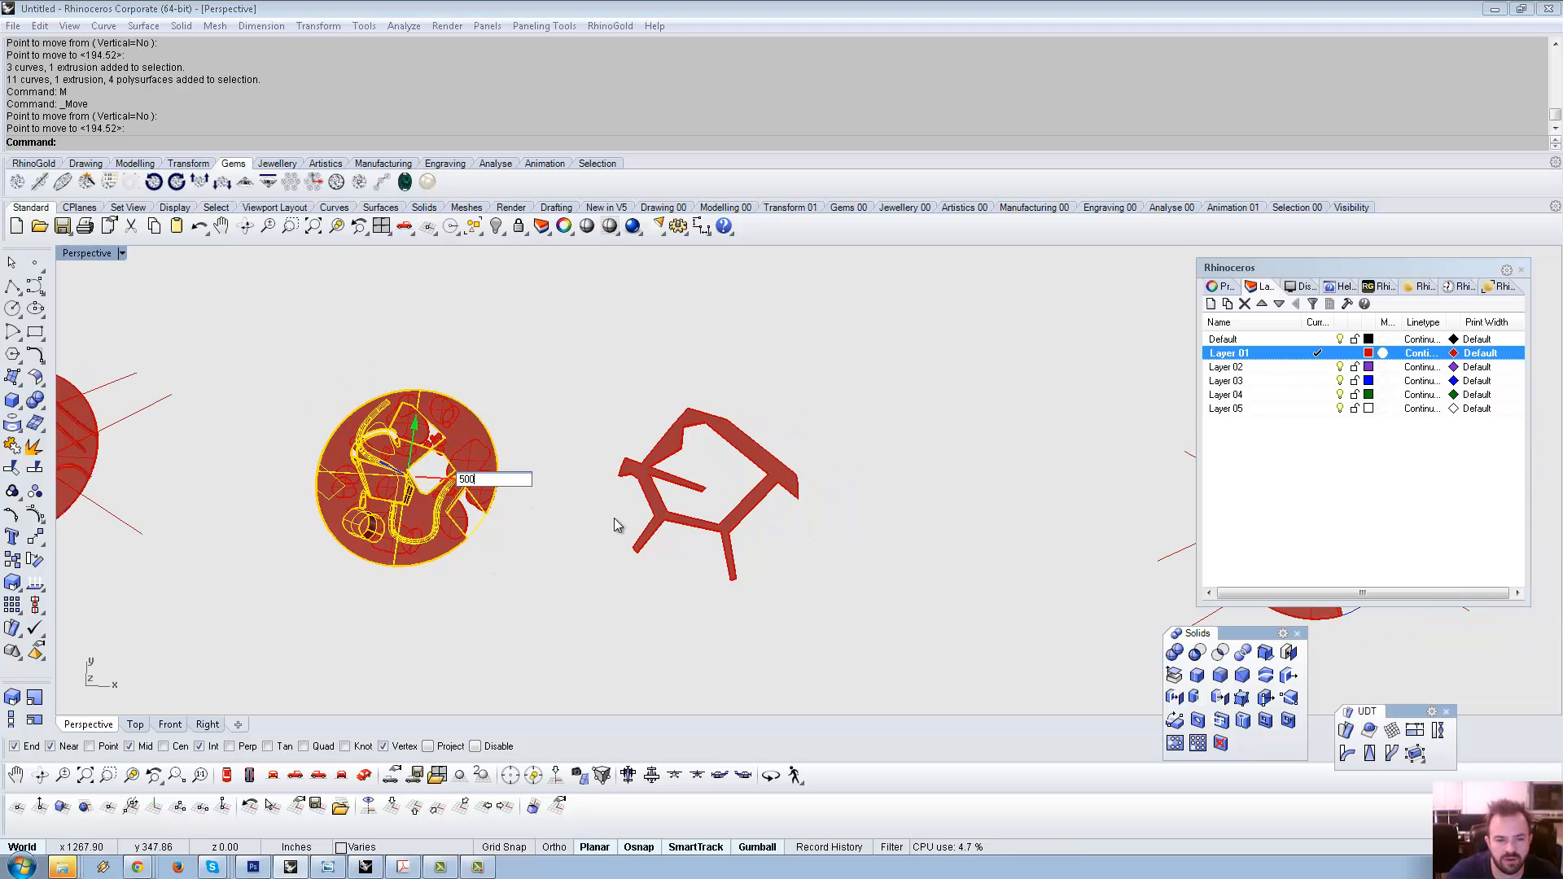
key("Return")
scroll(696, 547, "down", 3)
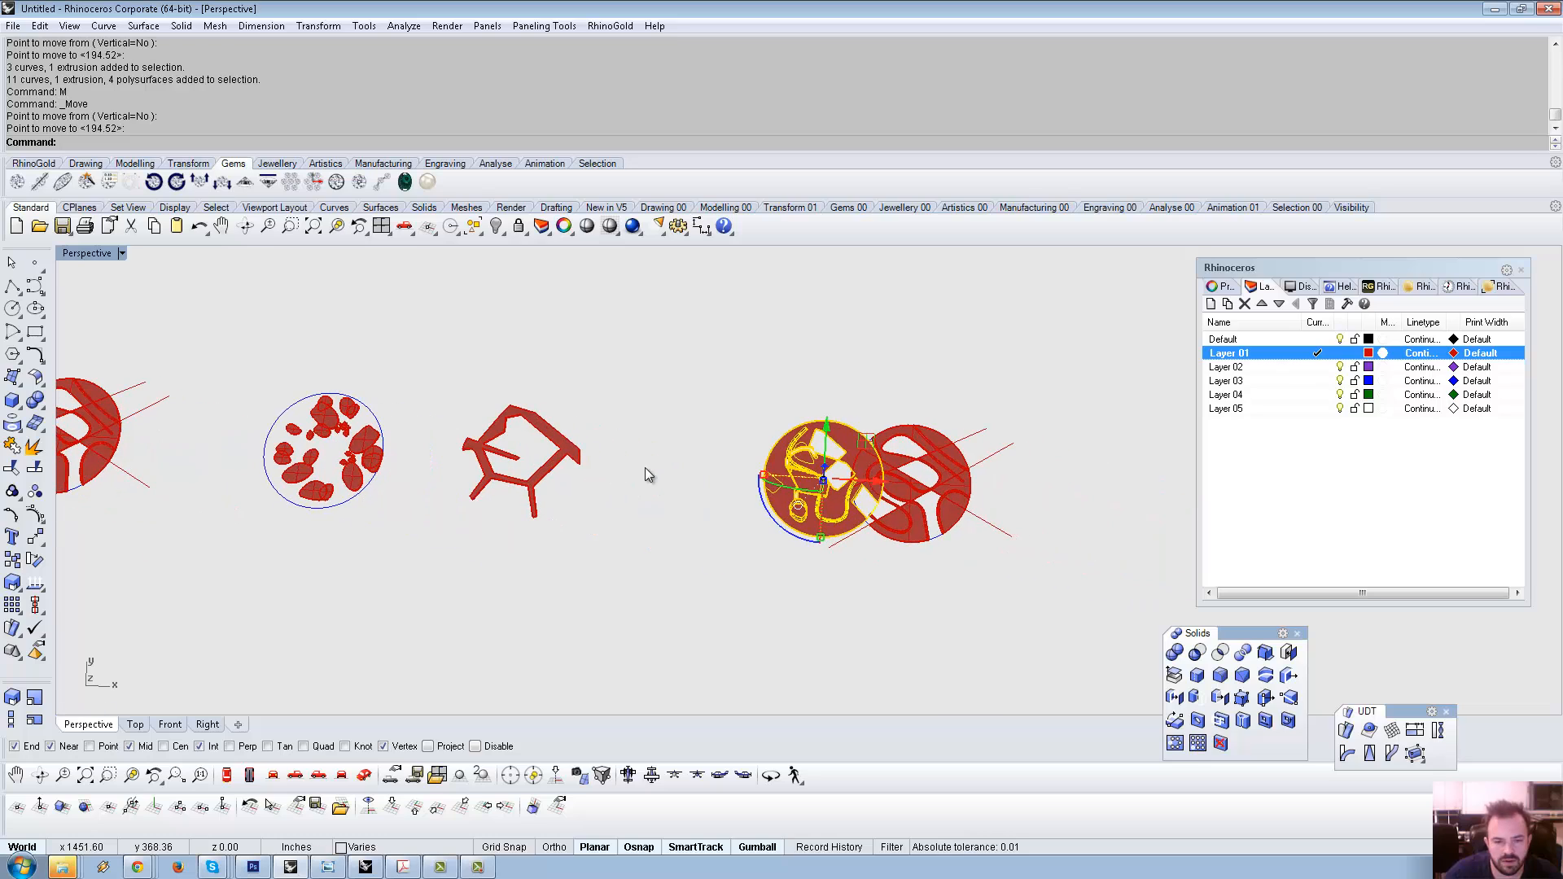
key("ctrl+z")
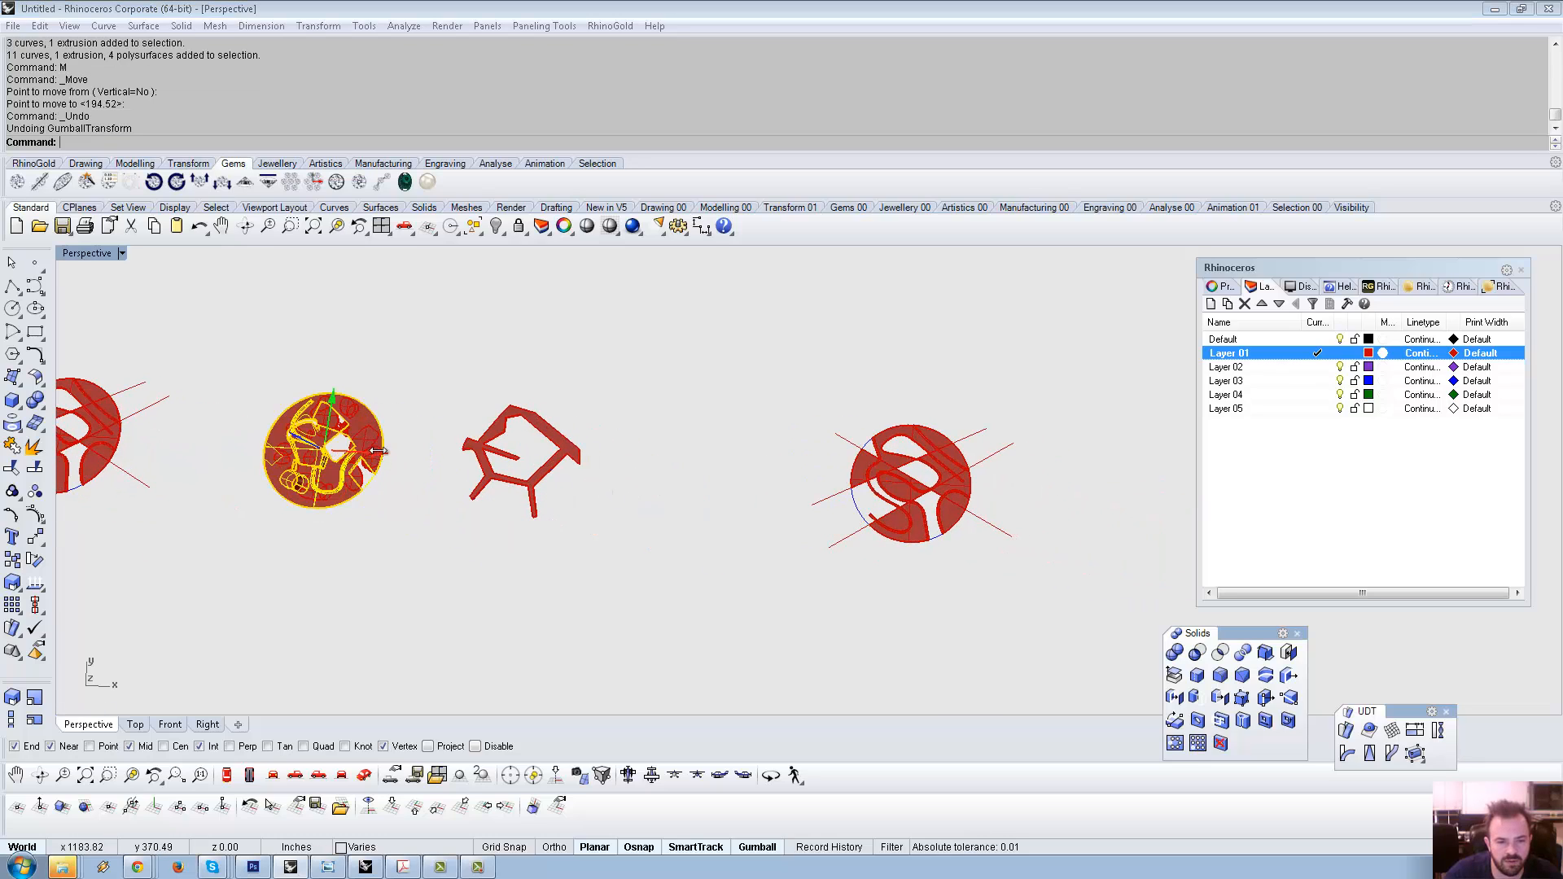
Move the angular-pattern disc 250 inches along the X axis, away from the pebble-pattern disc.
left_click(380, 458)
type("250")
key("Return")
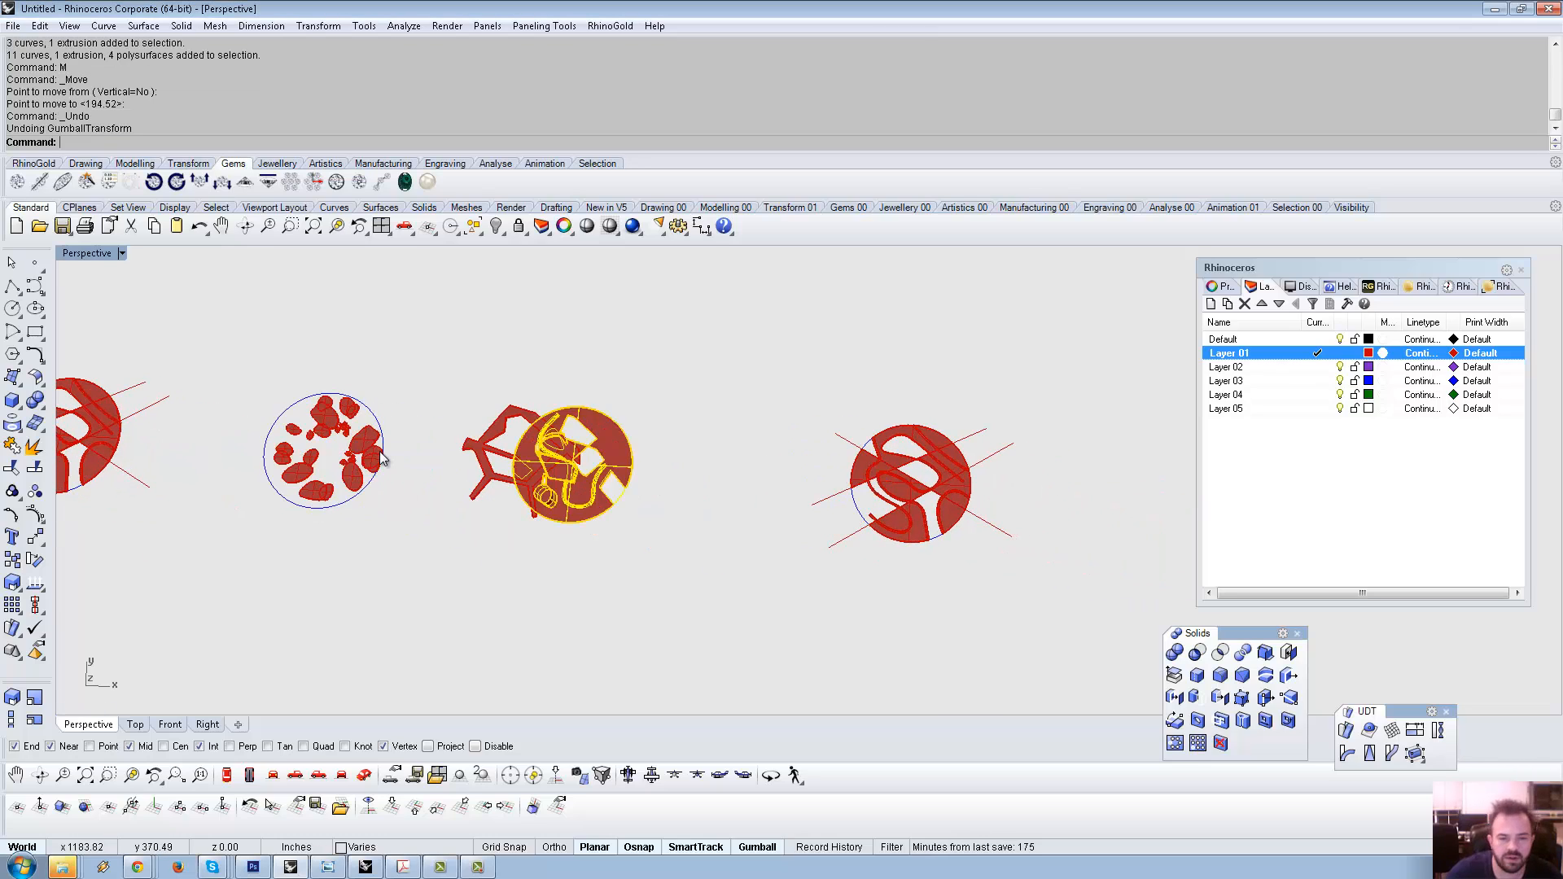
Align the hexagonal frame over the angular-pattern disc, and offset it 250 inches along the X axis.
right_click_drag(483, 394, 407, 368, "shift")
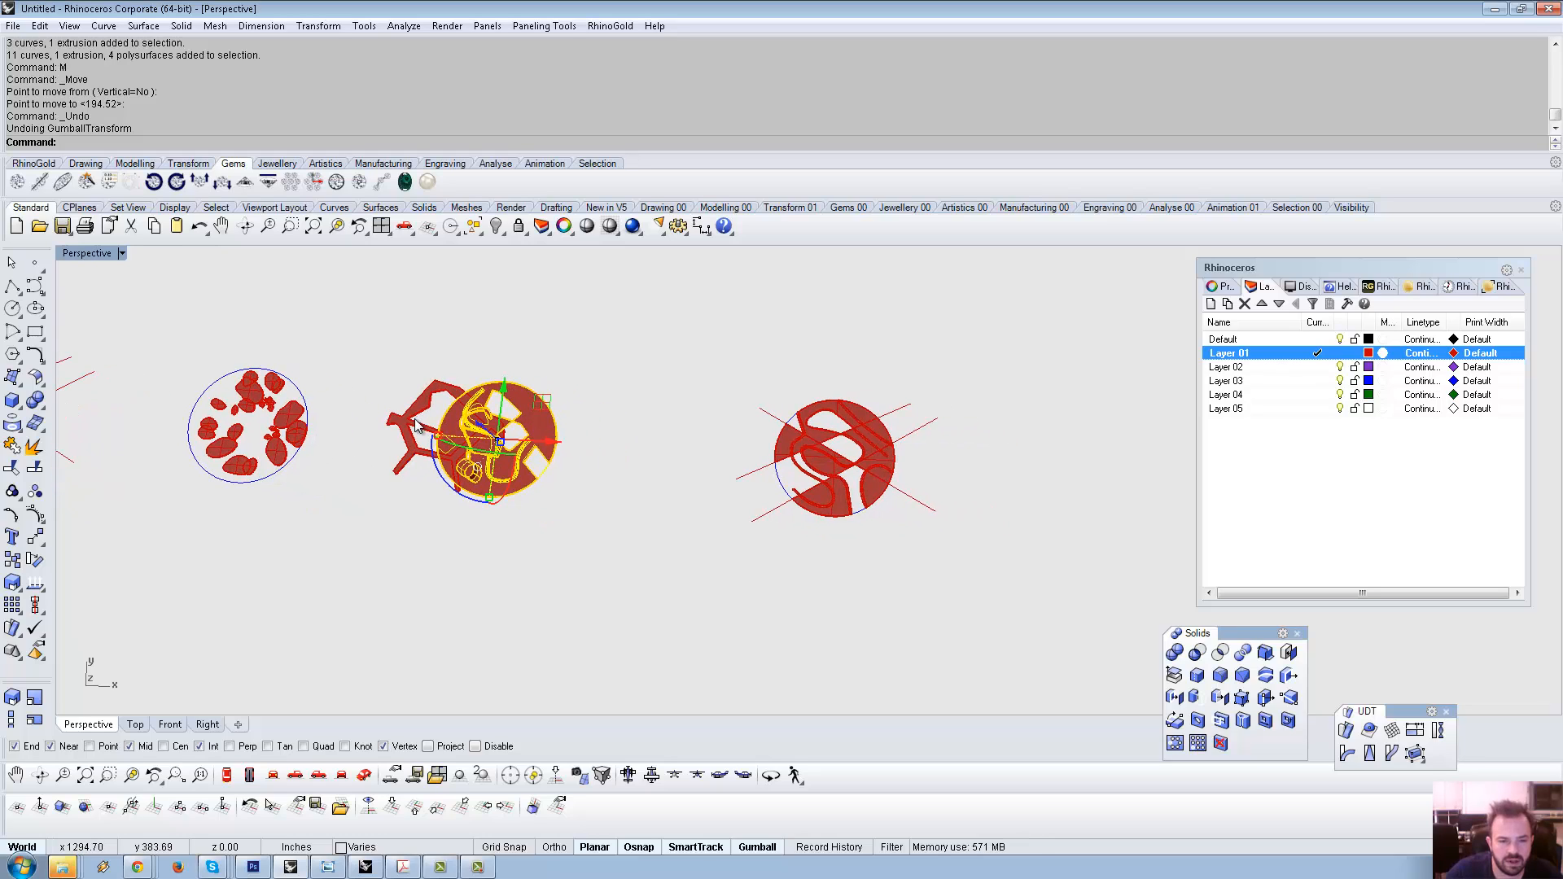
left_click(415, 437)
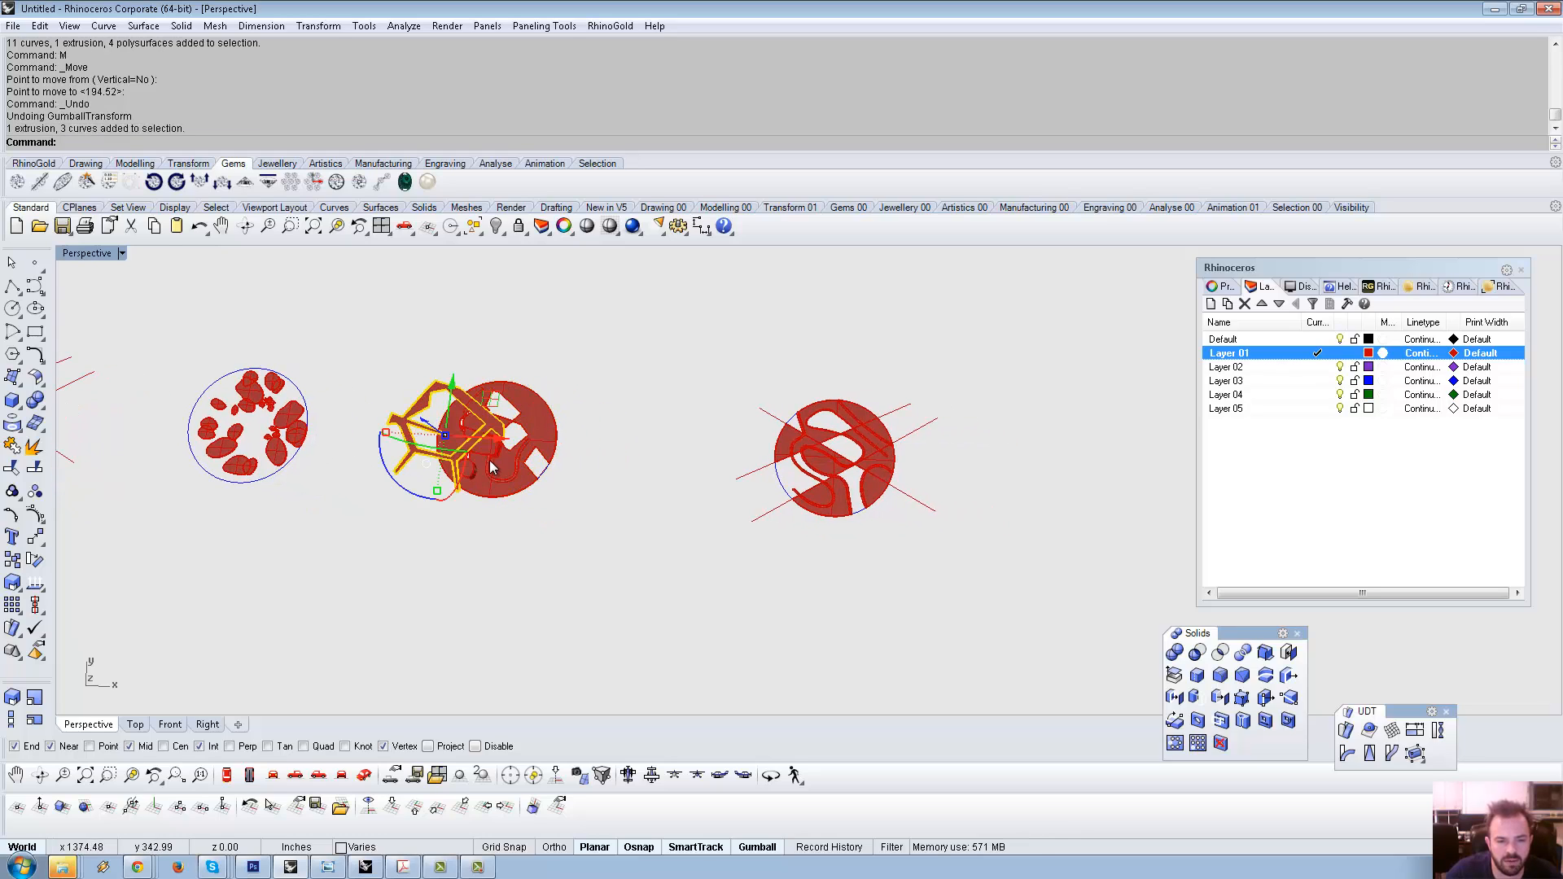
left_click_drag(499, 448, 549, 448)
left_click(560, 444)
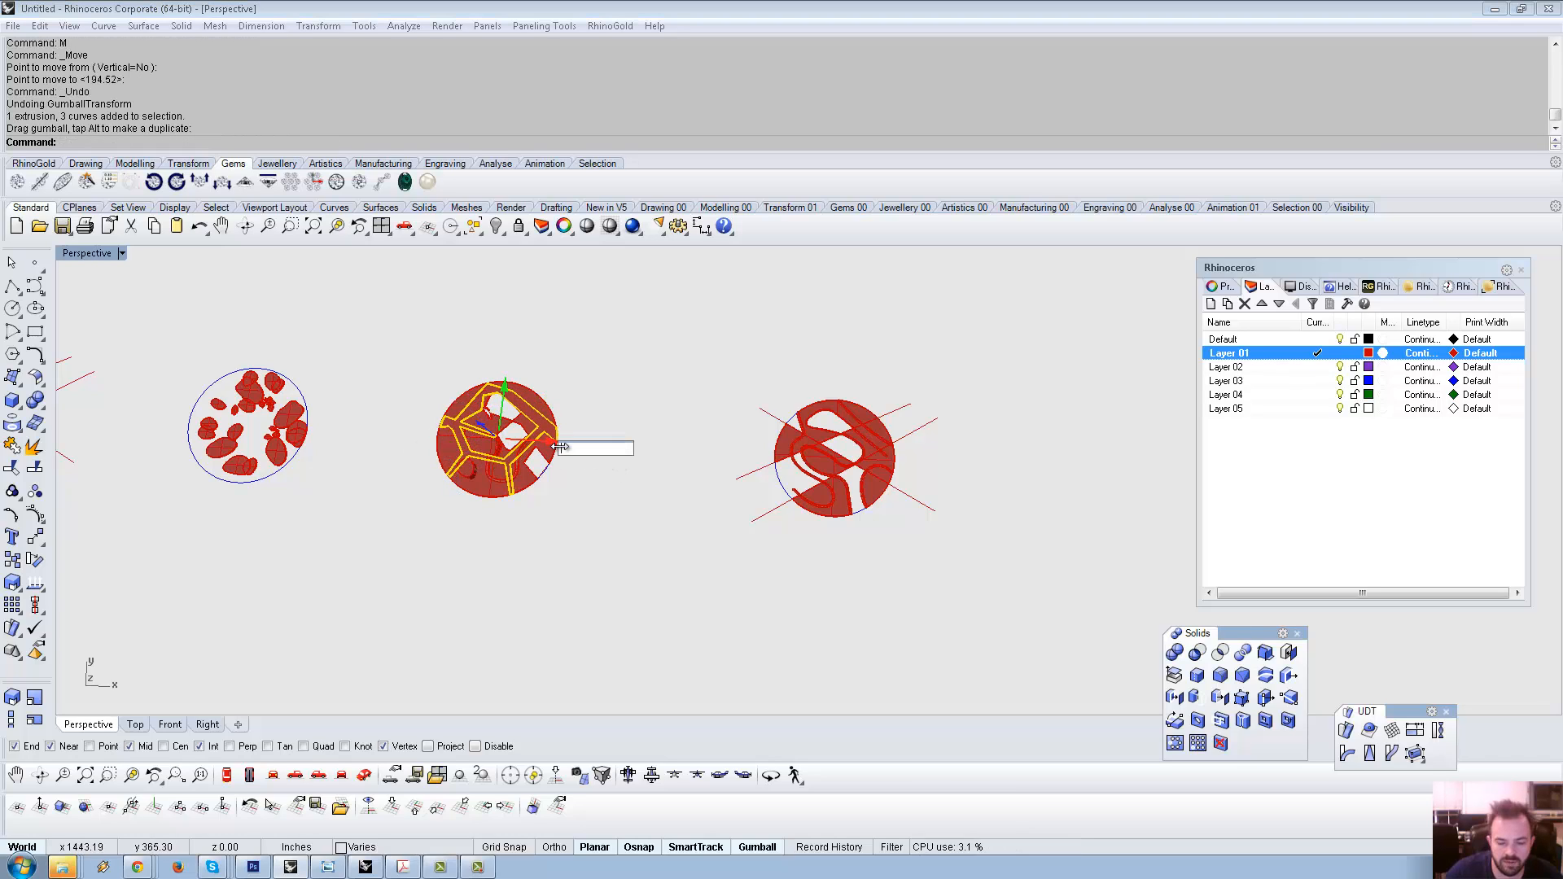
type("20")
key("Return")
right_click_drag(937, 366, 823, 353, "shift")
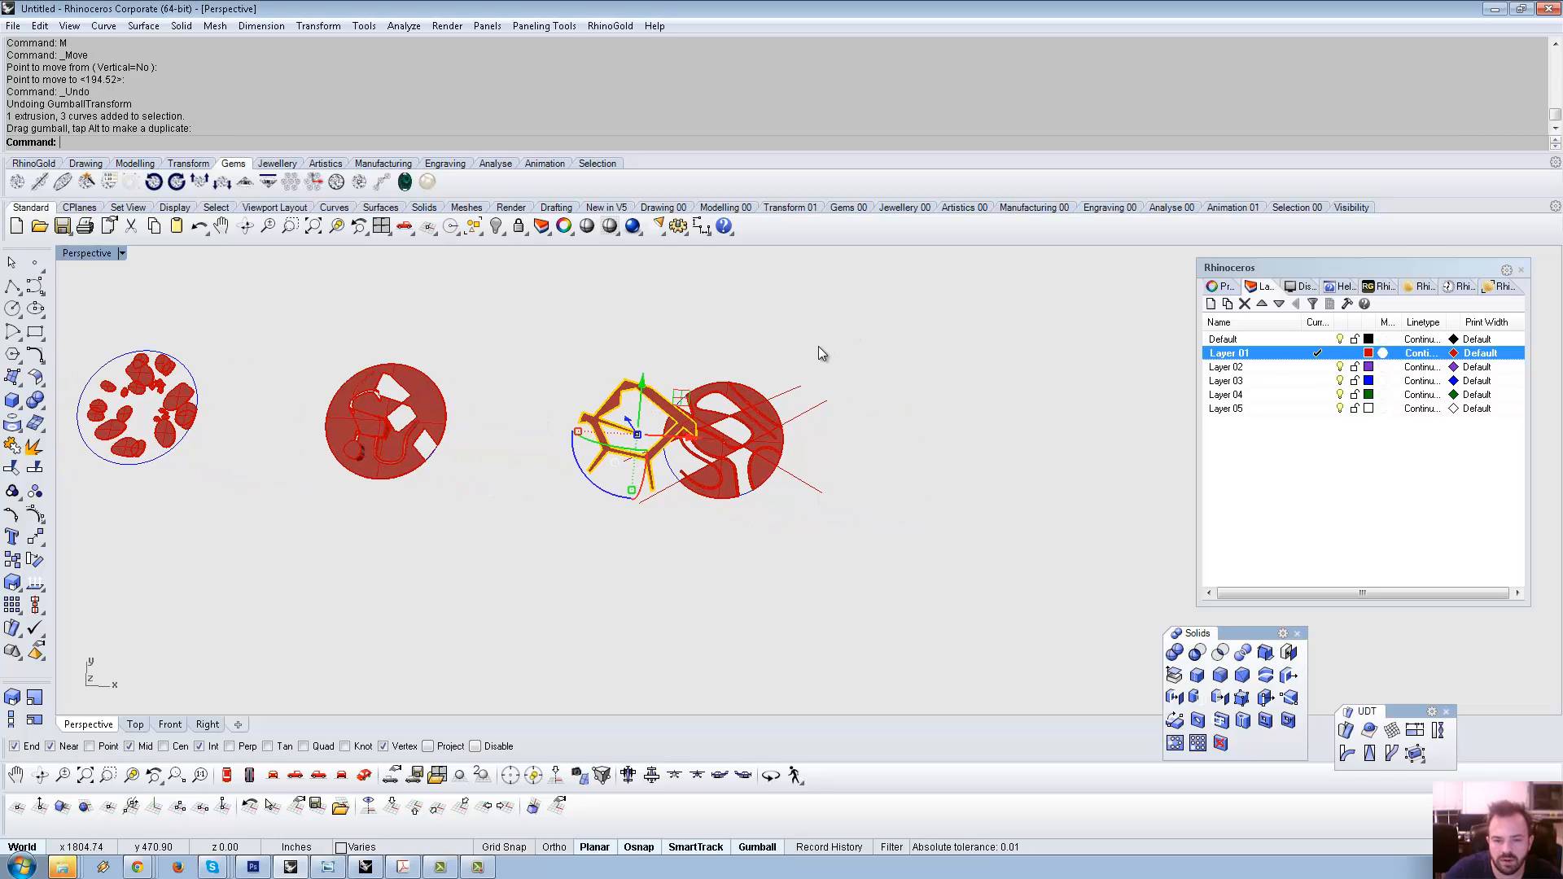
key("Escape")
Select the curved-pattern disc, try shifting it toward the hexagonal frame, and undo the move.
left_click(728, 385)
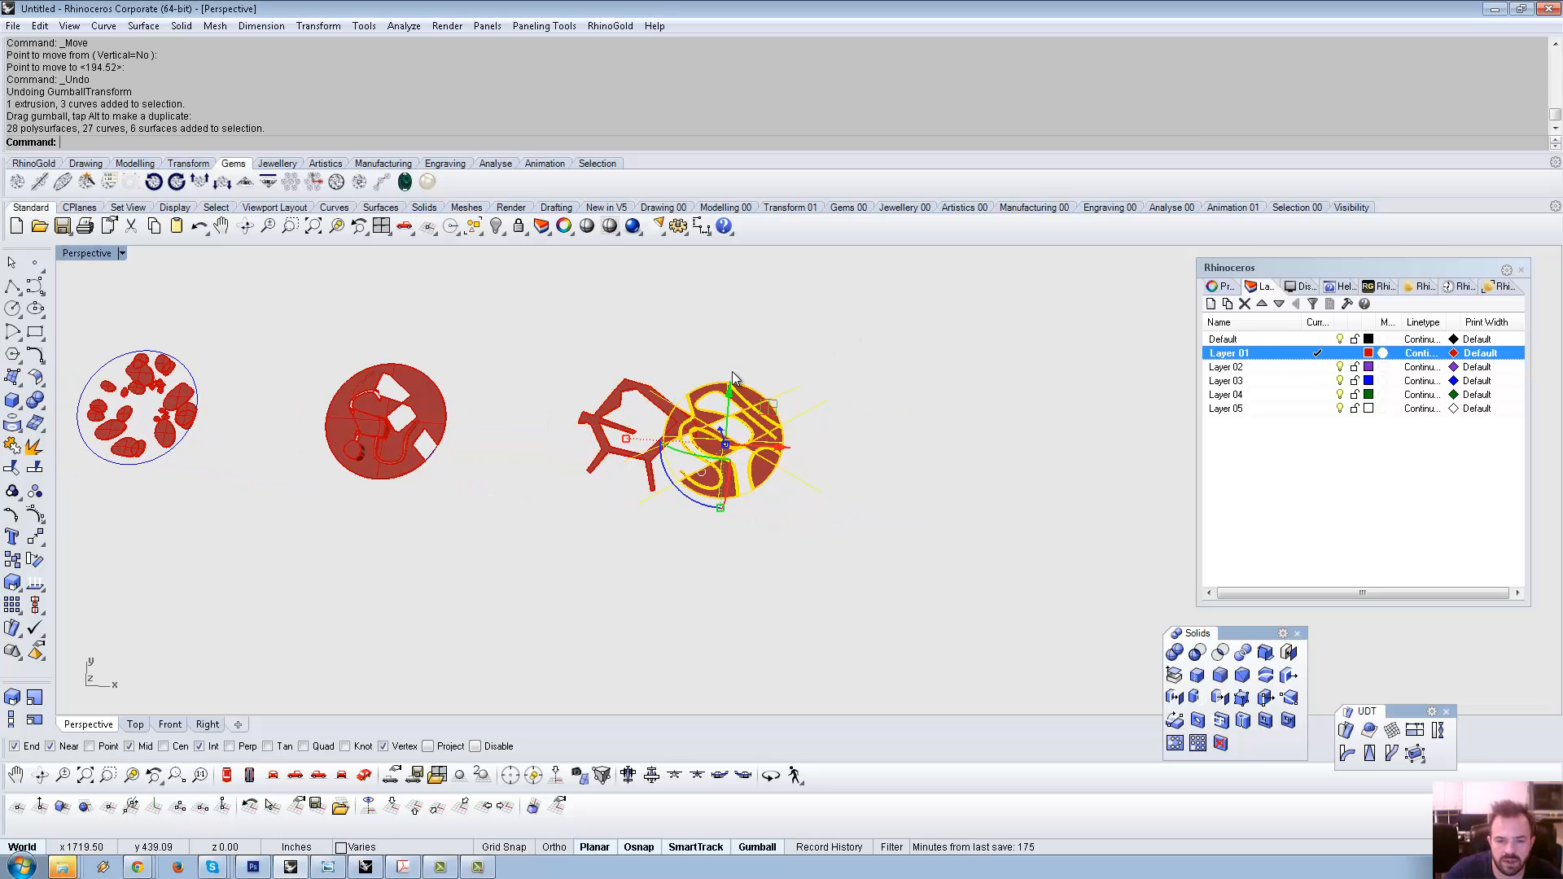
left_click_drag(780, 450, 583, 411)
key("ctrl+z")
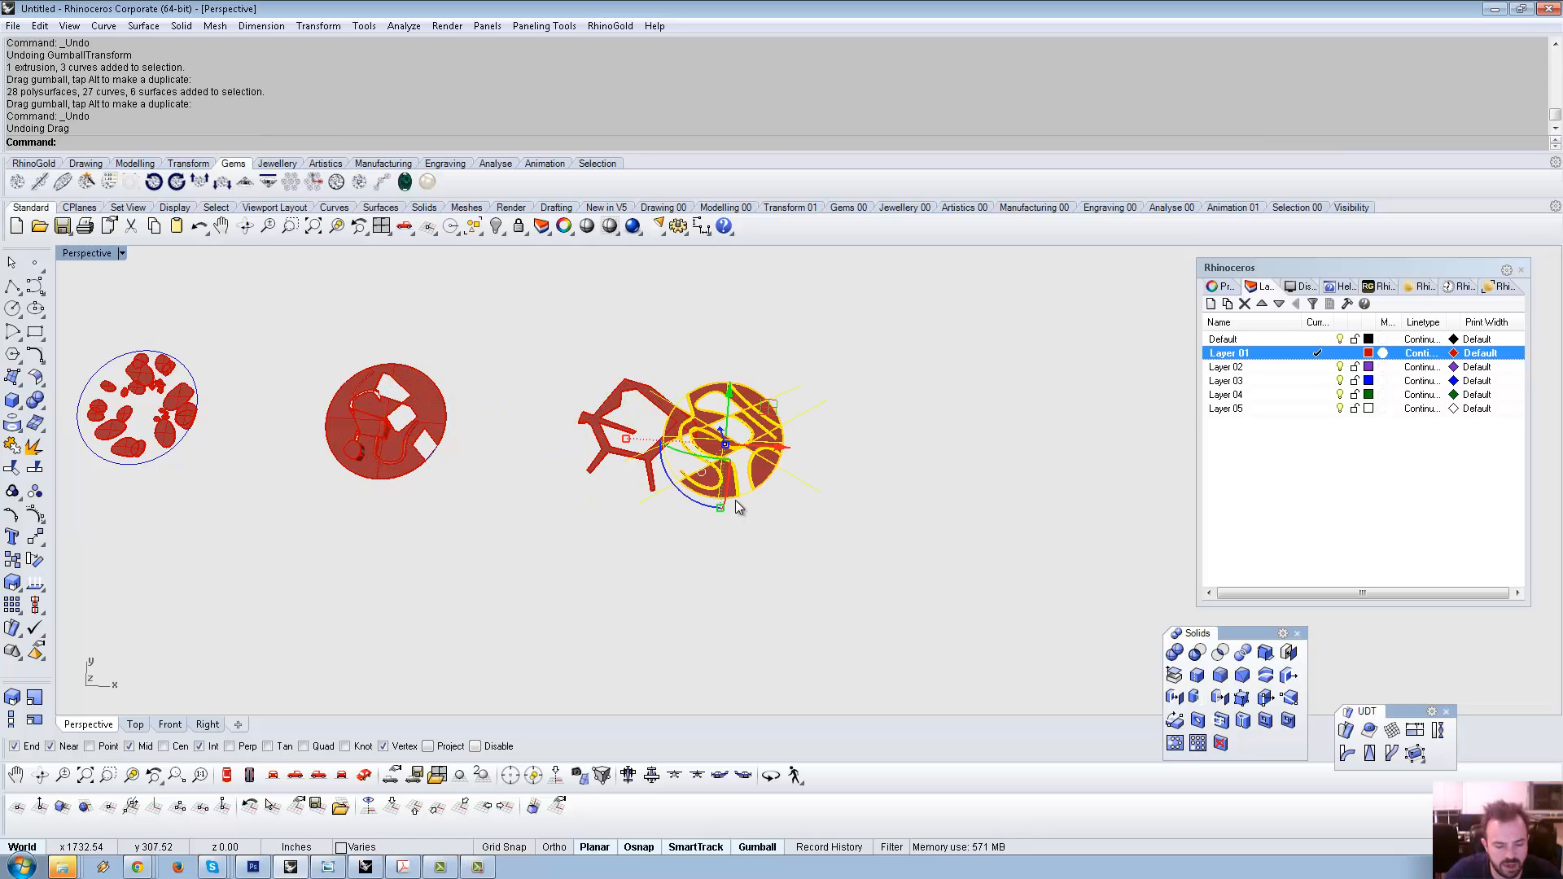
type("m")
key("Return")
scroll(741, 375, "up", 4)
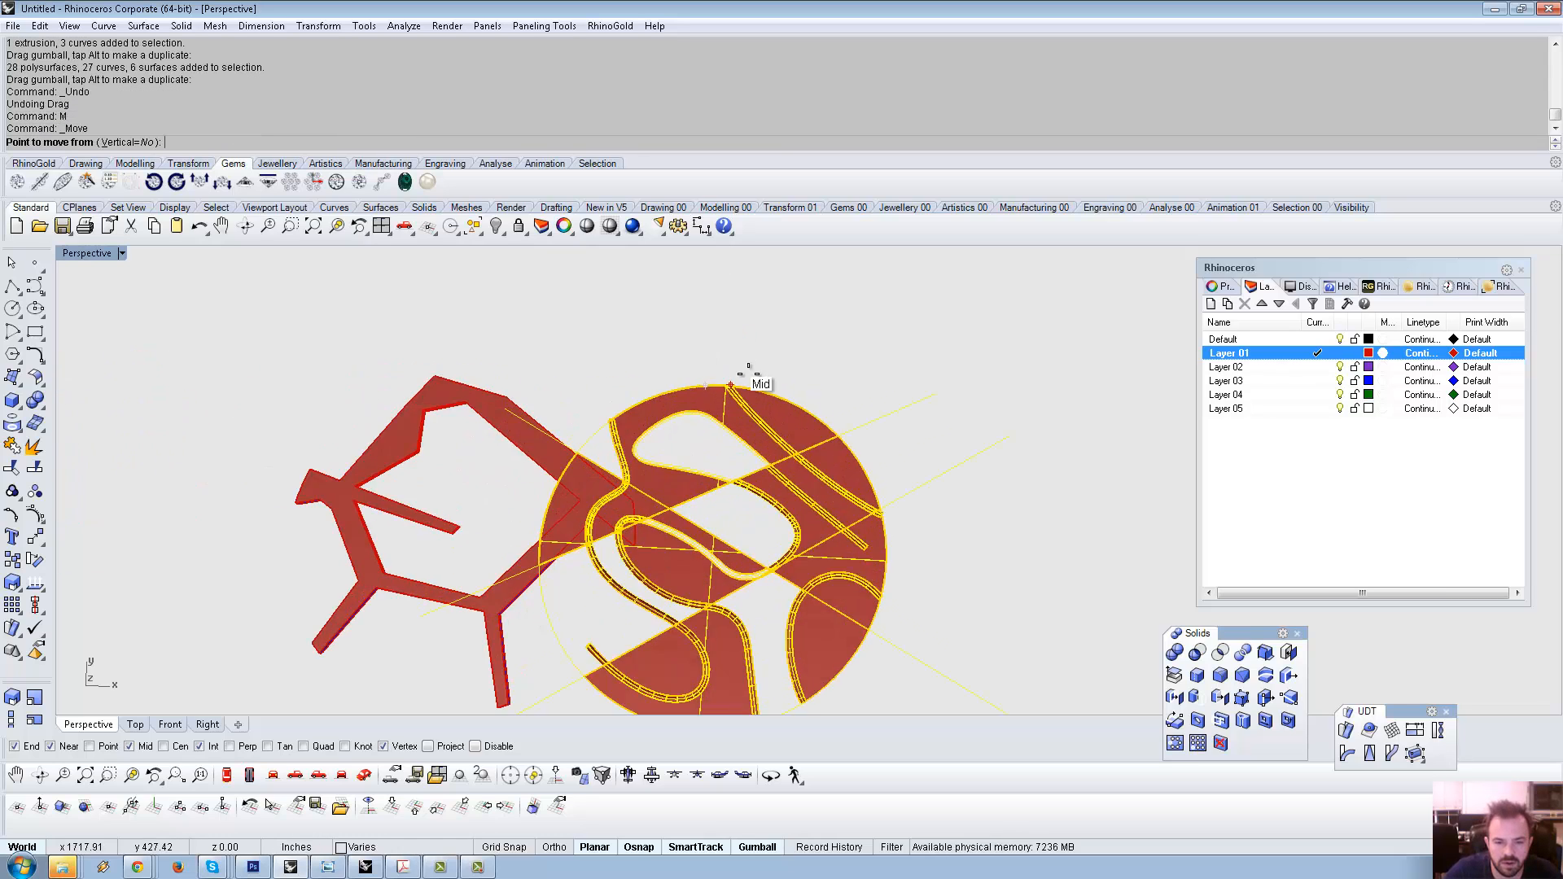
scroll(748, 370, "up", 3)
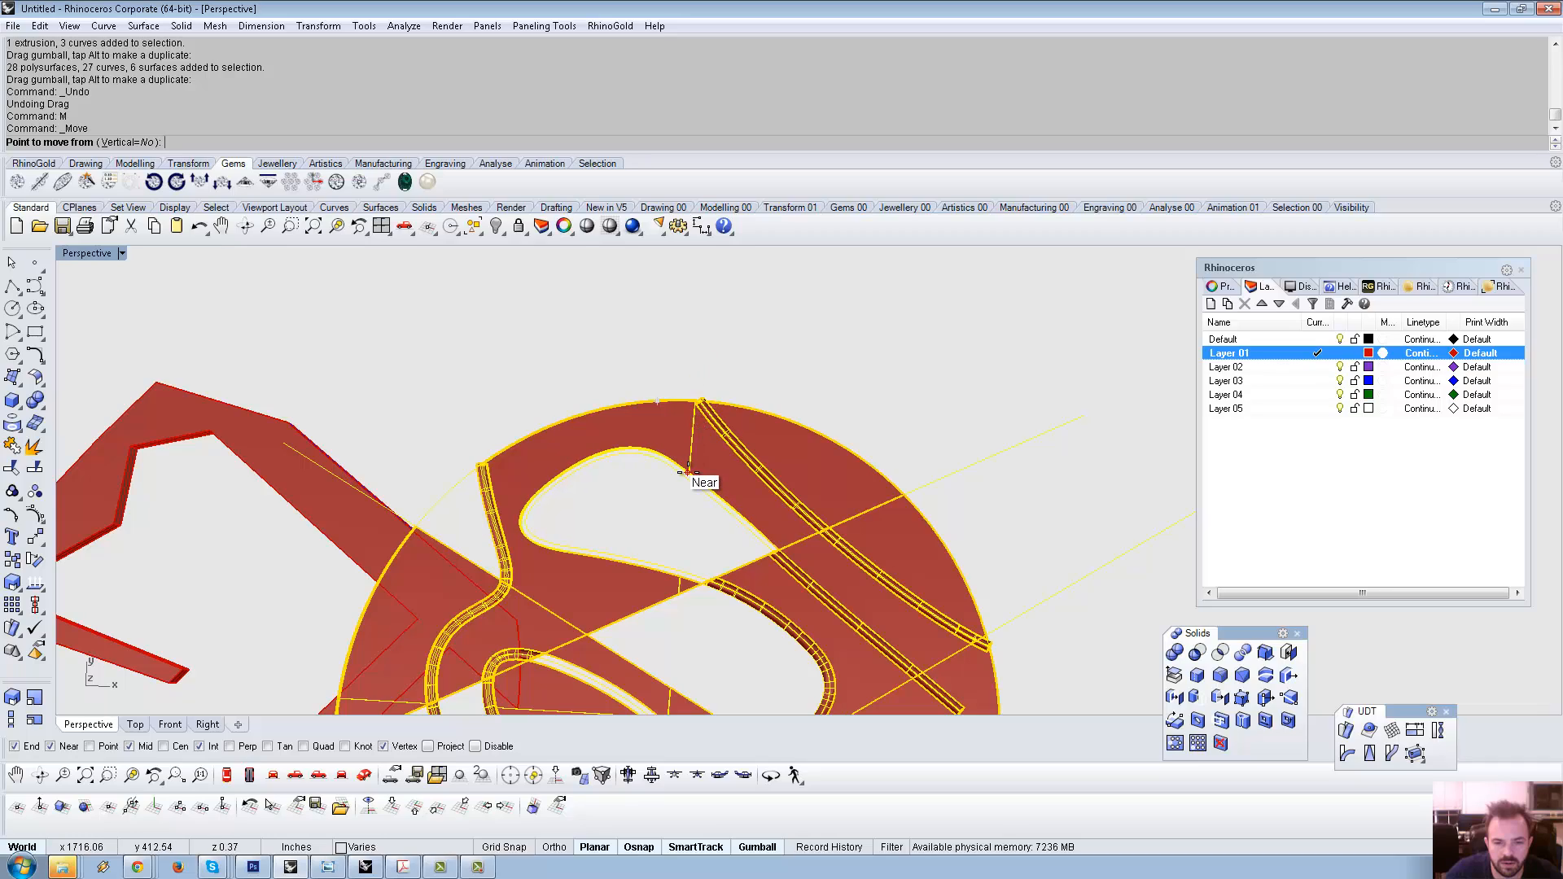
right_click_drag(688, 473, 842, 420)
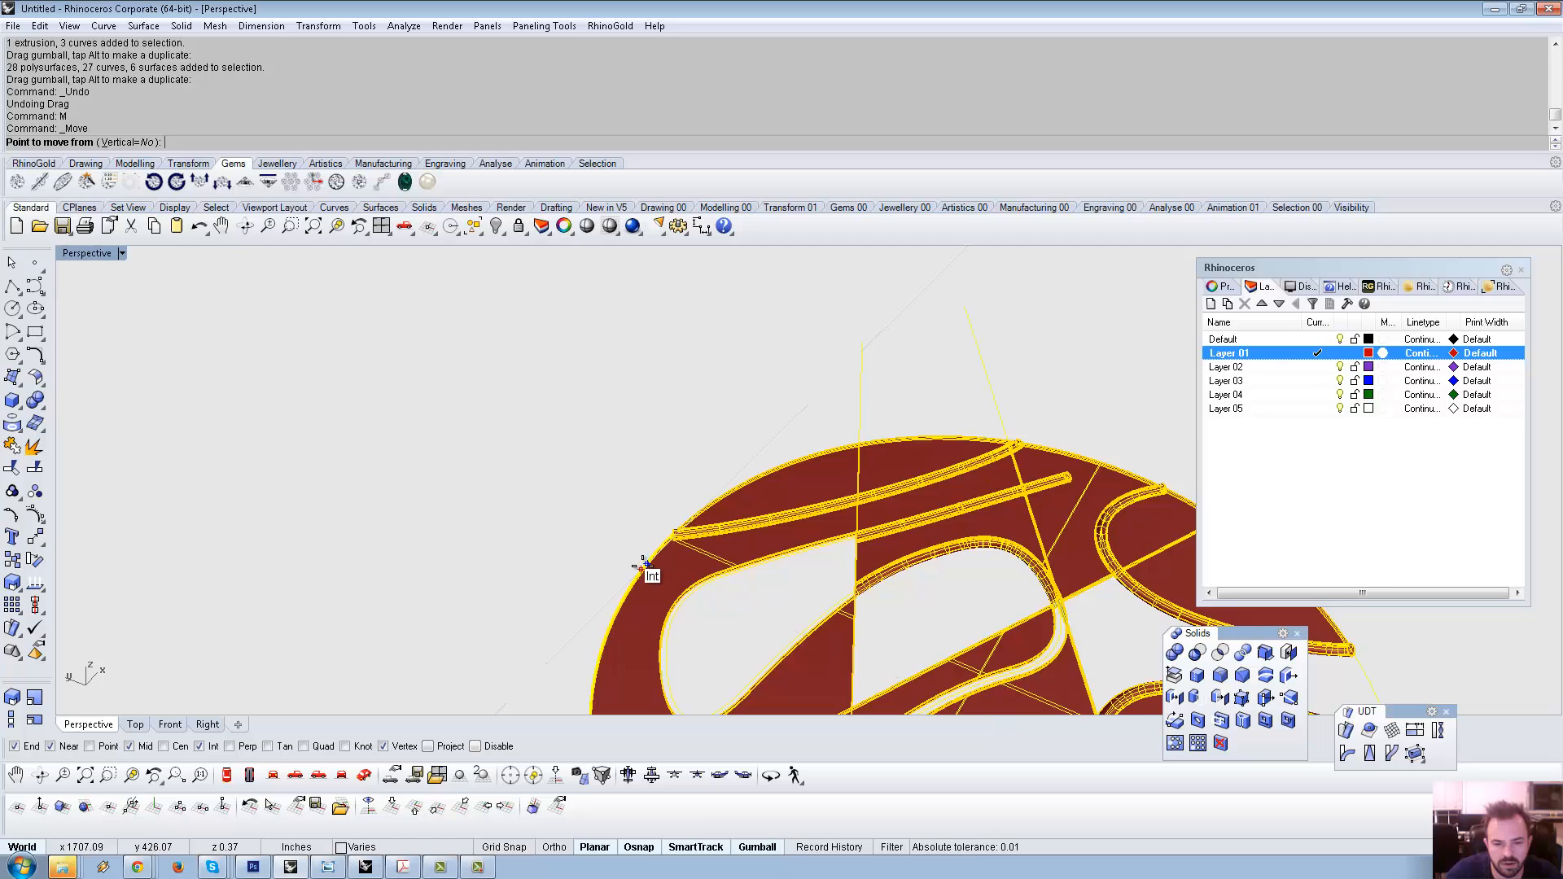
left_click(651, 566)
scroll(658, 519, "down", 12)
right_click_drag(667, 478, 618, 558)
key("Escape")
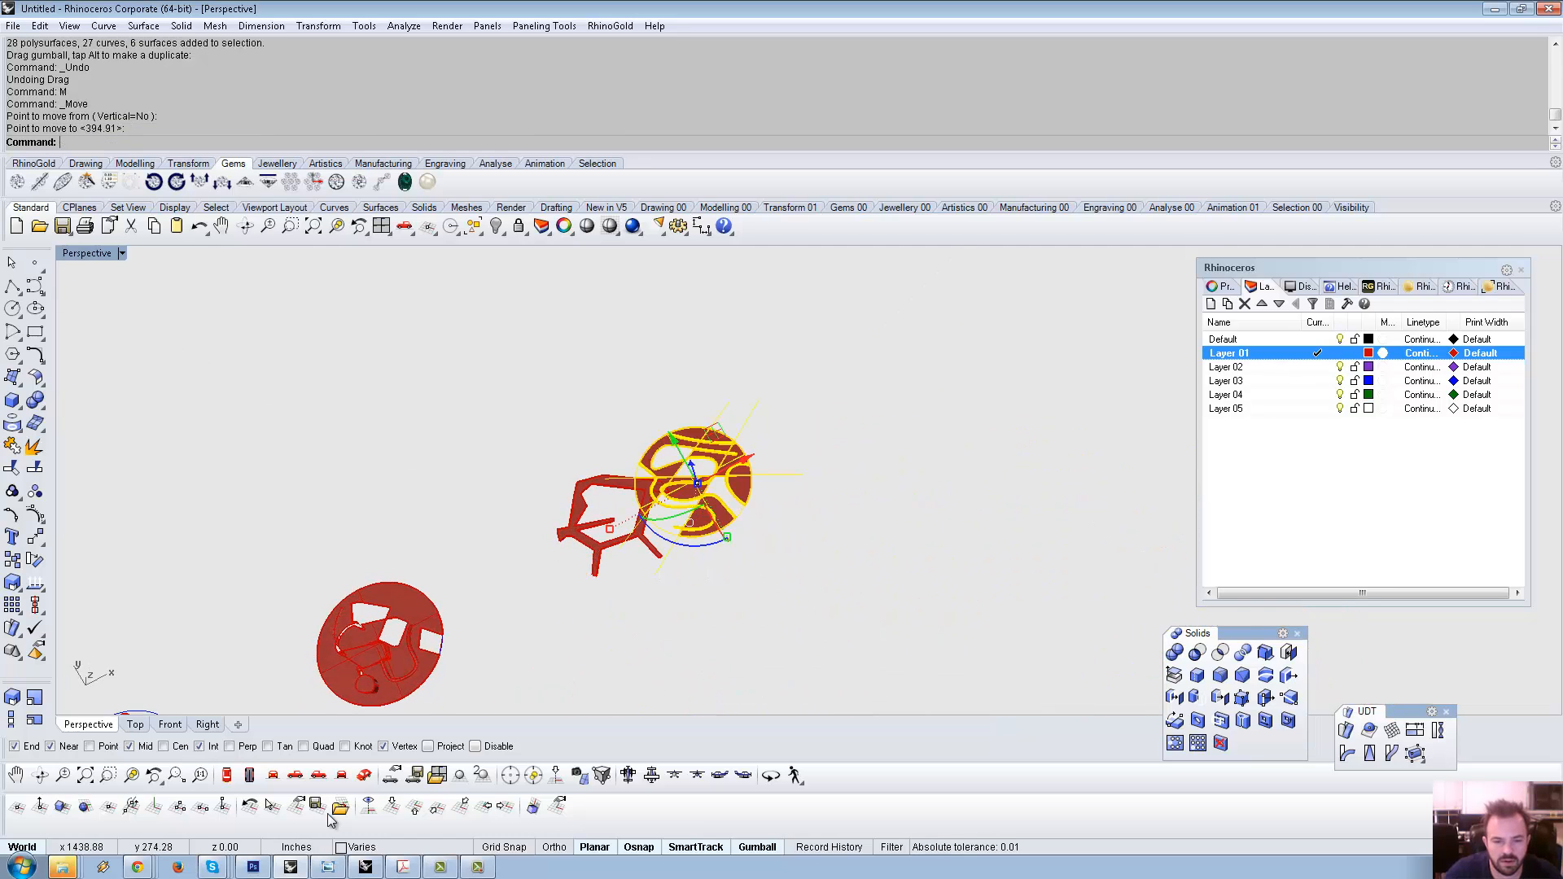
Switch the viewport from perspective to the world Top view, keeping the curved-pattern disc selected.
left_click(226, 776)
right_click_drag(760, 523, 722, 547)
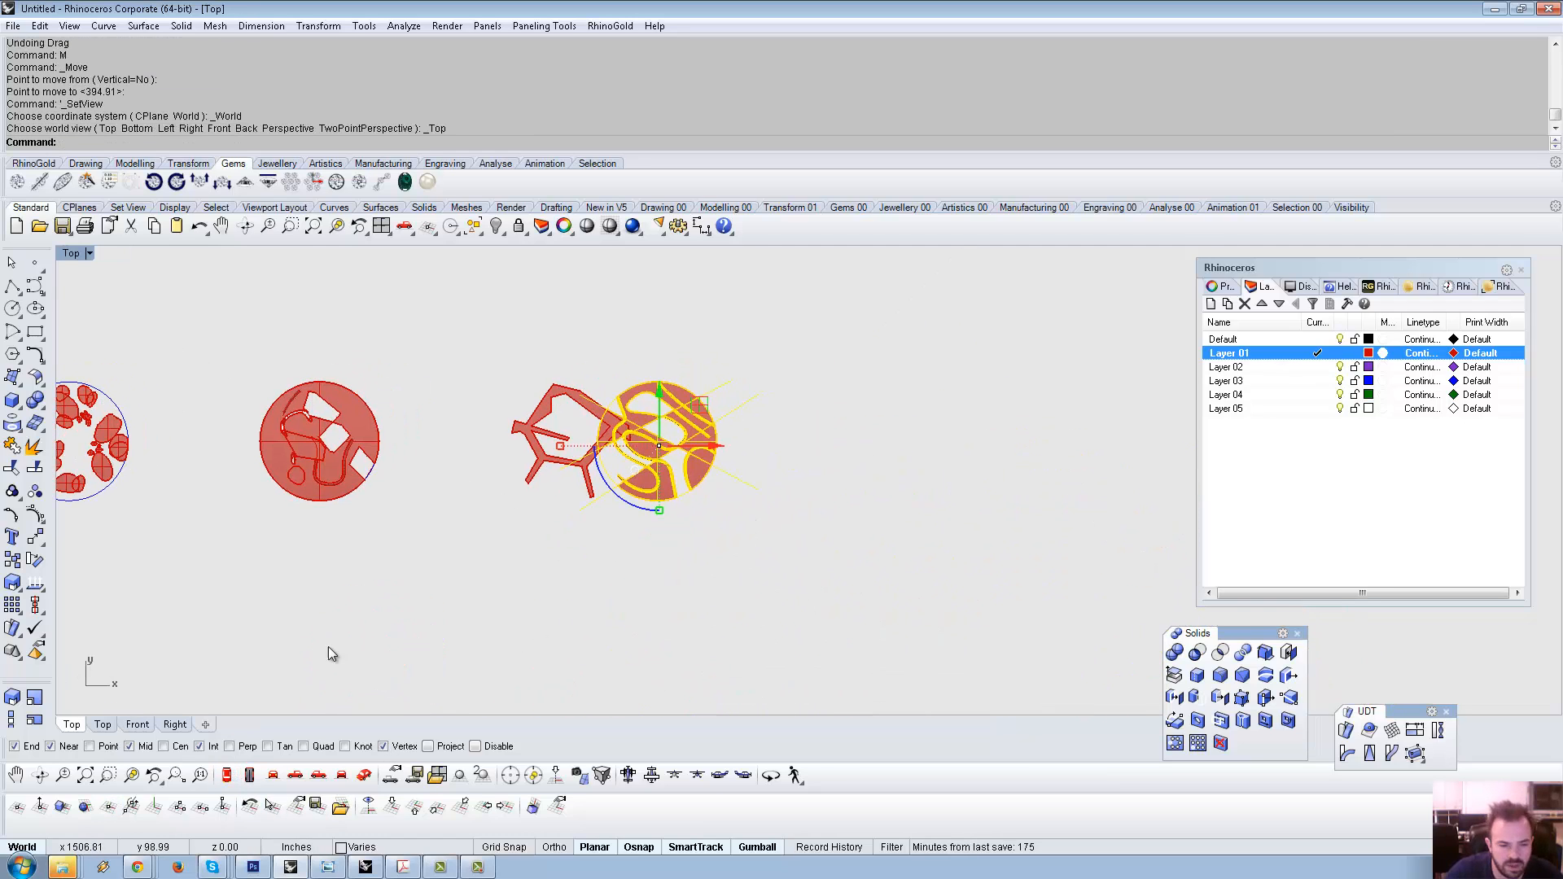
right_click_drag(333, 652, 447, 595)
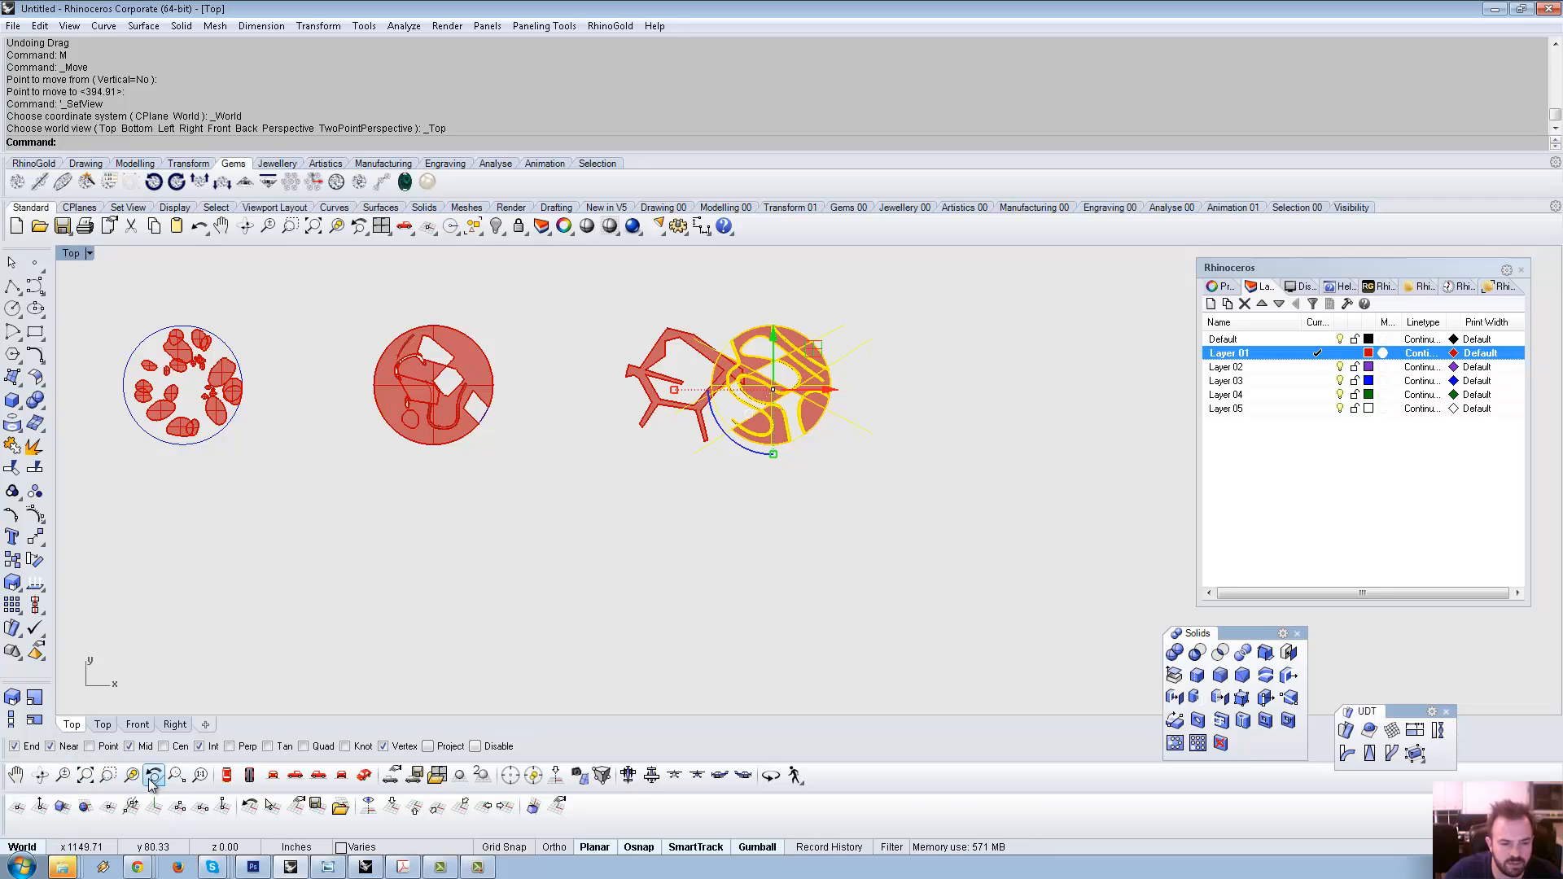
left_click(413, 234)
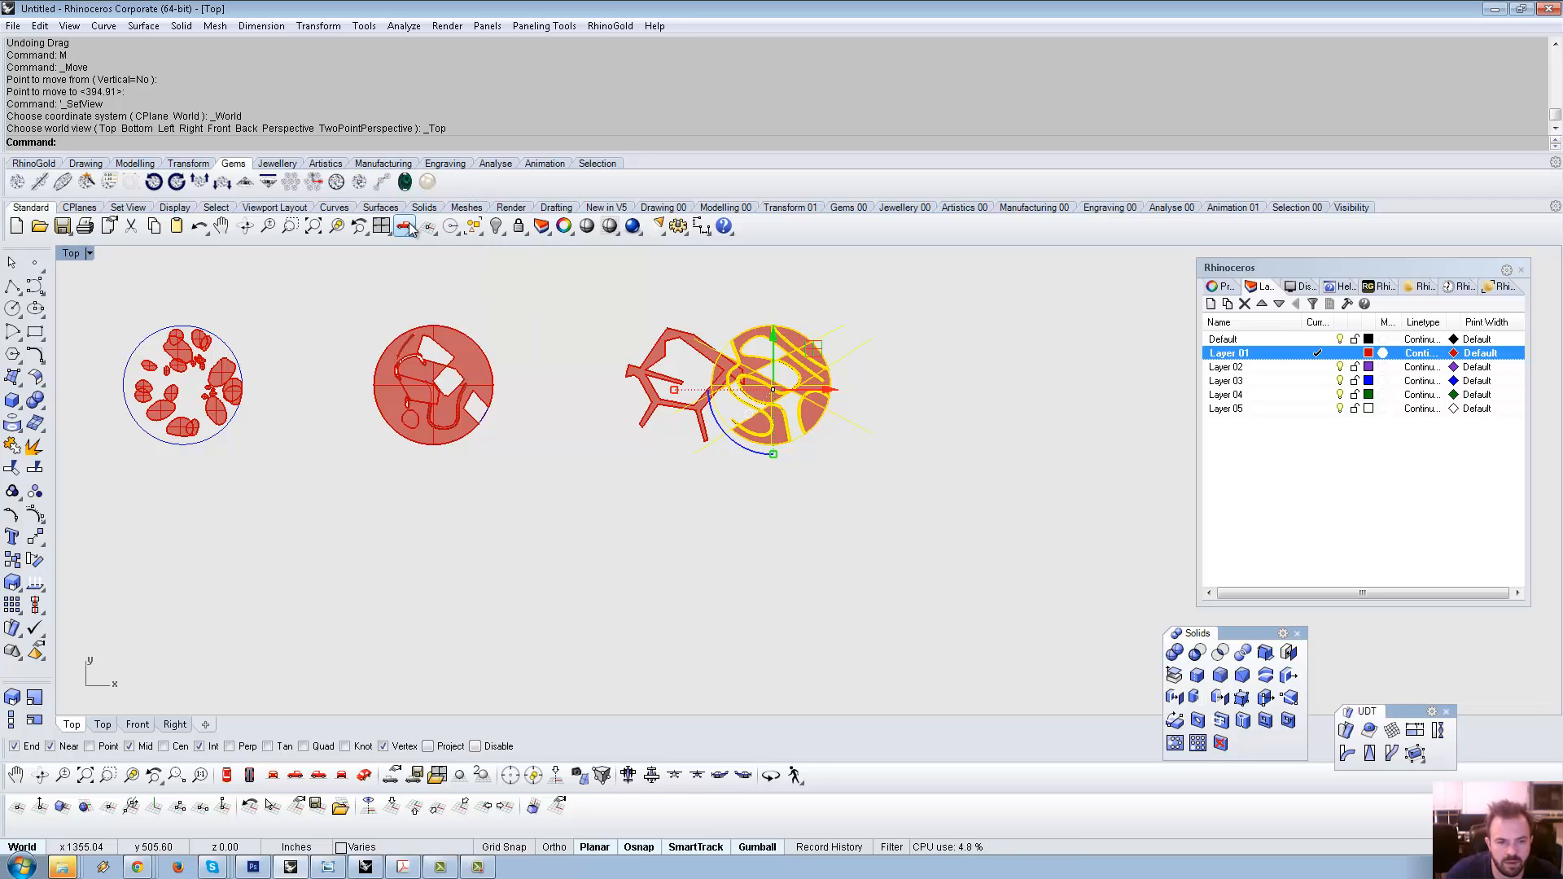
left_click(425, 229)
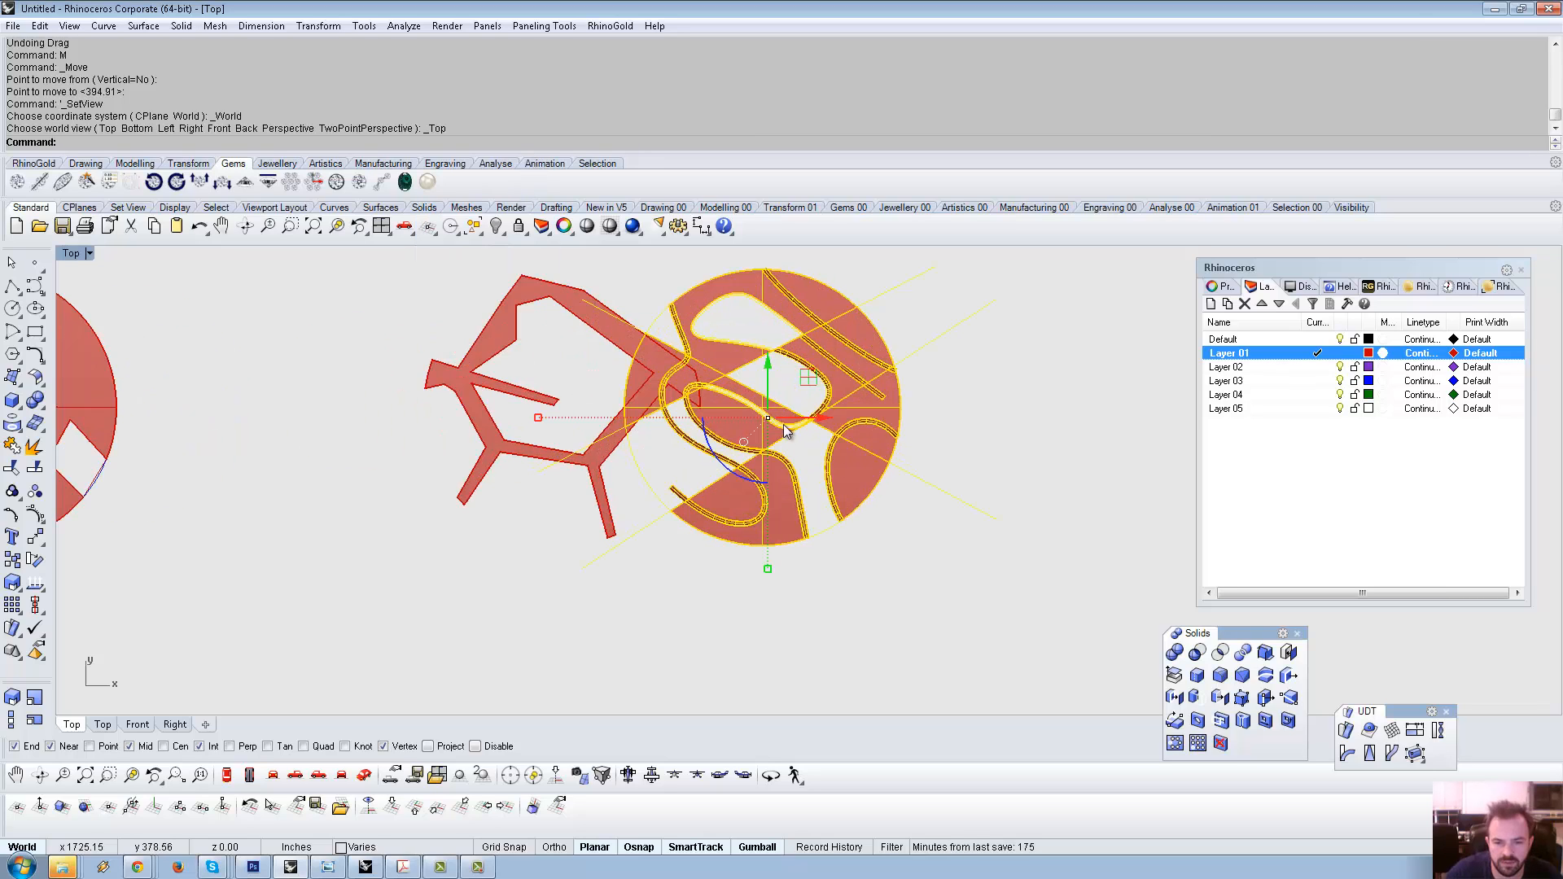
Move the curved-pattern disc onto the angular-pattern disc, snapping its lowest rim point to the matching rim point.
scroll(779, 374, "up", 8)
key("Return")
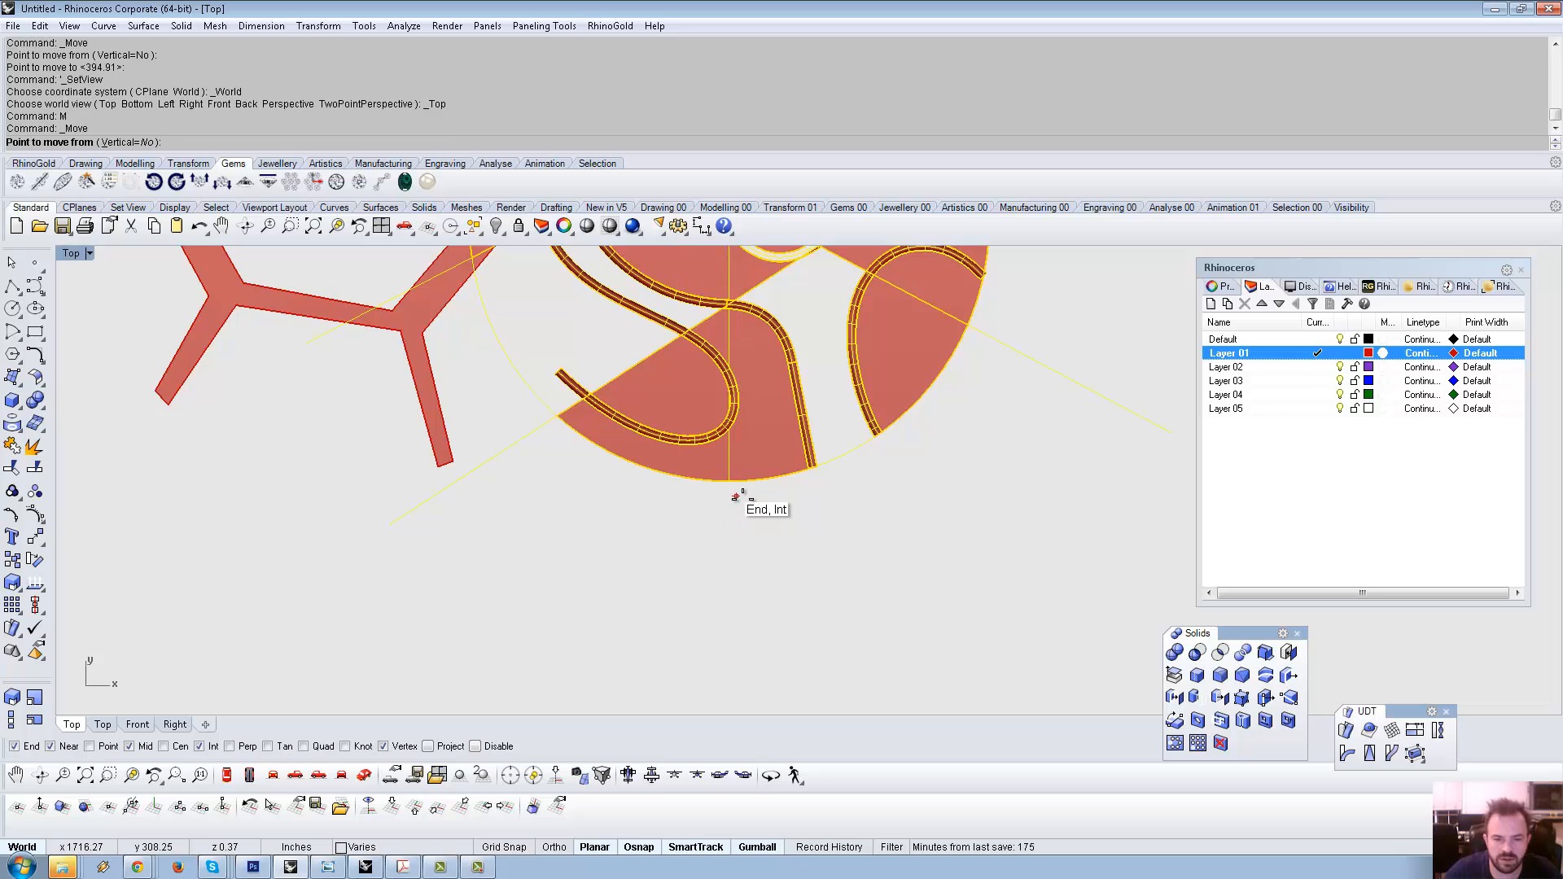
left_click(741, 495)
scroll(741, 495, "down", 8)
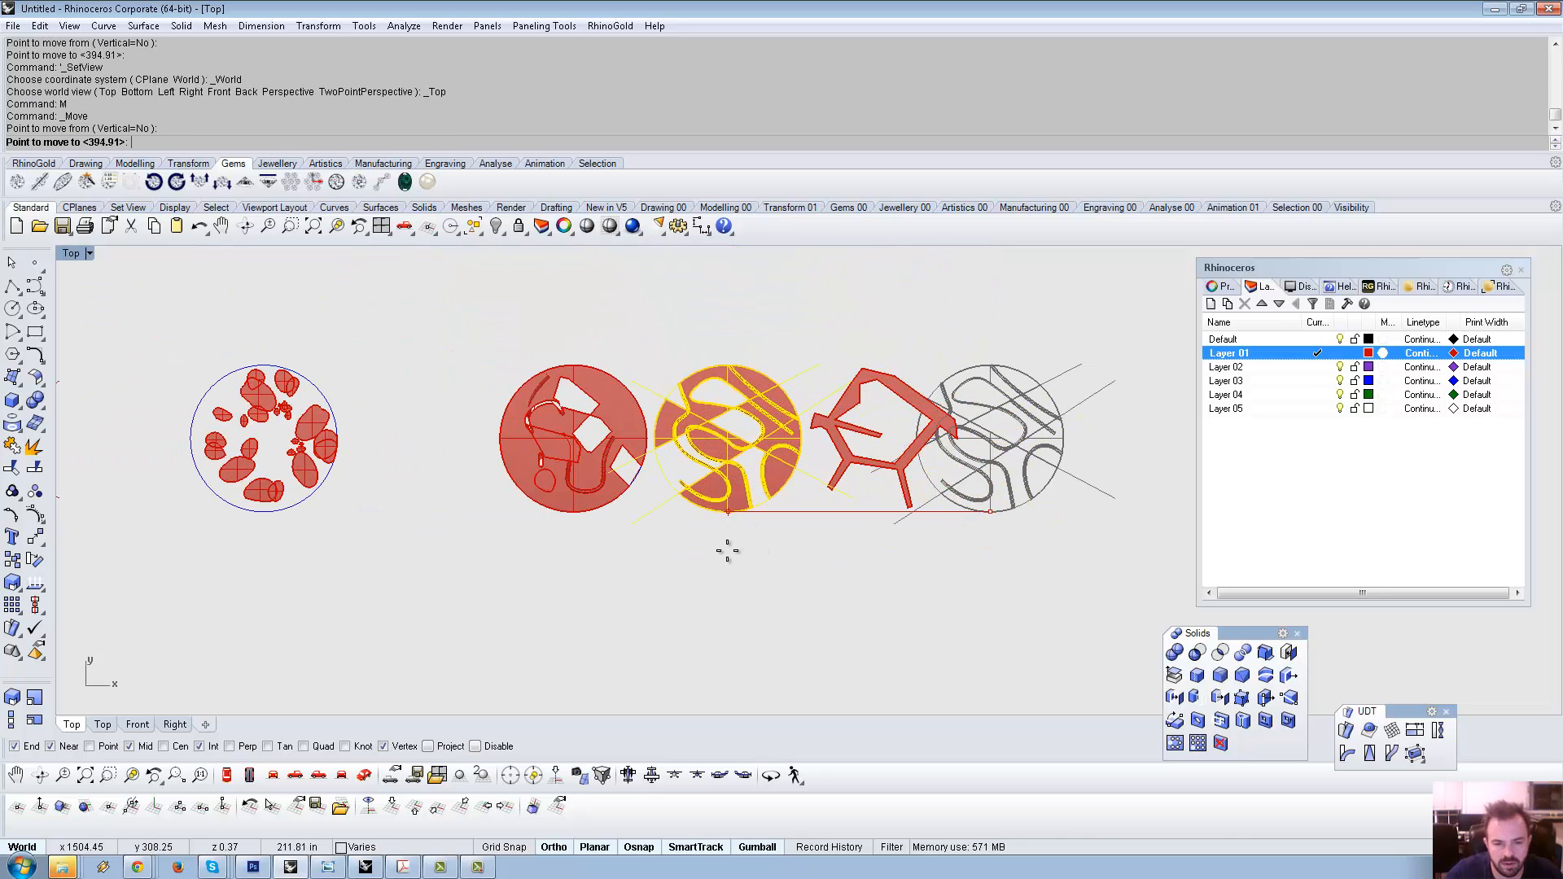
left_click(574, 513)
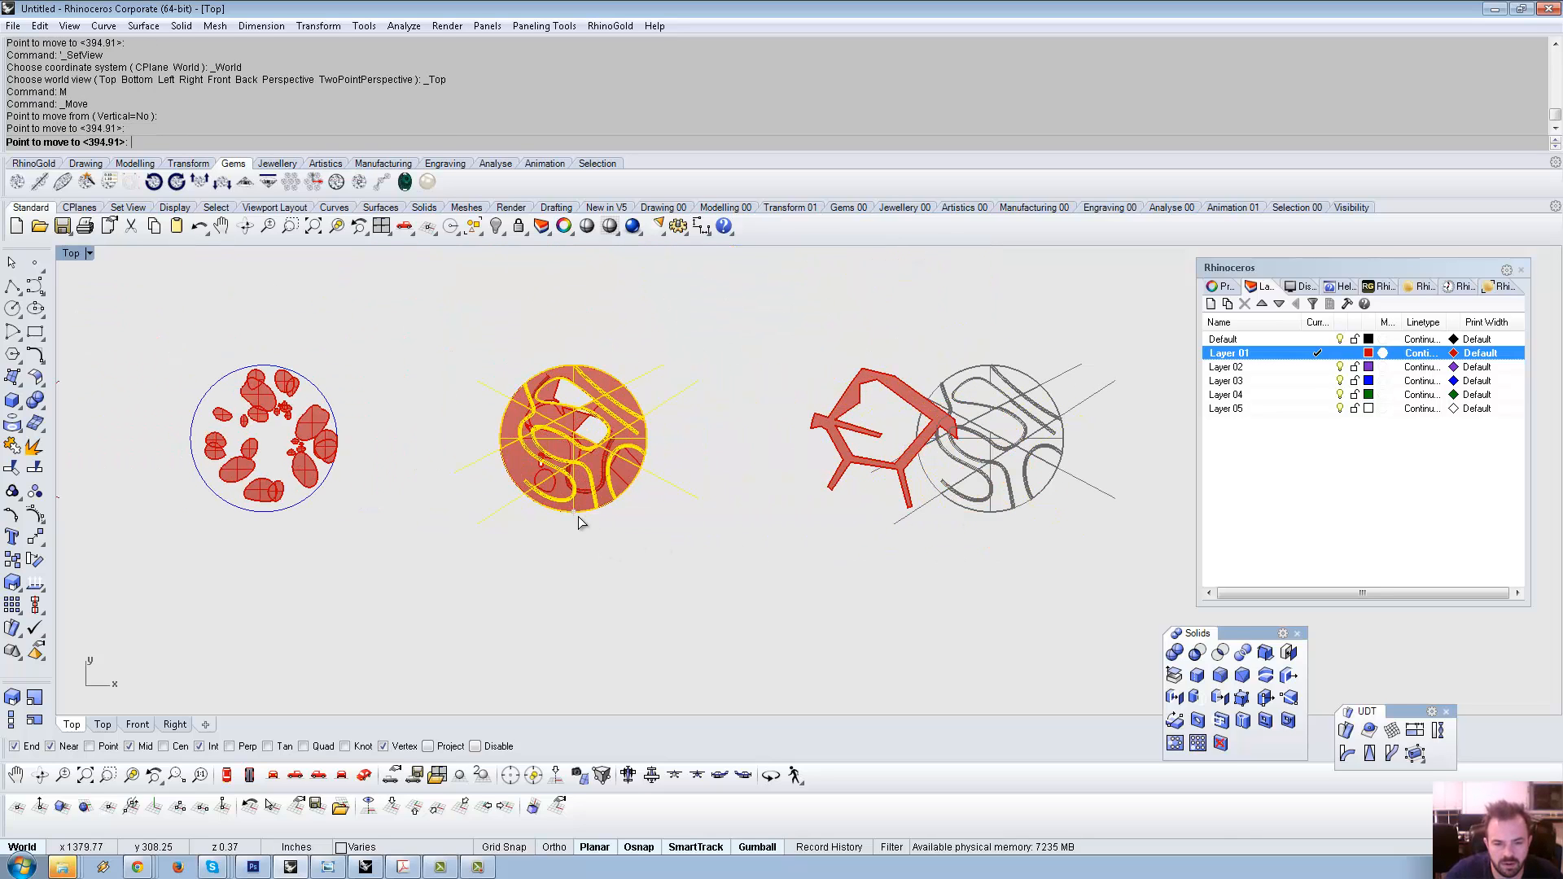
Offset the stacked curved-pattern disc 500 inches along the X axis, past the hexagonal frame, and deselect it.
right_click_drag(578, 516, 415, 528)
left_click(473, 456)
left_click(473, 457)
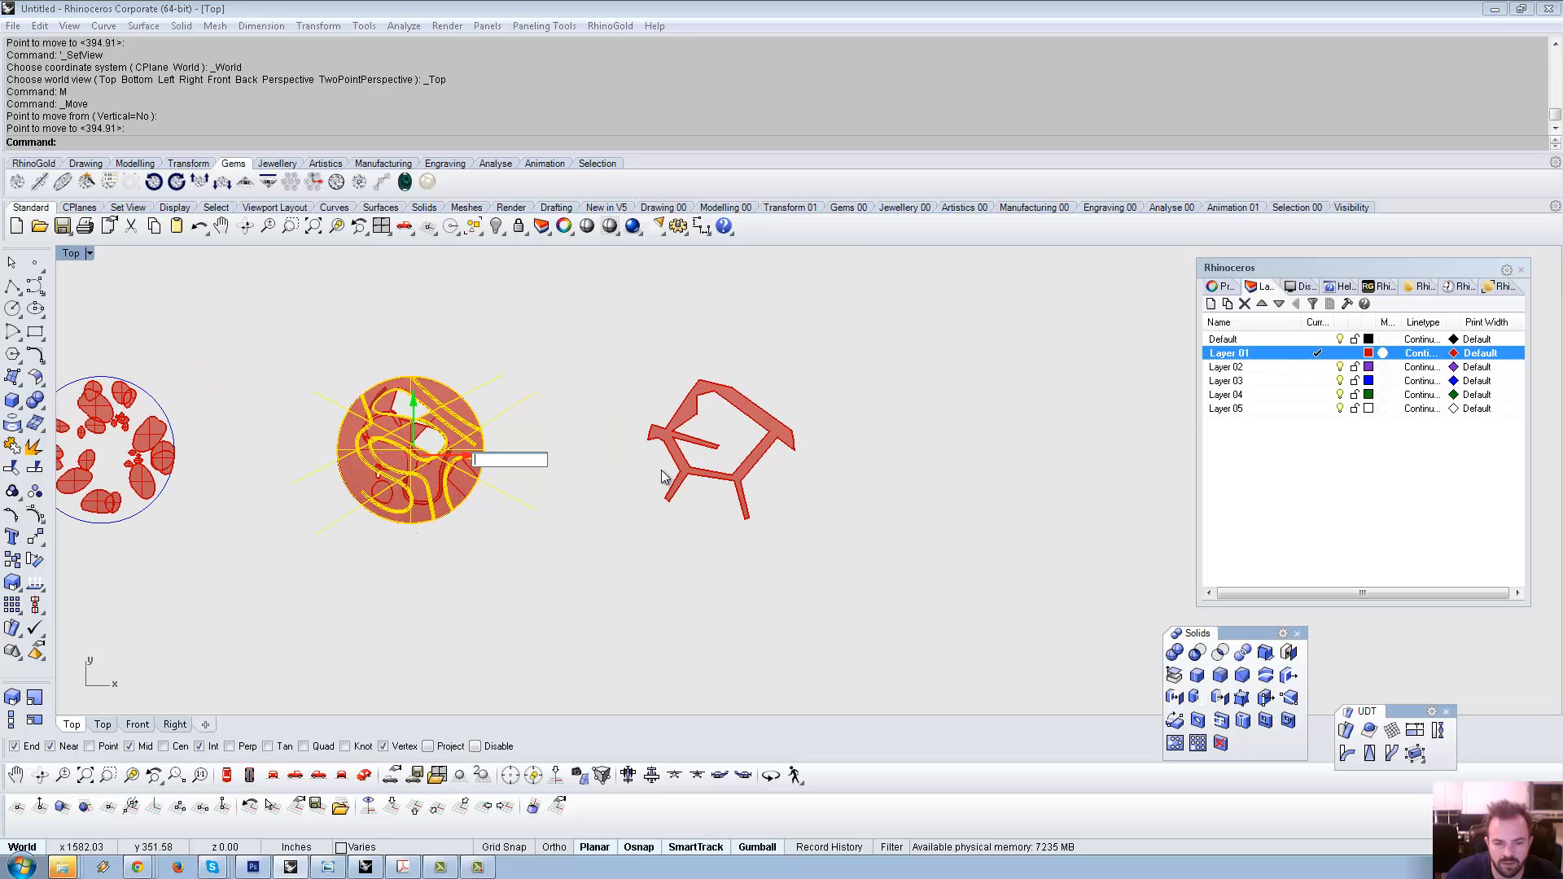
type("550")
key("Return")
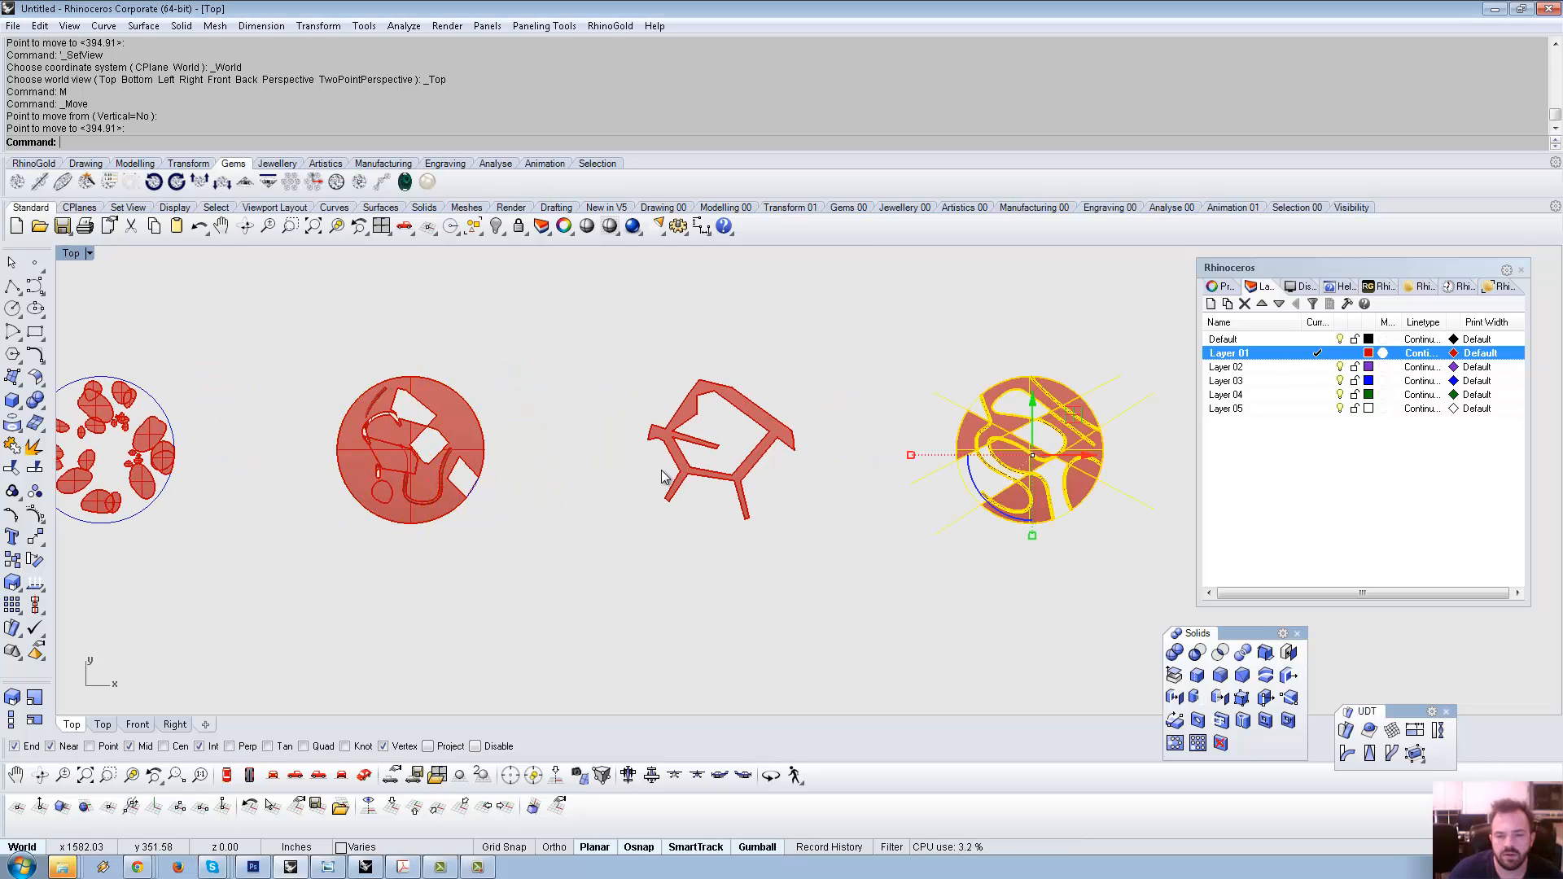
left_click(598, 565)
Delete the original, closely spaced row of four solid disc designs above the outline drawings.
scroll(609, 460, "down", 5)
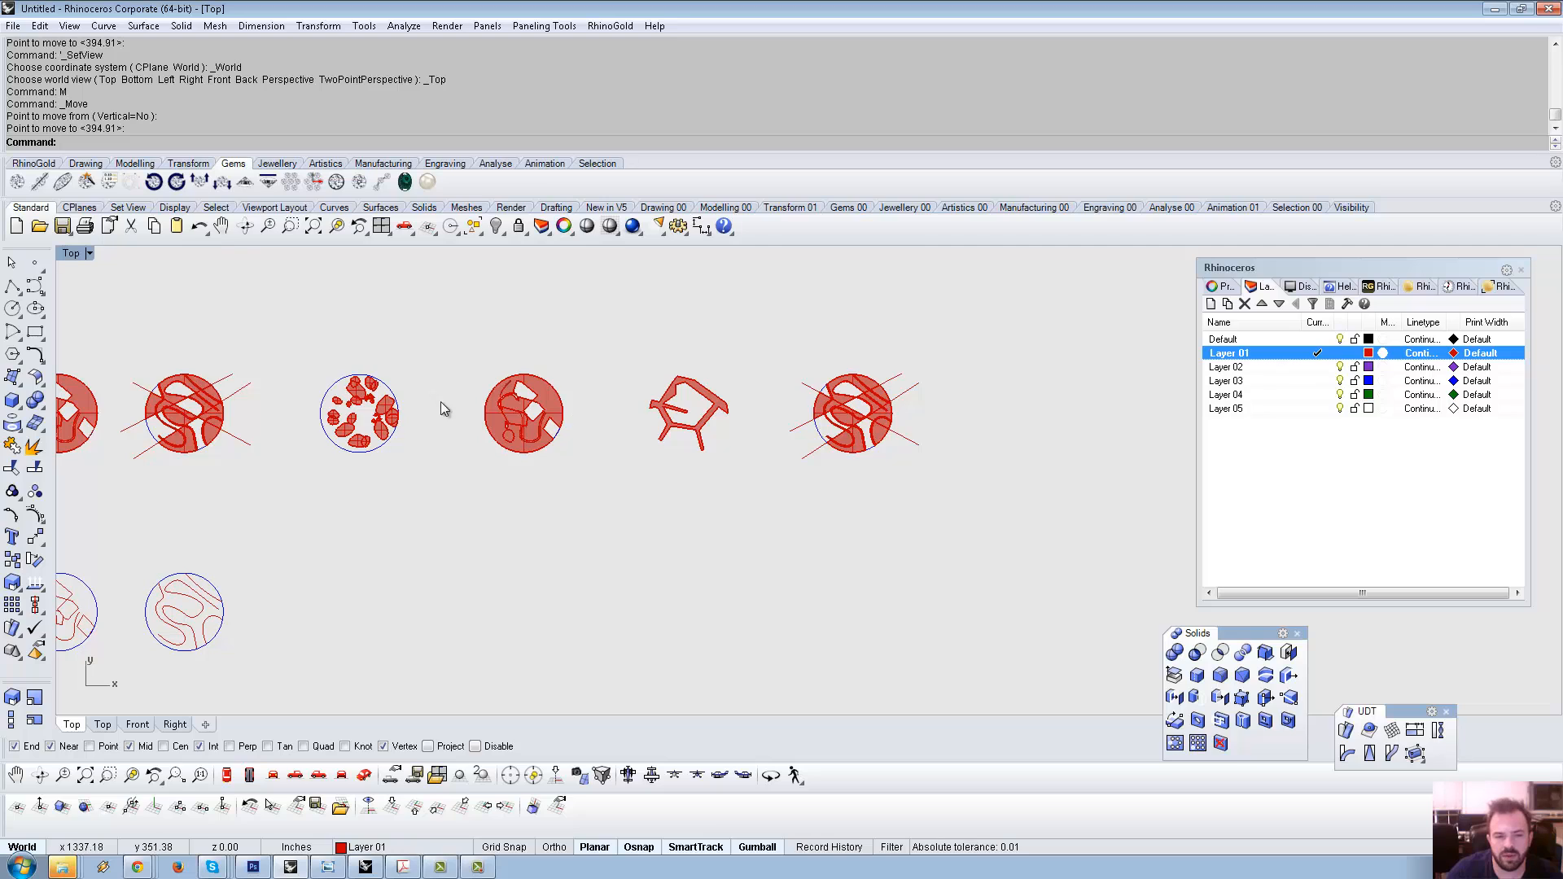
right_click_drag(382, 363, 722, 405)
scroll(580, 495, "down", 2)
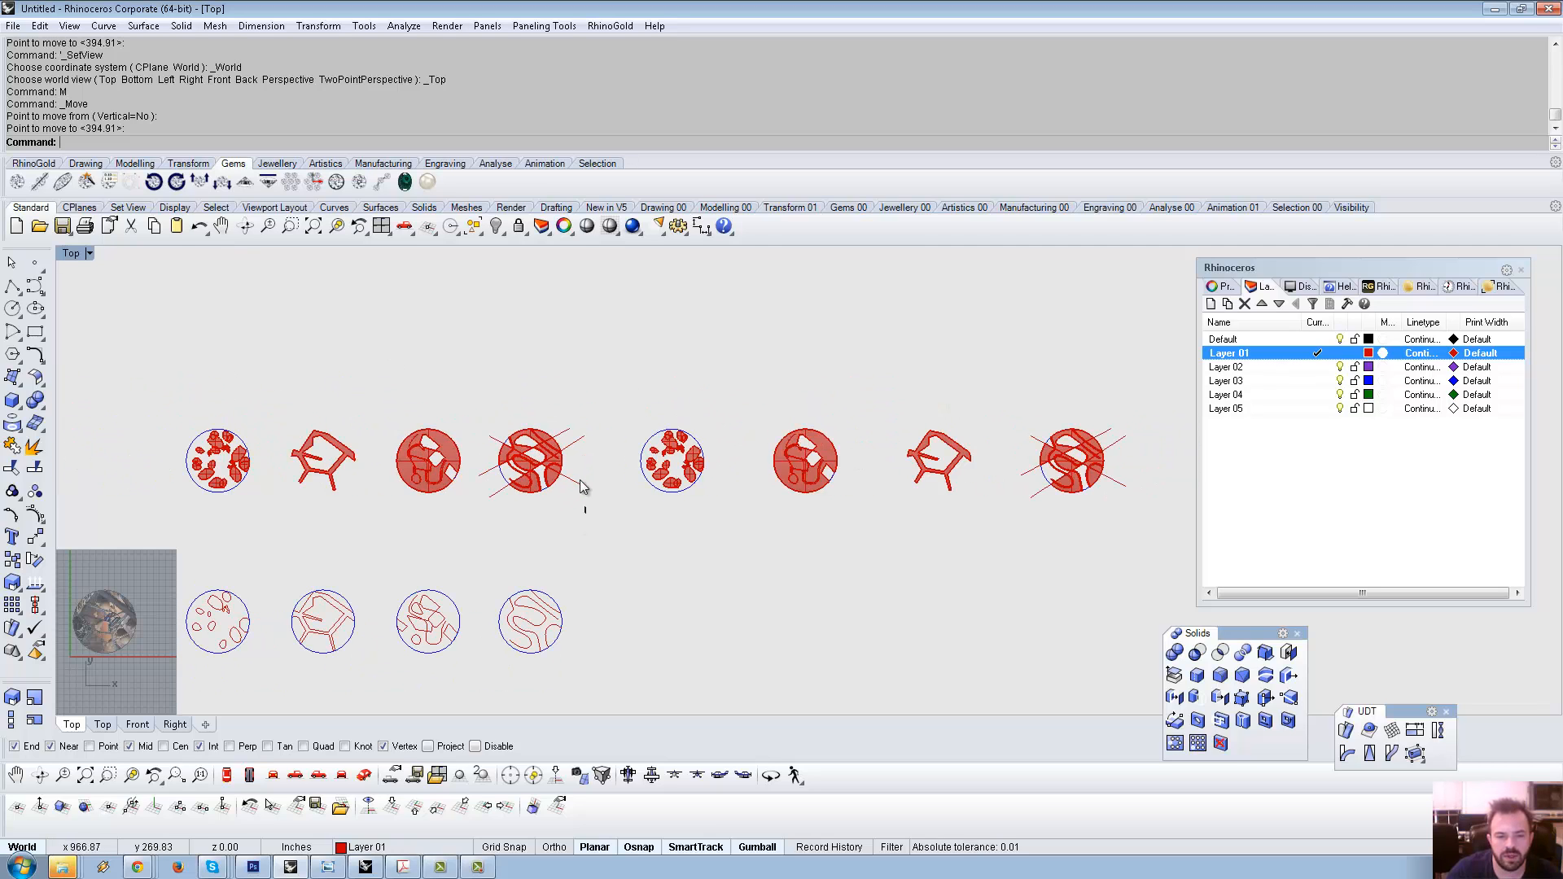
left_click_drag(157, 340, 157, 340)
key("Delete")
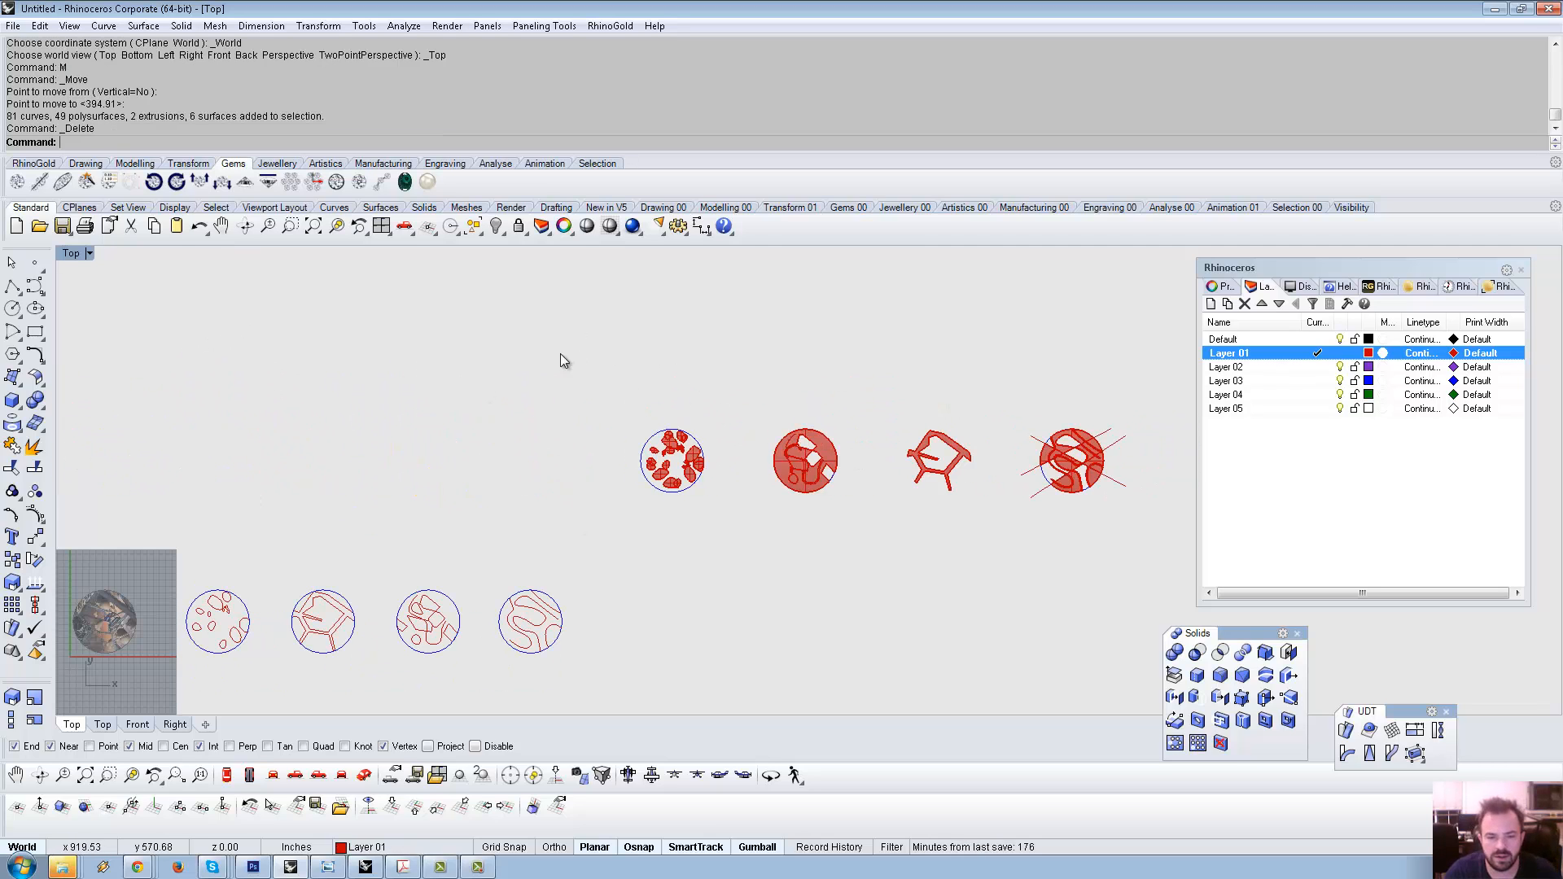
Move the evenly spaced solid row along the X axis so the pebble disc lines up above the pebble outline drawing.
left_click_drag(560, 353, 1145, 583)
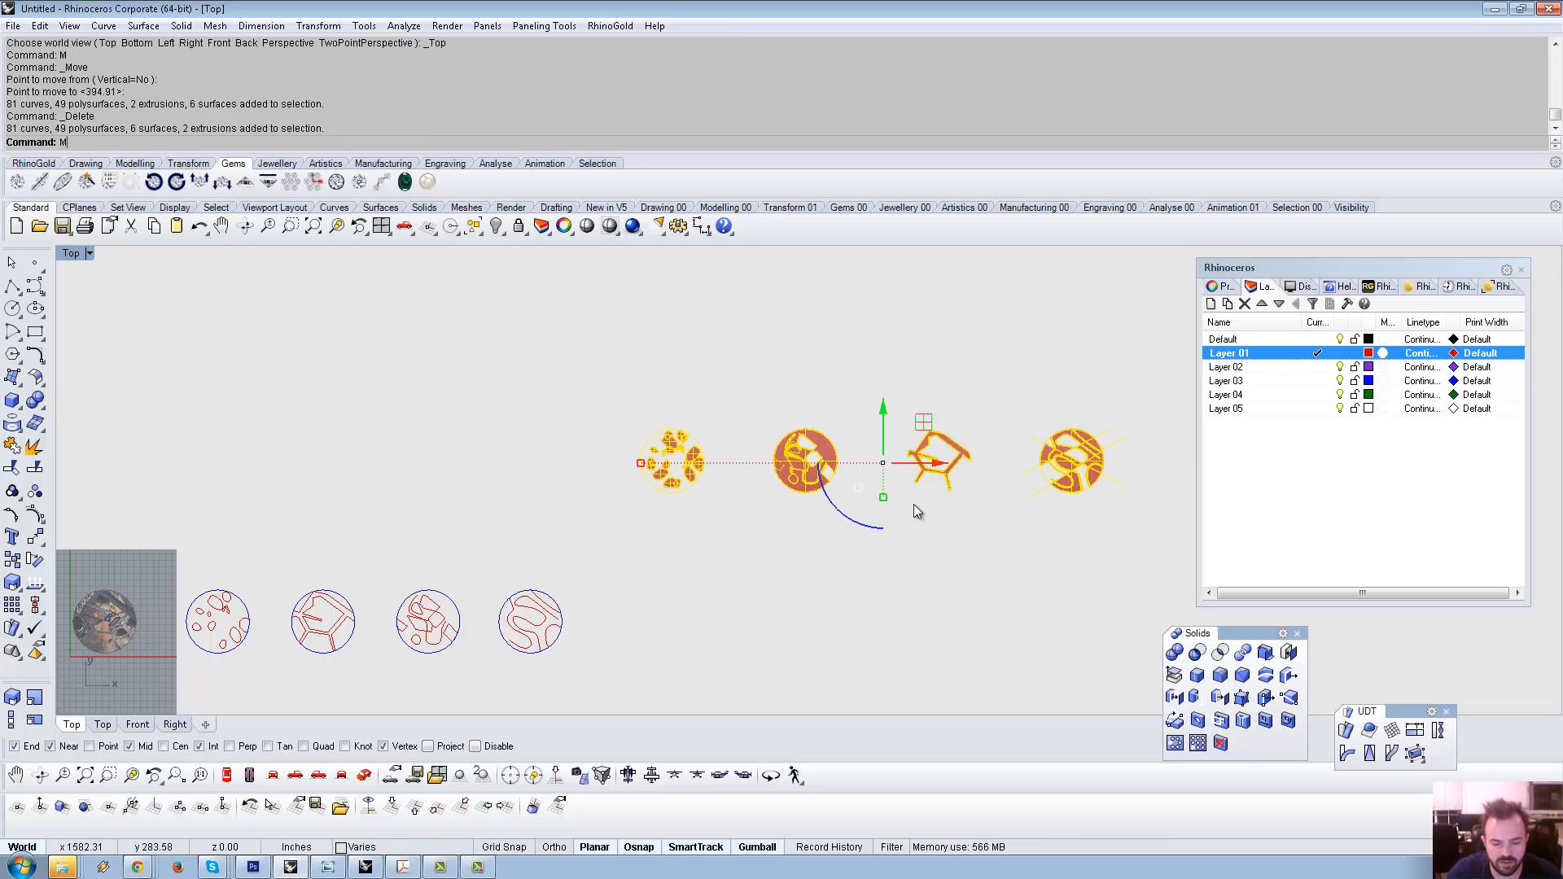
type("M")
key("Return")
left_click(672, 492)
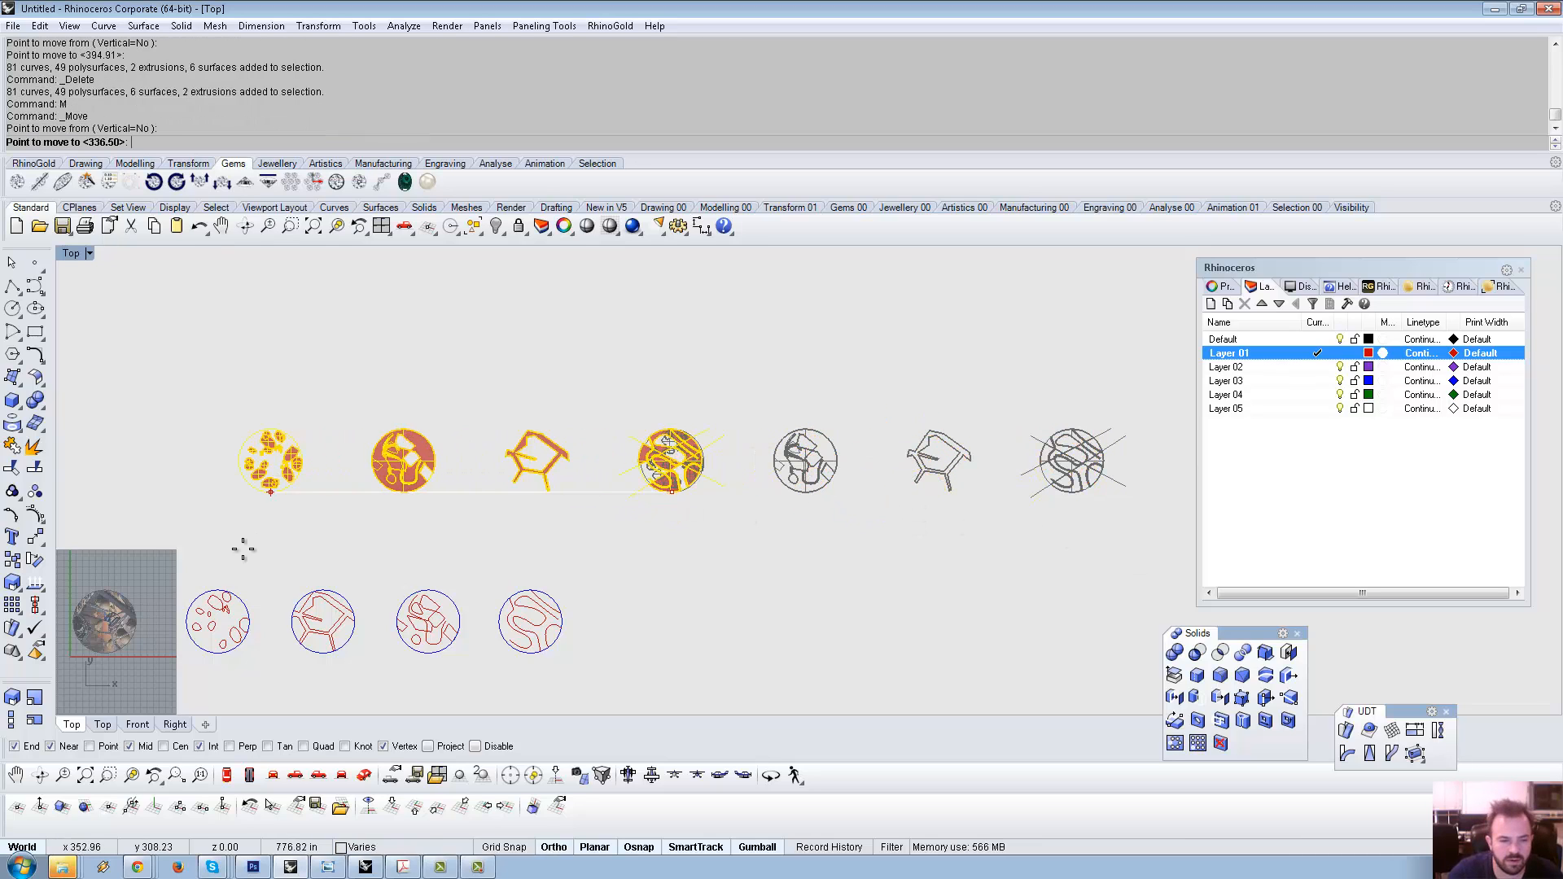
left_click(217, 591, "shift")
left_click(295, 551)
right_click_drag(309, 547, 397, 468)
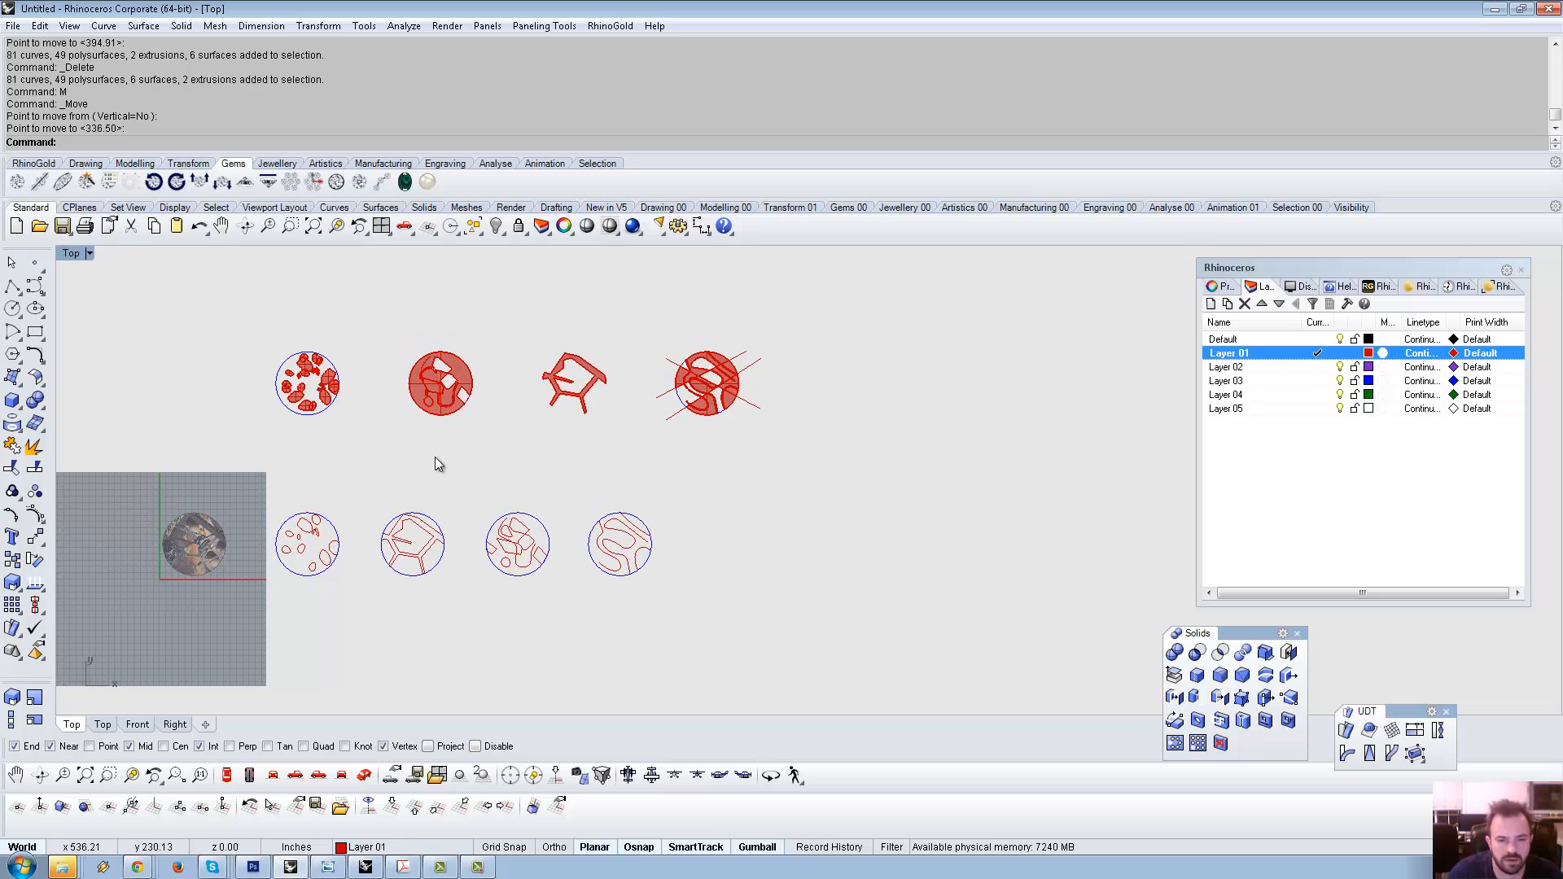
Snap the hexagonal, angular and curved outlines as one set onto the pebble outline's lowest point, and offset them 250 inches along the X axis.
left_click_drag(363, 481, 743, 655)
scroll(480, 488, "up", 5)
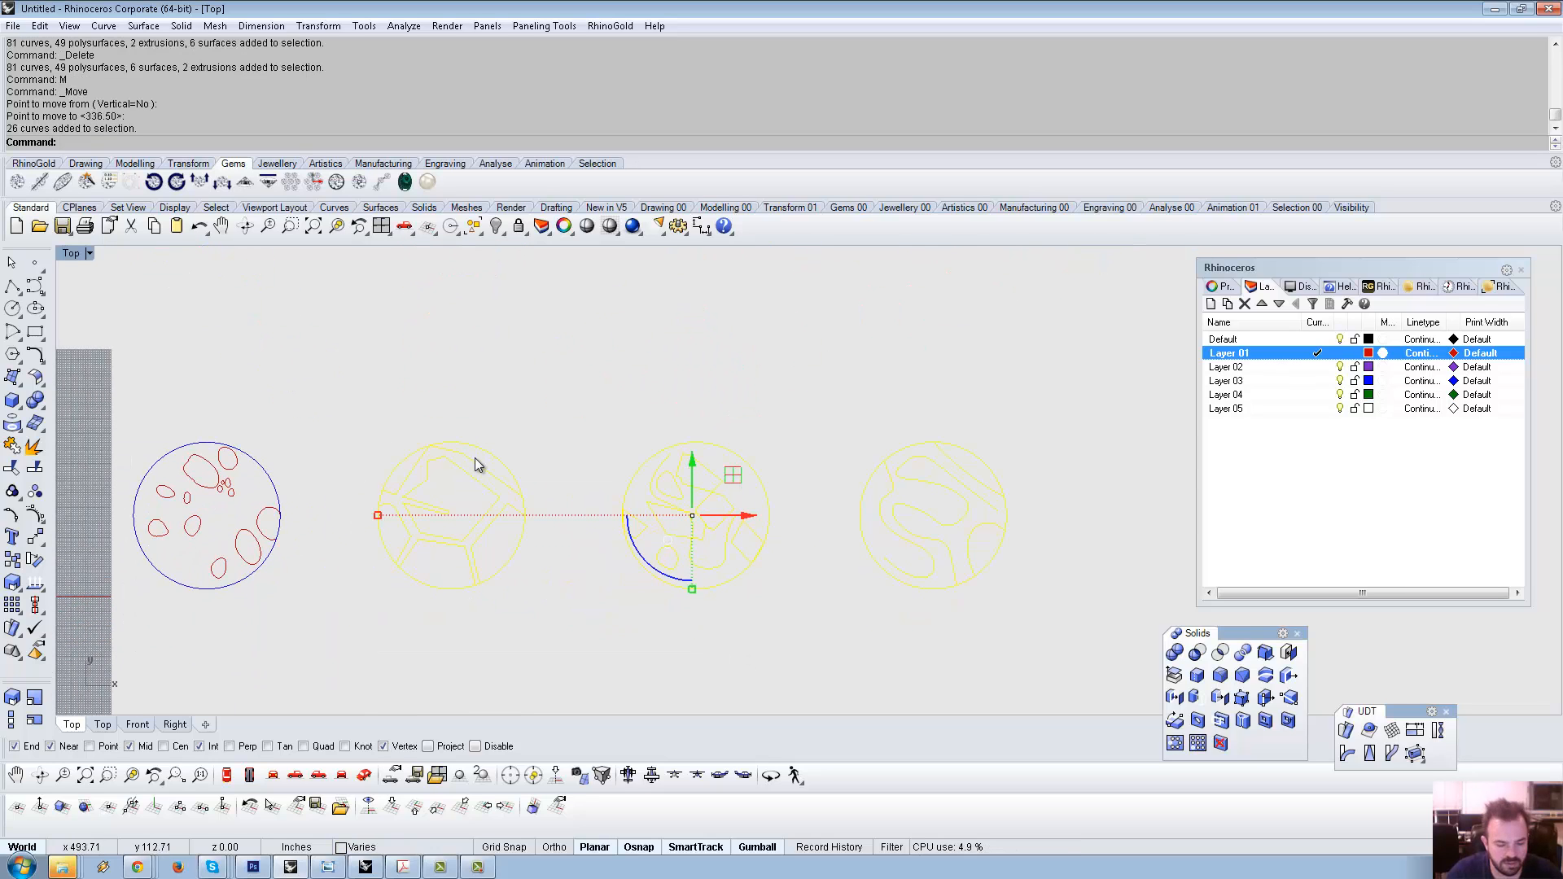
type("M")
key("Return")
left_click(451, 587)
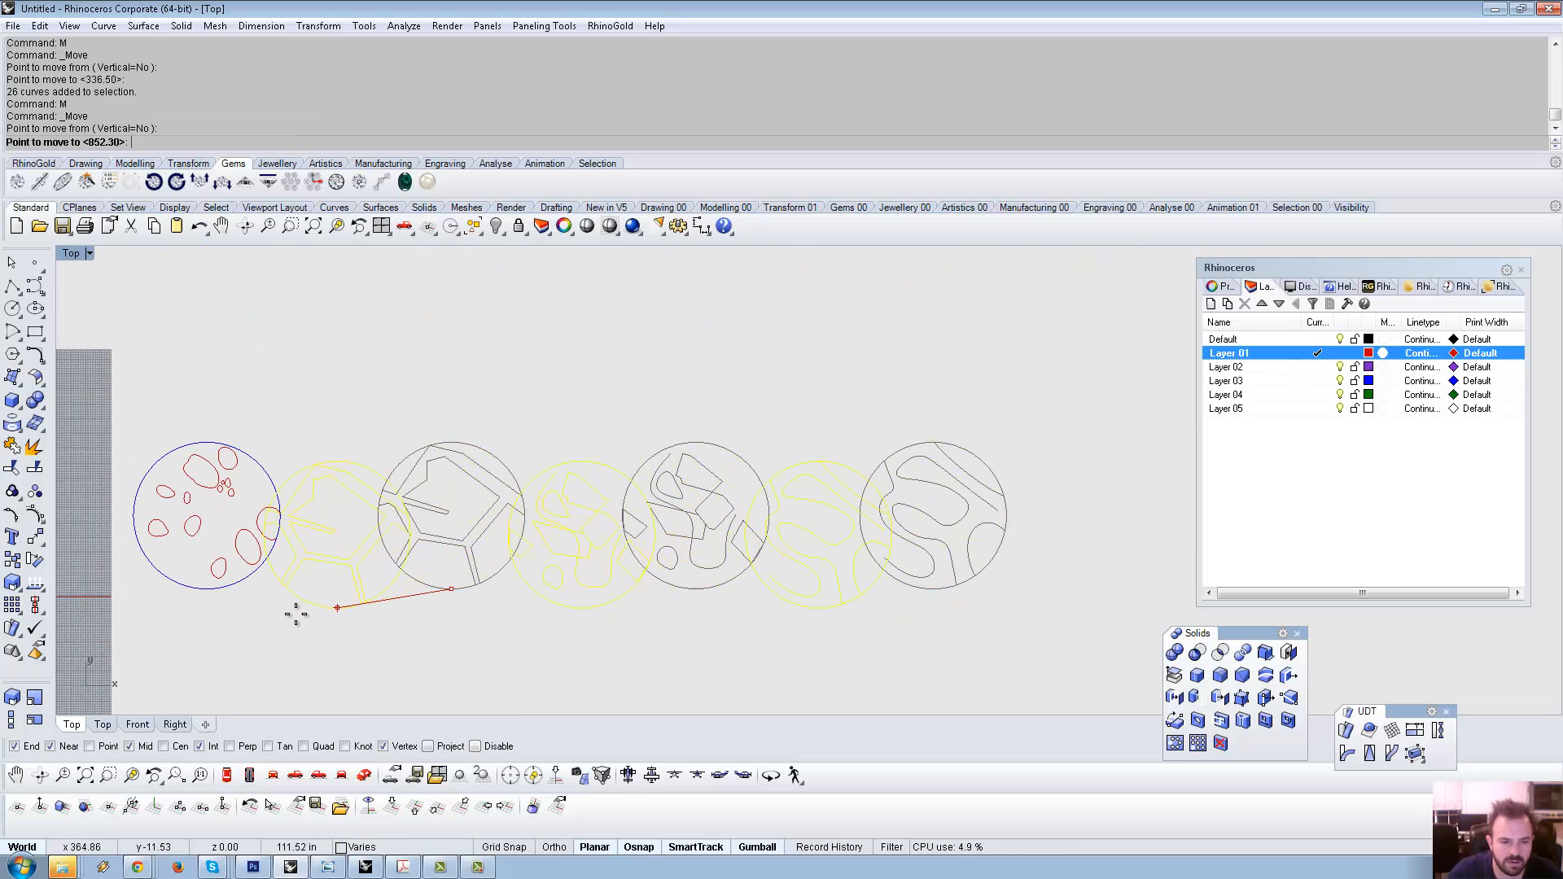
left_click(205, 586)
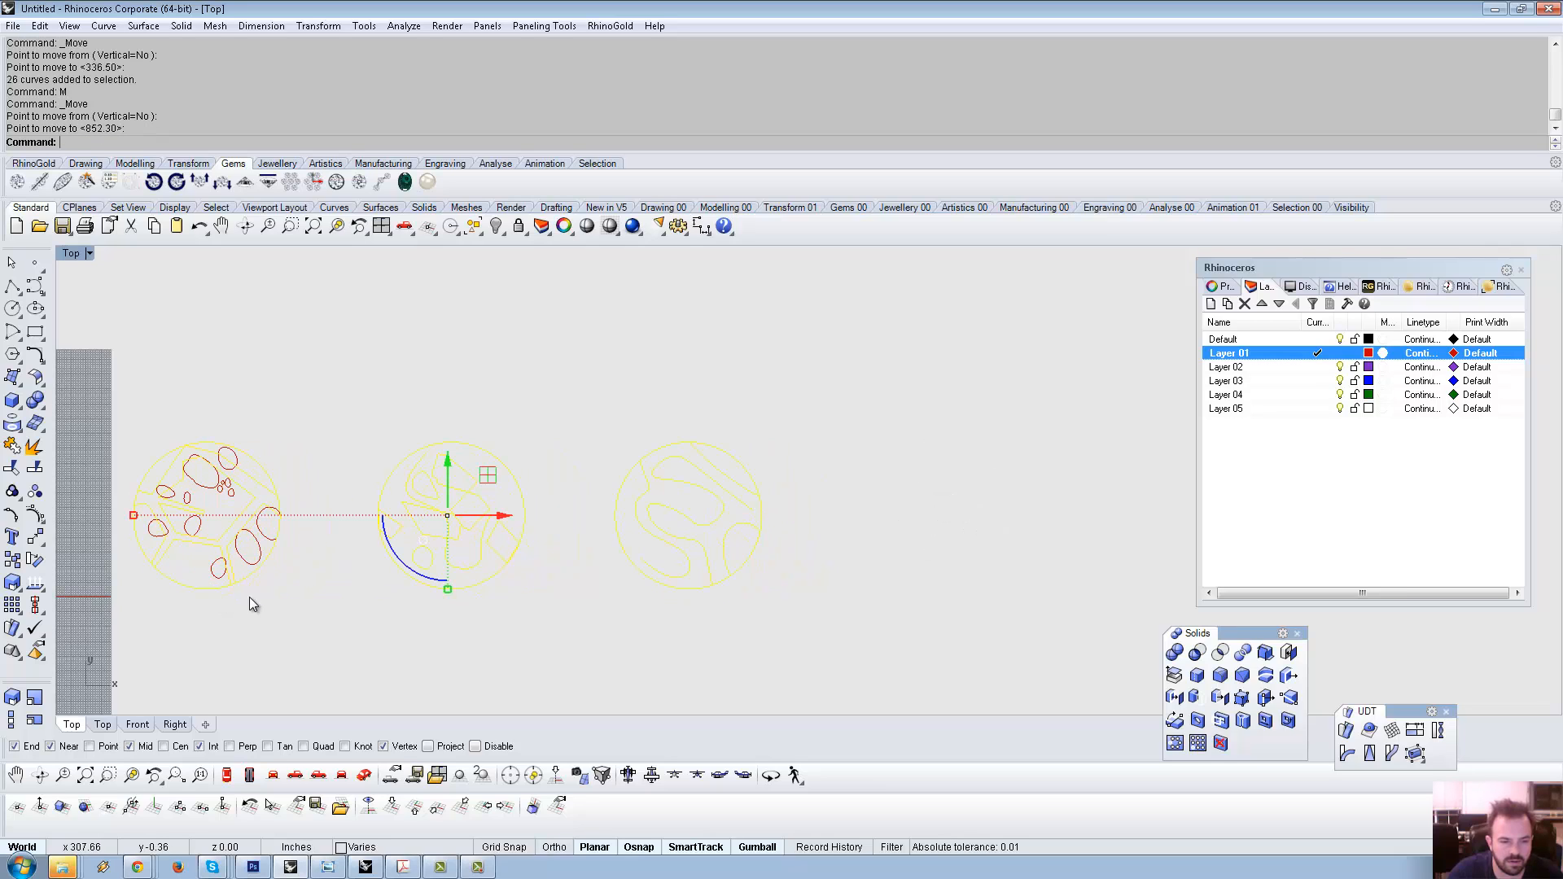
left_click(499, 518)
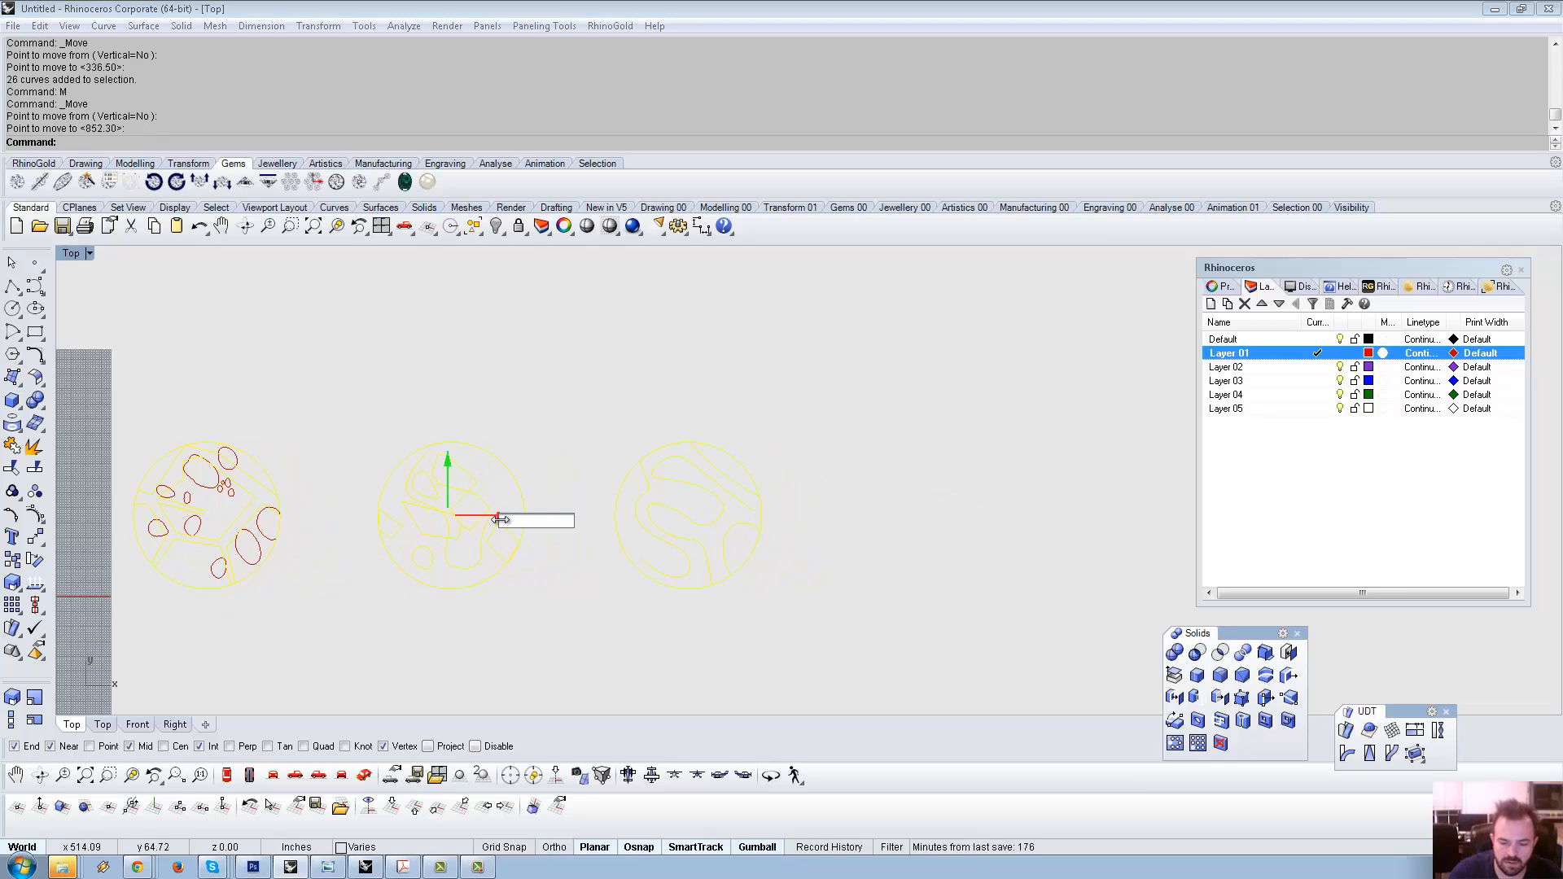
key("Return")
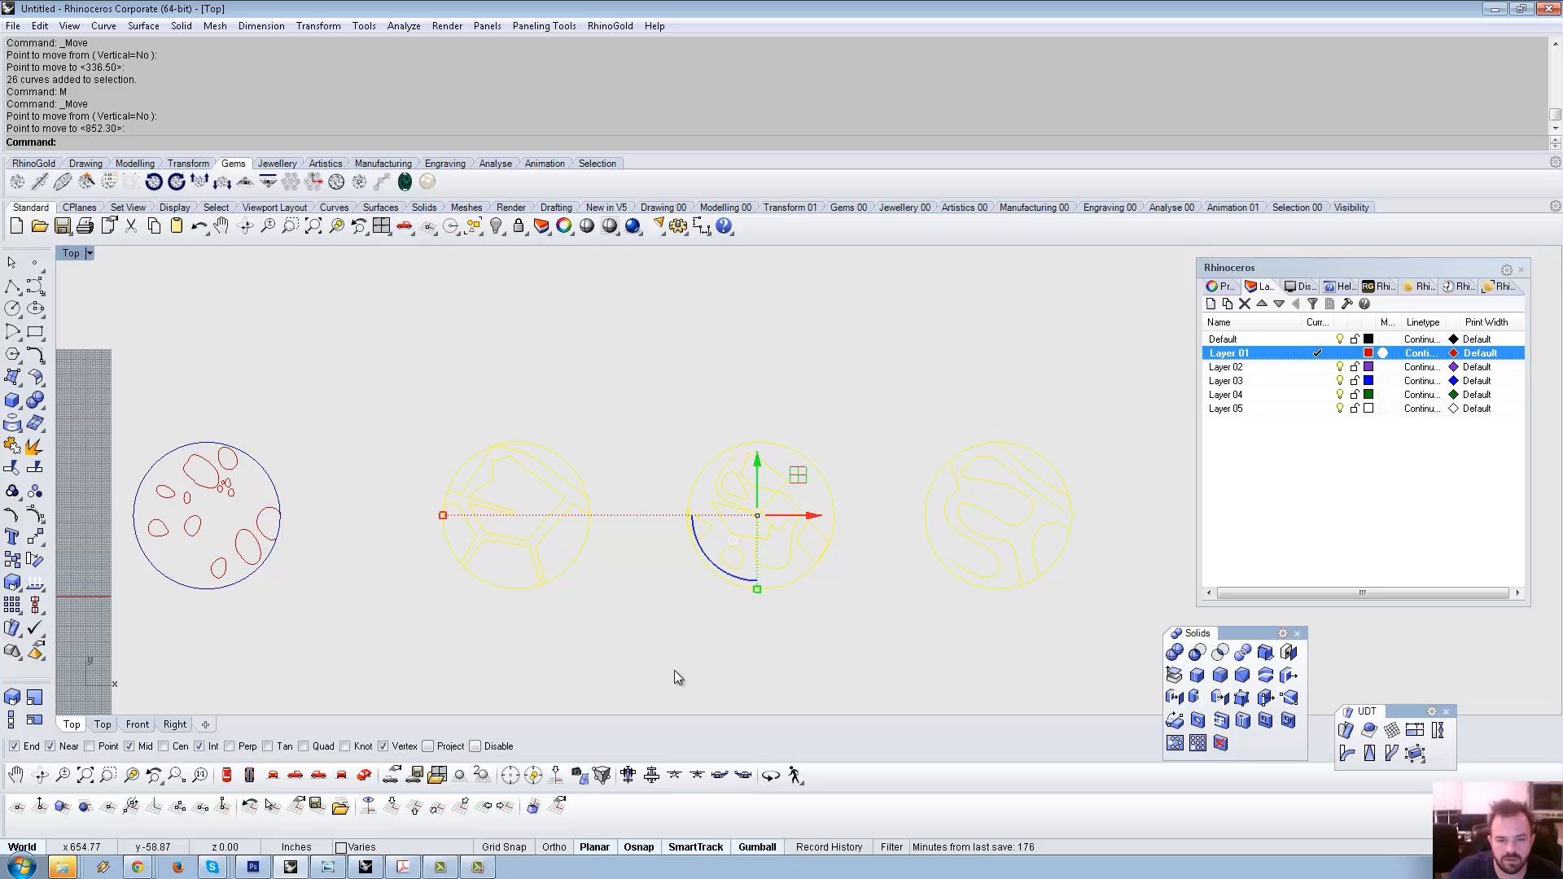
key("Escape")
Snap the angular and curved outlines onto the hexagonal outline's lowest point, and offset both 250 inches along the X axis.
left_click_drag(1169, 646, 630, 309)
type("M")
key("Return")
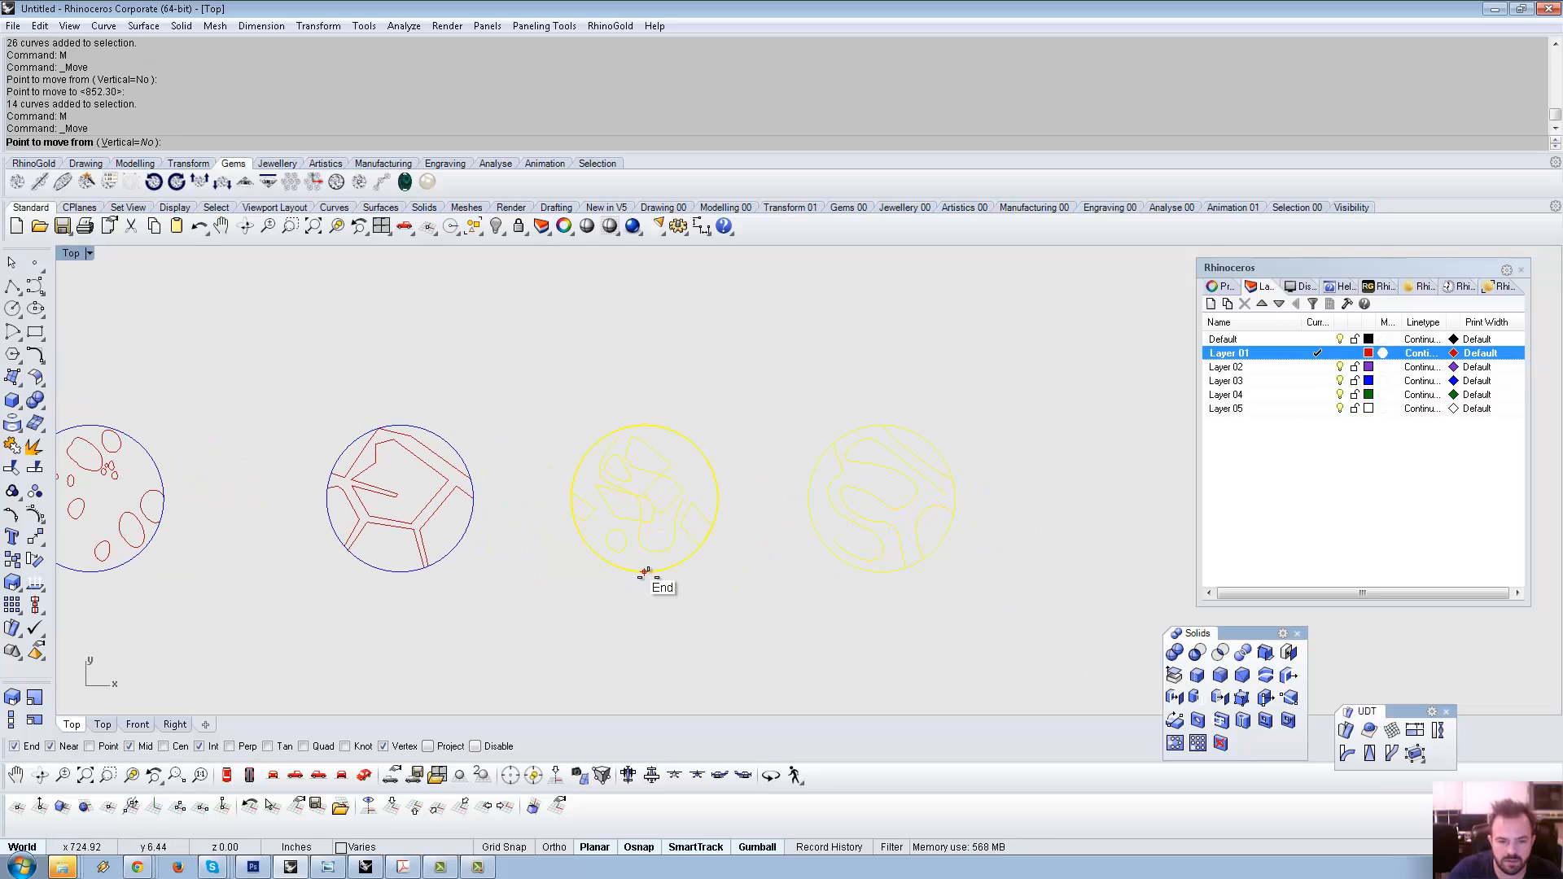
left_click(644, 572)
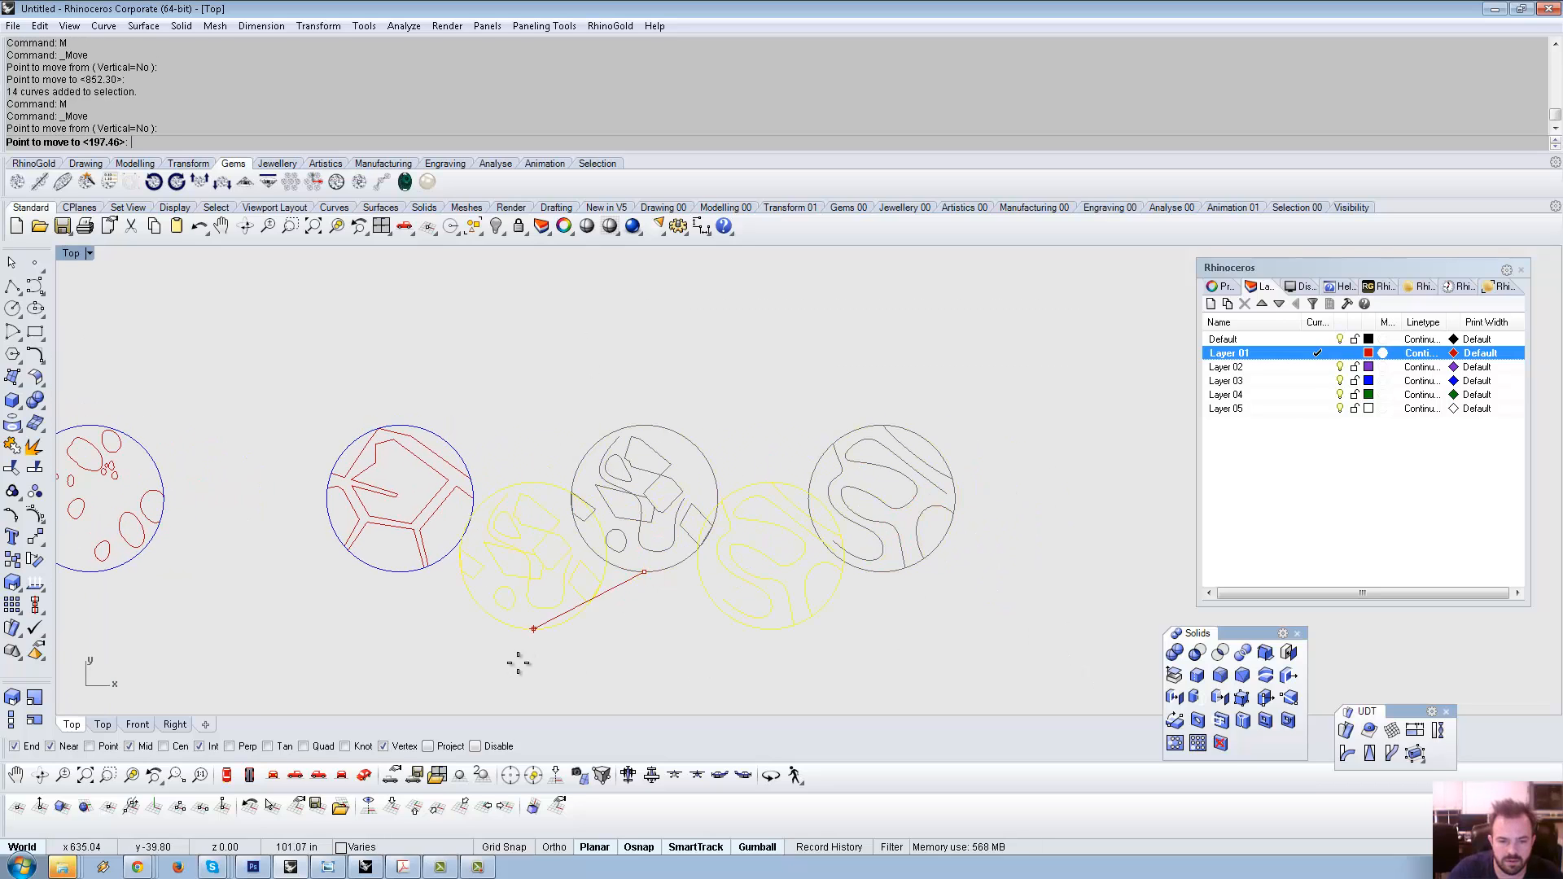
left_click(403, 572)
left_click(559, 500)
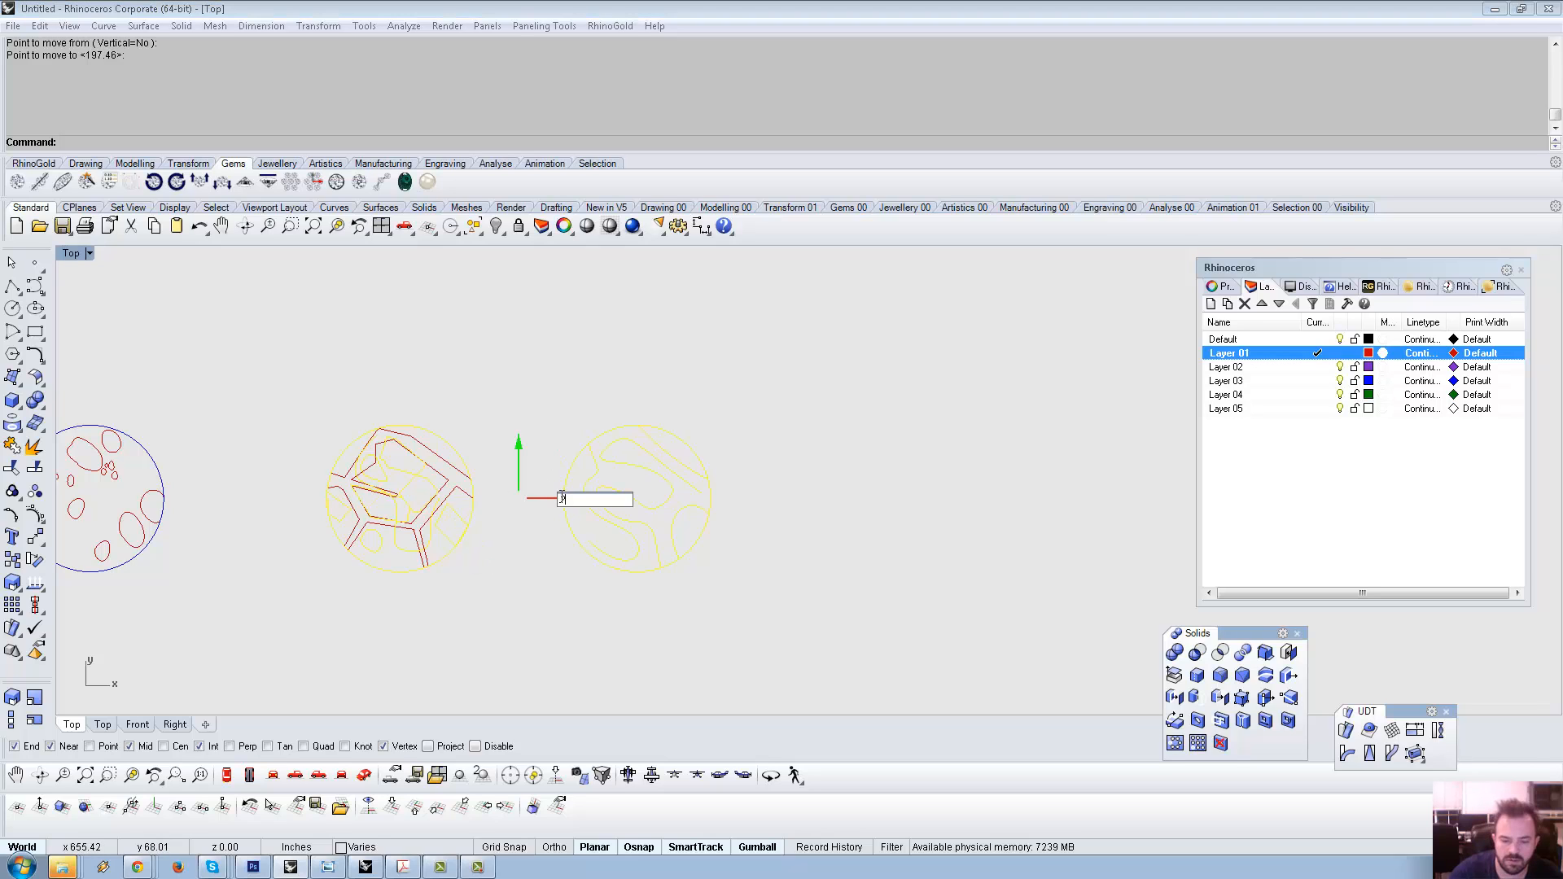
key("Return")
right_click_drag(560, 496, 400, 463)
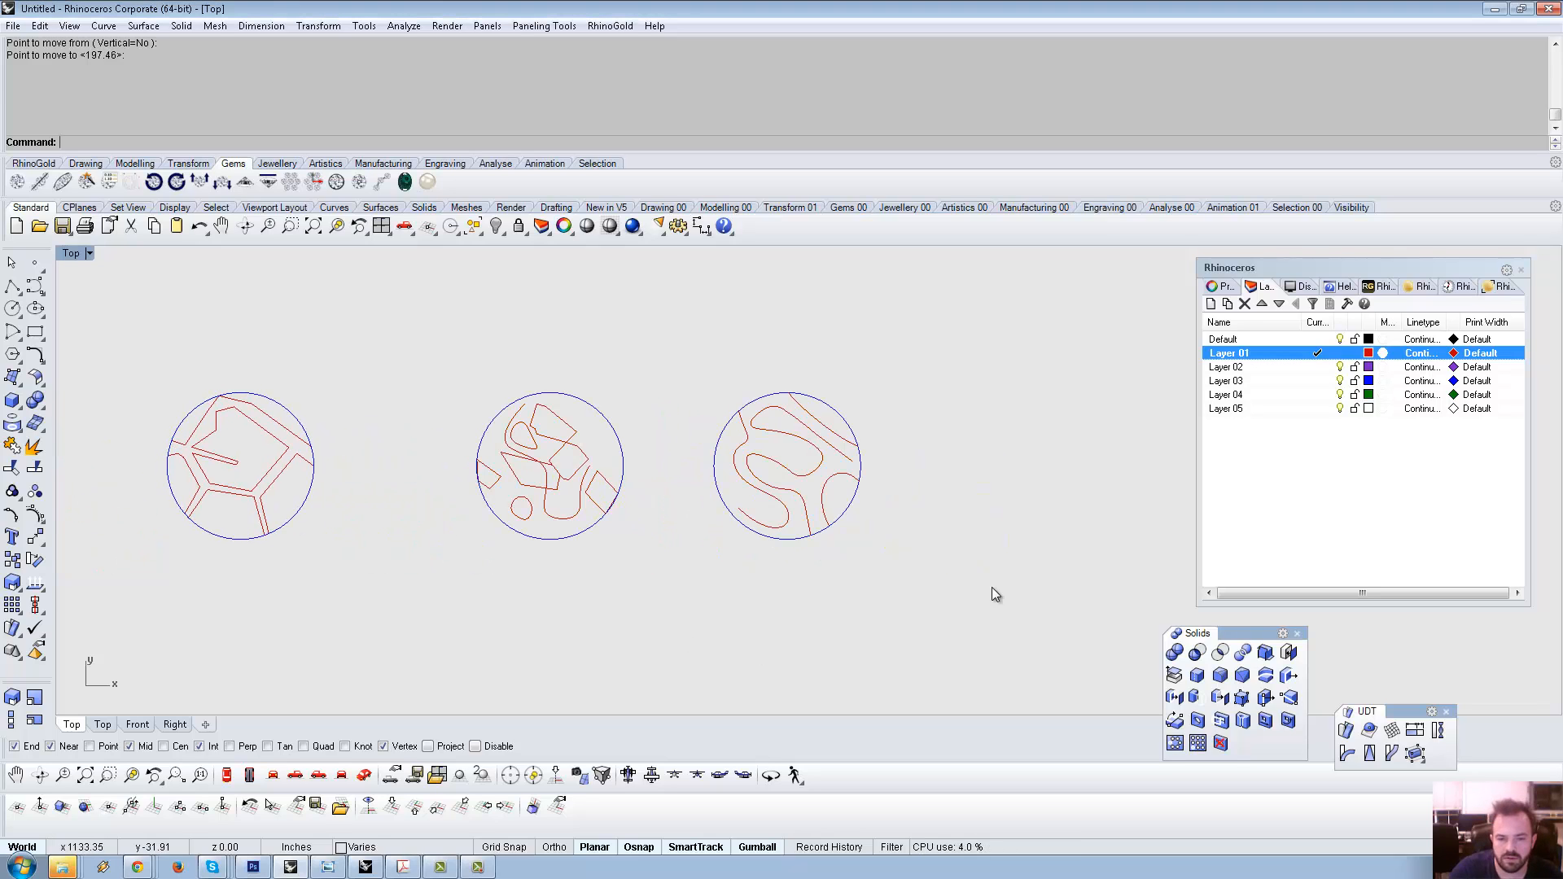
Snap the curved-pattern outline onto the angular outline's lowest point, and offset it 250 inches along the X axis.
left_click_drag(991, 588, 687, 305)
type("M")
key("Return")
left_click(787, 539)
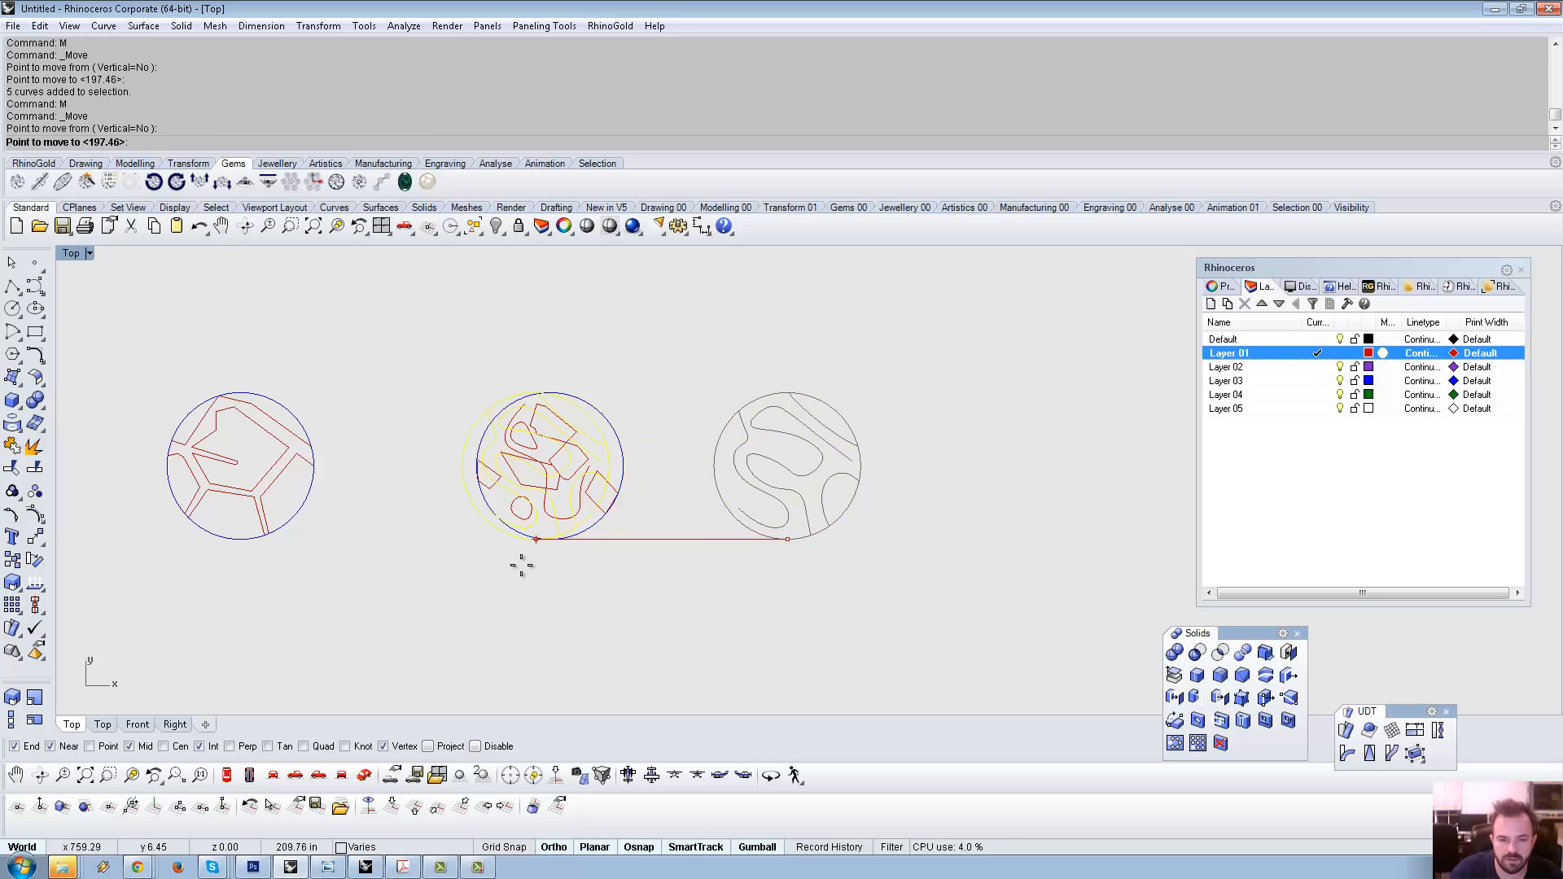
left_click(540, 547)
left_click(603, 467)
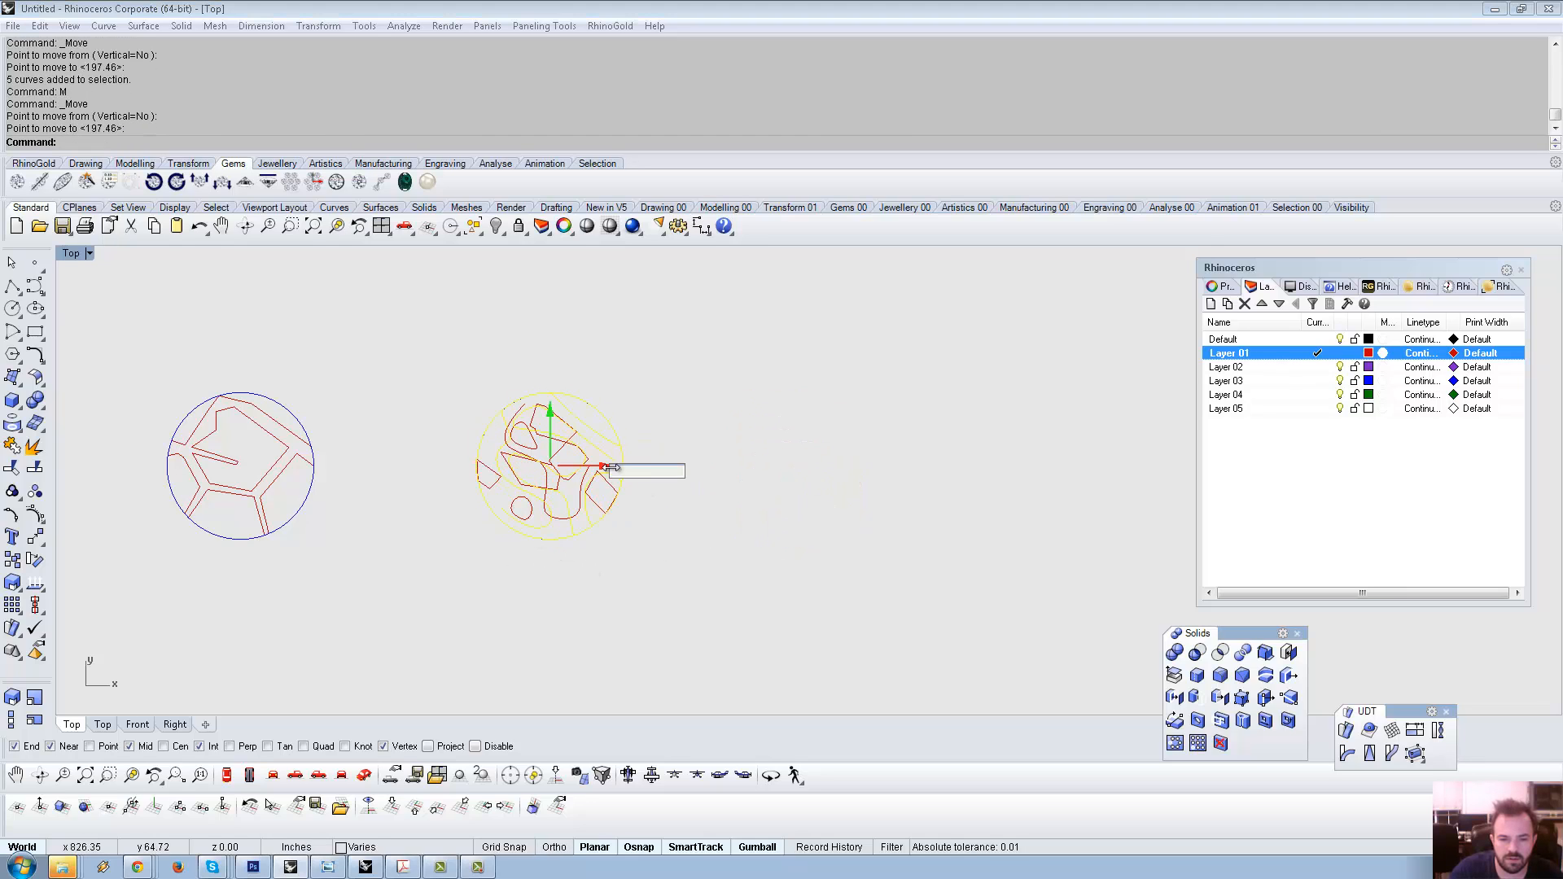
type("250")
key("Return")
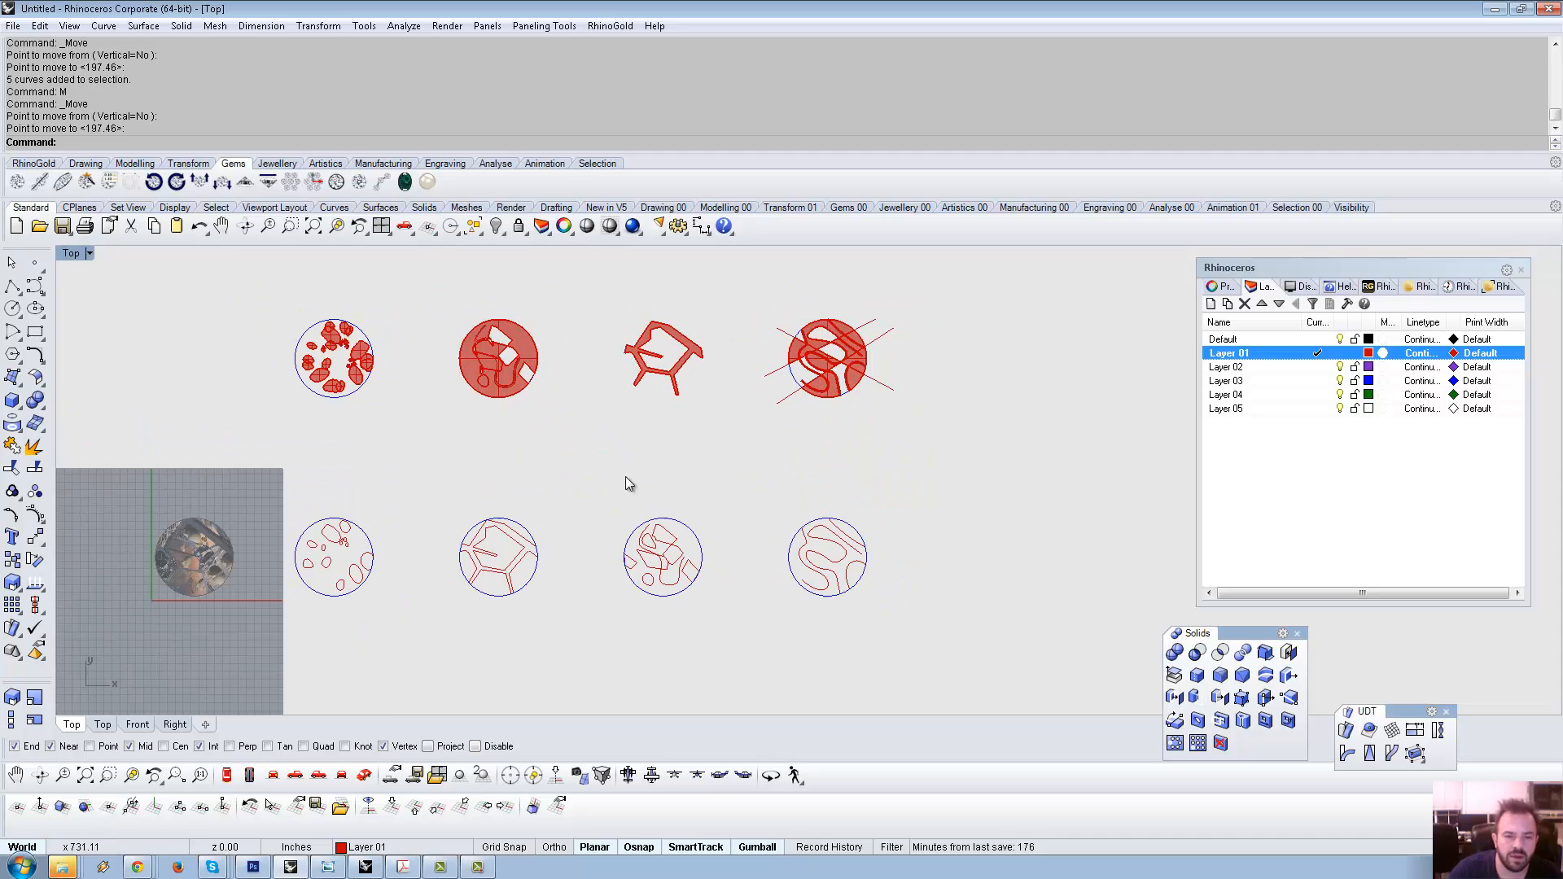
right_click_drag(798, 447, 687, 477)
left_click_drag(158, 326, 848, 493)
left_click(777, 473)
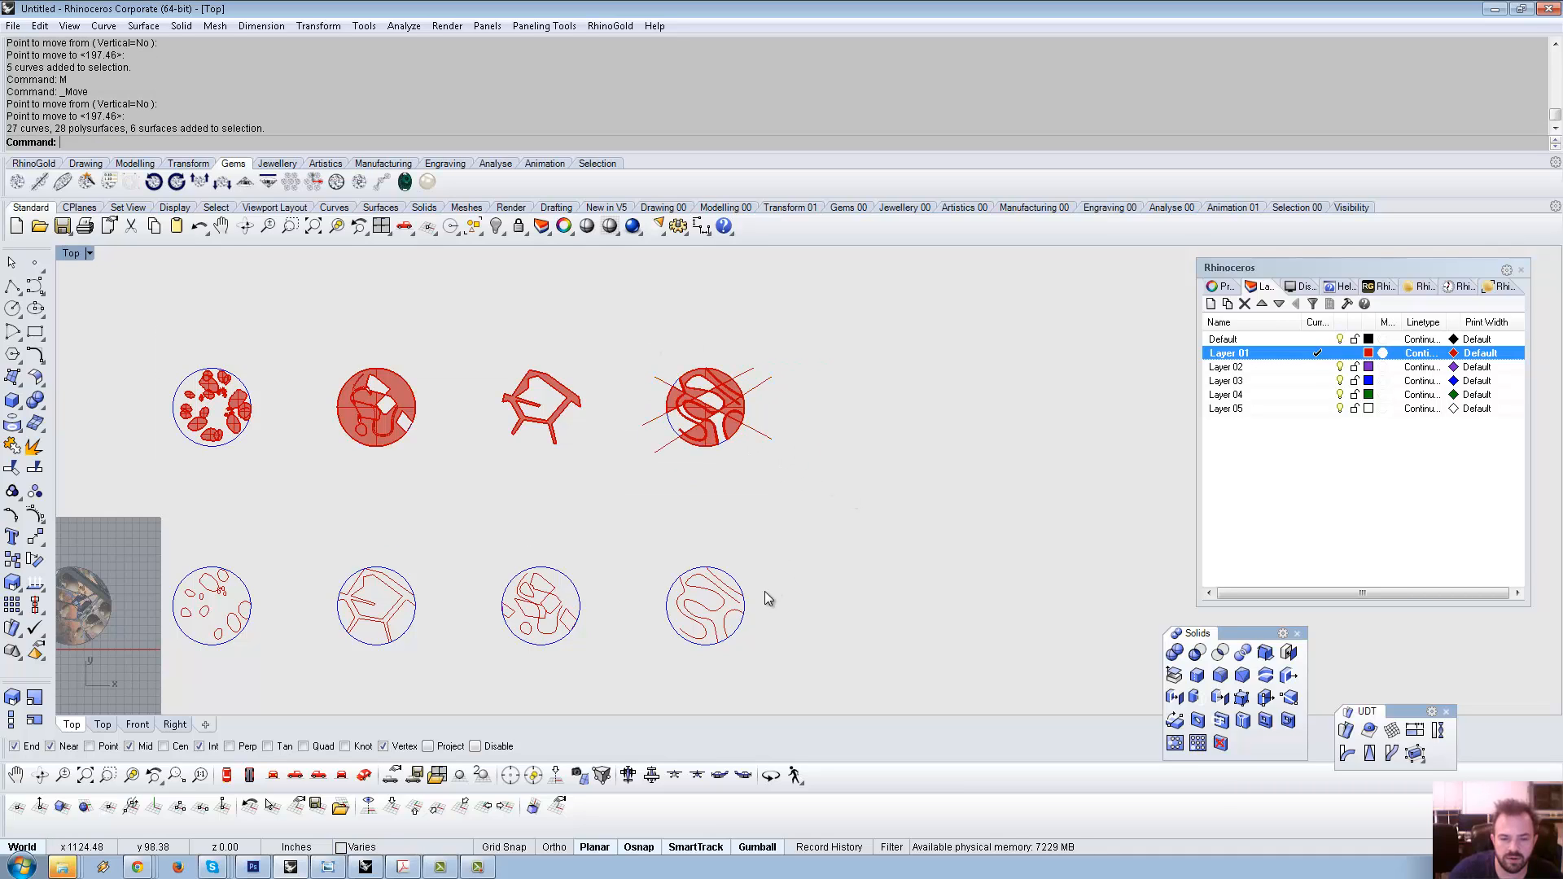
Copy only the boundary circle of the curved-pattern outline 250 inches along the X axis, extending the outline row with an empty circle.
left_click(742, 617)
scroll(705, 610, "up", 5)
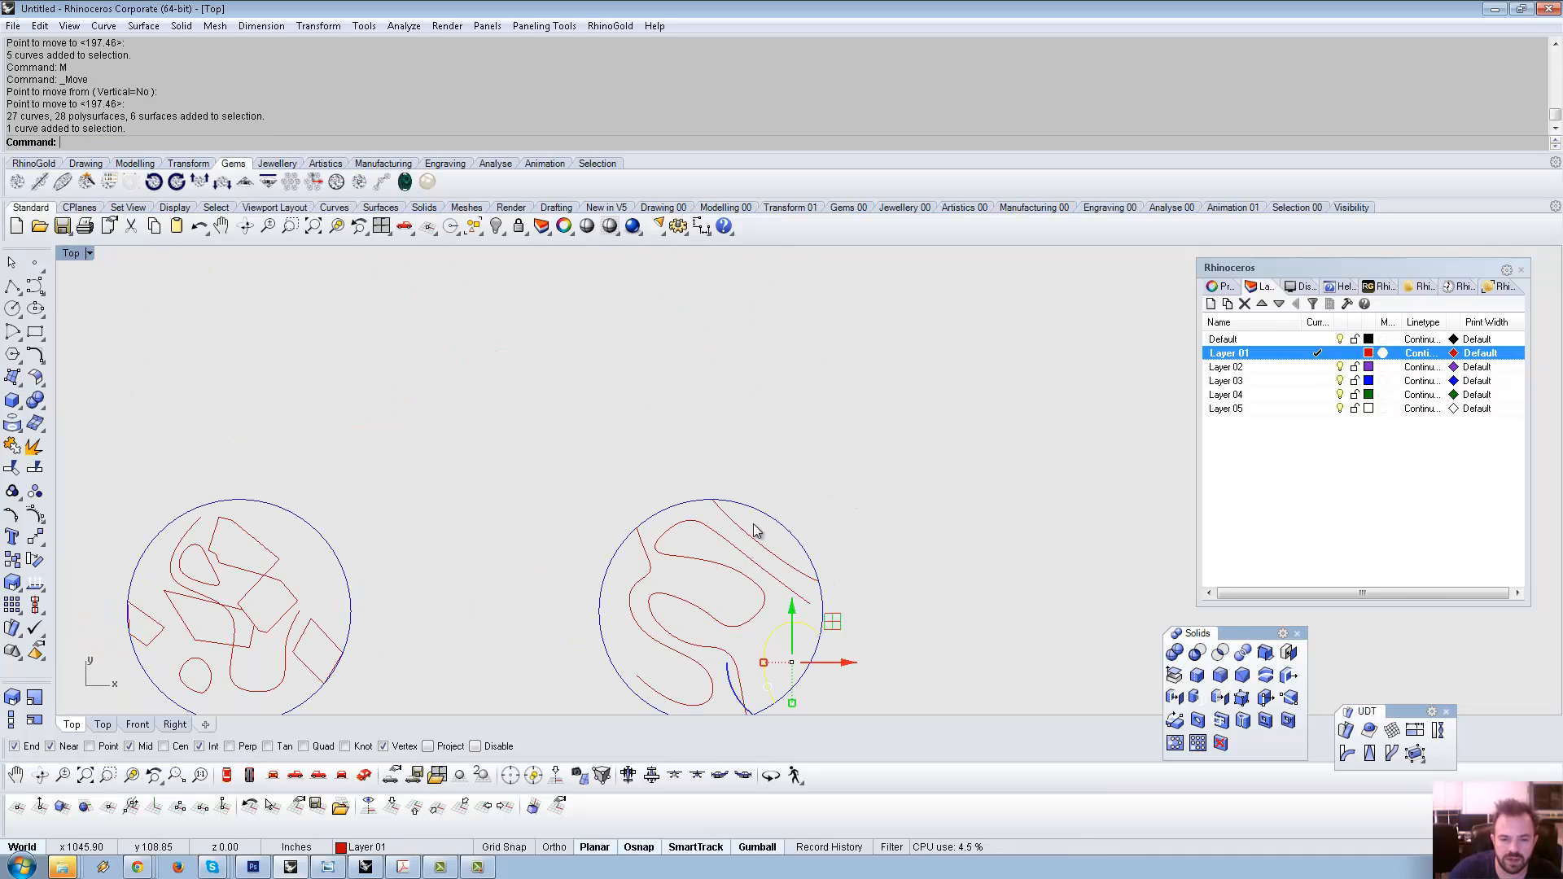
left_click(801, 502)
scroll(801, 502, "down", 4)
left_click(746, 532)
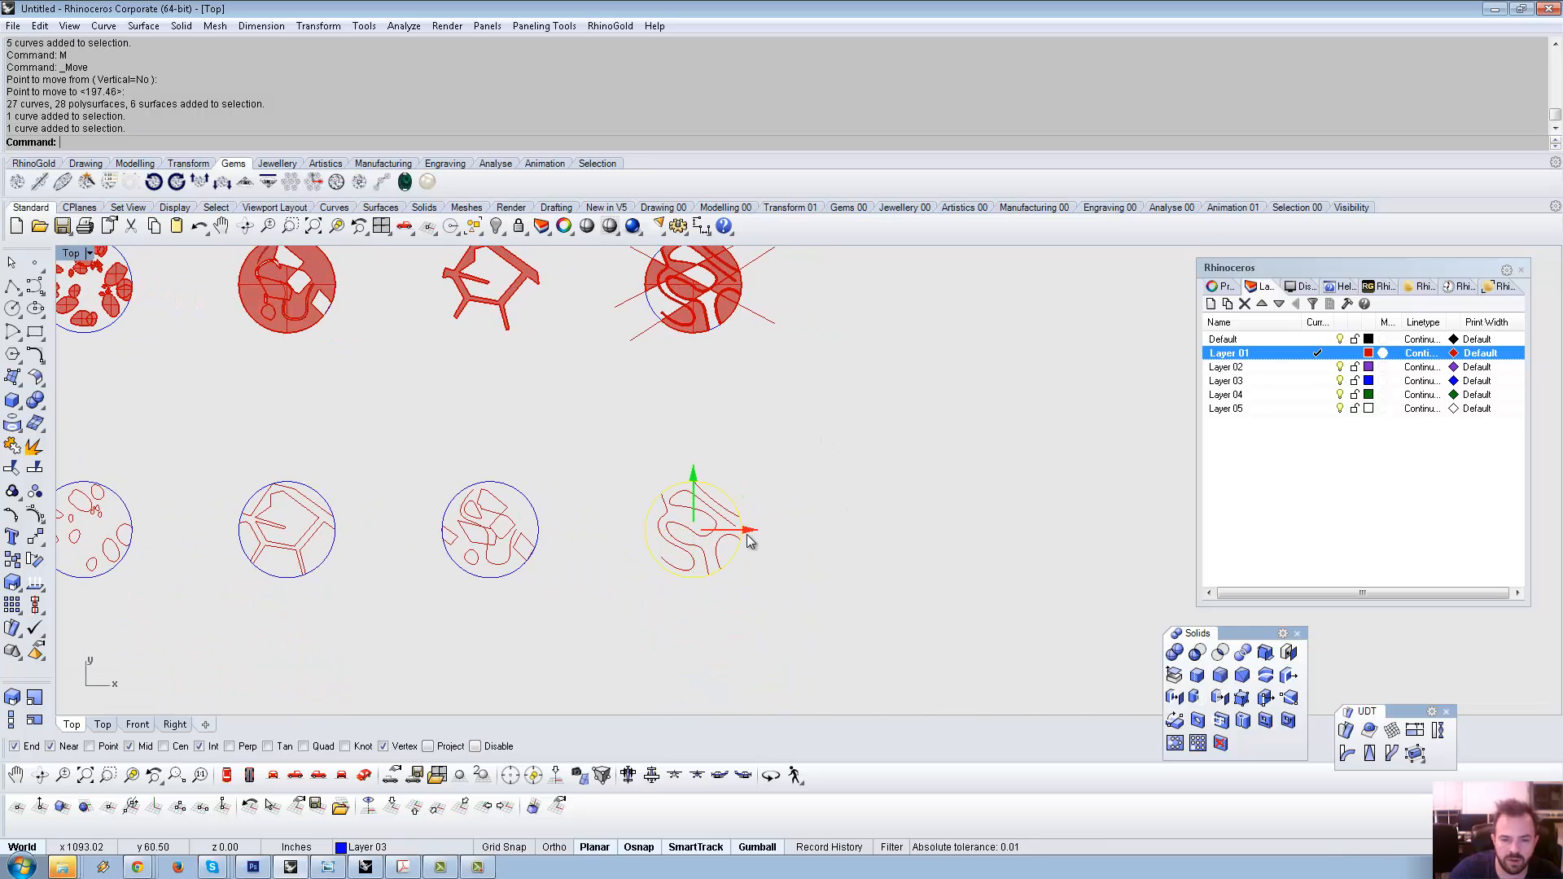
left_click(777, 492)
left_click(741, 531)
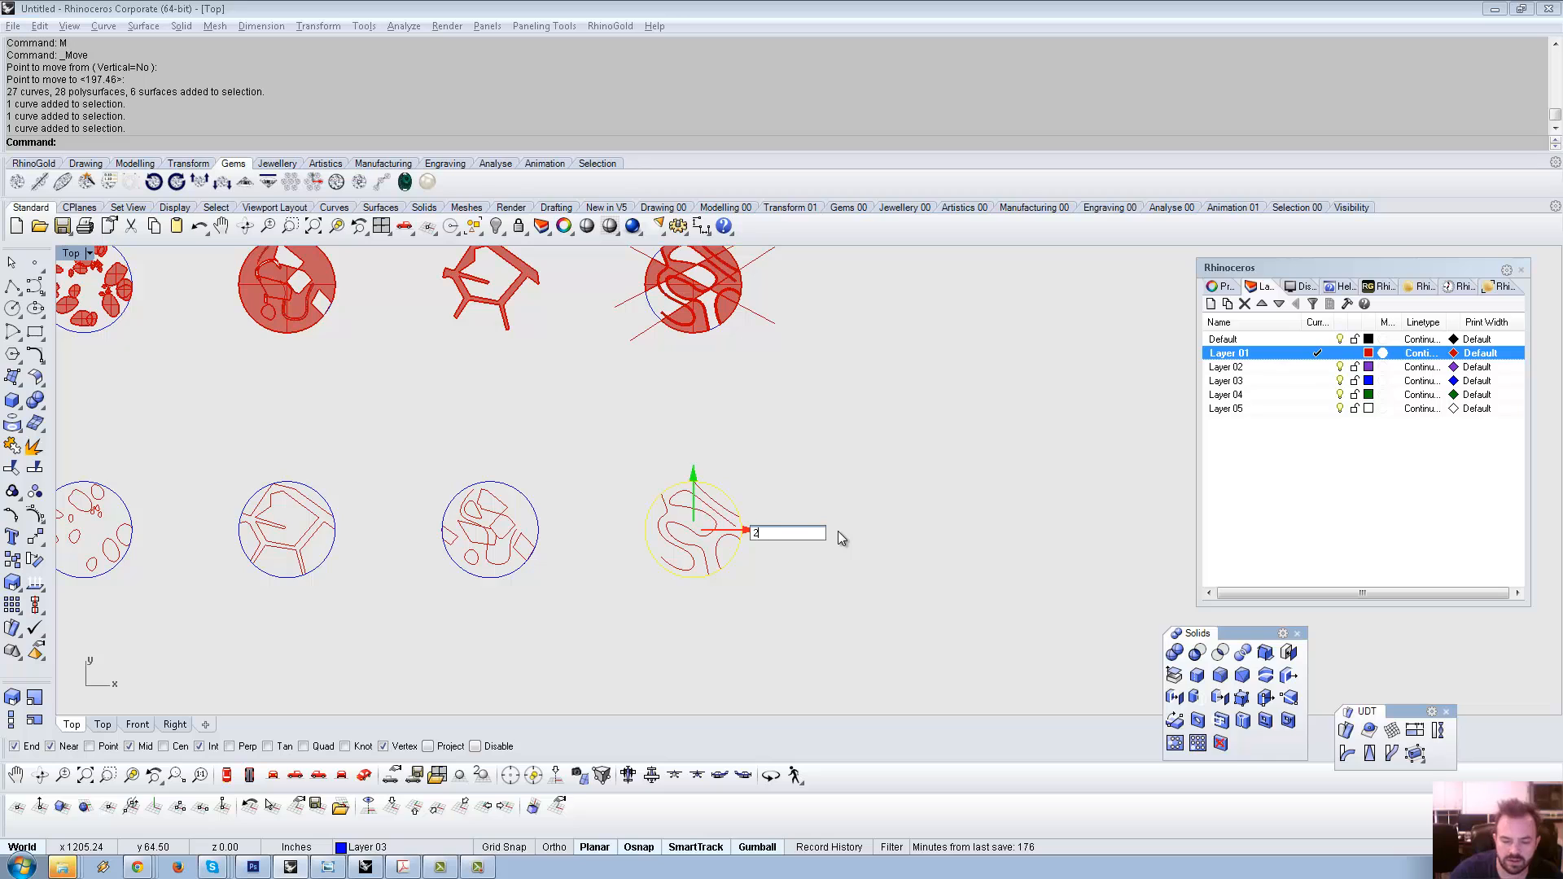
key("Return")
left_click(823, 575)
Copy the whole row of four solid discs along the X axis so the copied pebble disc lines up above the empty circle.
right_click_drag(725, 432, 688, 524)
right_click_drag(736, 600, 784, 500)
right_click_drag(448, 425, 565, 474)
left_click_drag(251, 270, 249, 271)
right_click_drag(468, 362, 408, 363)
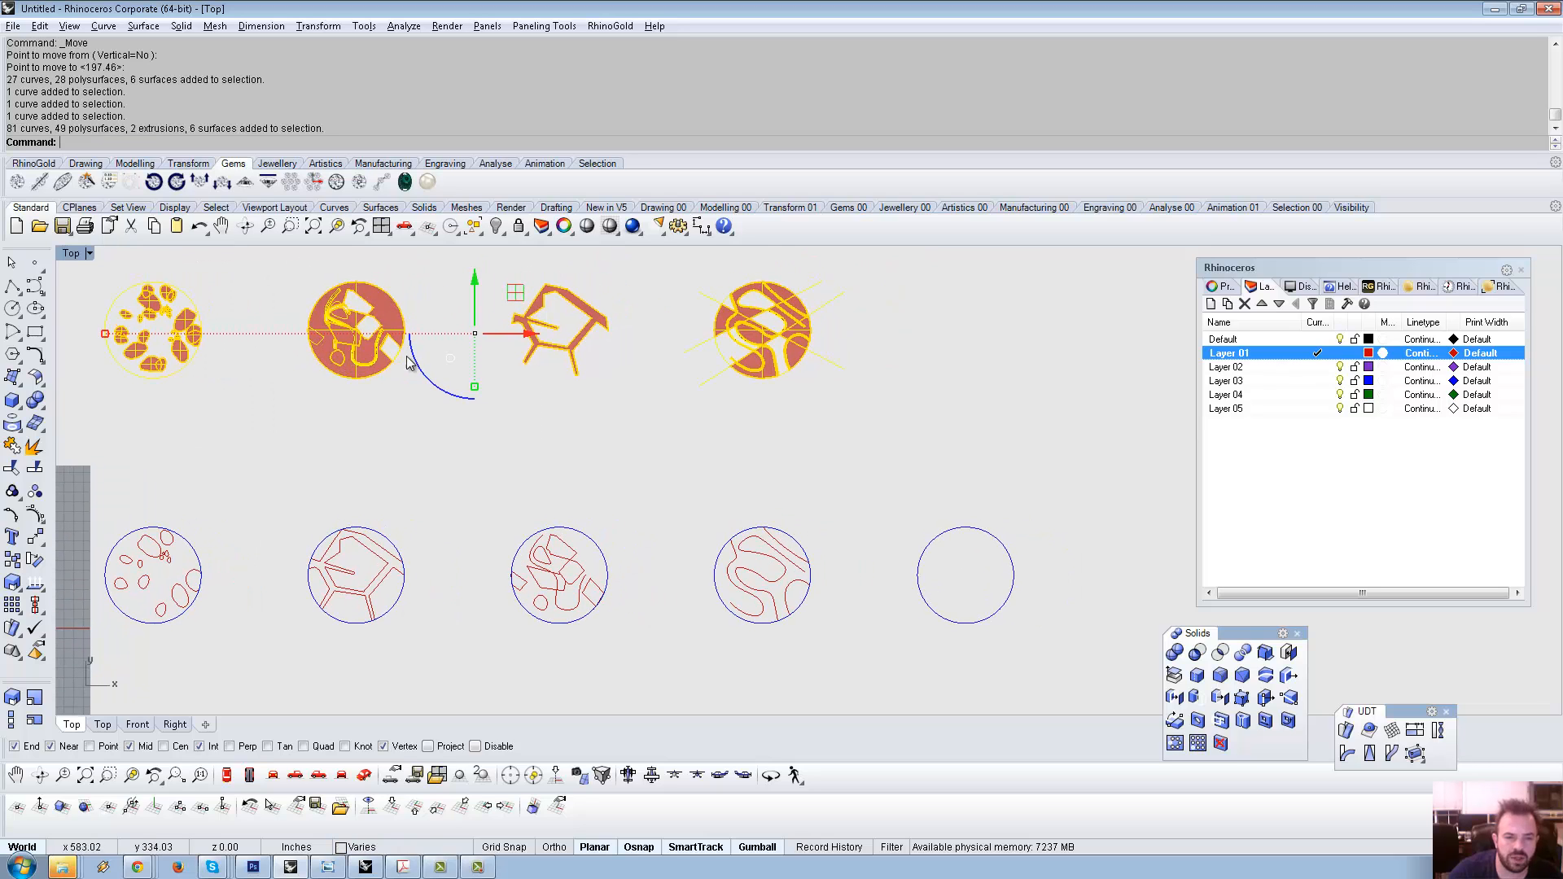
type("py")
key("Return")
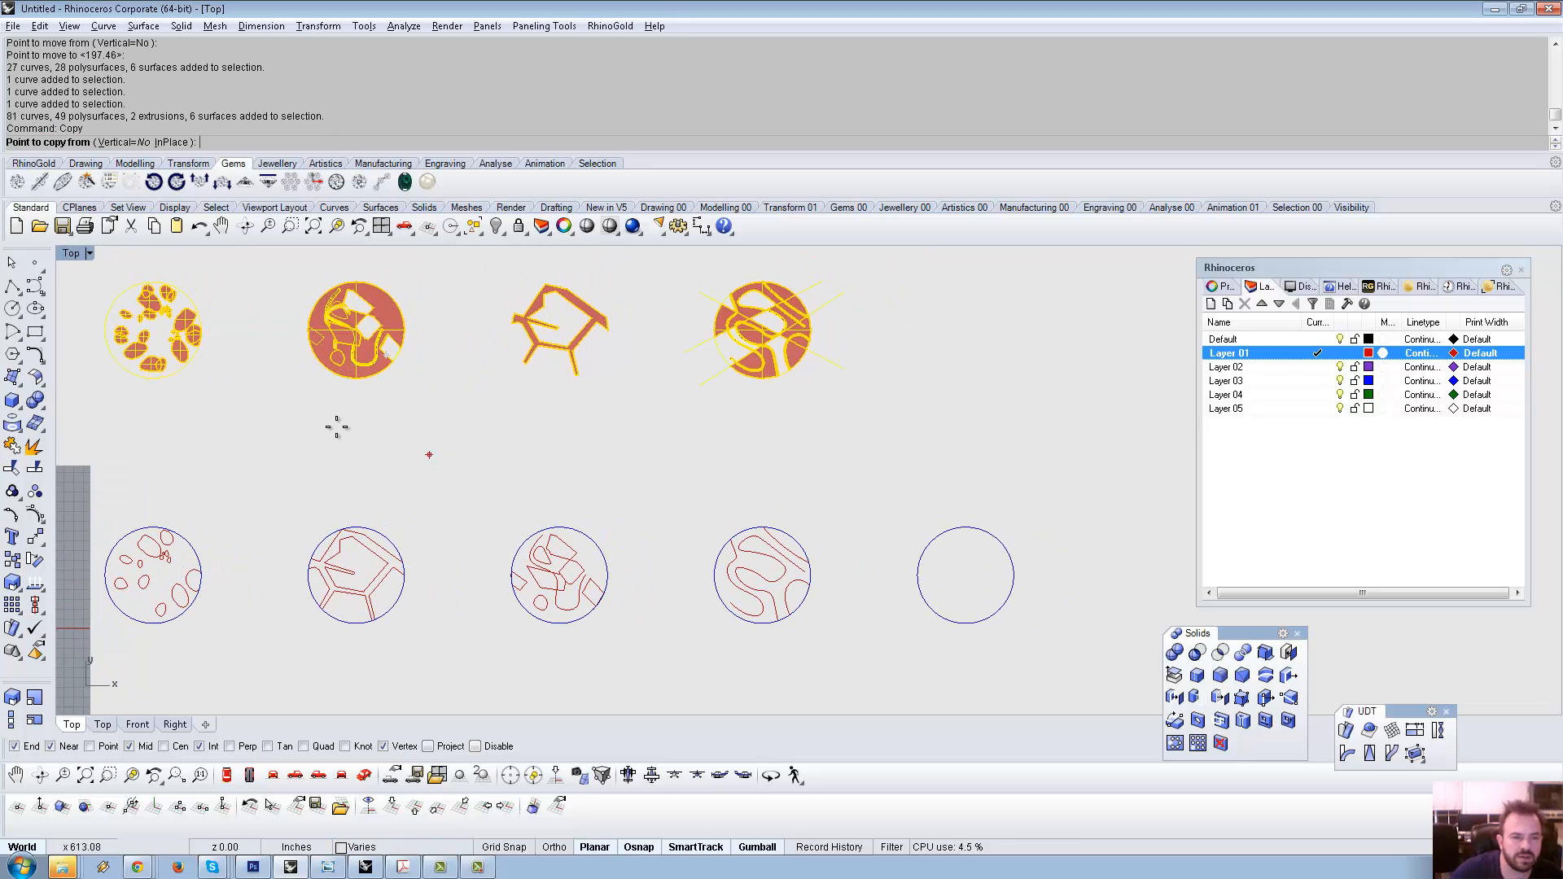
left_click(155, 381)
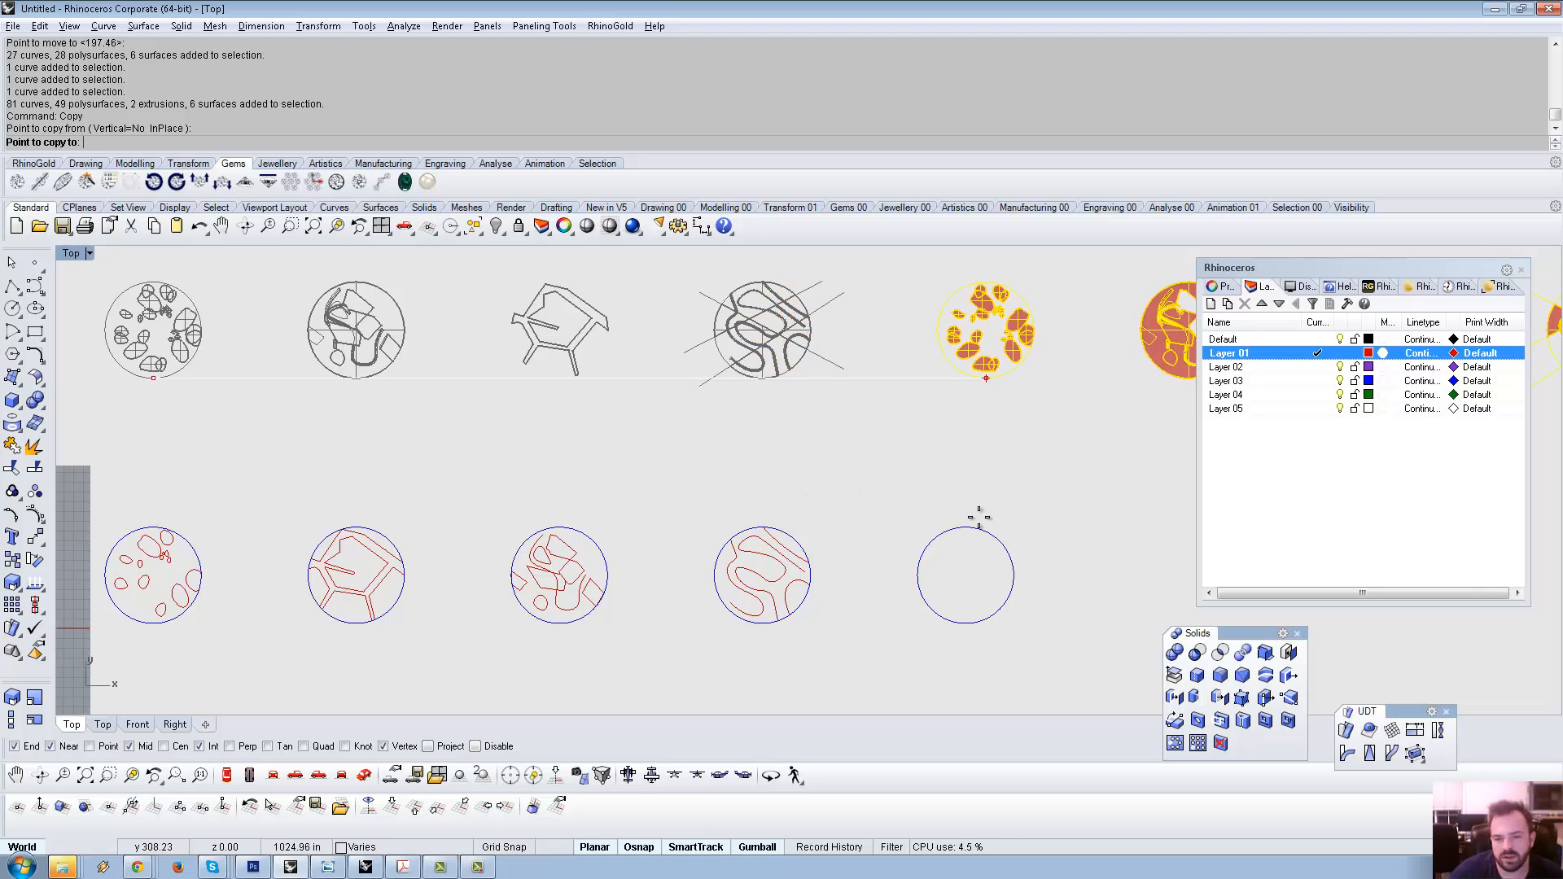
key("Escape")
key("Escape")
scroll(999, 467, "down", 2)
right_click_drag(999, 467, 740, 484)
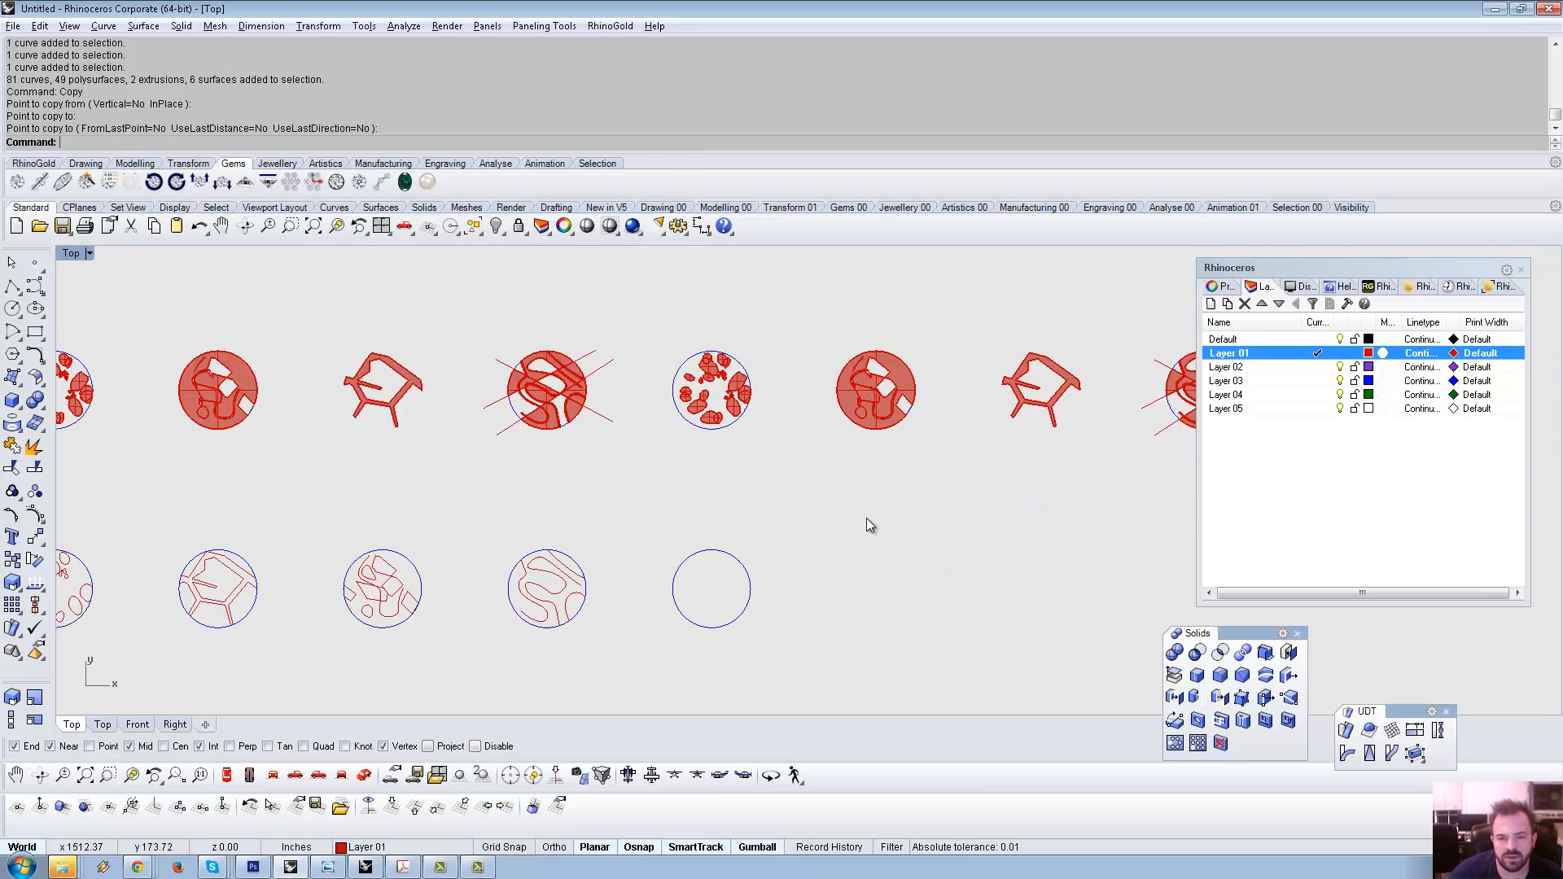
Move the copied angular, hexagonal and curved solids together -250 inches along the X axis, so the angular disc sits on the copied pebble disc.
scroll(866, 518, "down", 2)
right_click_drag(866, 518, 747, 529)
left_click_drag(674, 335, 1105, 487)
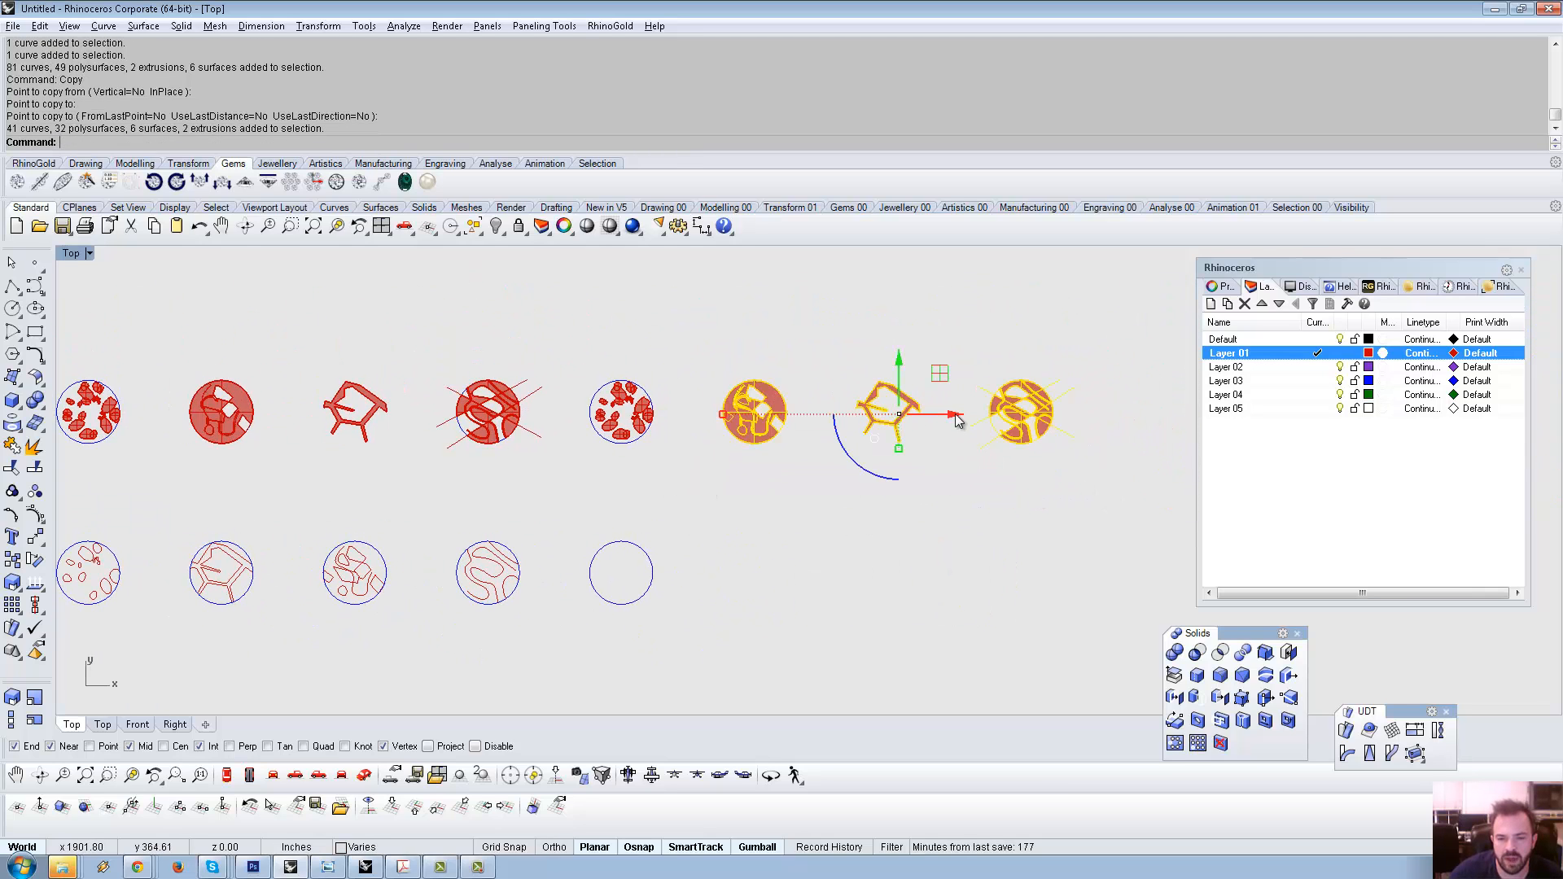
left_click(954, 416)
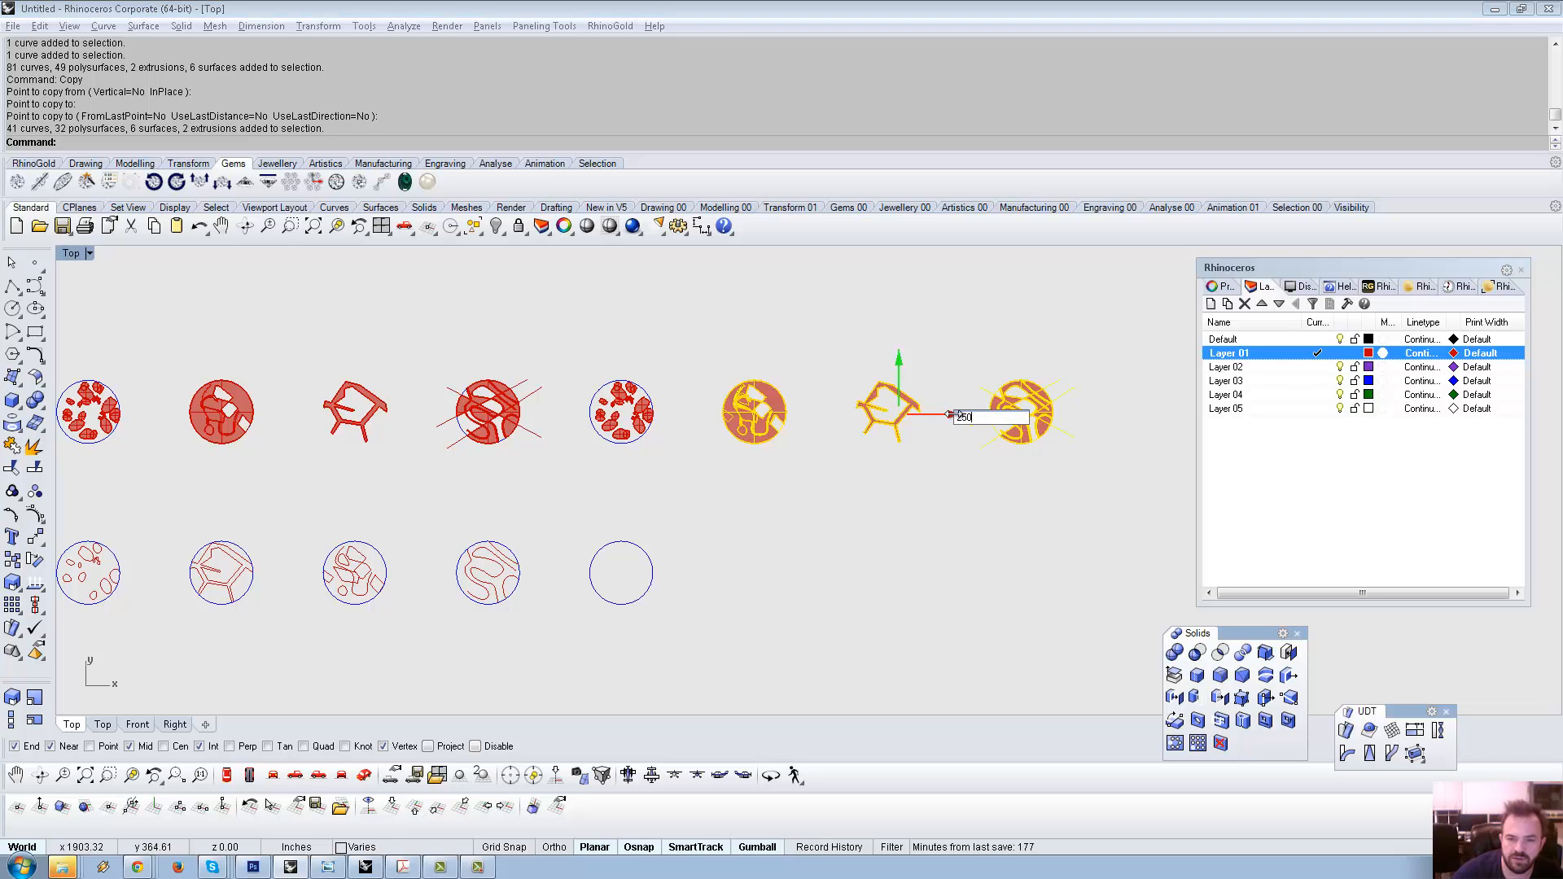
key("Return")
key("ctrl+z")
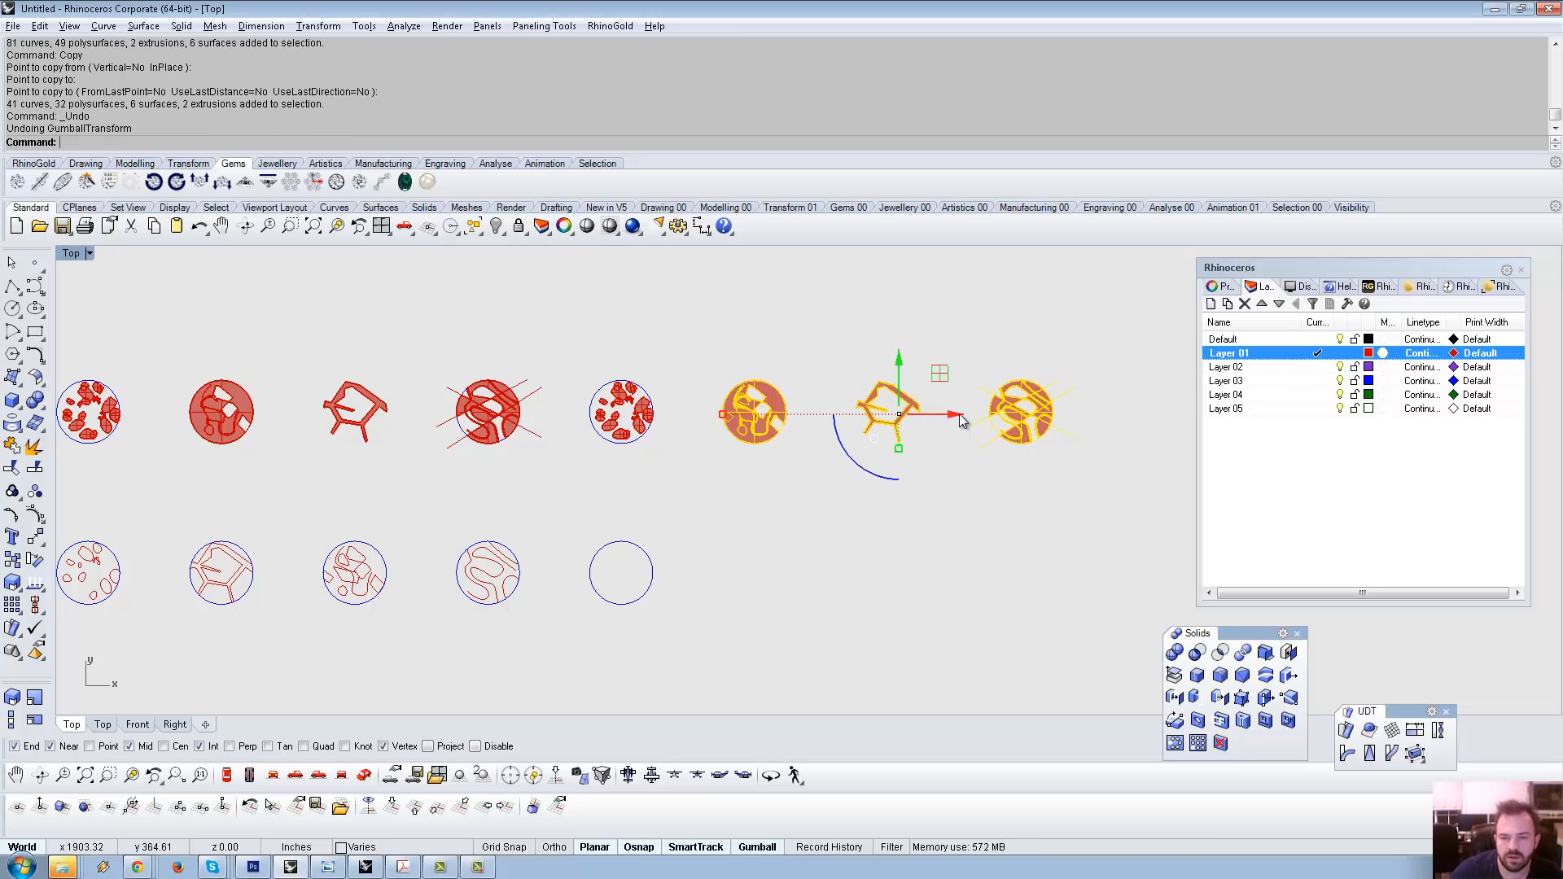
left_click(954, 415)
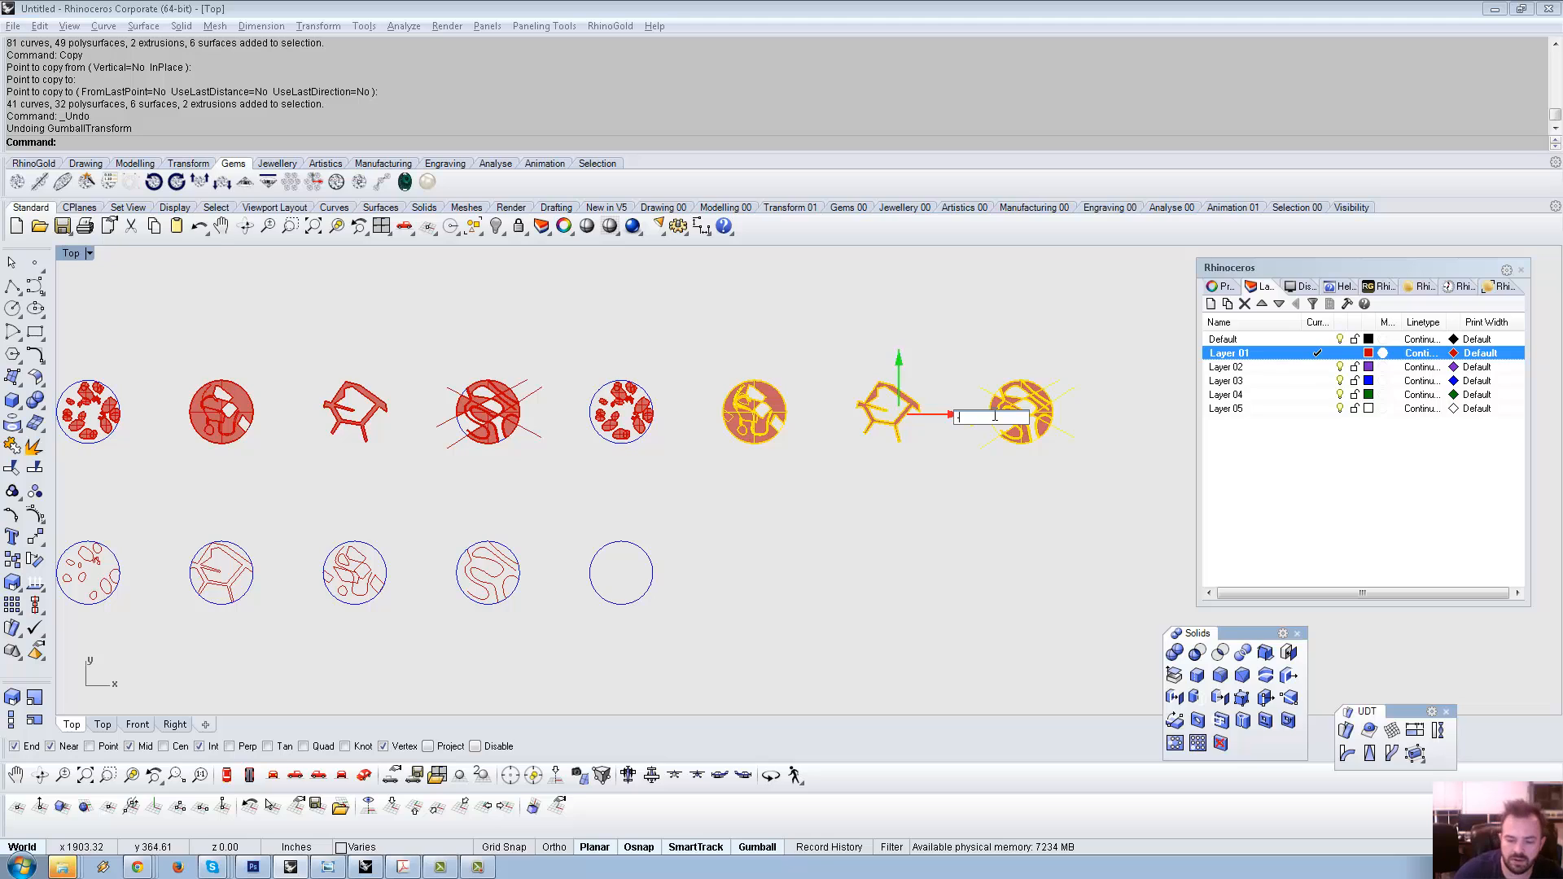
type("-250")
key("Return")
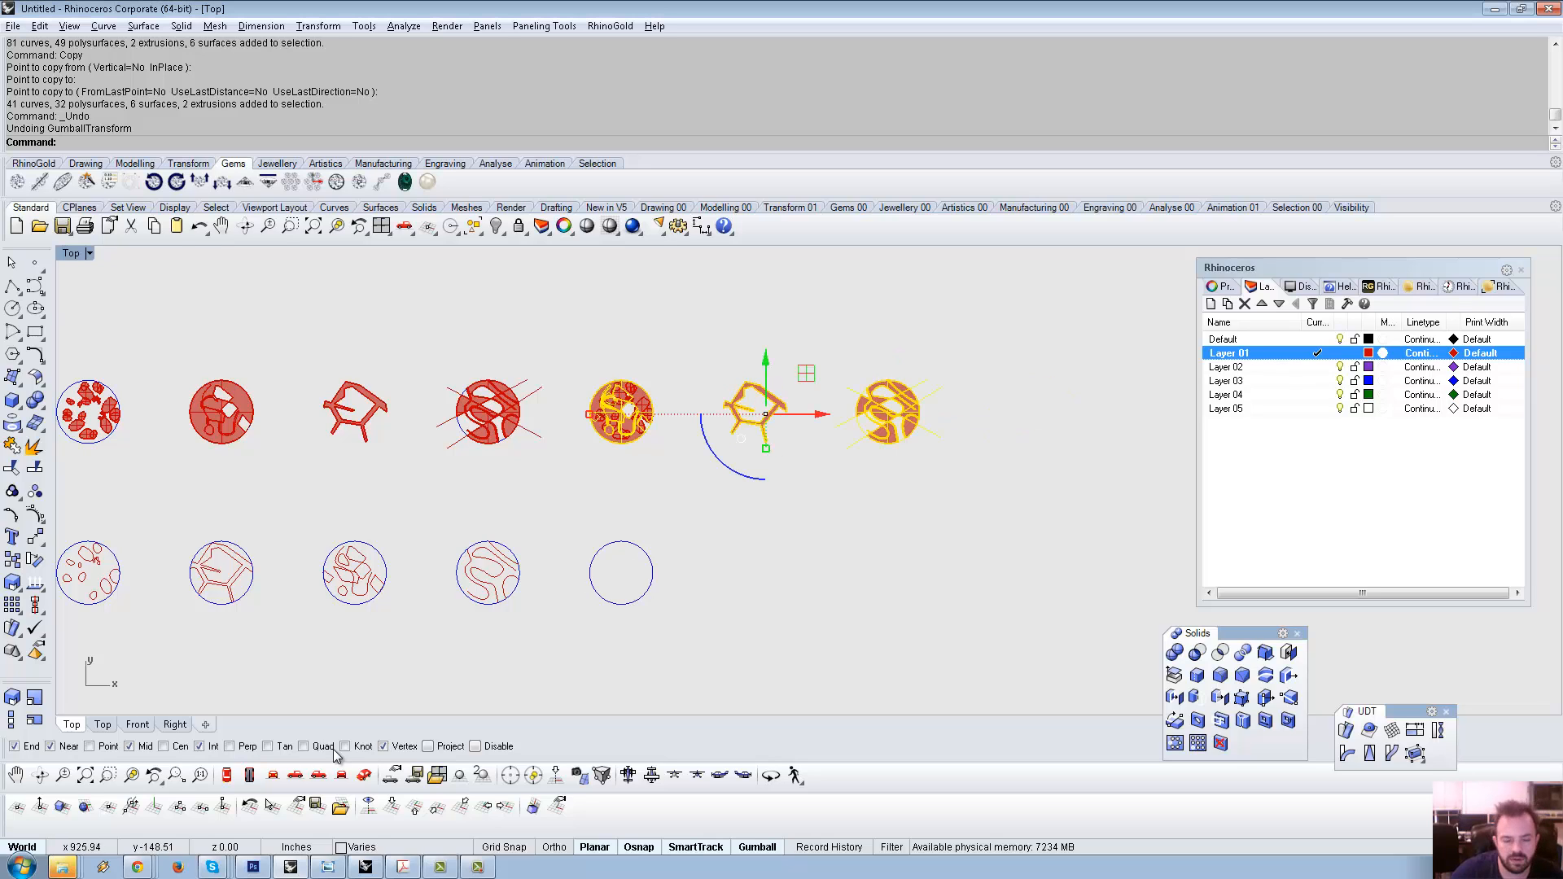
Show the model in perspective and zoom to the three selected solids.
left_click(364, 774)
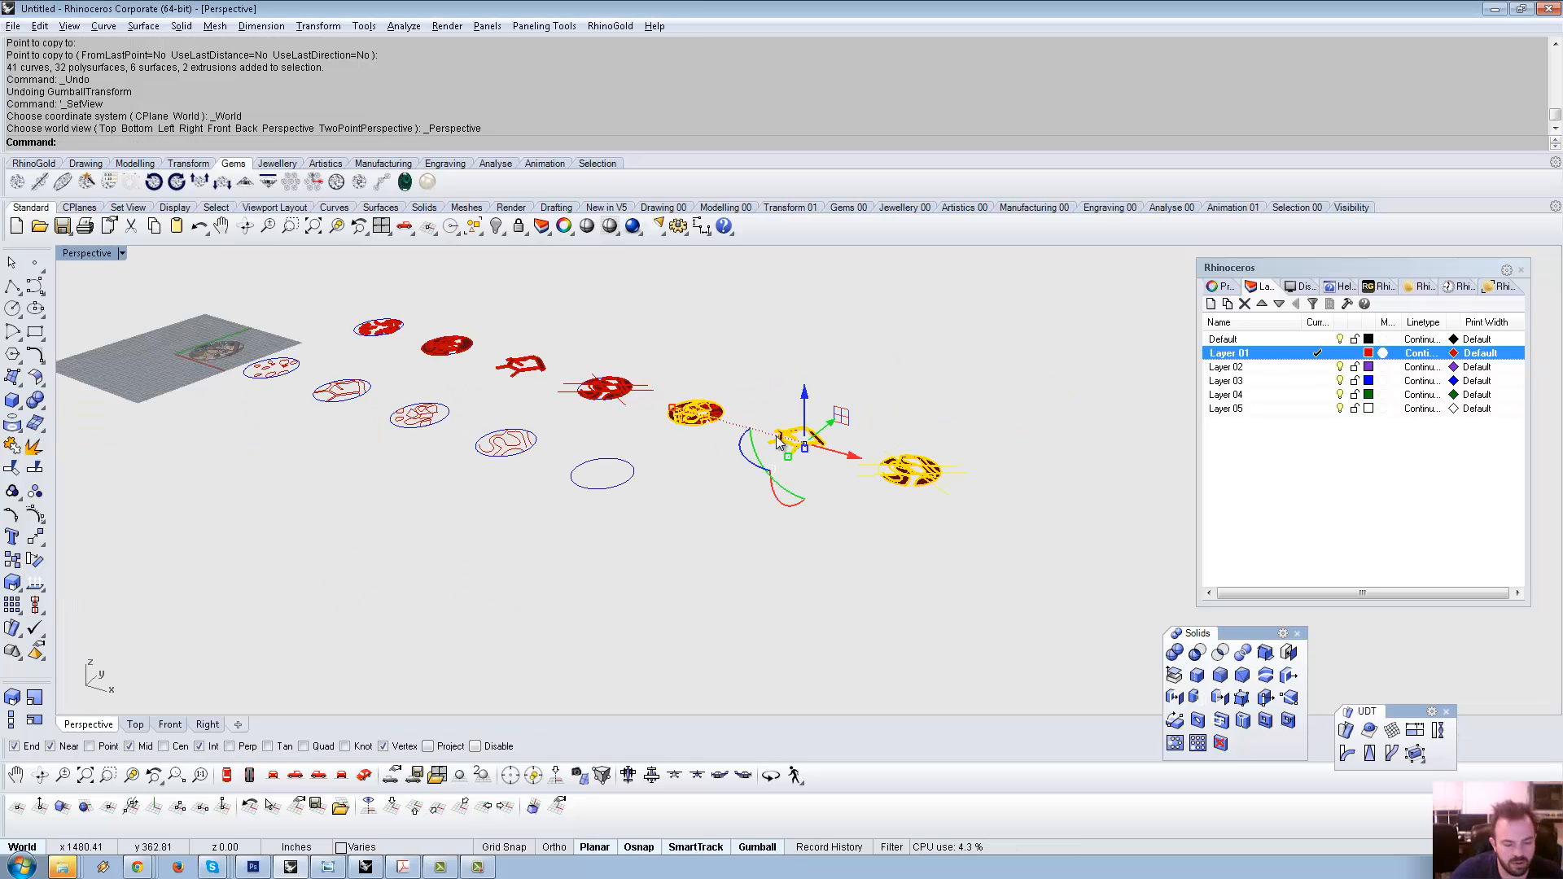
type("ZS")
key("Return")
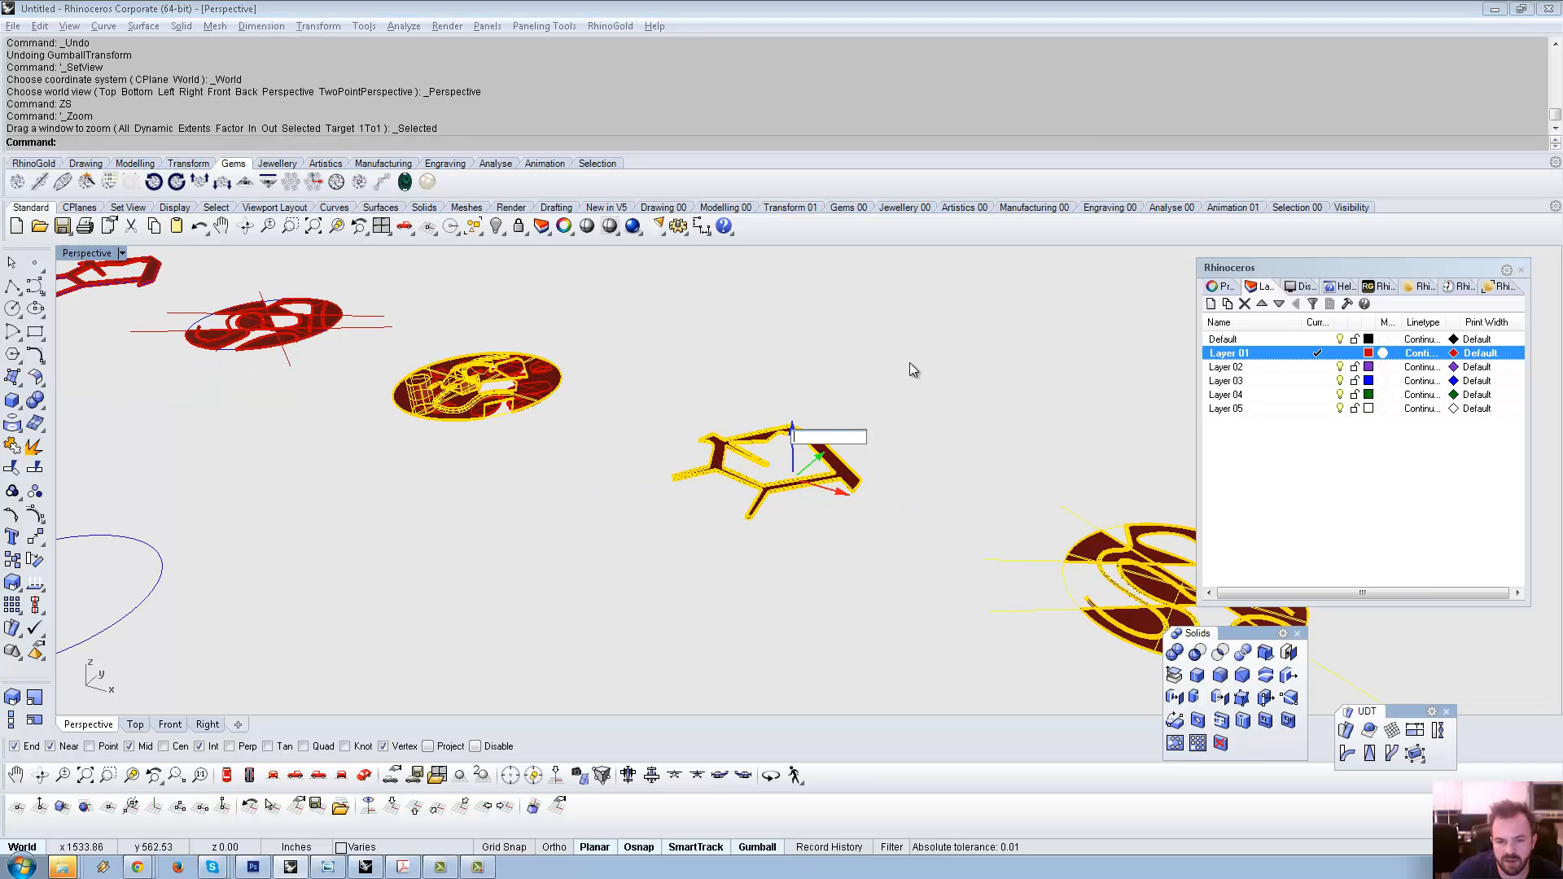
Try raising the three selected solids along the Z axis by 20 inches and by 100 inches, undoing each trial.
type("20")
key("Return")
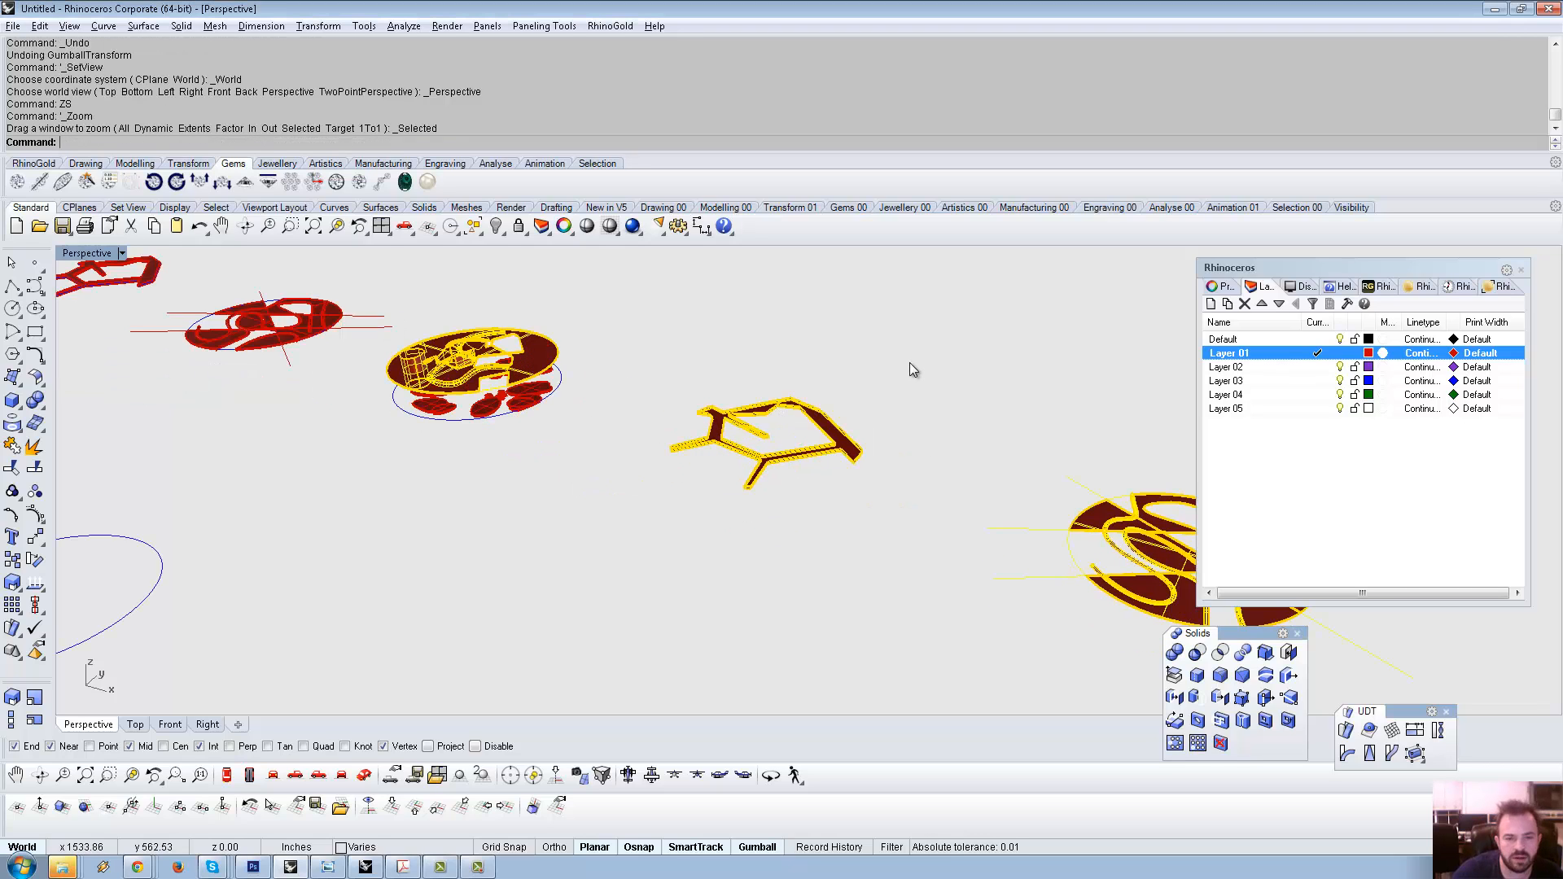
right_click_drag(910, 363, 887, 390, "shift")
key("ctrl+z")
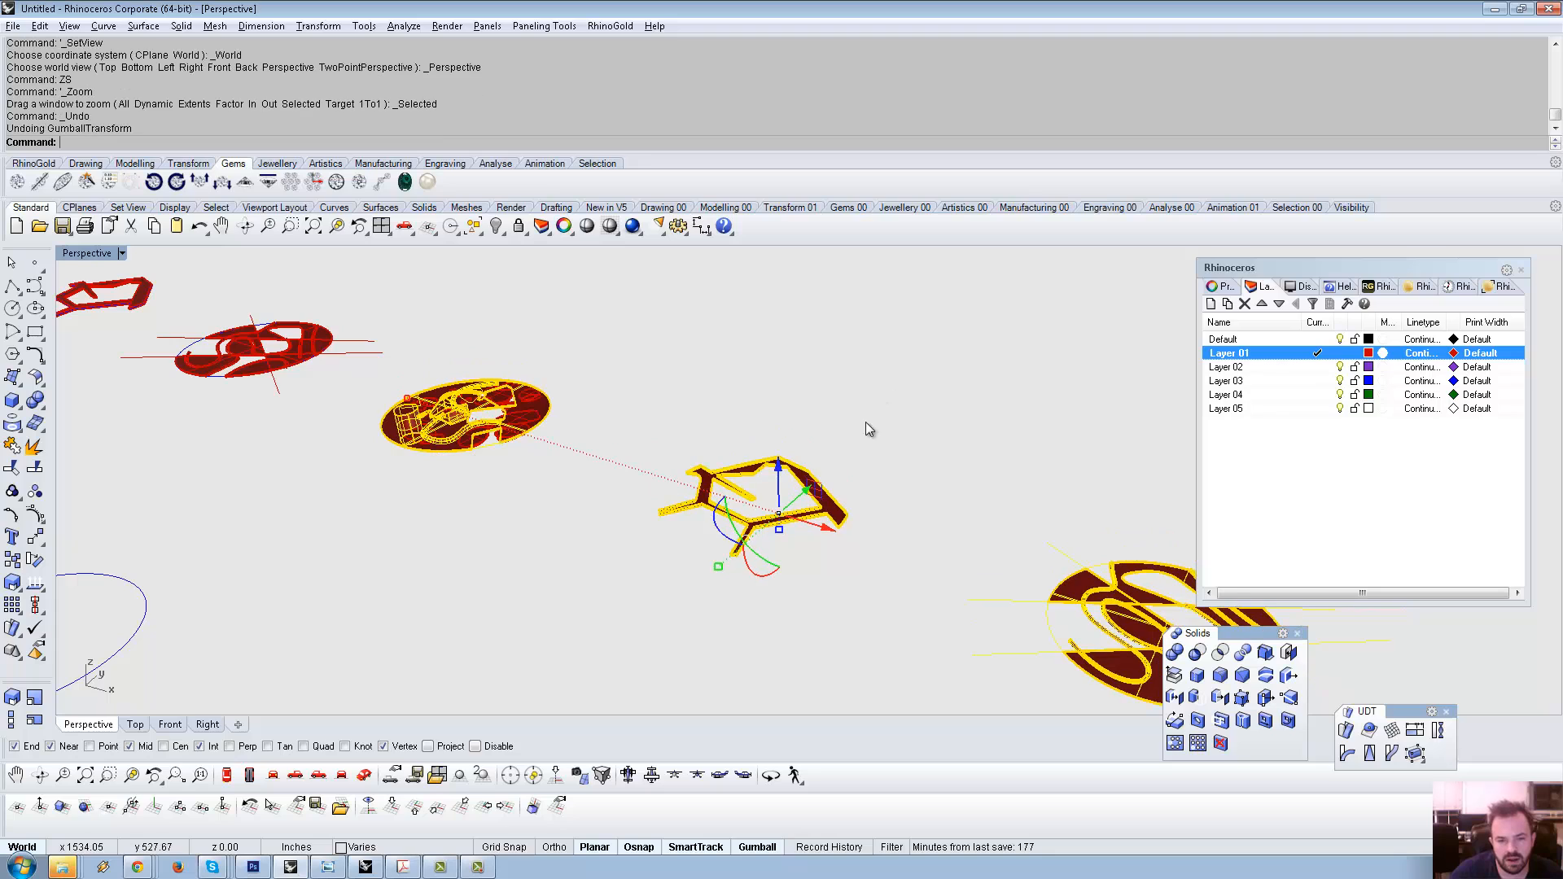
left_click(779, 474)
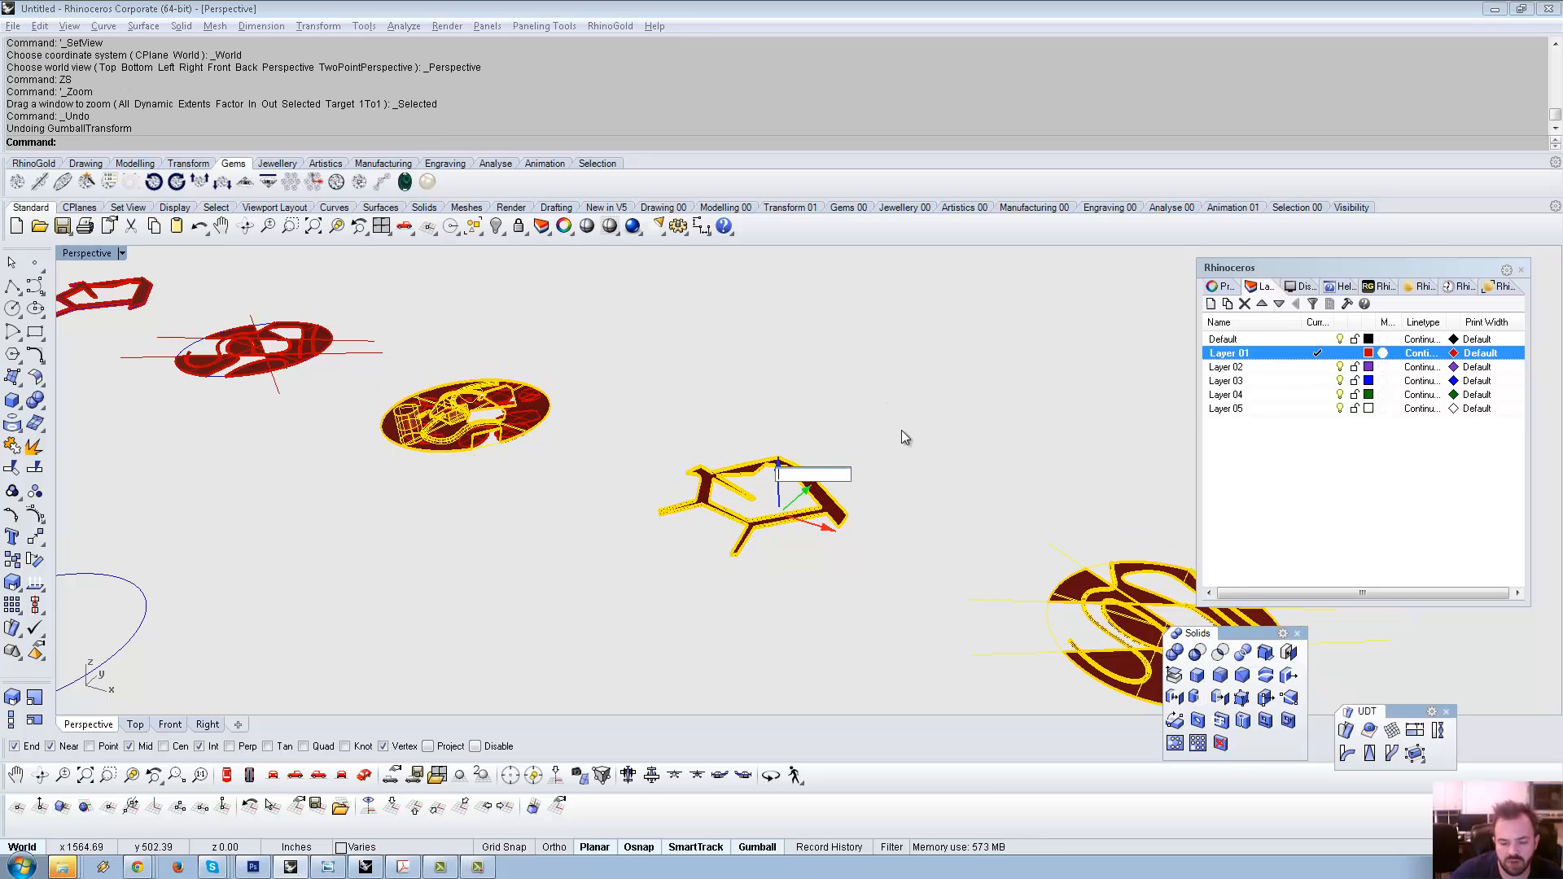
type("100")
key("Return")
key("ctrl+z")
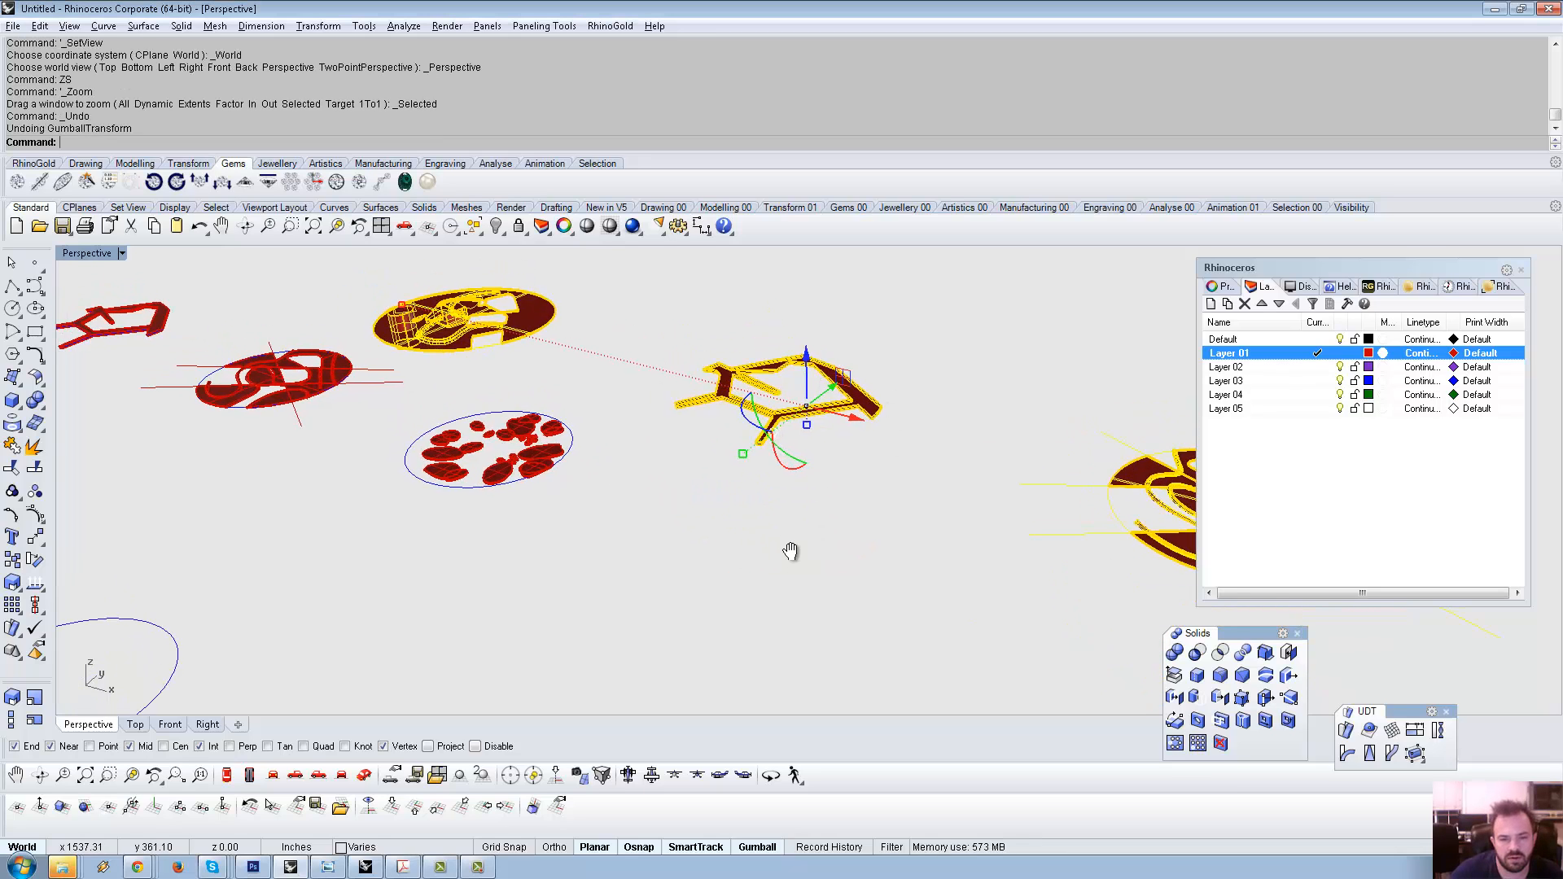
Raise the copied angular, hexagonal and curved solids 80 inches along the Z axis above the pebble disc, and deselect them.
left_click(808, 509)
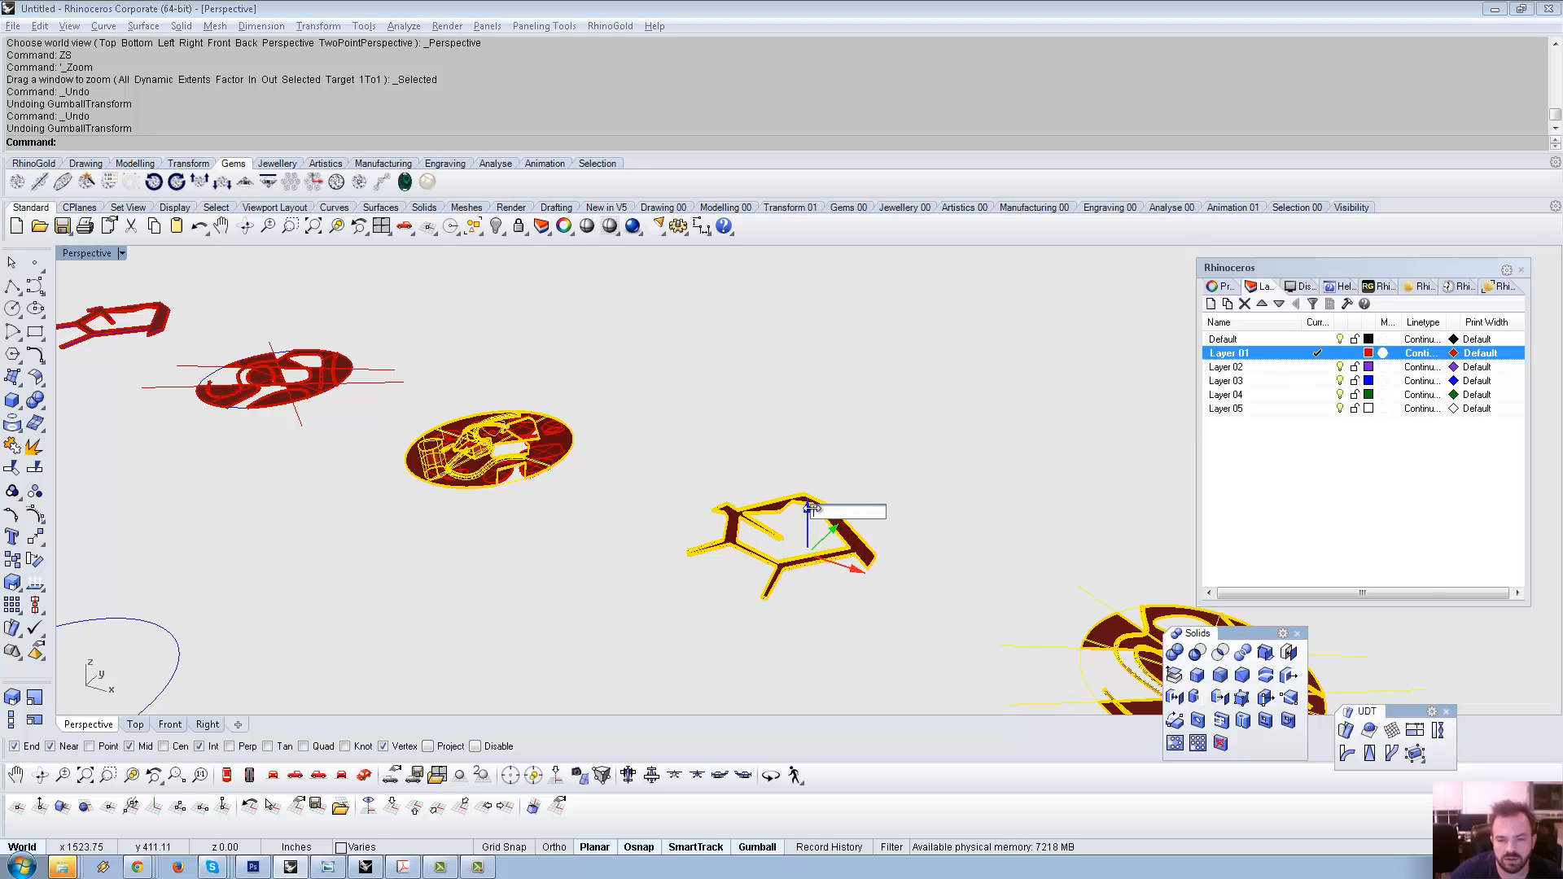
type("80")
key("Return")
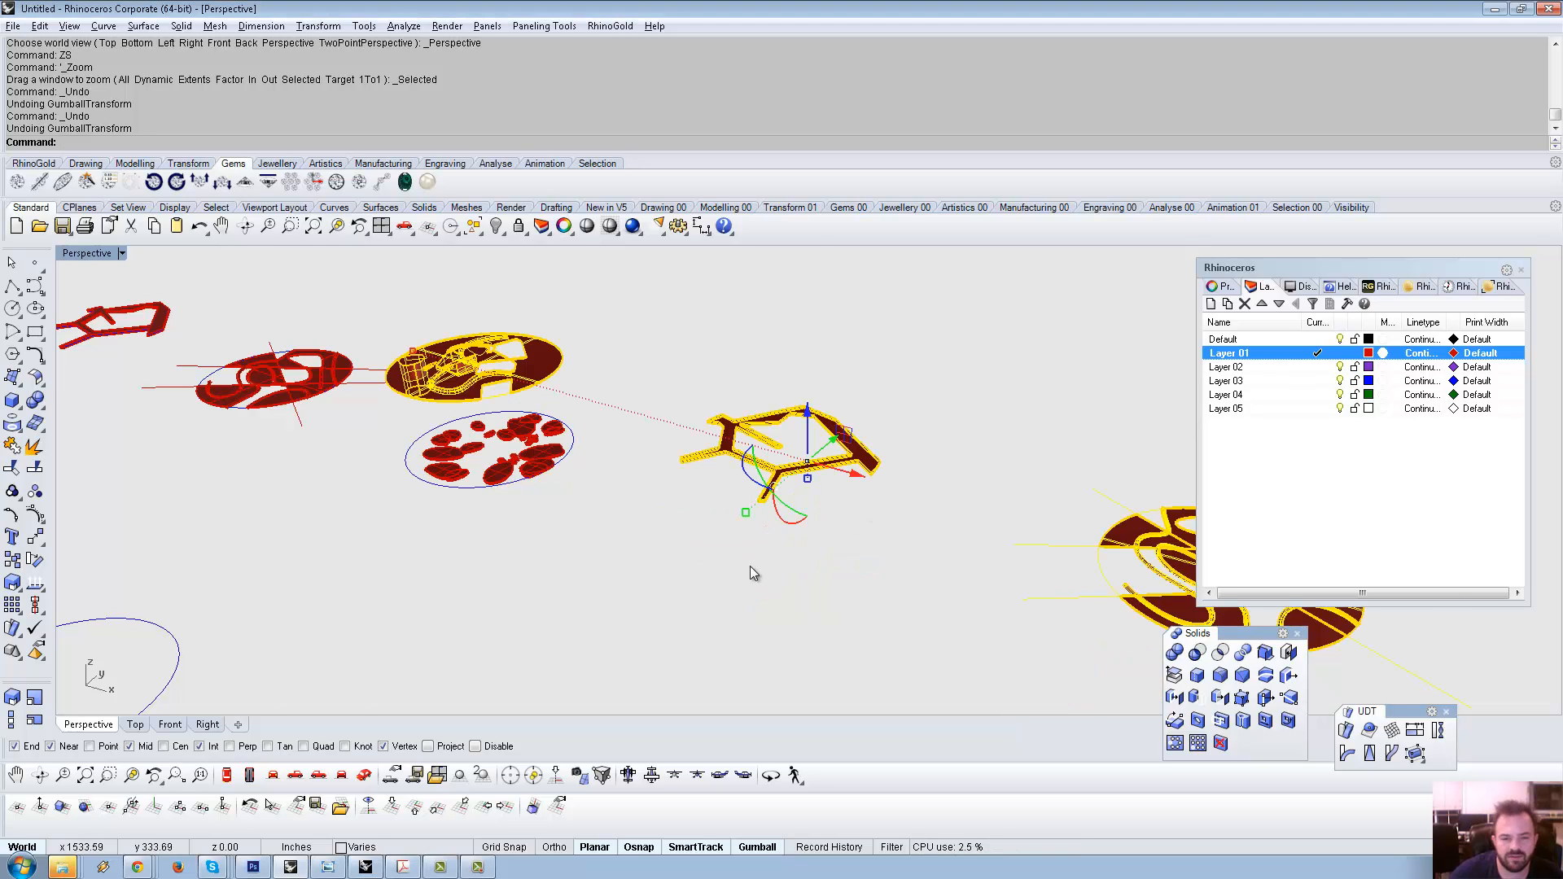
scroll(773, 562, "down", 2)
left_click(791, 558)
Move the raised hexagonal and curved solids together back along the X axis so the hexagonal solid coincides with the angular disc.
right_click_drag(622, 523, 791, 544)
scroll(733, 489, "down", 4)
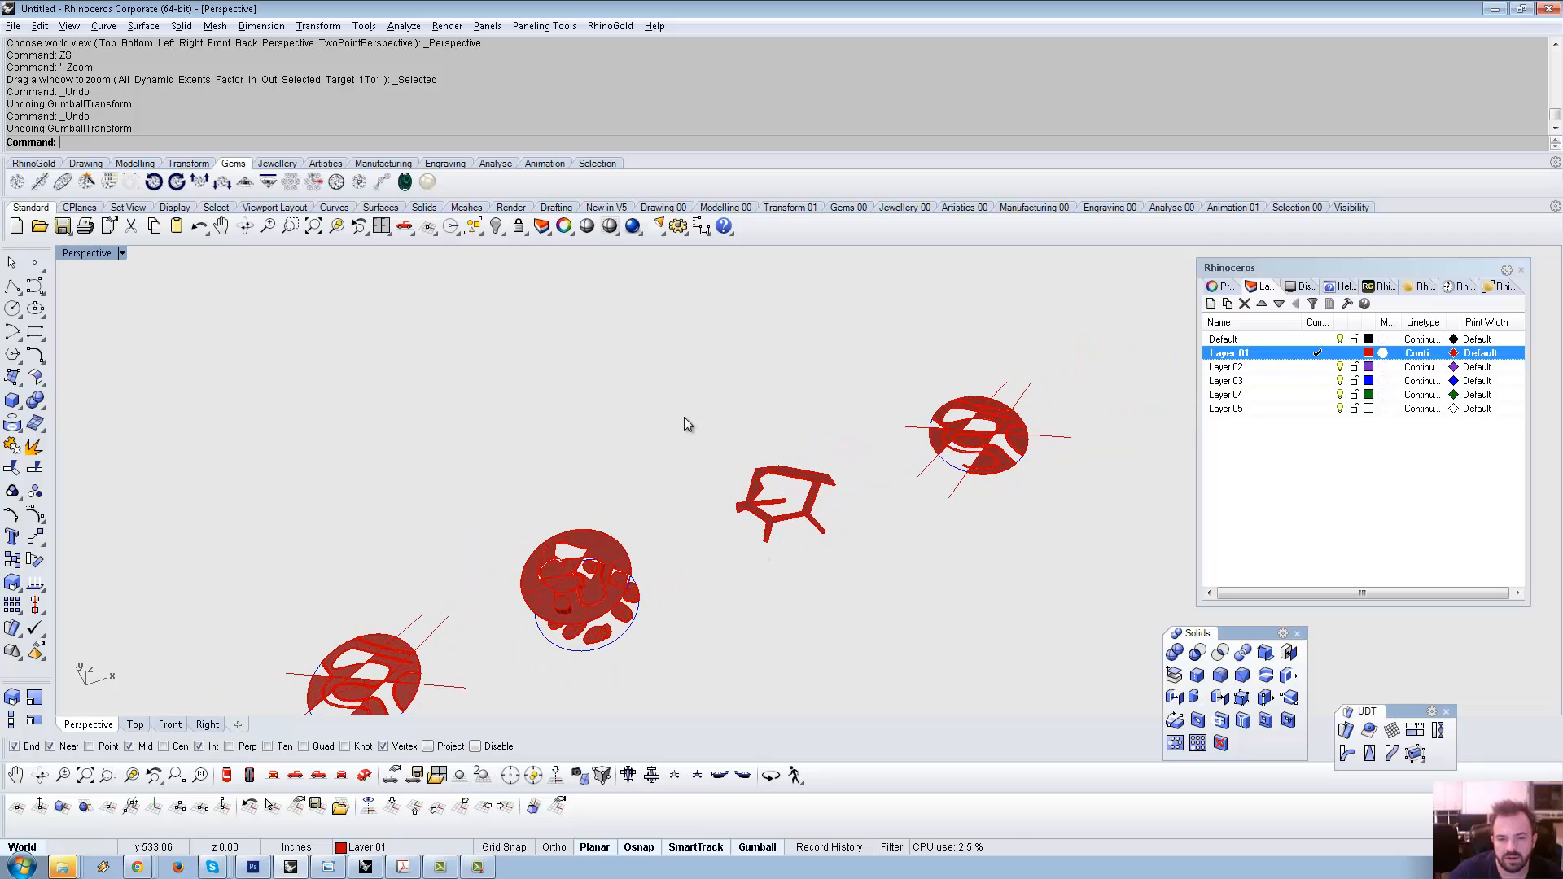
left_click_drag(694, 378, 741, 290)
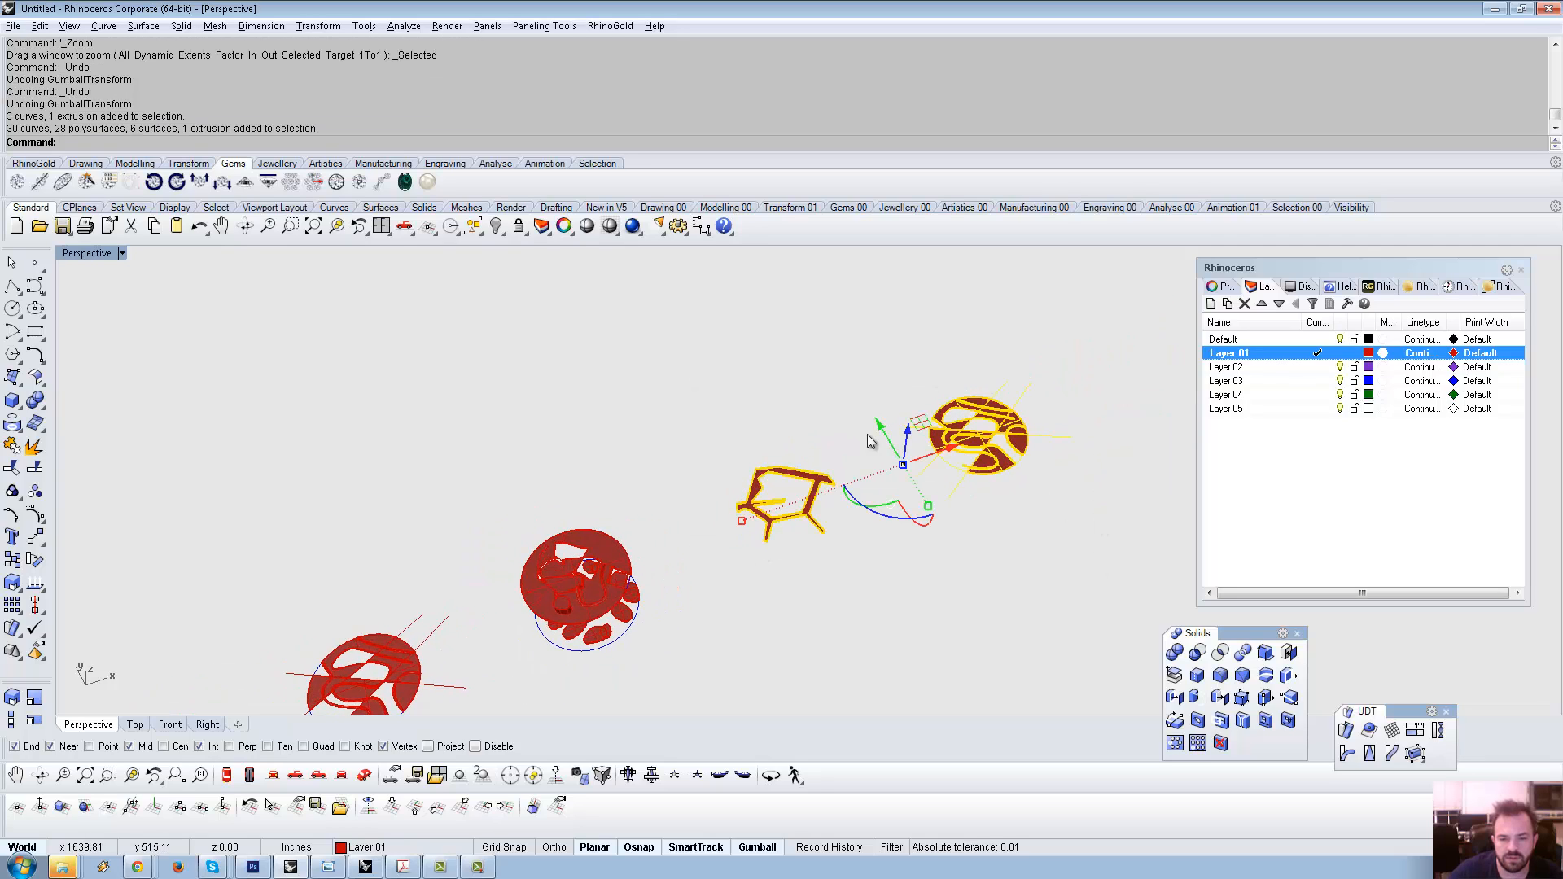
left_click(955, 455)
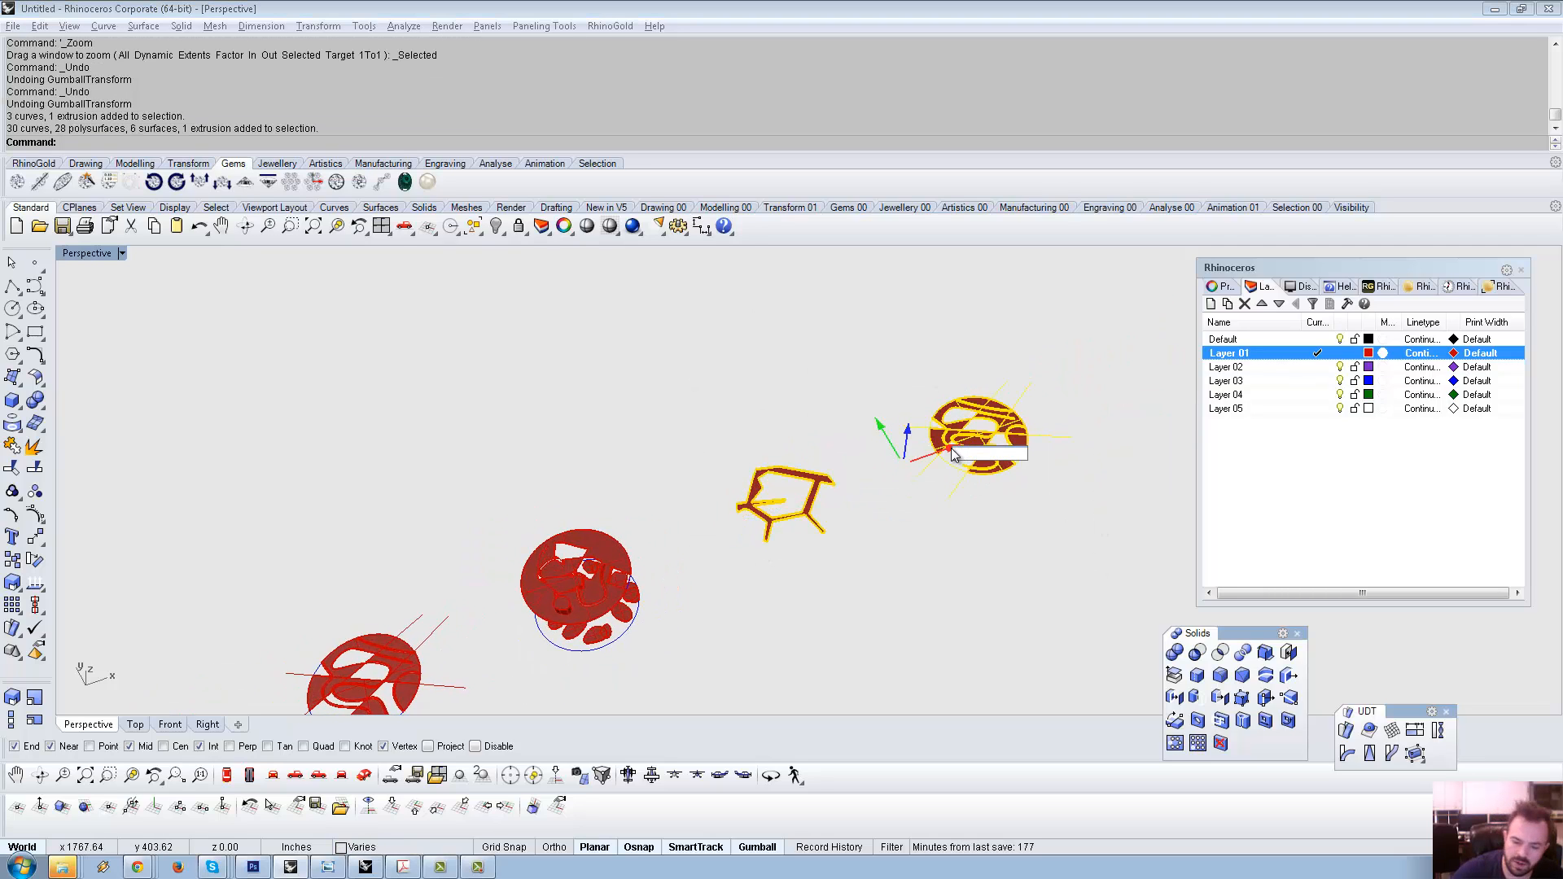
key("Return")
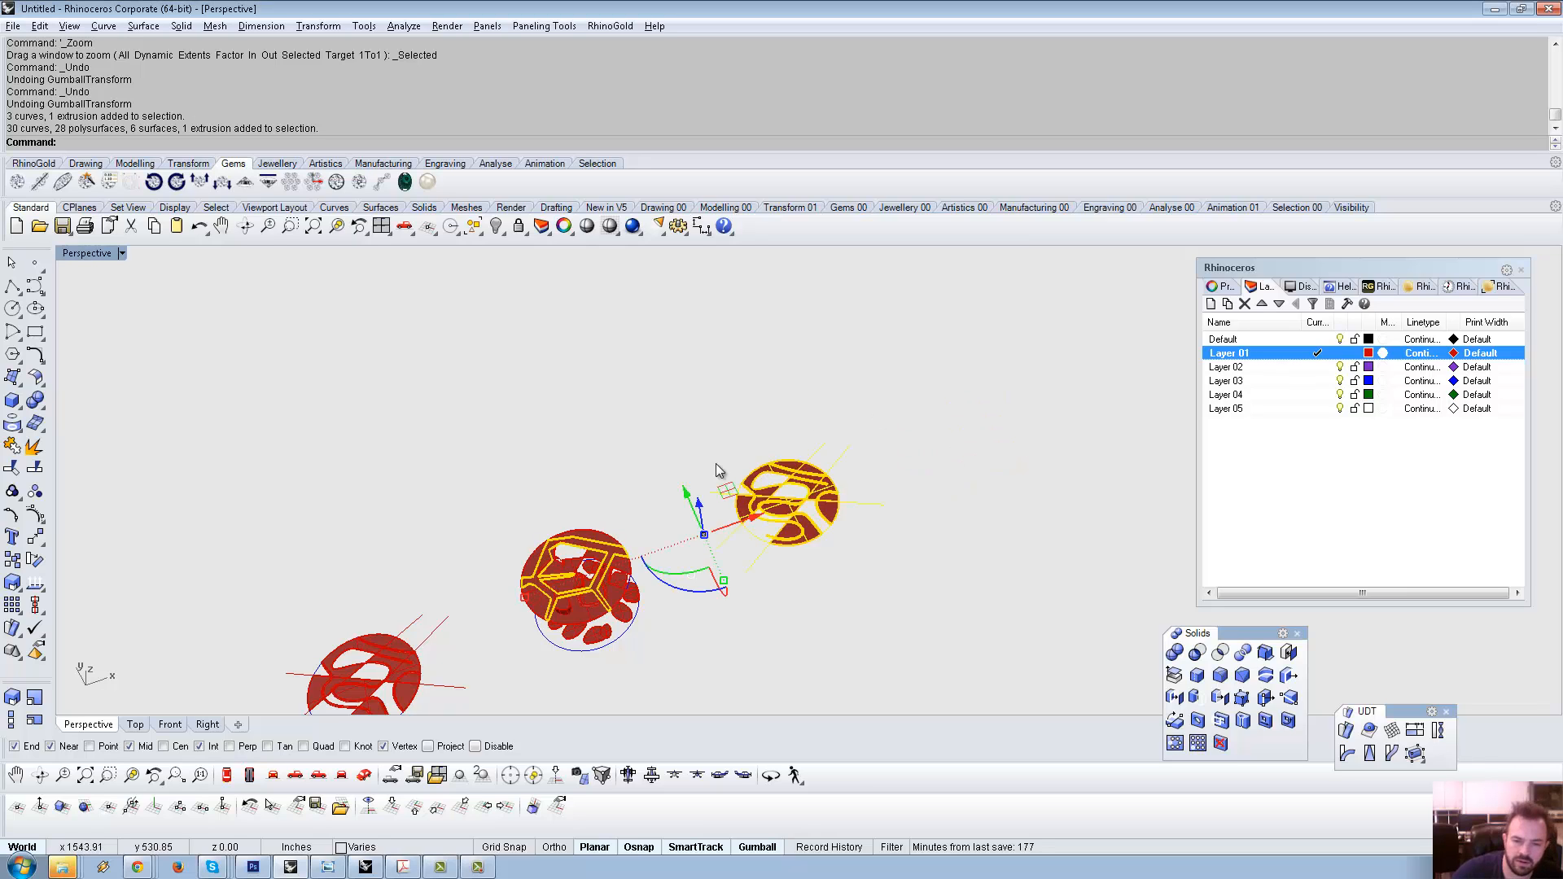
Raise the hexagonal and curved solids one more level along the Z axis, matching the gap between the pebble and angular discs.
right_click_drag(844, 345, 800, 262)
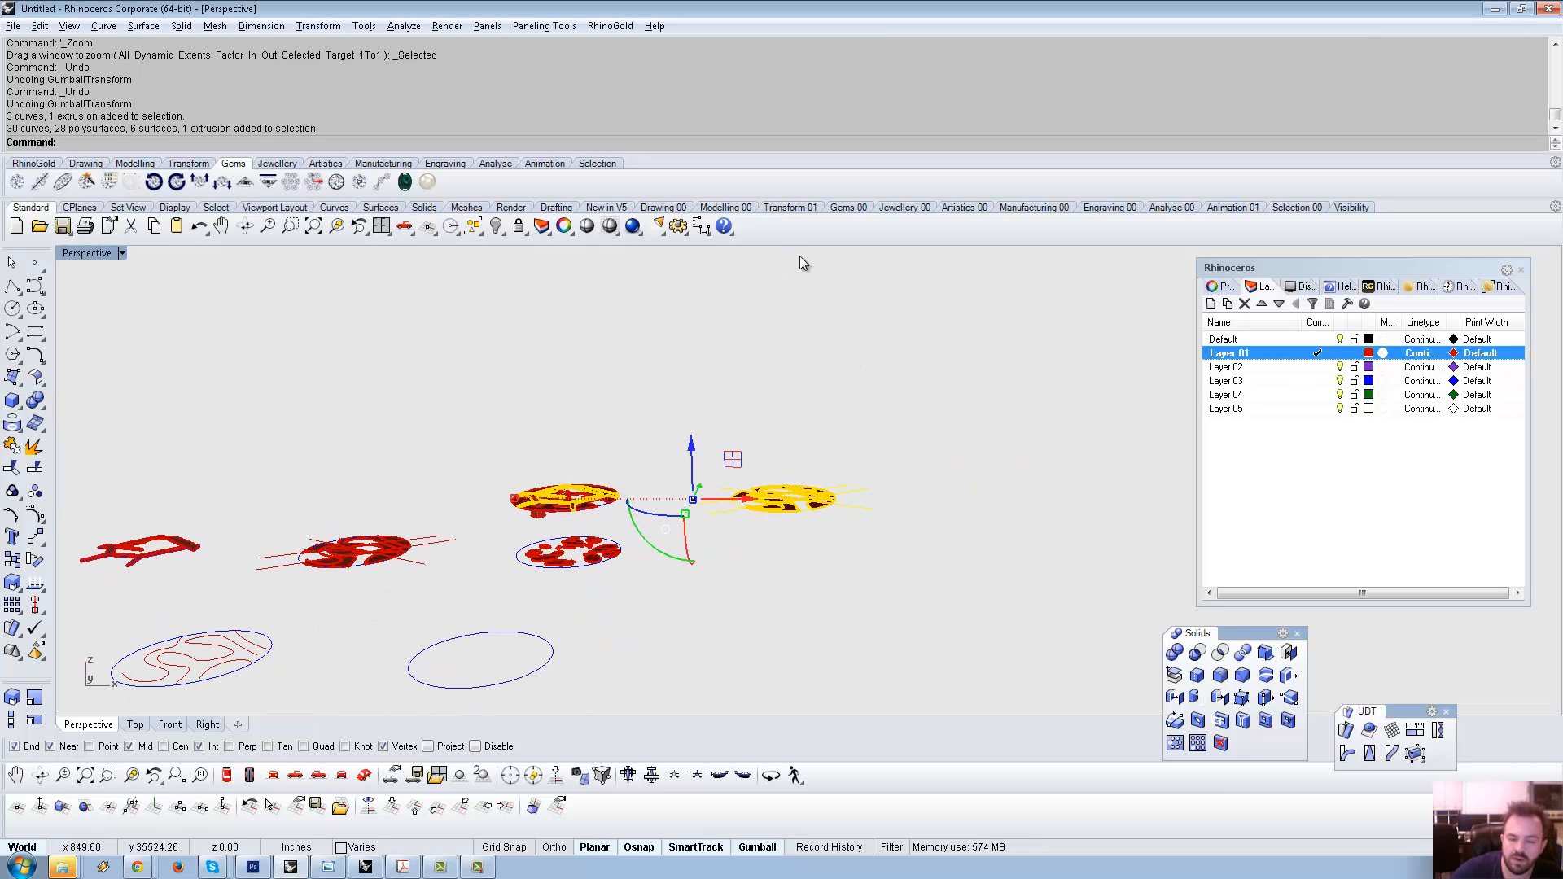
left_click(691, 443)
key("Return")
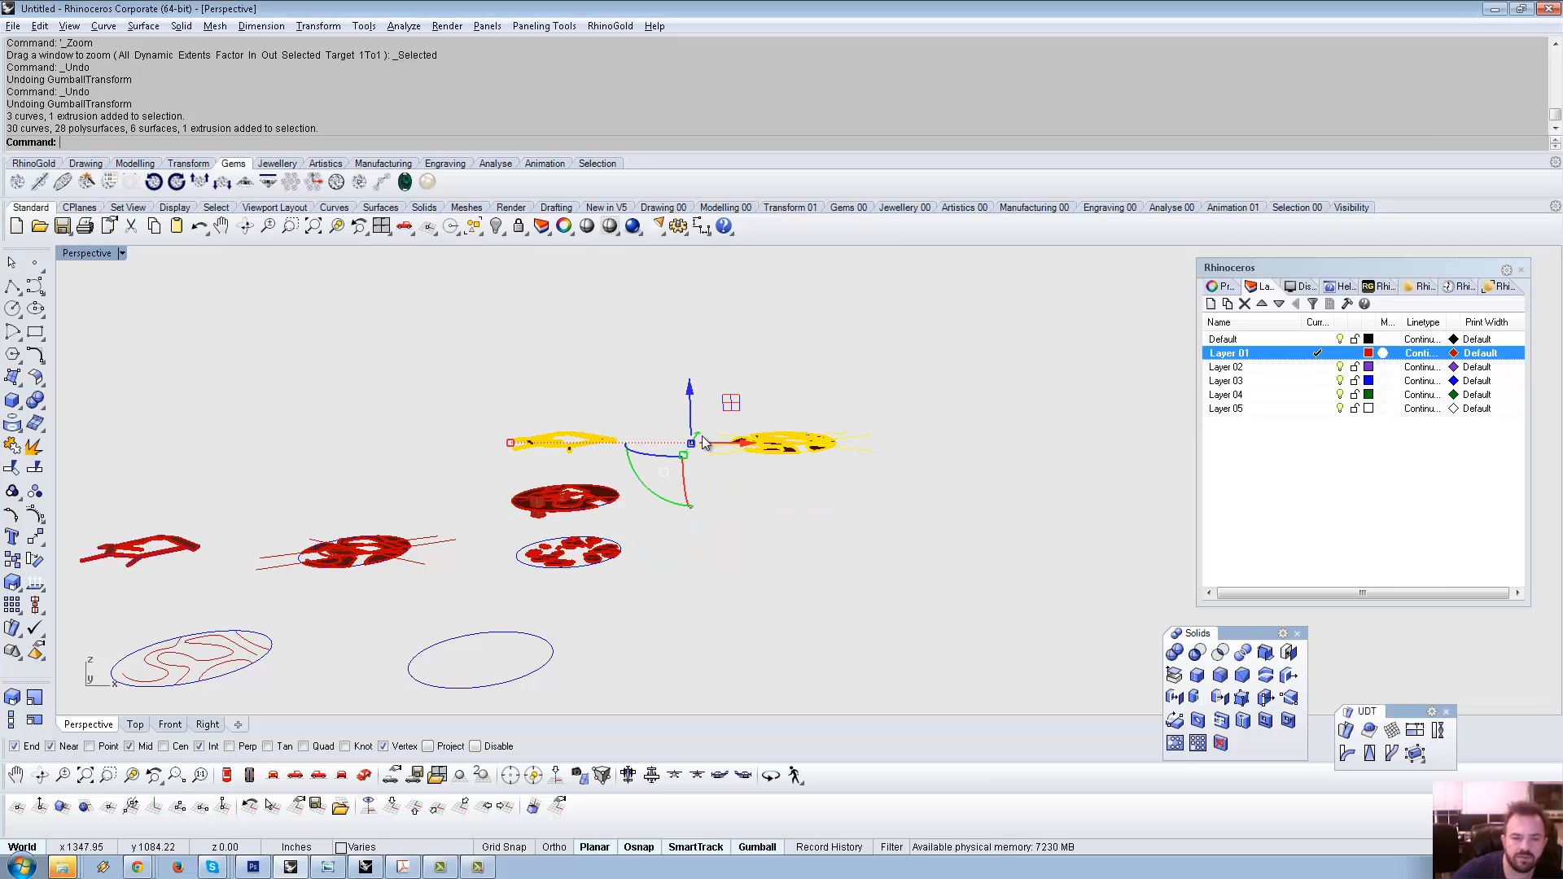
Move the curved solid alone 250 inches back along the X axis so it sits directly over the hexagonal solid.
right_click_drag(727, 372, 758, 358)
left_click(964, 542)
left_click_drag(964, 542, 721, 391)
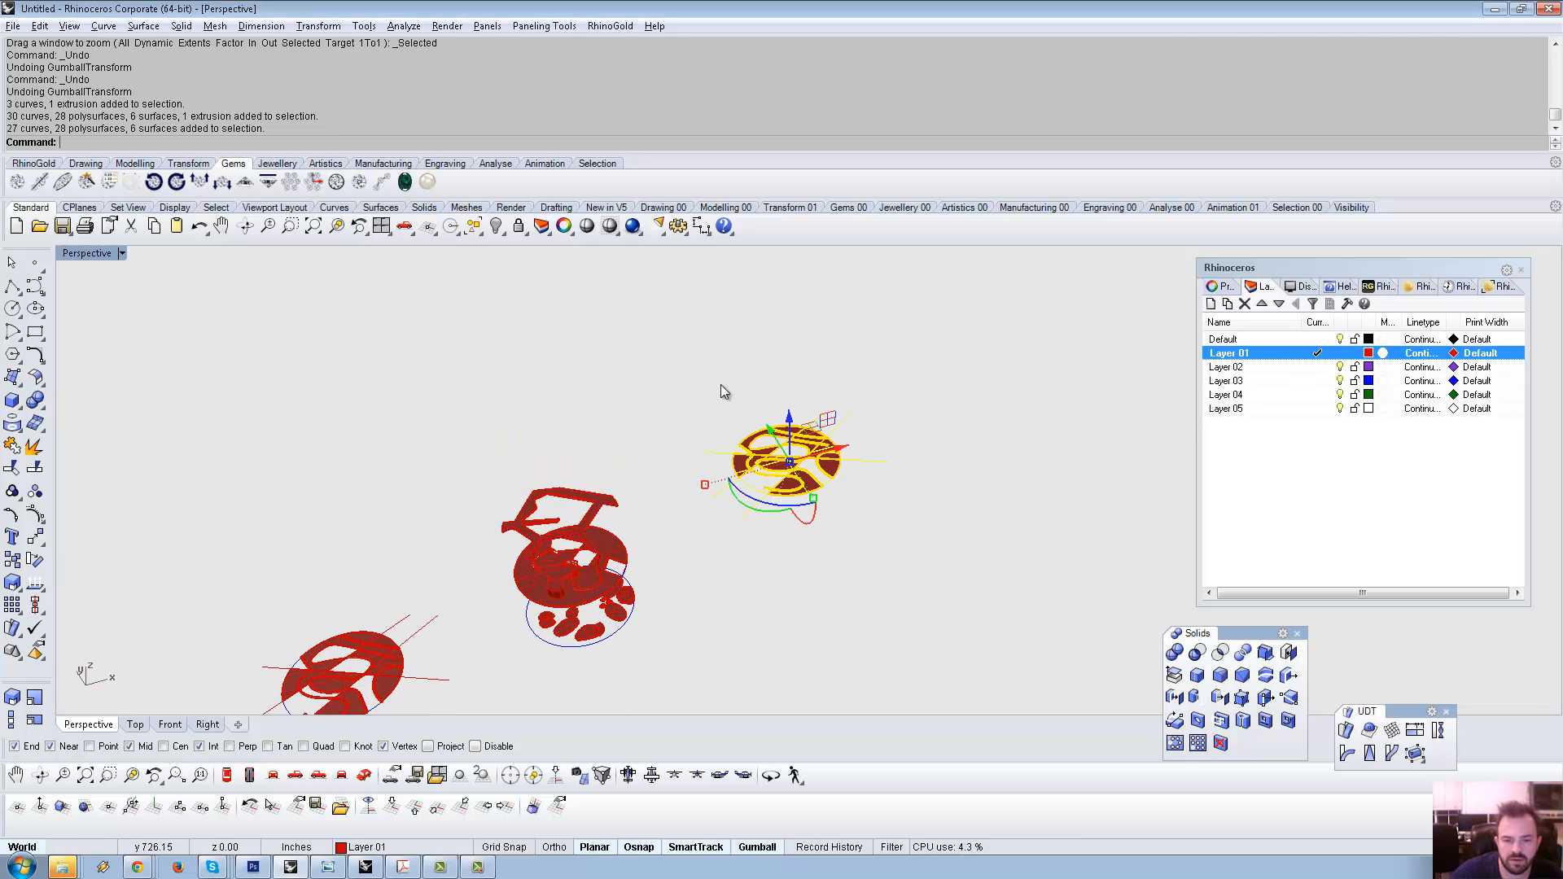
left_click(838, 451)
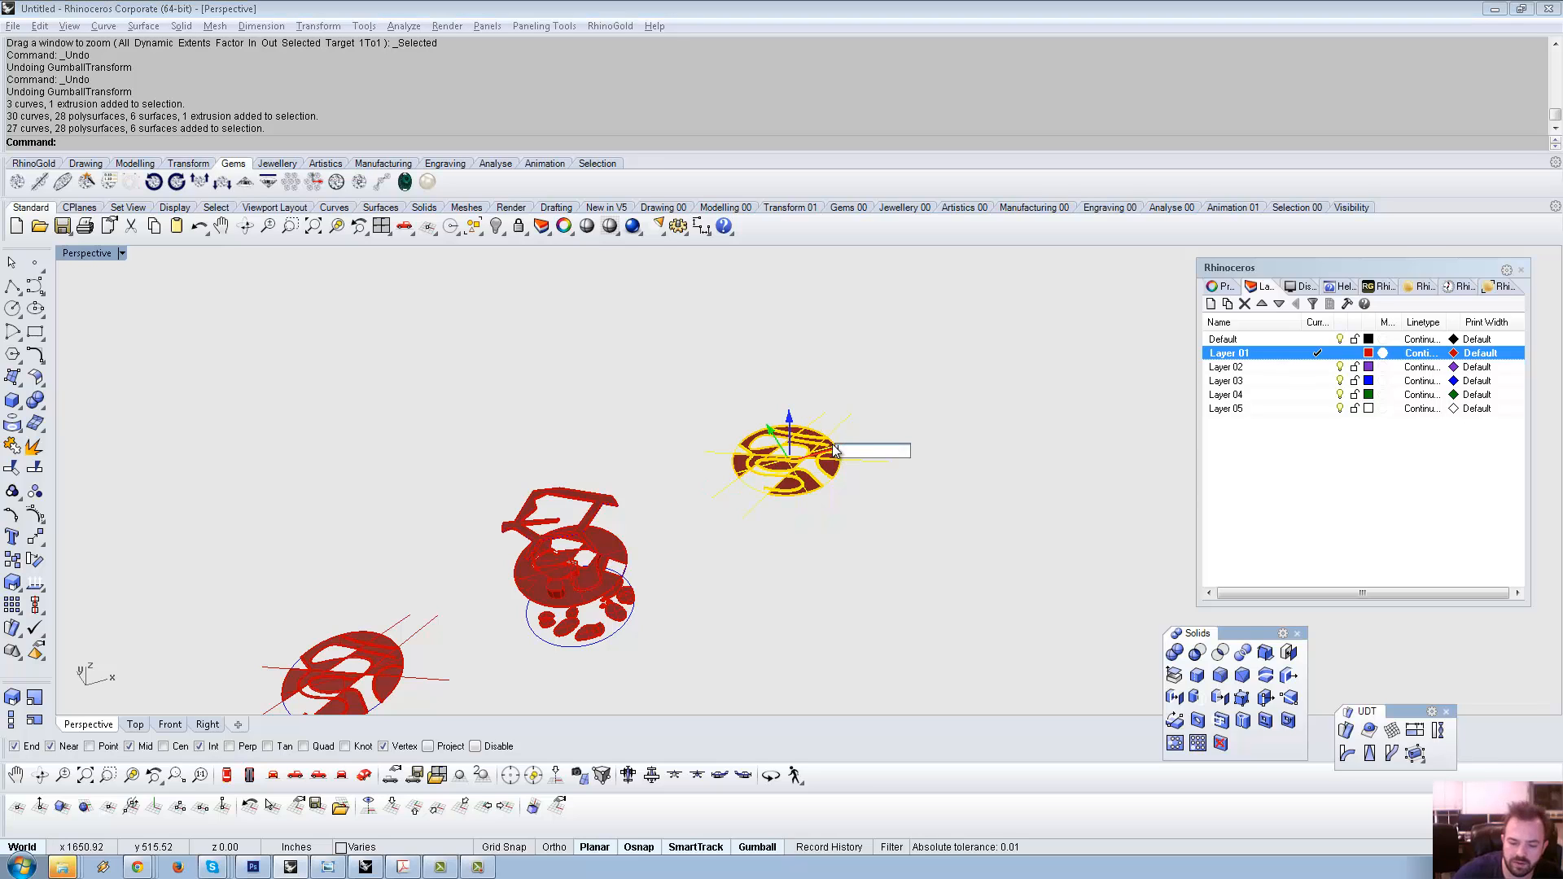
type("25")
key("Return")
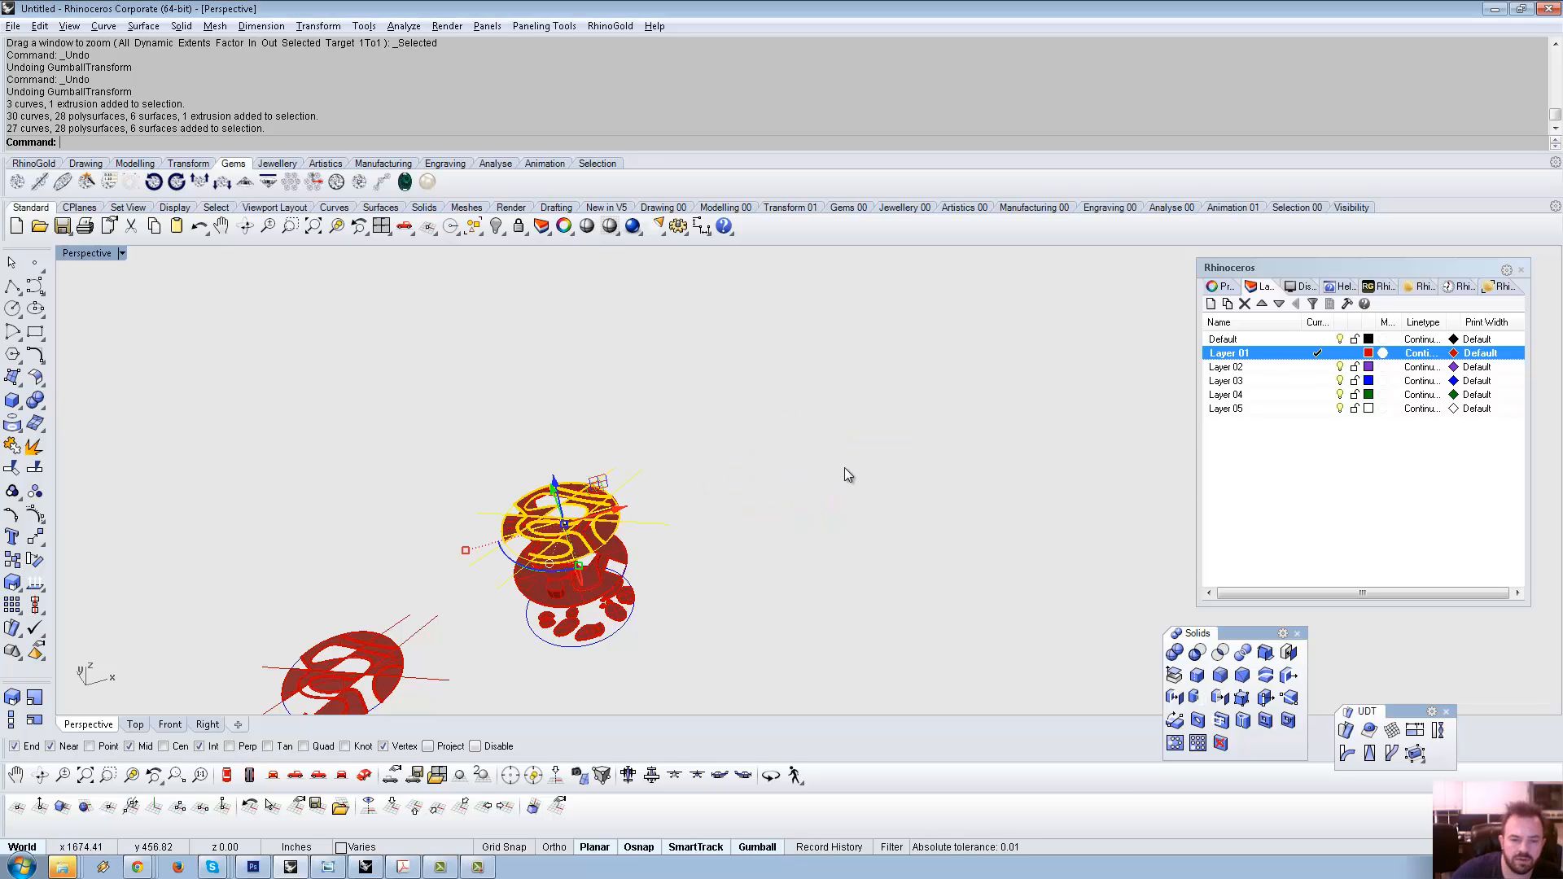
Raise the curved solid one more level along the Z axis to form the evenly spaced top layer of the stack.
right_click_drag(844, 472, 580, 381)
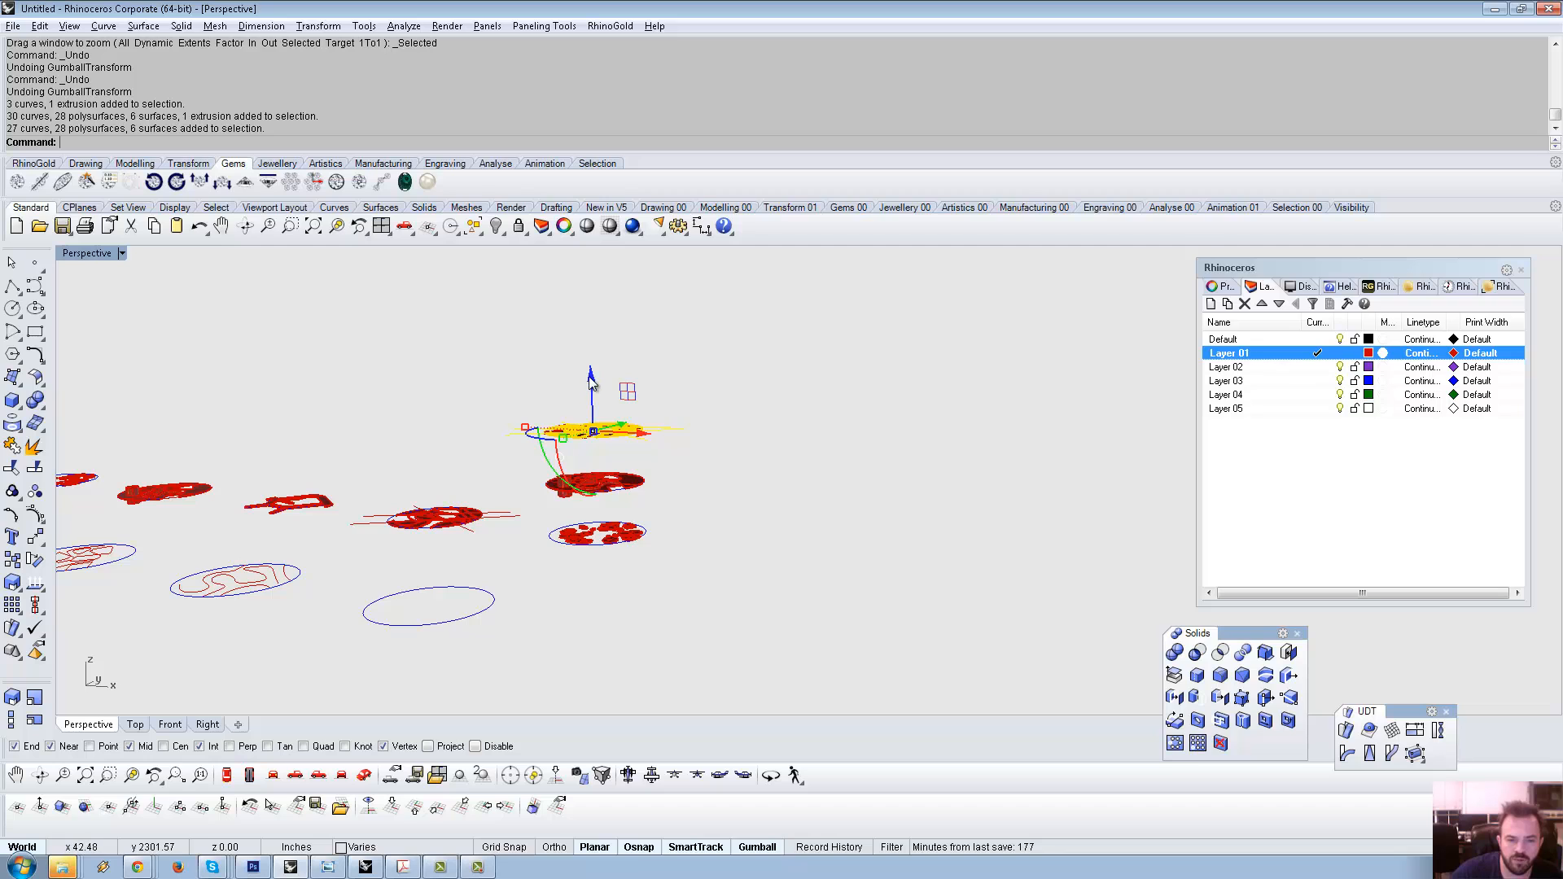
left_click(590, 376)
type("7")
key("Return")
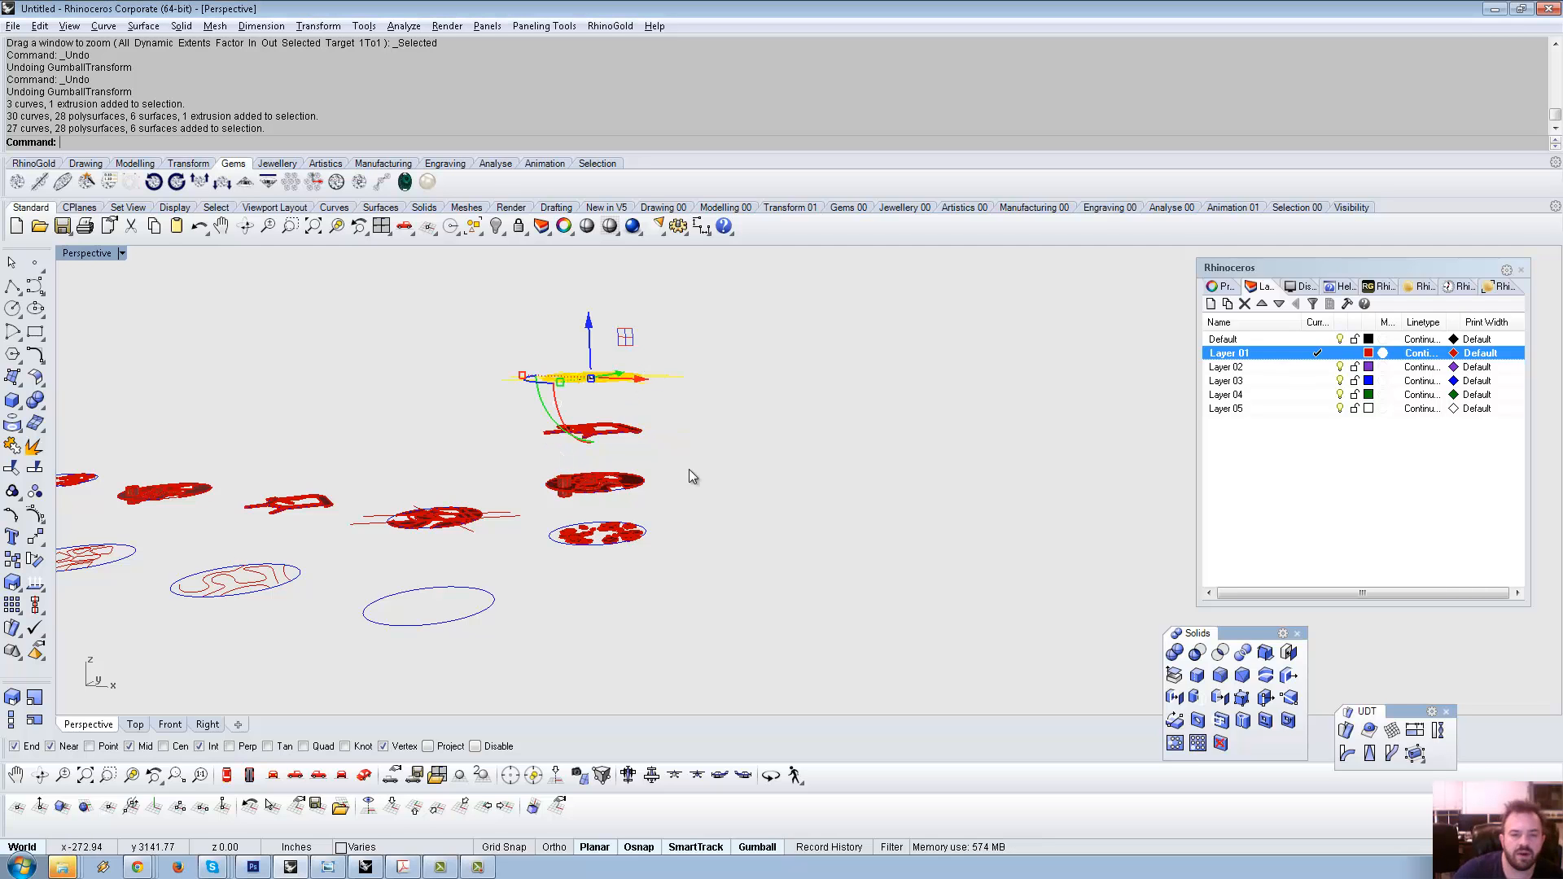
Examine the four-level stack in perspective together with the solid row and the outline row, marking them with selection windows.
left_click(686, 465)
right_click_drag(677, 457, 765, 431)
left_click_drag(578, 376, 823, 599)
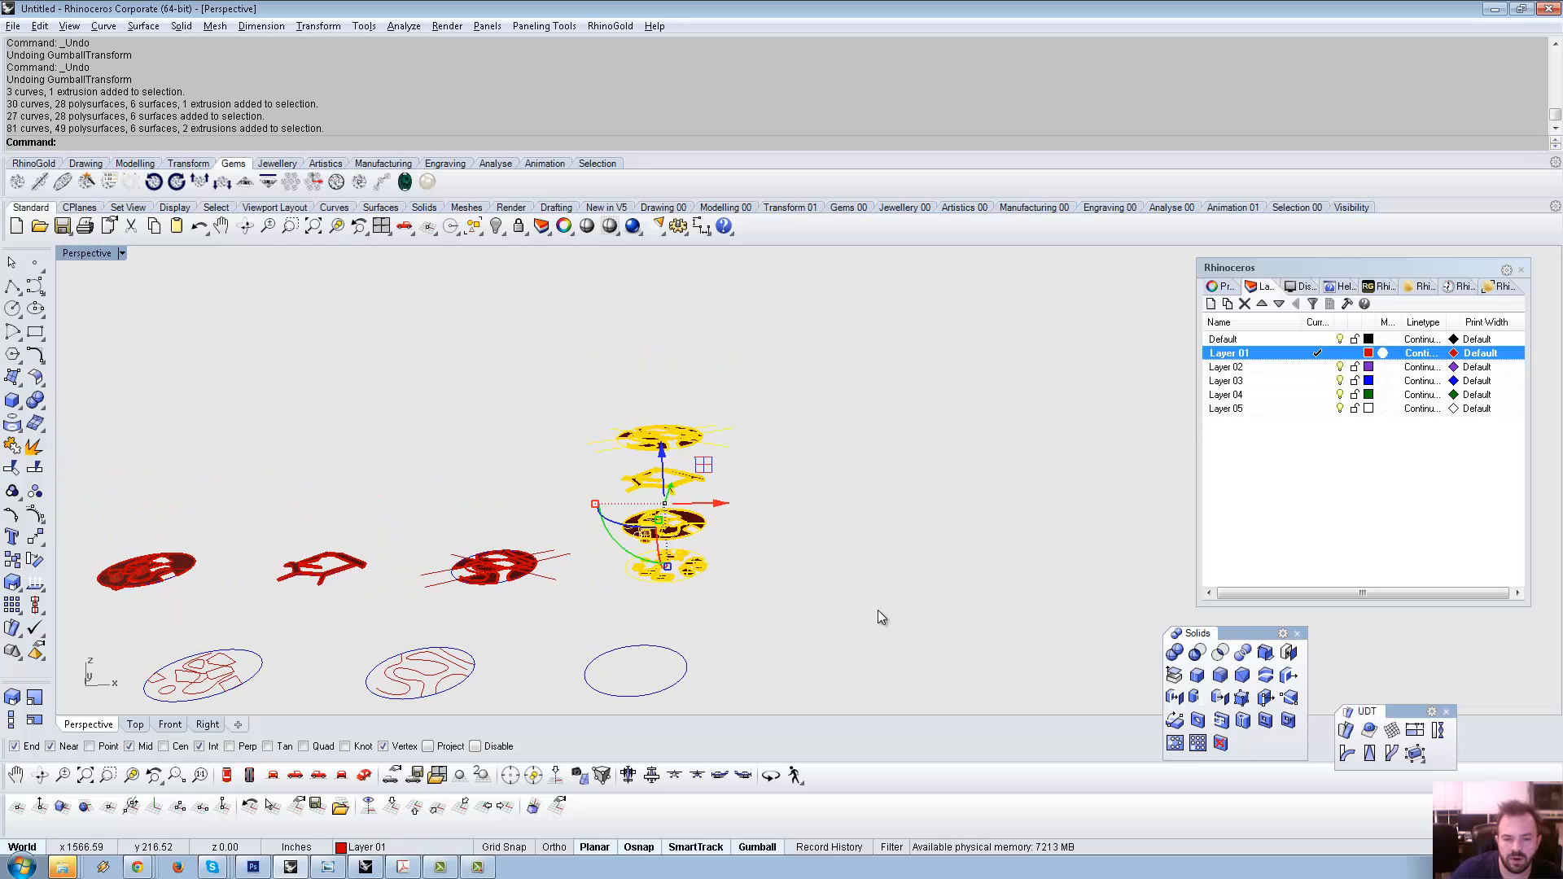
left_click(718, 505)
left_click(901, 521)
mouse_move(892, 480)
right_mouse_down()
mouse_move(861, 511)
mouse_move(877, 490)
mouse_move(898, 497)
right_mouse_up()
scroll(861, 511, "down", 6)
right_click_drag(897, 497, 820, 621)
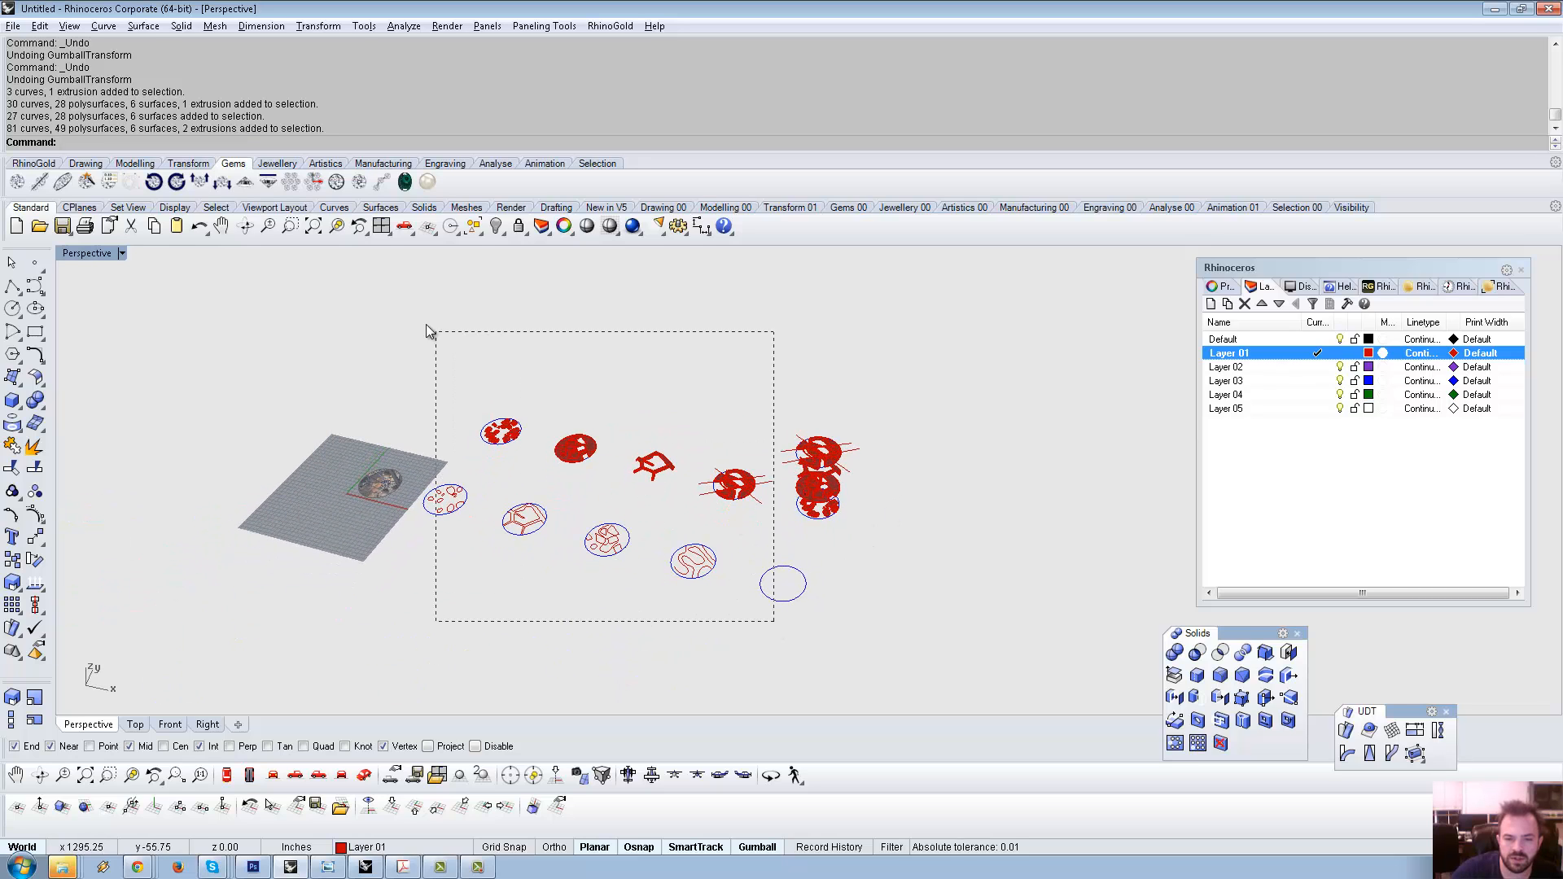
left_click_drag(259, 233, 259, 233)
left_click_drag(912, 360, 418, 564)
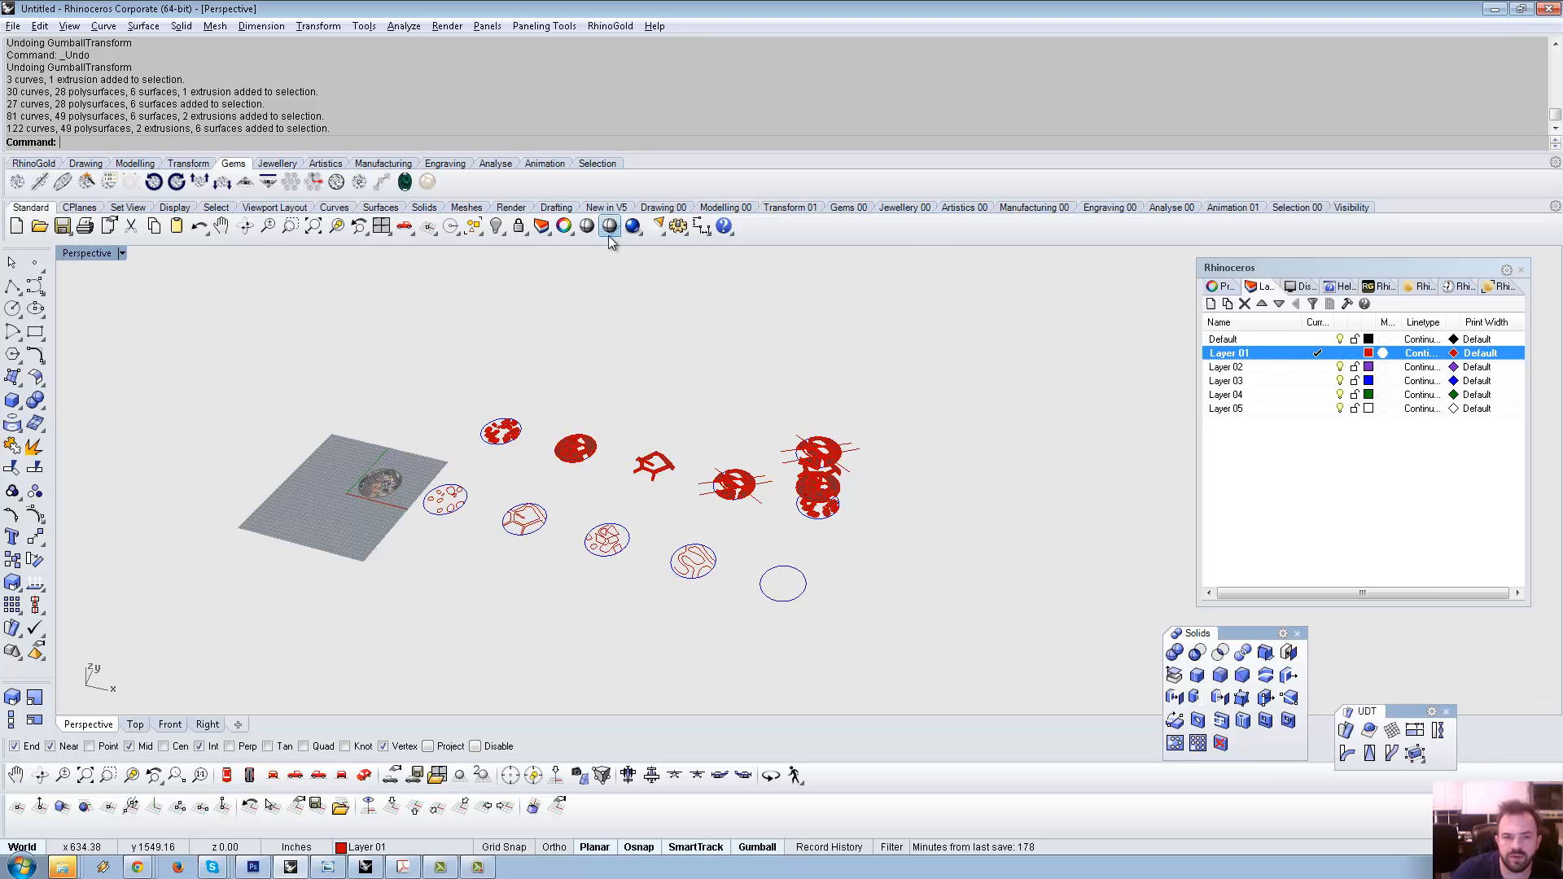
left_click_drag(890, 369, 359, 610)
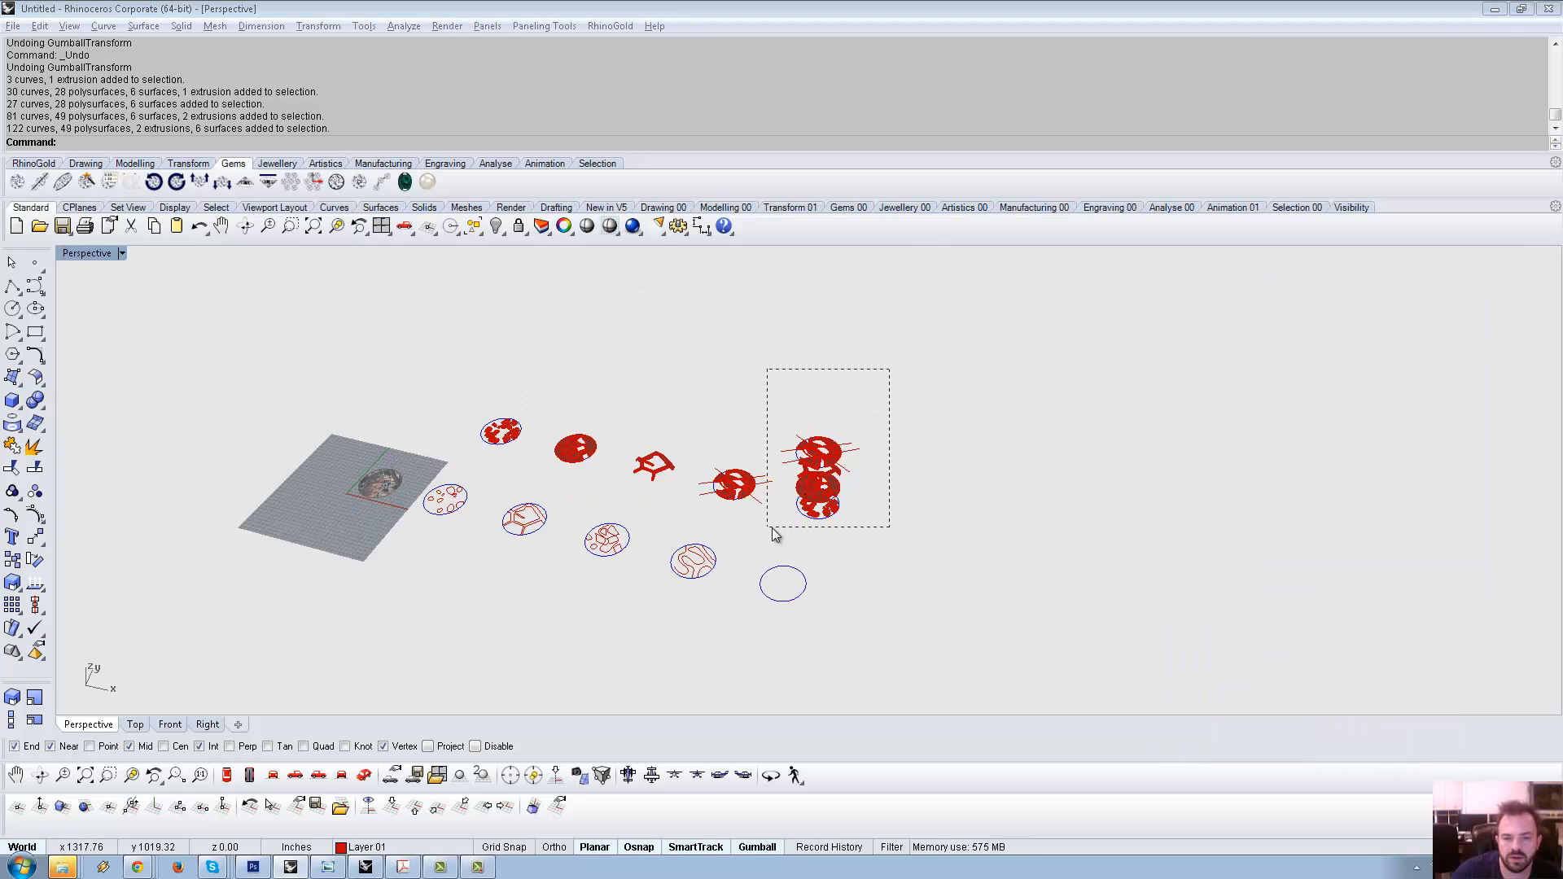
Move the whole four-level solid stack from its base circle to the matching quadrant point of the photo disc at the origin.
left_click_drag(774, 533, 782, 539)
scroll(822, 533, "up", 8)
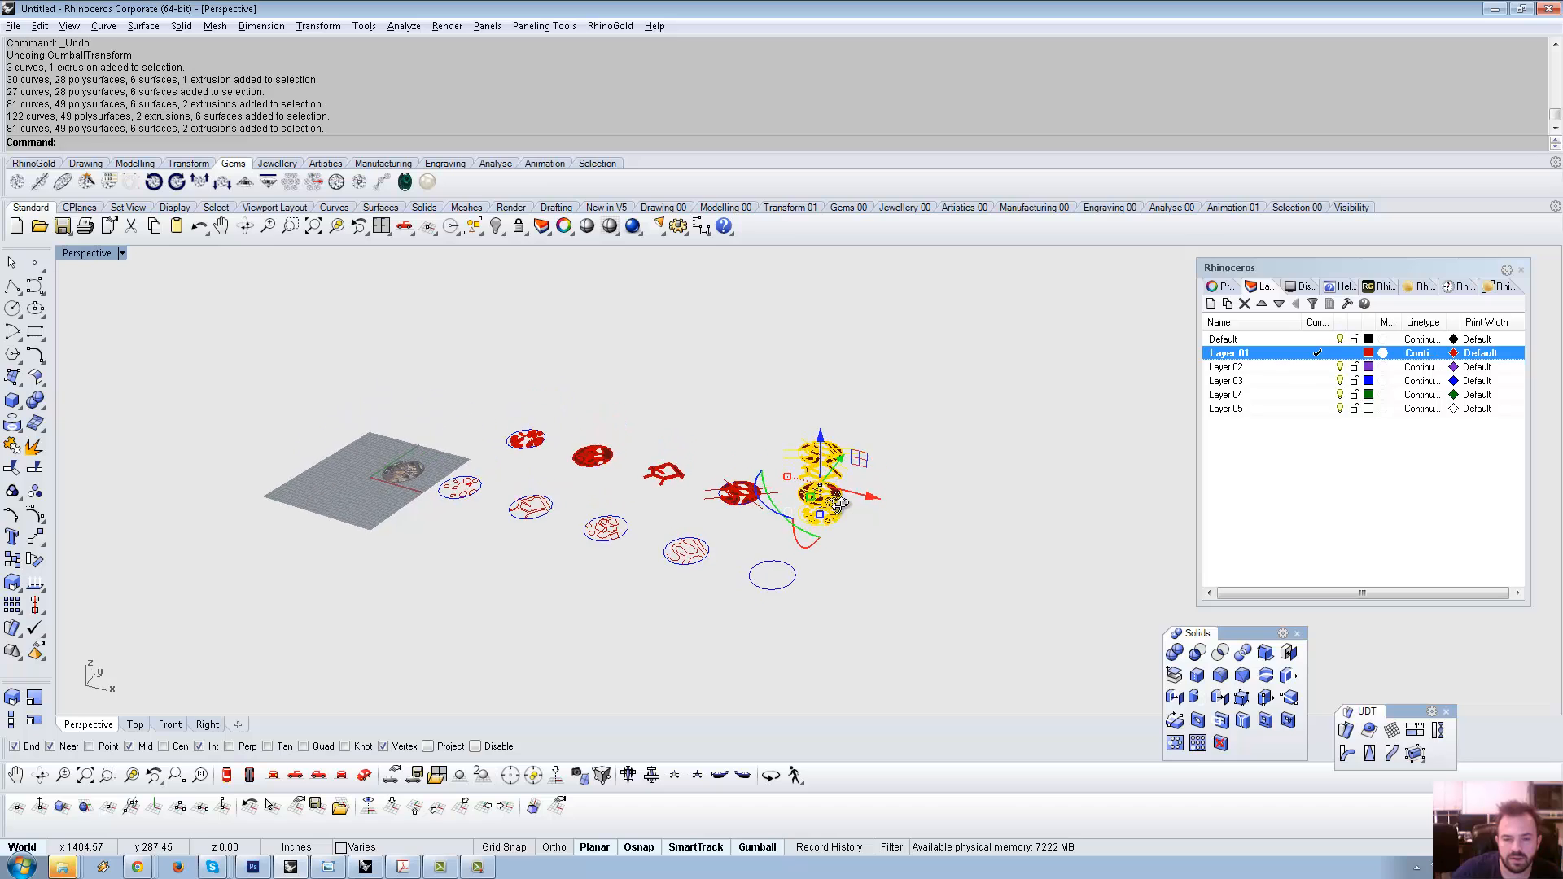
type("m")
key("Return")
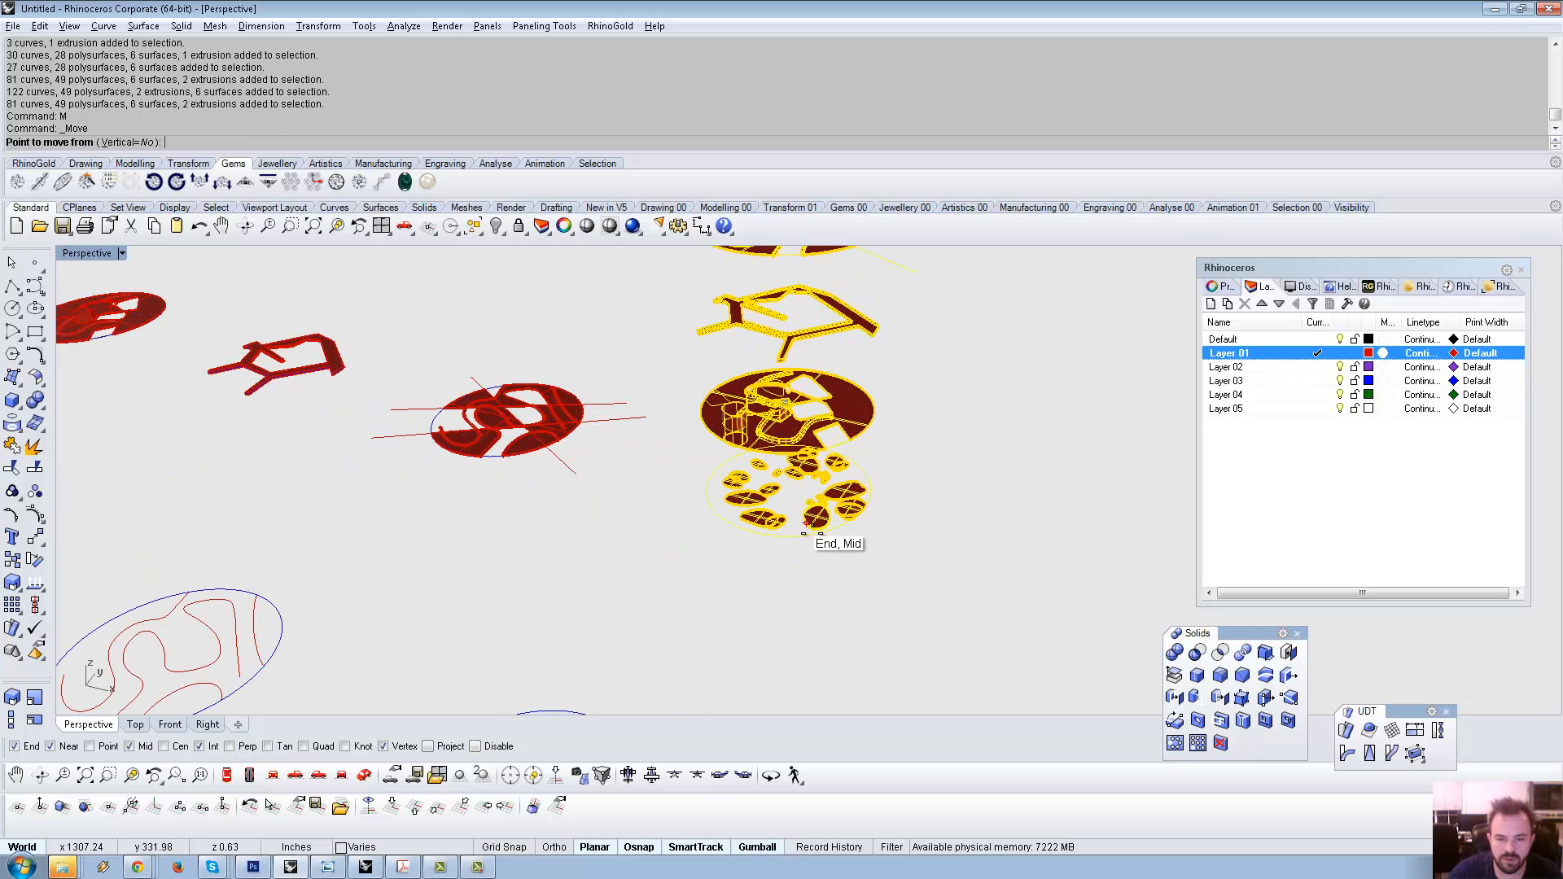
left_click(751, 532)
scroll(809, 525, "down", 8)
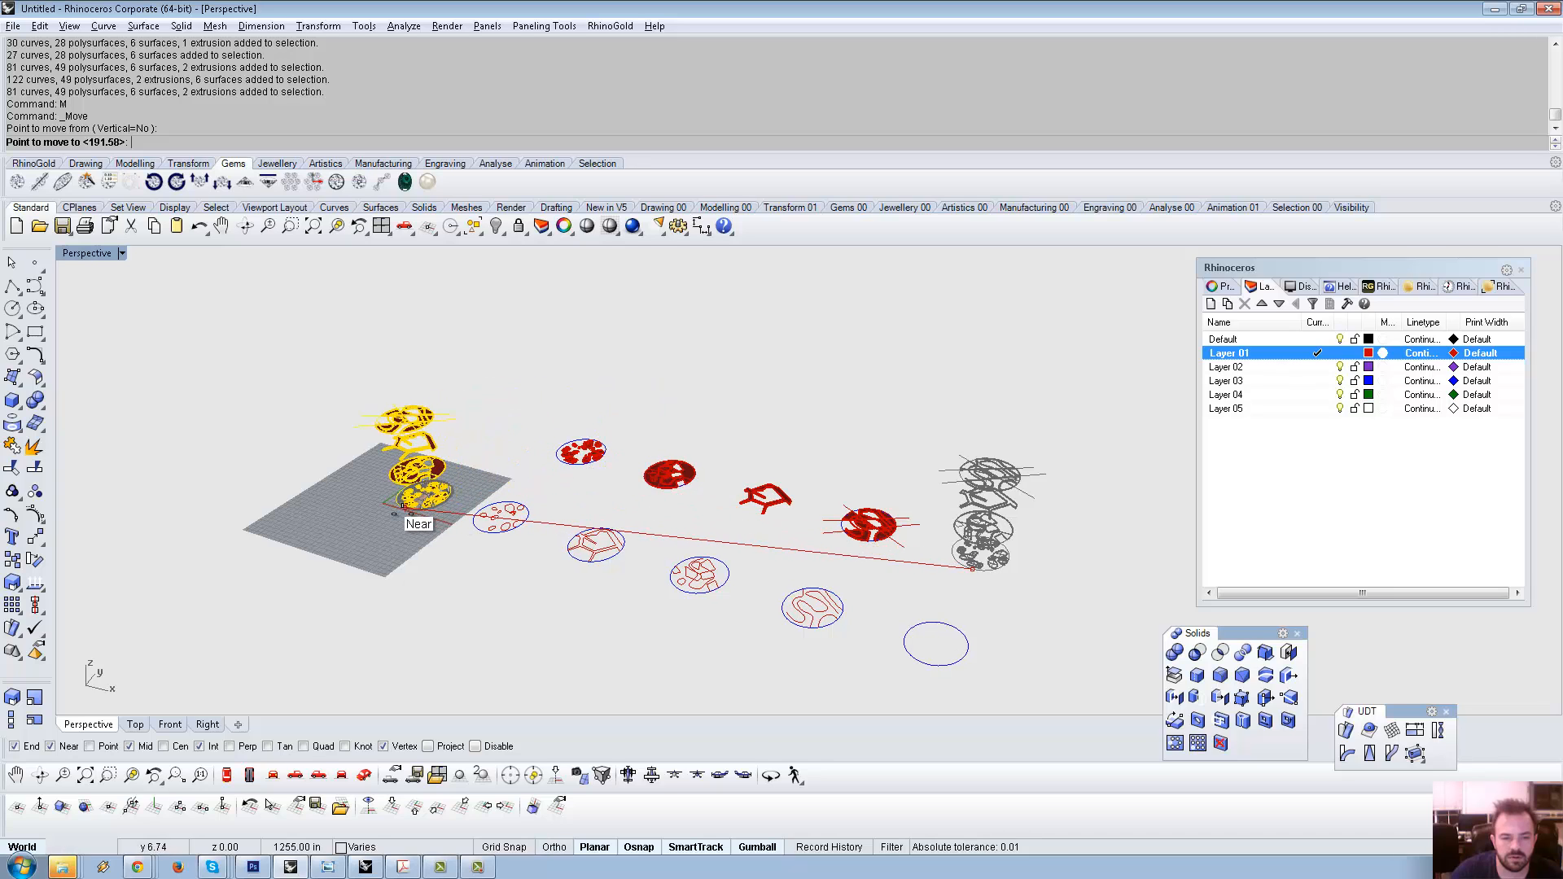
left_click(317, 750)
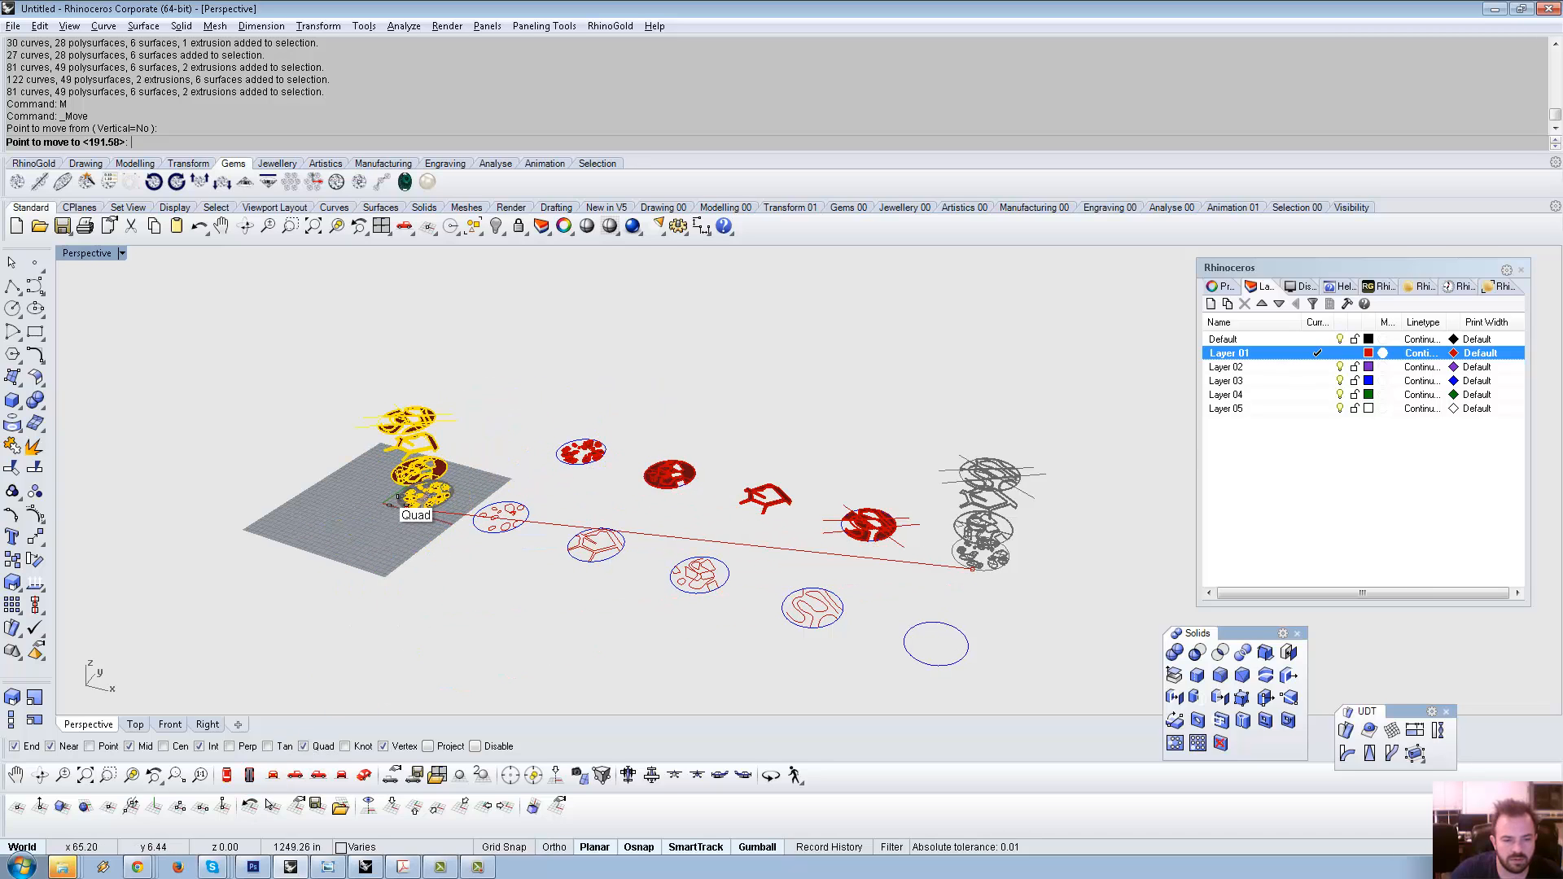
left_click(369, 520)
scroll(371, 481, "up", 6)
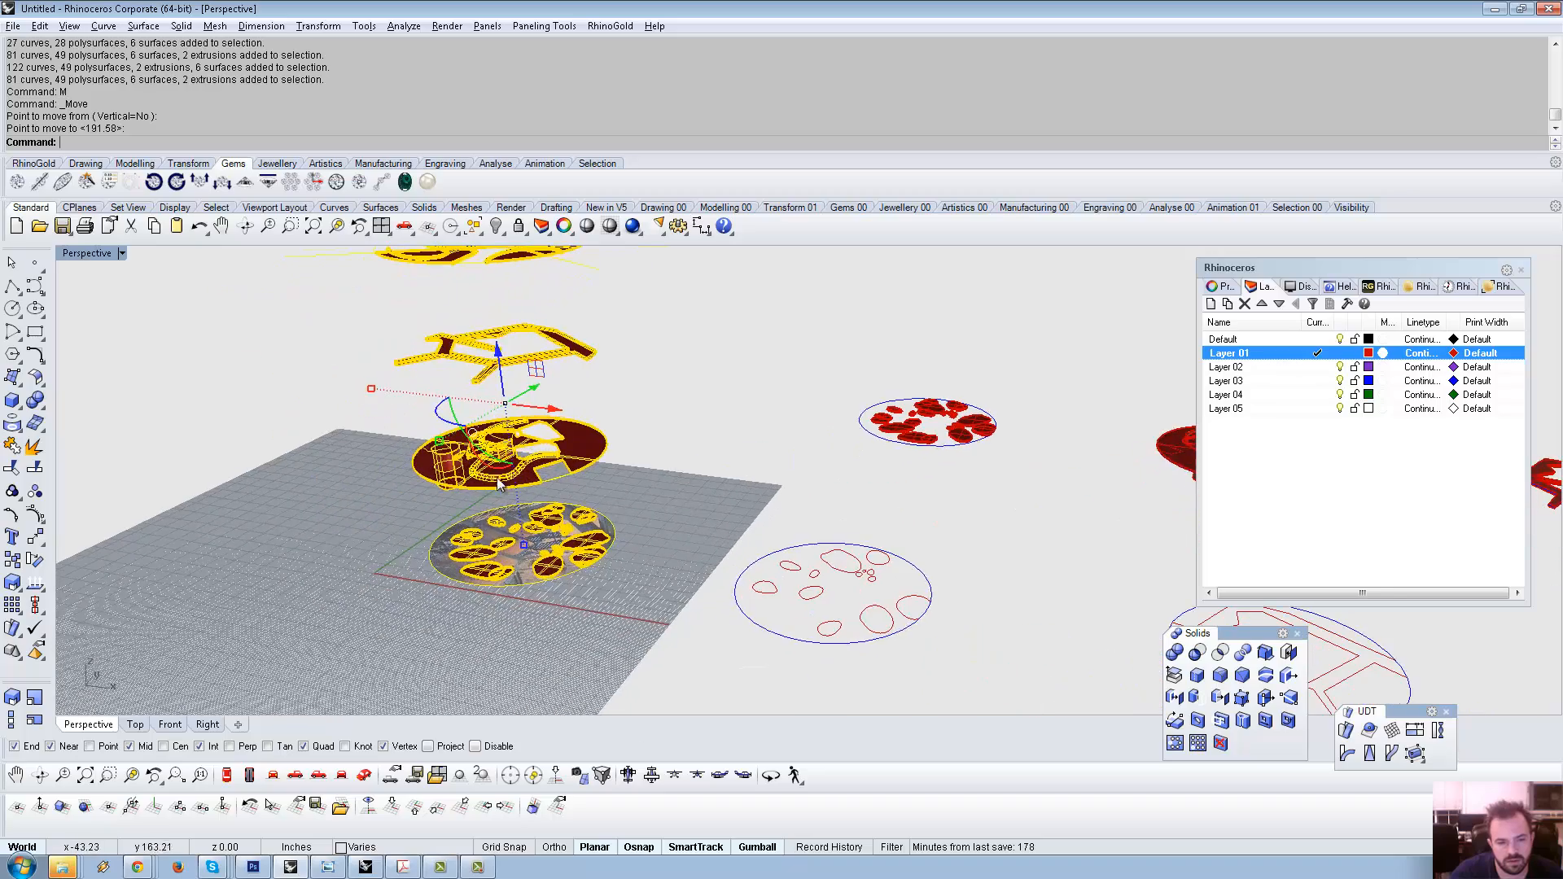
key("Escape")
Unlock the locked pebble photo disc beneath the stack.
scroll(547, 574, "up", 7)
right_click_drag(511, 617, 509, 562, "shift")
scroll(646, 498, "down", 8)
mouse_move(509, 562)
right_mouse_down()
mouse_move(502, 649)
mouse_move(483, 652)
mouse_move(508, 582)
right_mouse_up()
scroll(509, 582, "up", 3)
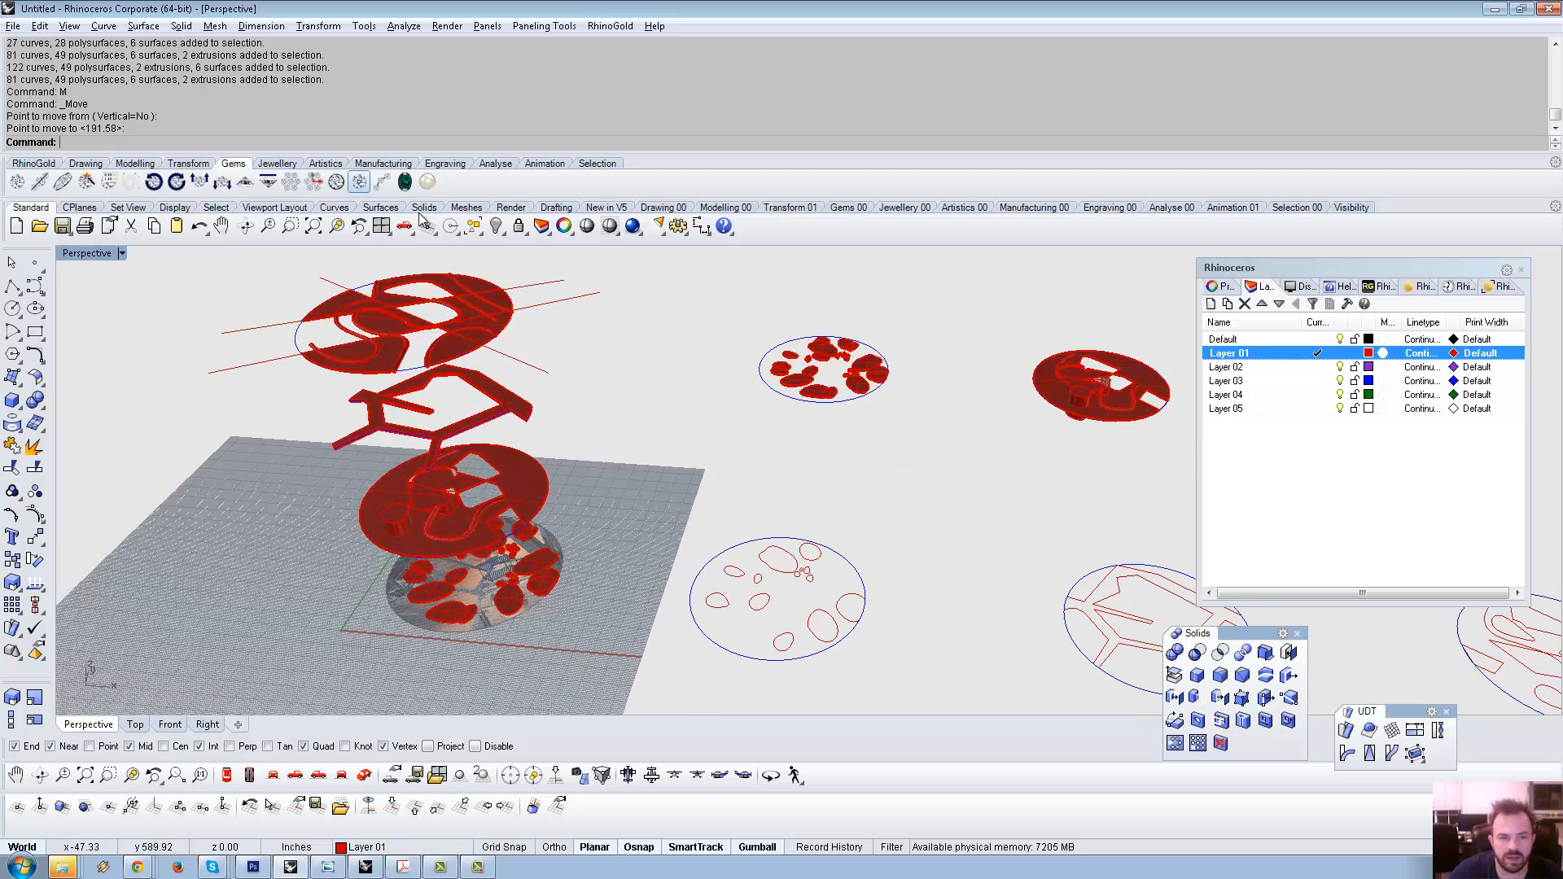
right_click(515, 222)
Raise the photo disc along the Z axis in stages, past the angular and hexagonal levels to the curved solid.
scroll(499, 643, "up", 5)
left_click(457, 482)
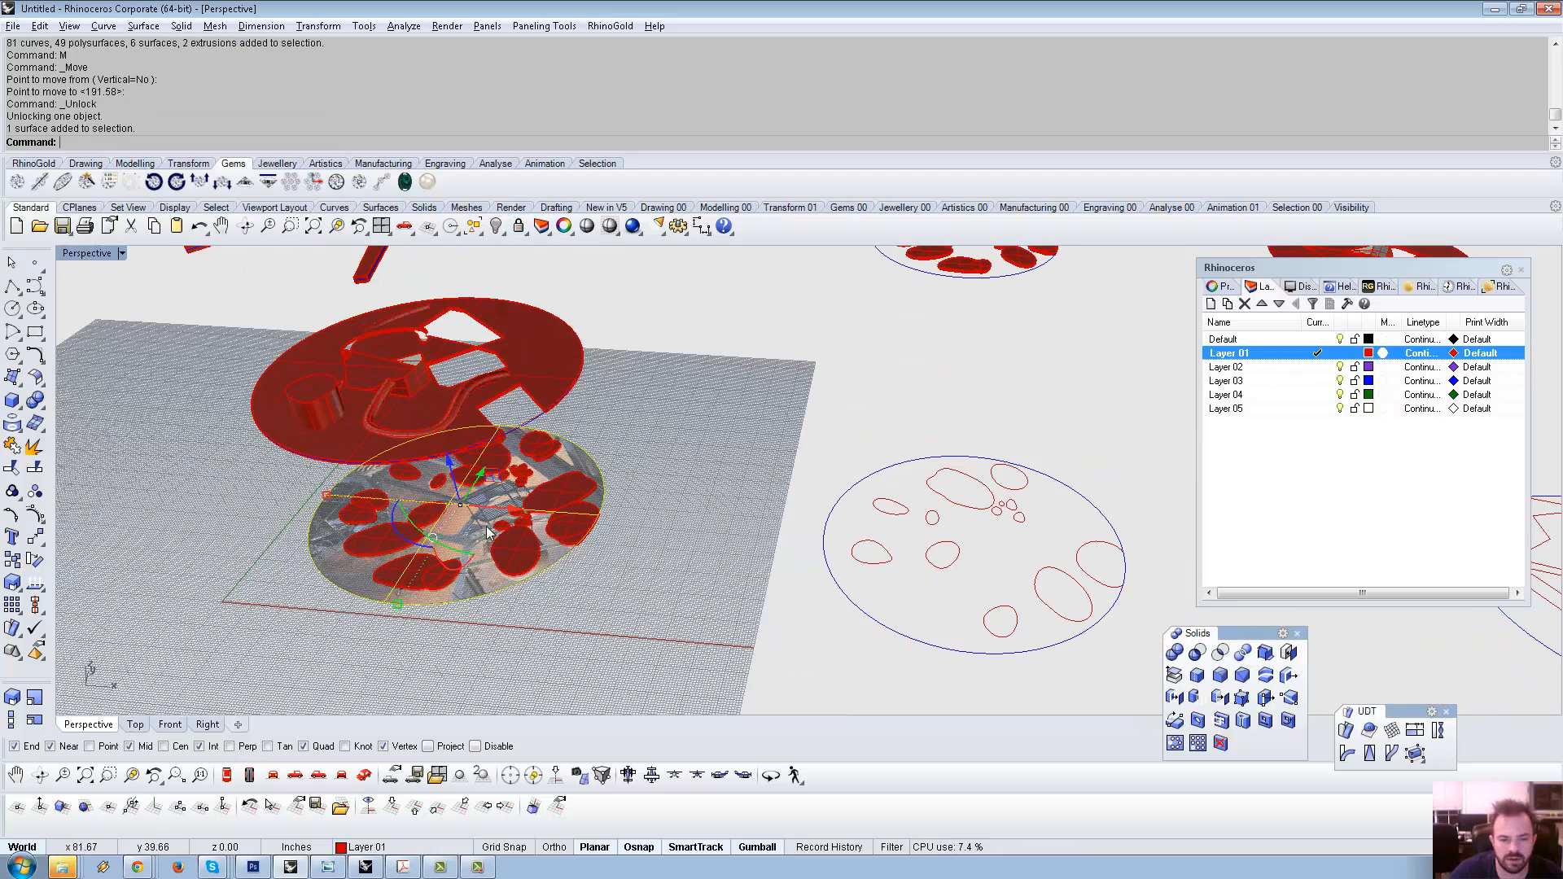
right_click_drag(457, 482, 473, 513, "shift")
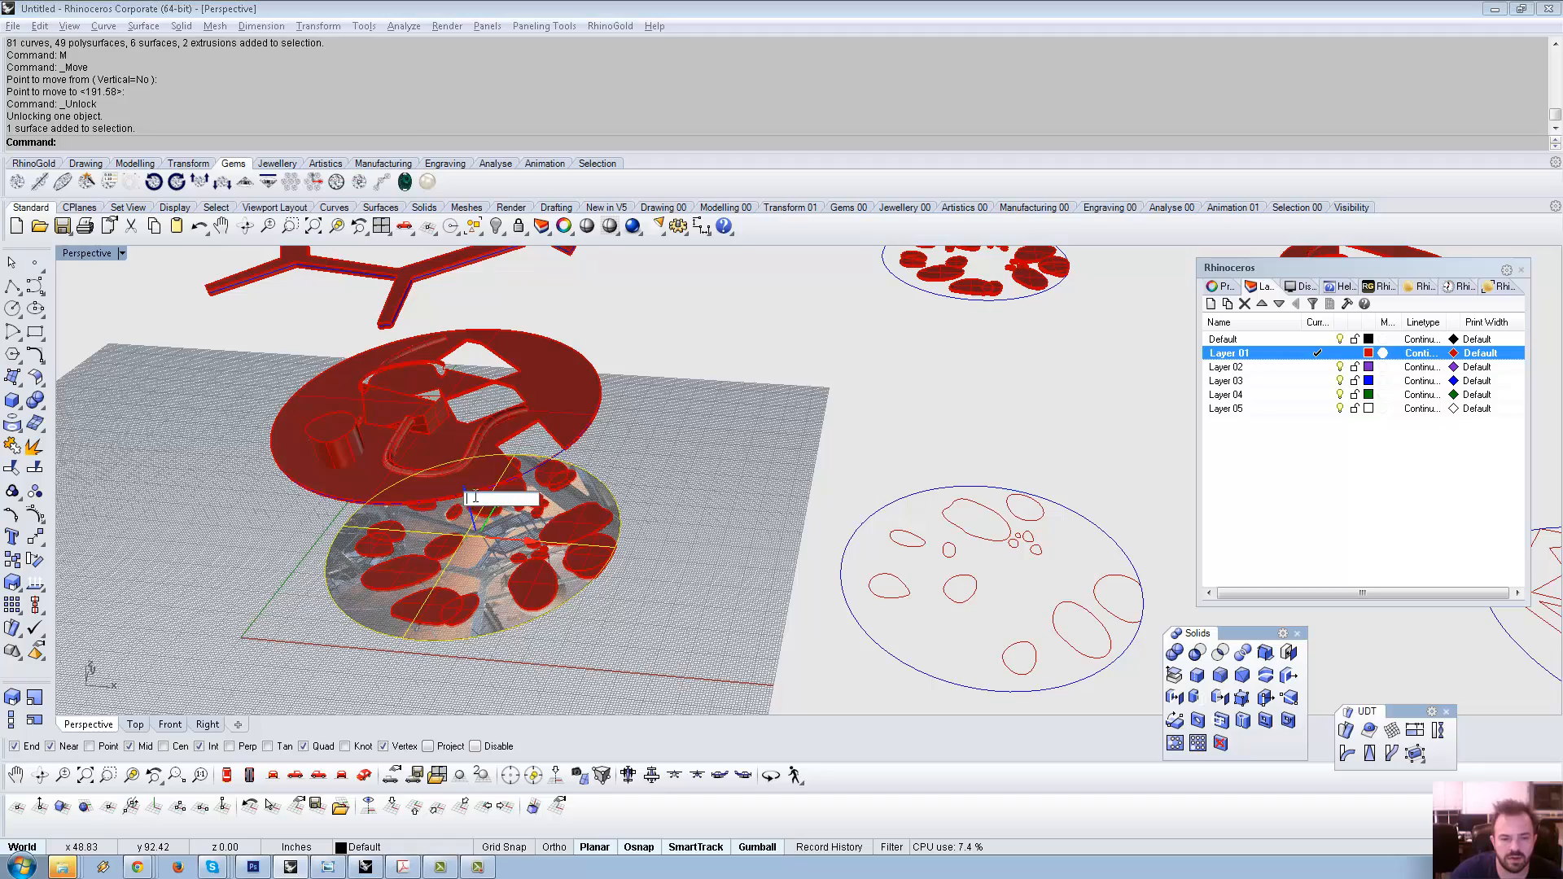
left_click(491, 571)
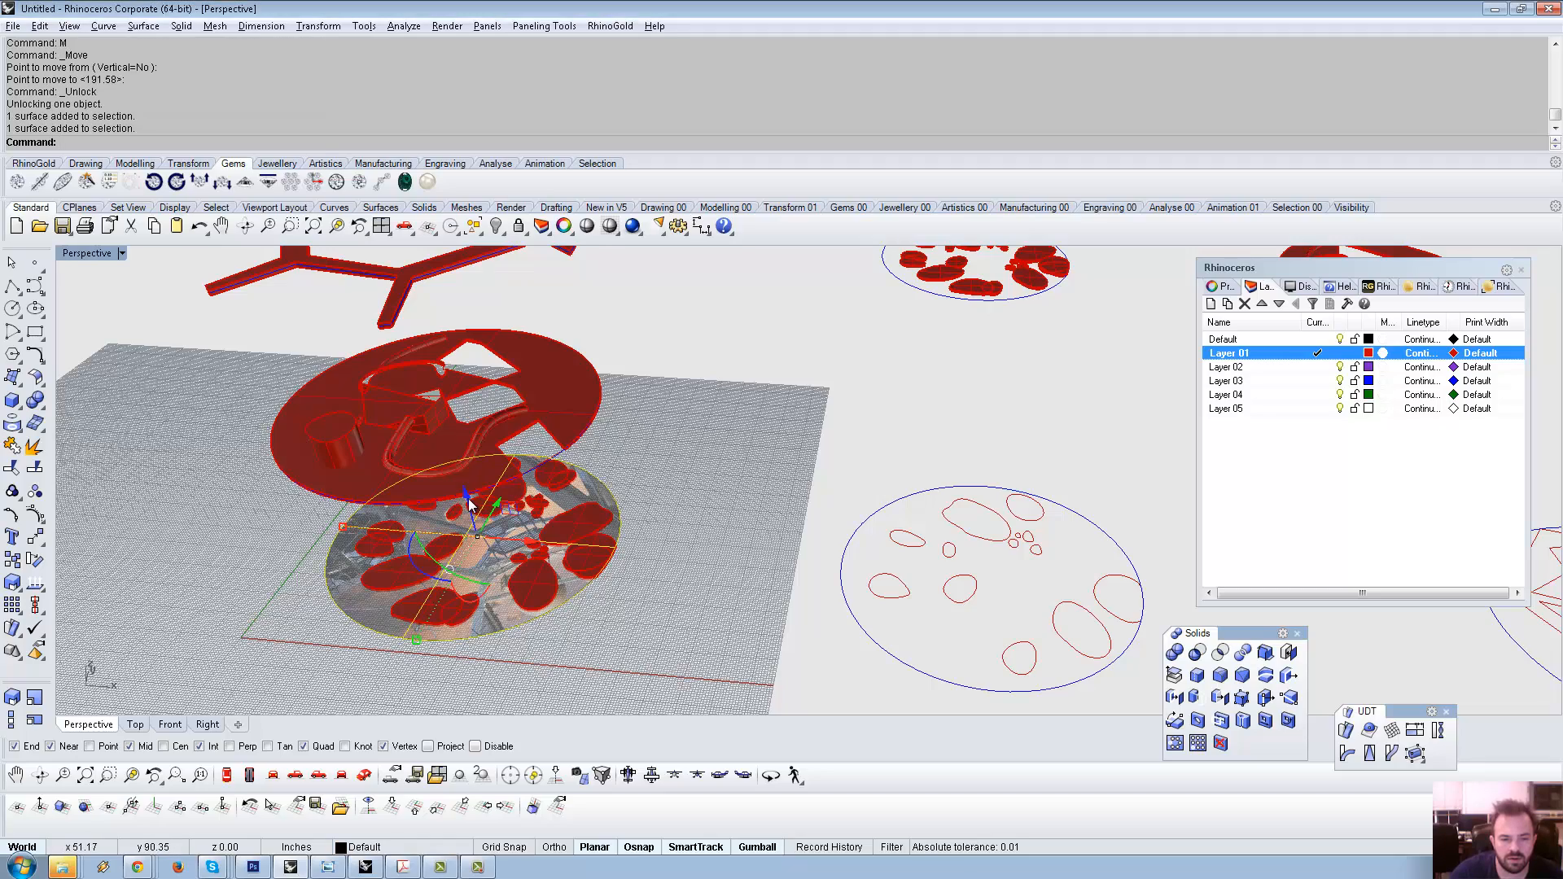
left_click_drag(469, 502, 452, 324)
right_click_drag(479, 320, 485, 432, "shift")
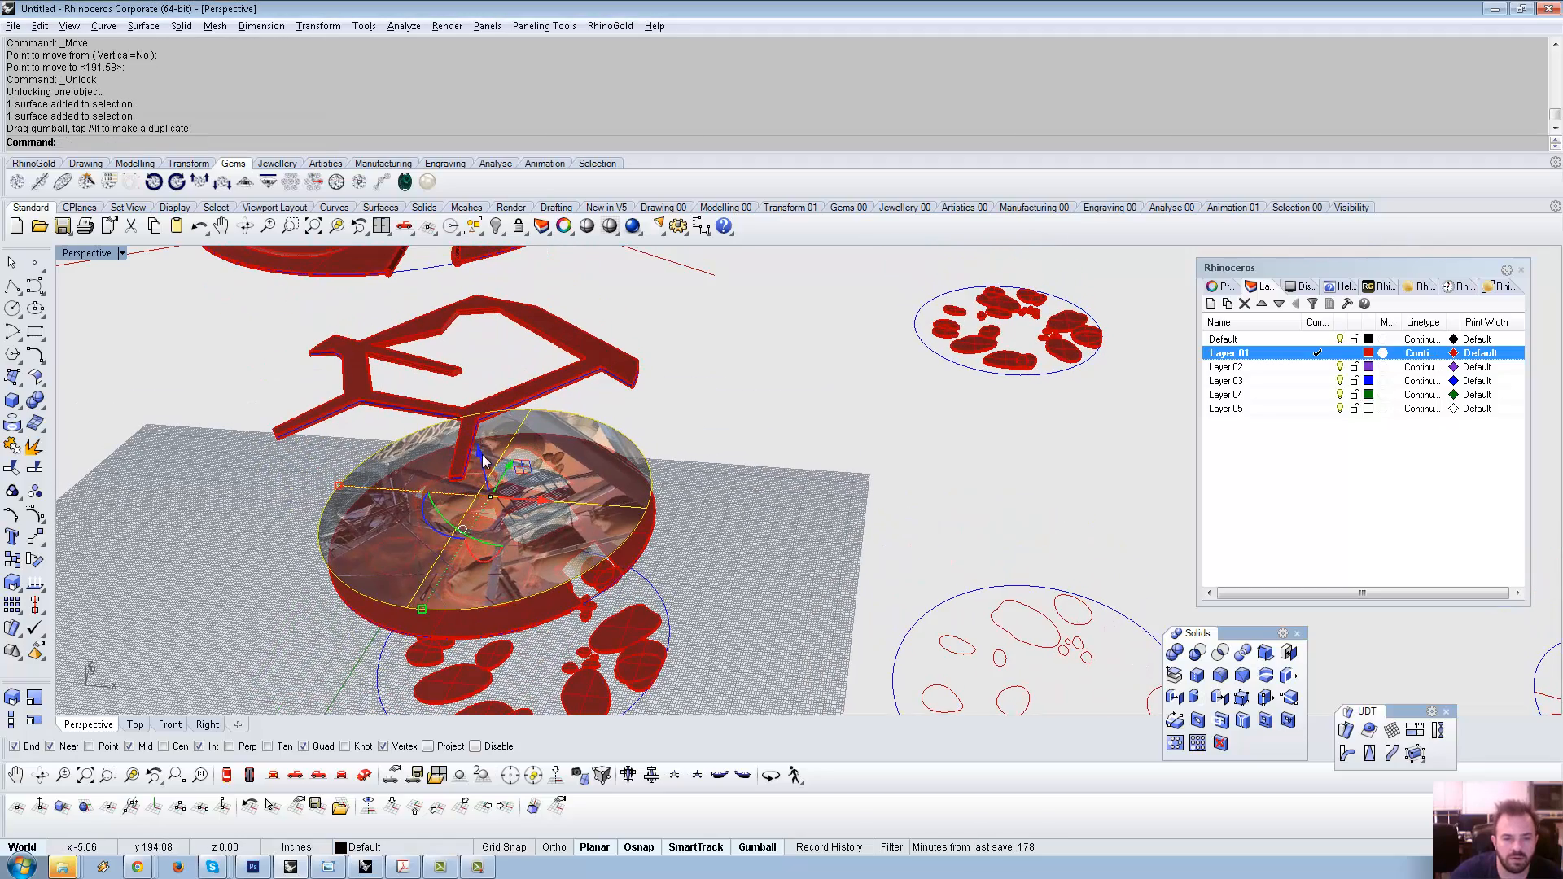
left_click_drag(482, 457, 452, 325)
scroll(500, 330, "down", 4)
right_click_drag(502, 334, 522, 442, "shift")
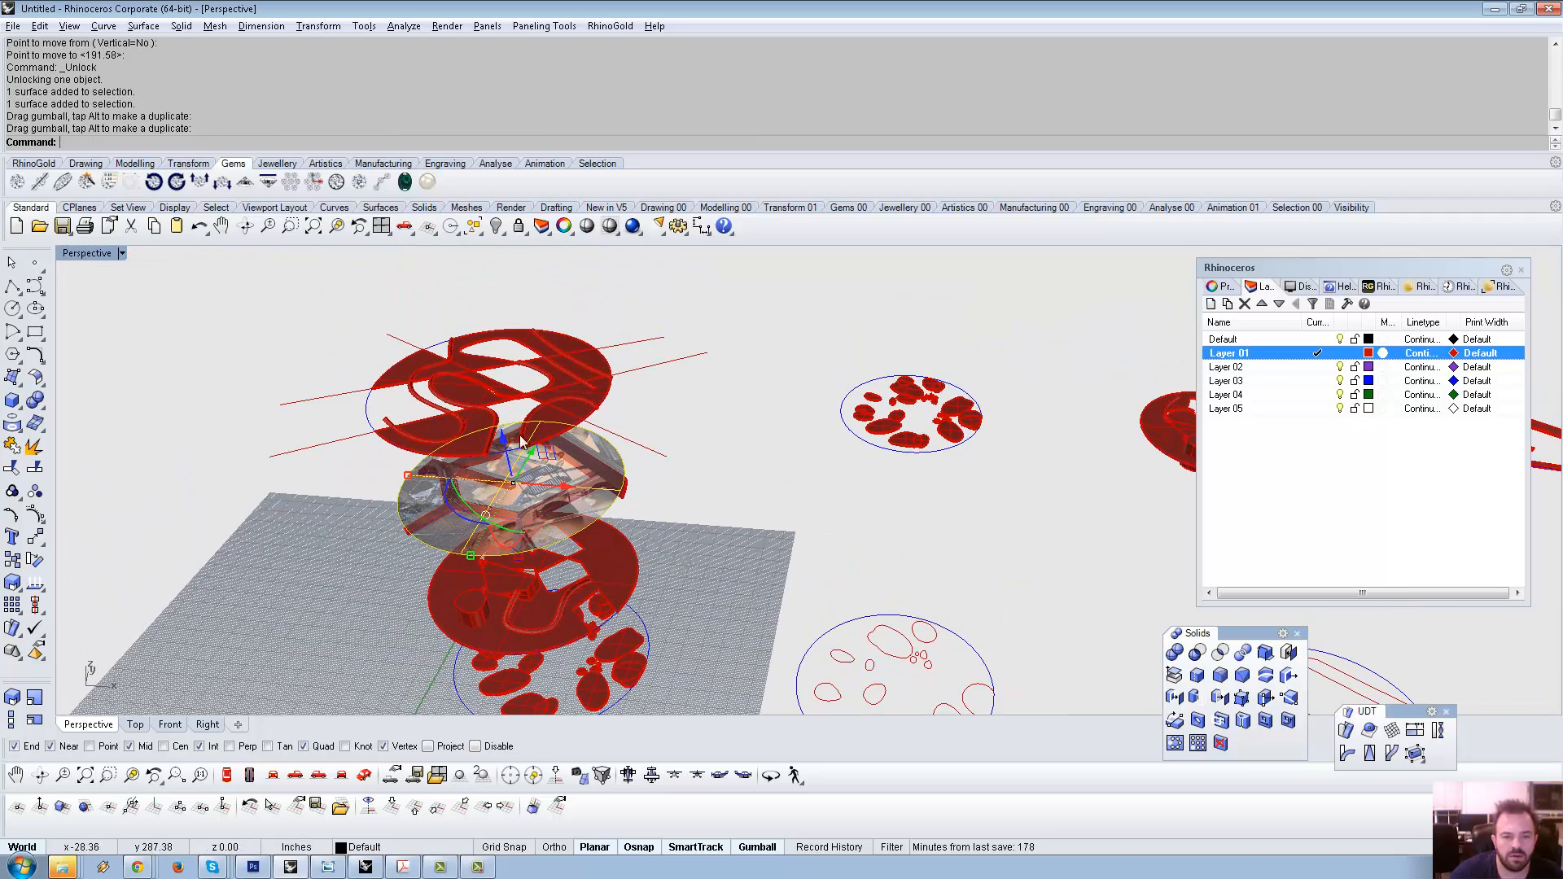
left_click_drag(503, 444, 496, 339)
left_click(637, 335)
Raise the photo disc further along the Z axis so it floats above the curved solid at the top of the stack.
right_click_drag(537, 340, 524, 415)
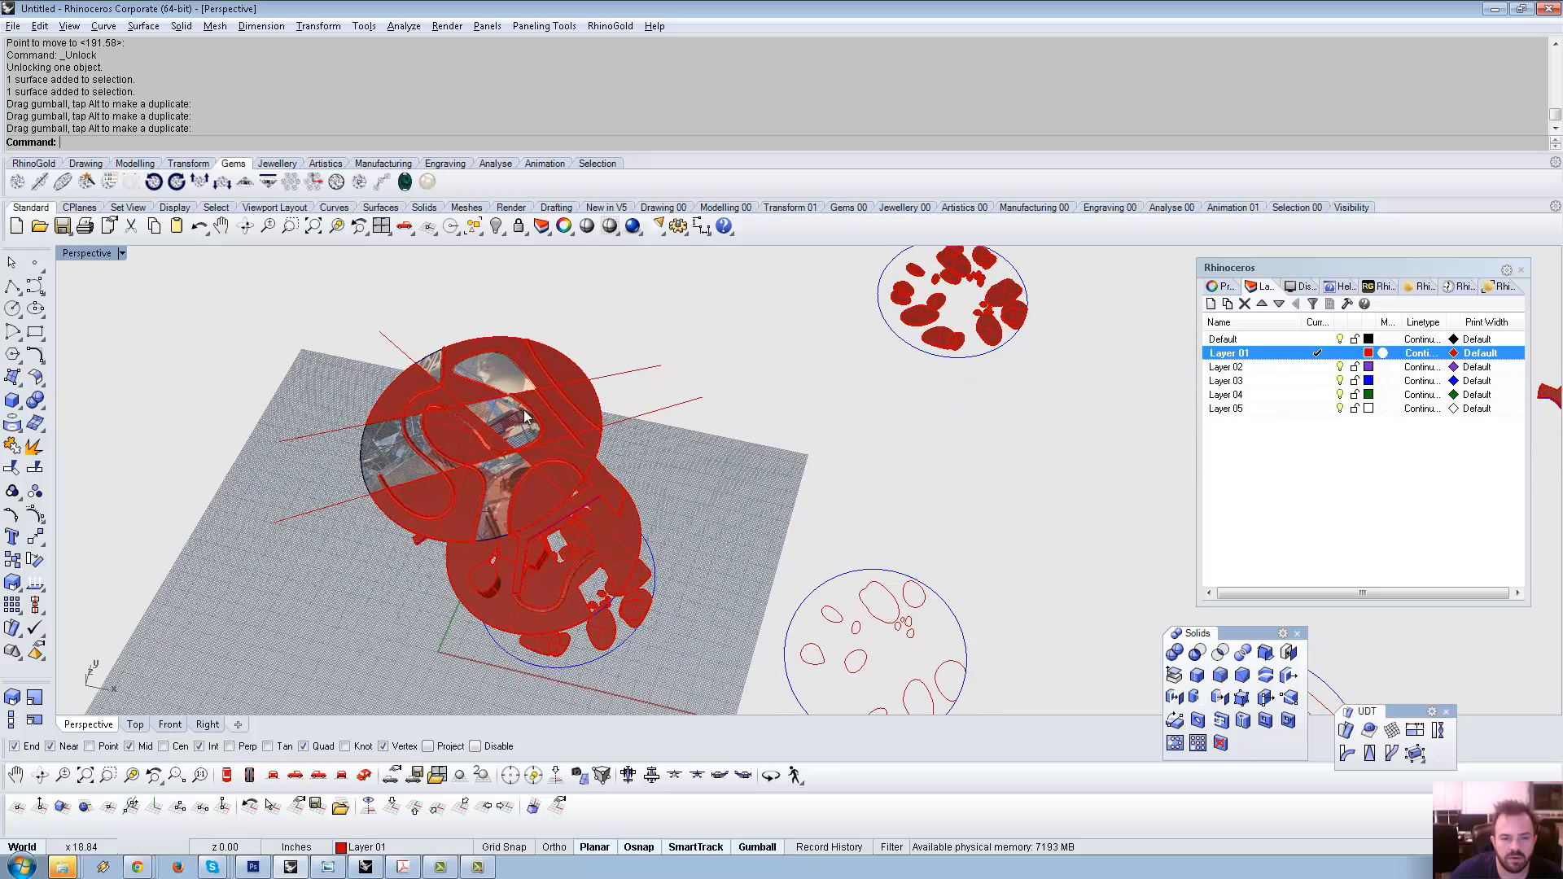
left_click(415, 437)
left_click_drag(462, 406, 415, 307)
left_click(663, 358)
Copy the photo disc down along the Z axis to a level below the pebble solids, keeping the original above the stack.
right_click_drag(725, 419, 685, 485)
scroll(715, 394, "down", 1)
left_click(558, 382)
left_click_drag(564, 342, 683, 641, "alt")
left_click(698, 557)
right_click_drag(668, 554, 615, 424, "shift")
scroll(611, 517, "up", 6)
scroll(617, 561, "down", 7)
right_click_drag(617, 562, 681, 561)
right_click_drag(668, 644, 591, 534, "shift")
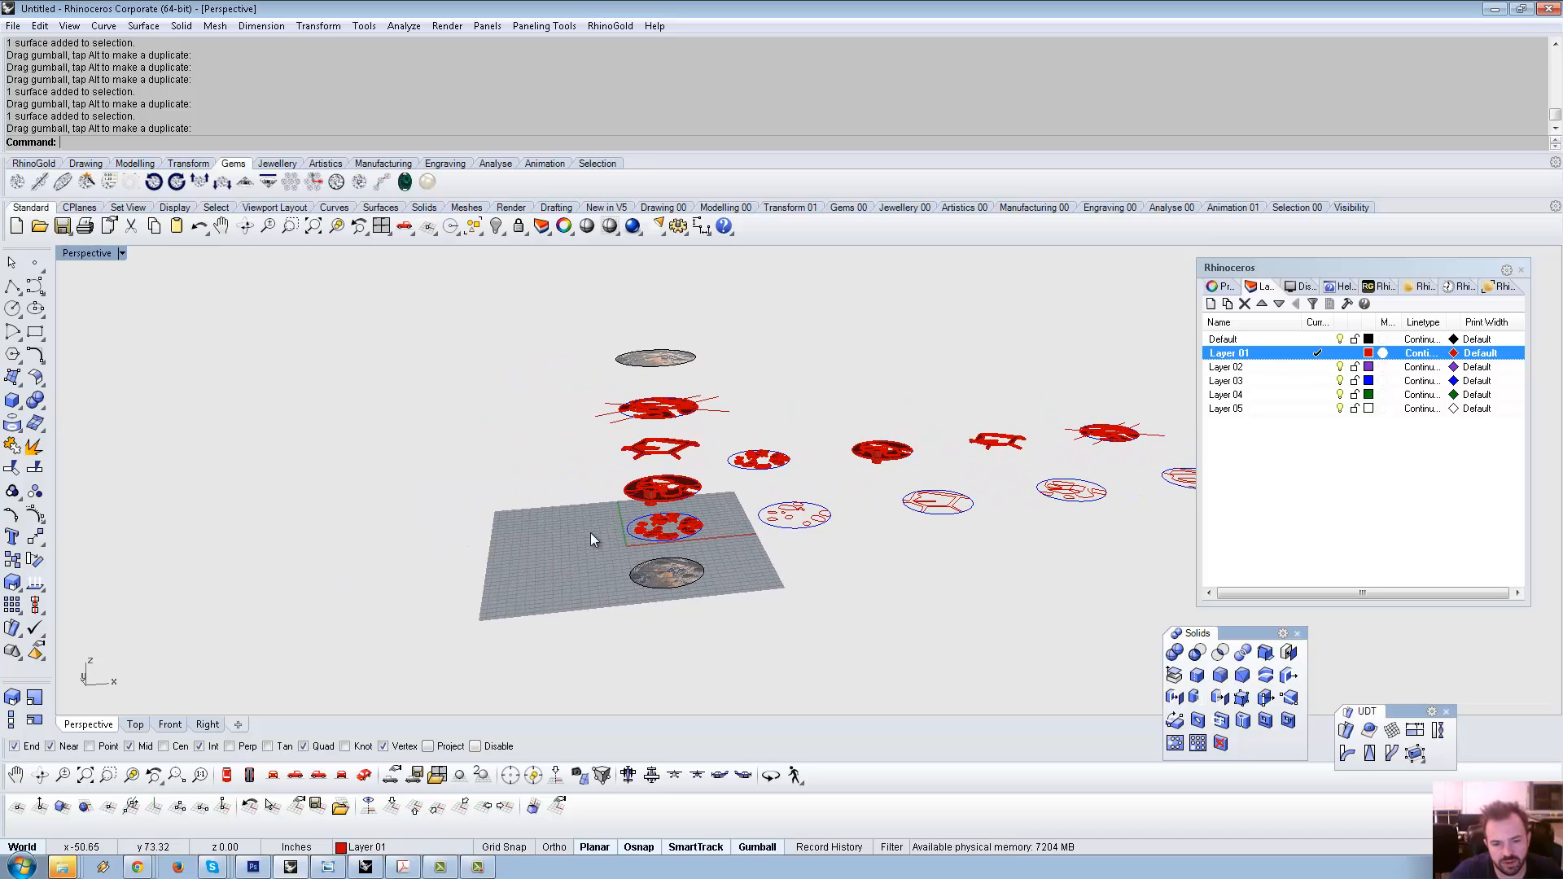
left_click(624, 536)
key("Escape")
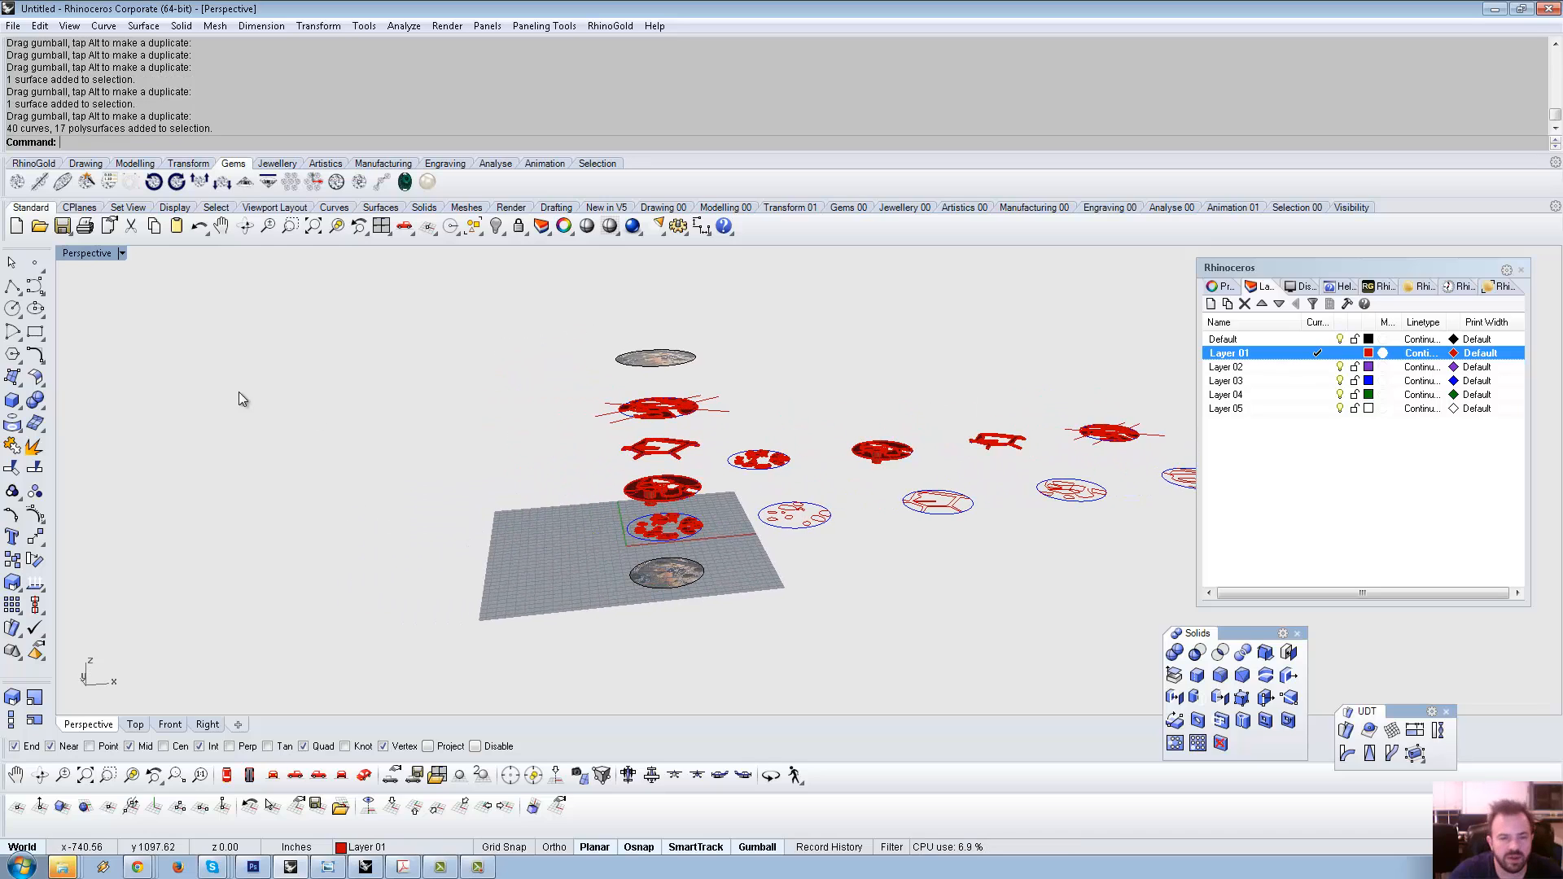
left_click(12, 310)
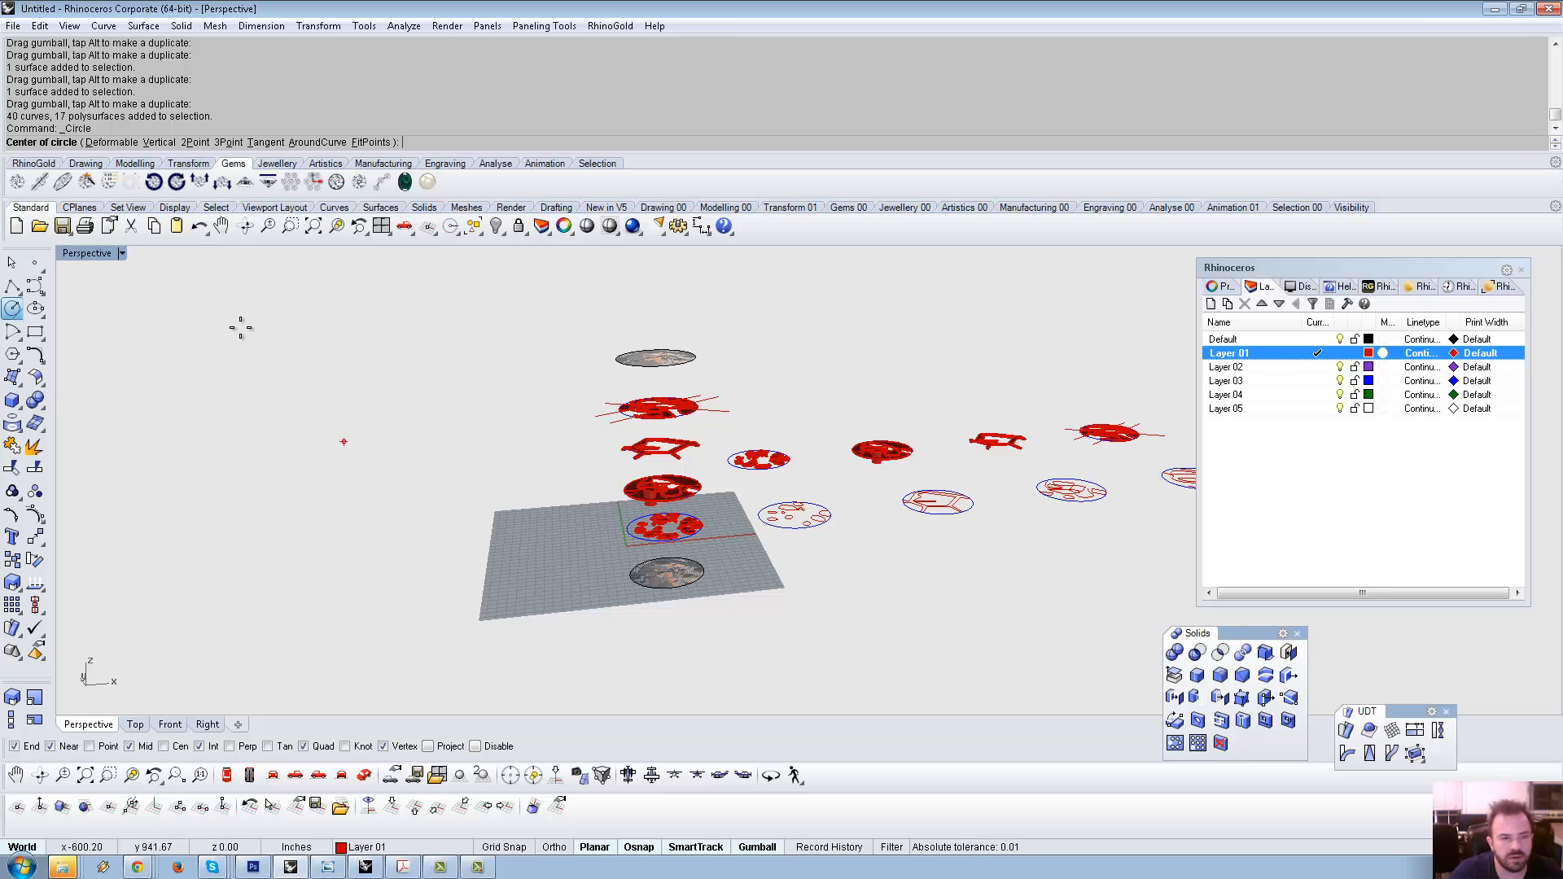
scroll(570, 448, "up", 5)
key("Escape")
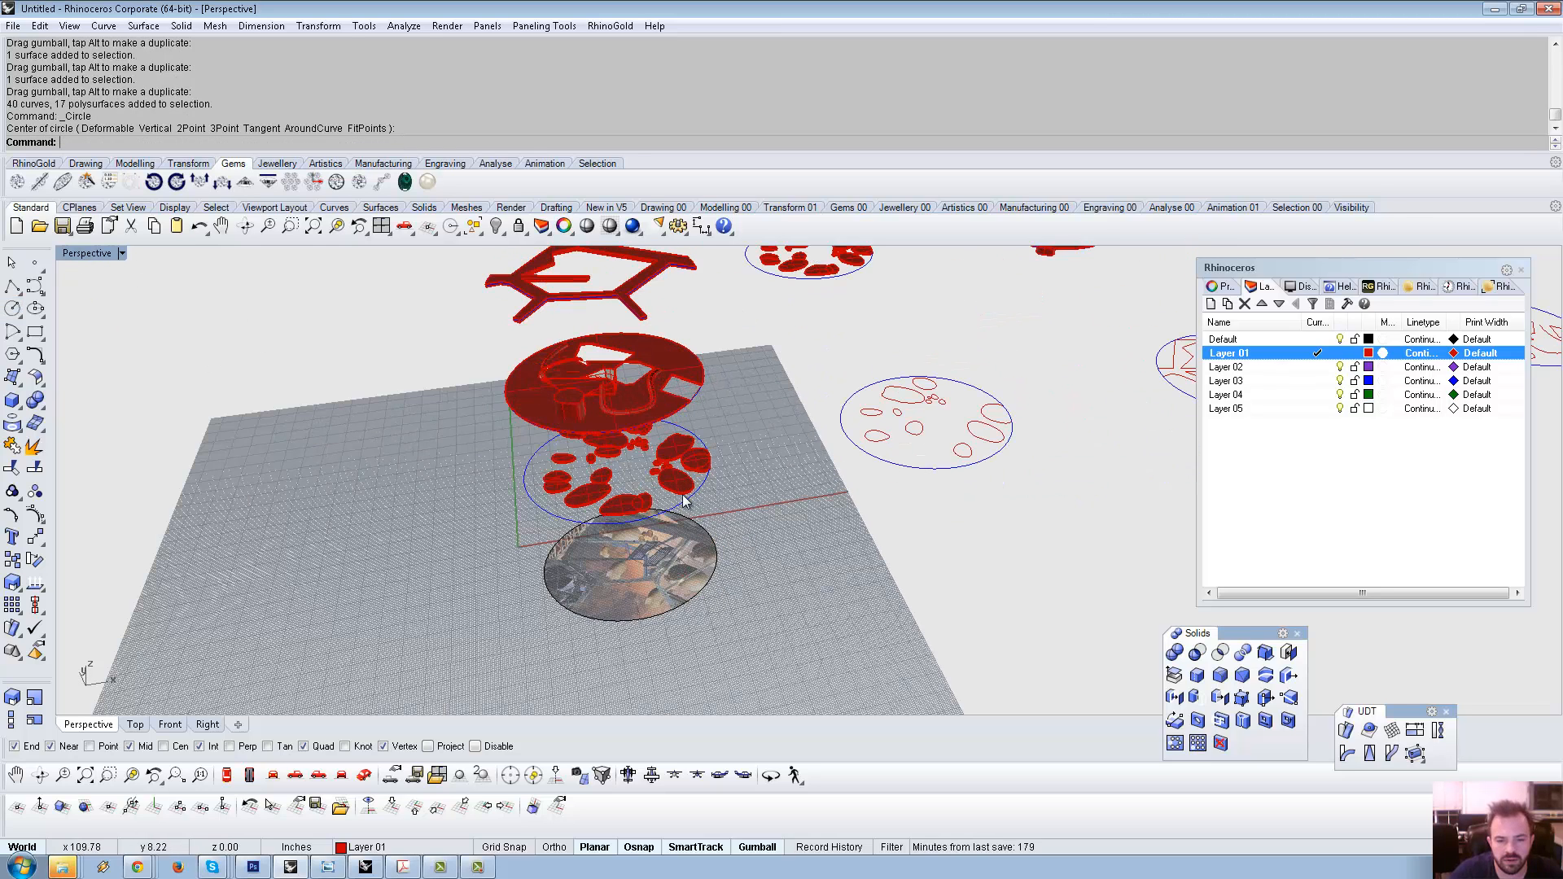
Ungroup the pebble solids and outer circle in the lowest red level of the stack.
left_click(691, 510)
key("ctrl+shift+g")
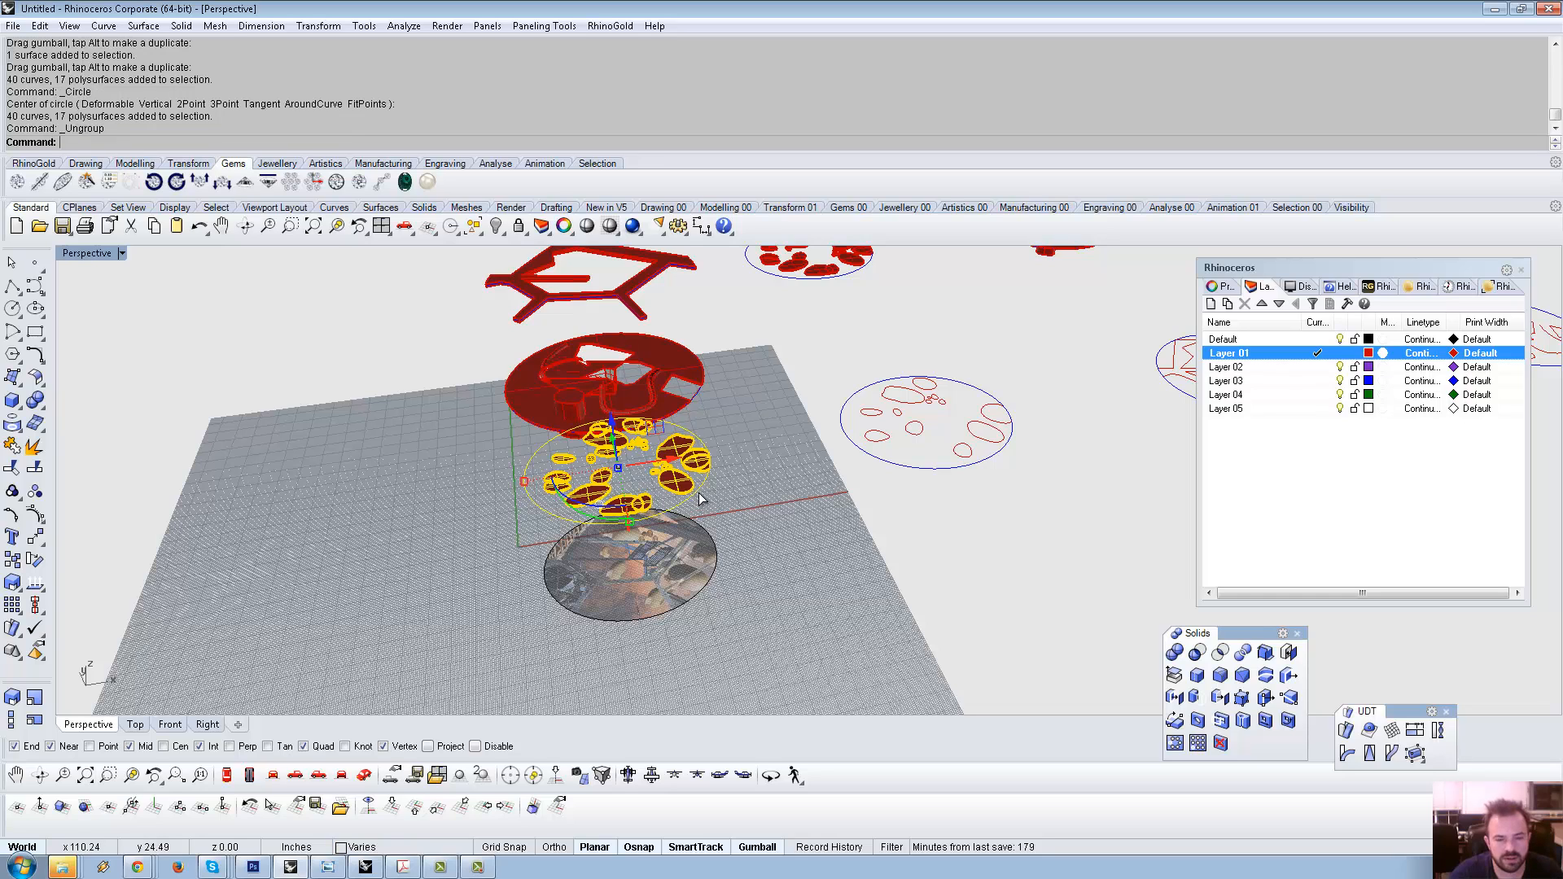
key("Escape")
Move the blue outer circle of the pebble level 250 inches in the negative X direction, away from the stack.
left_click(699, 504)
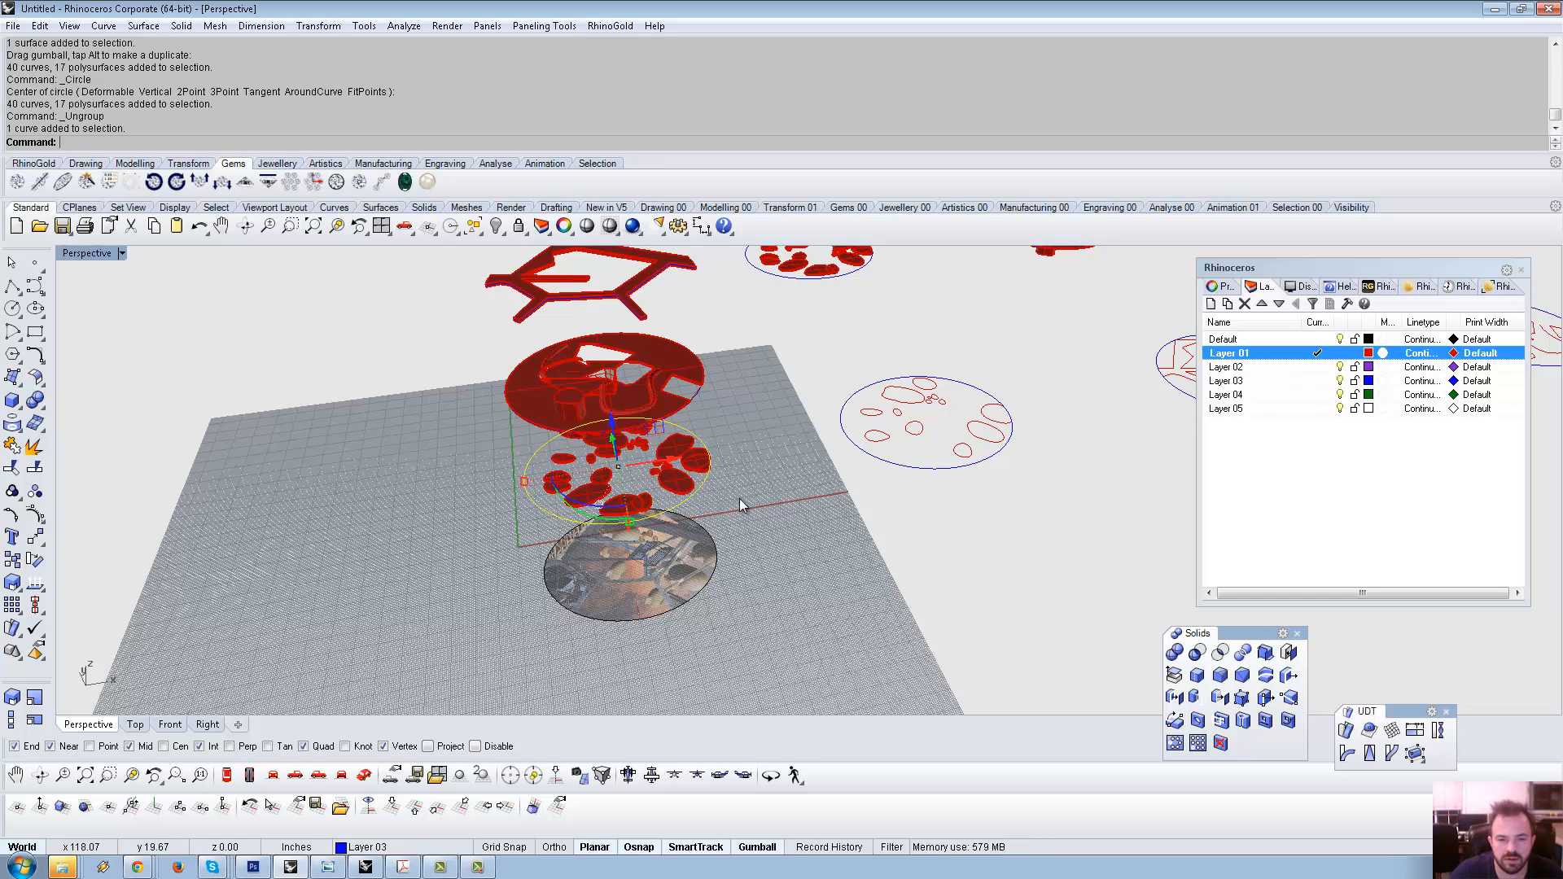
scroll(740, 509, "down", 4)
left_click(730, 485)
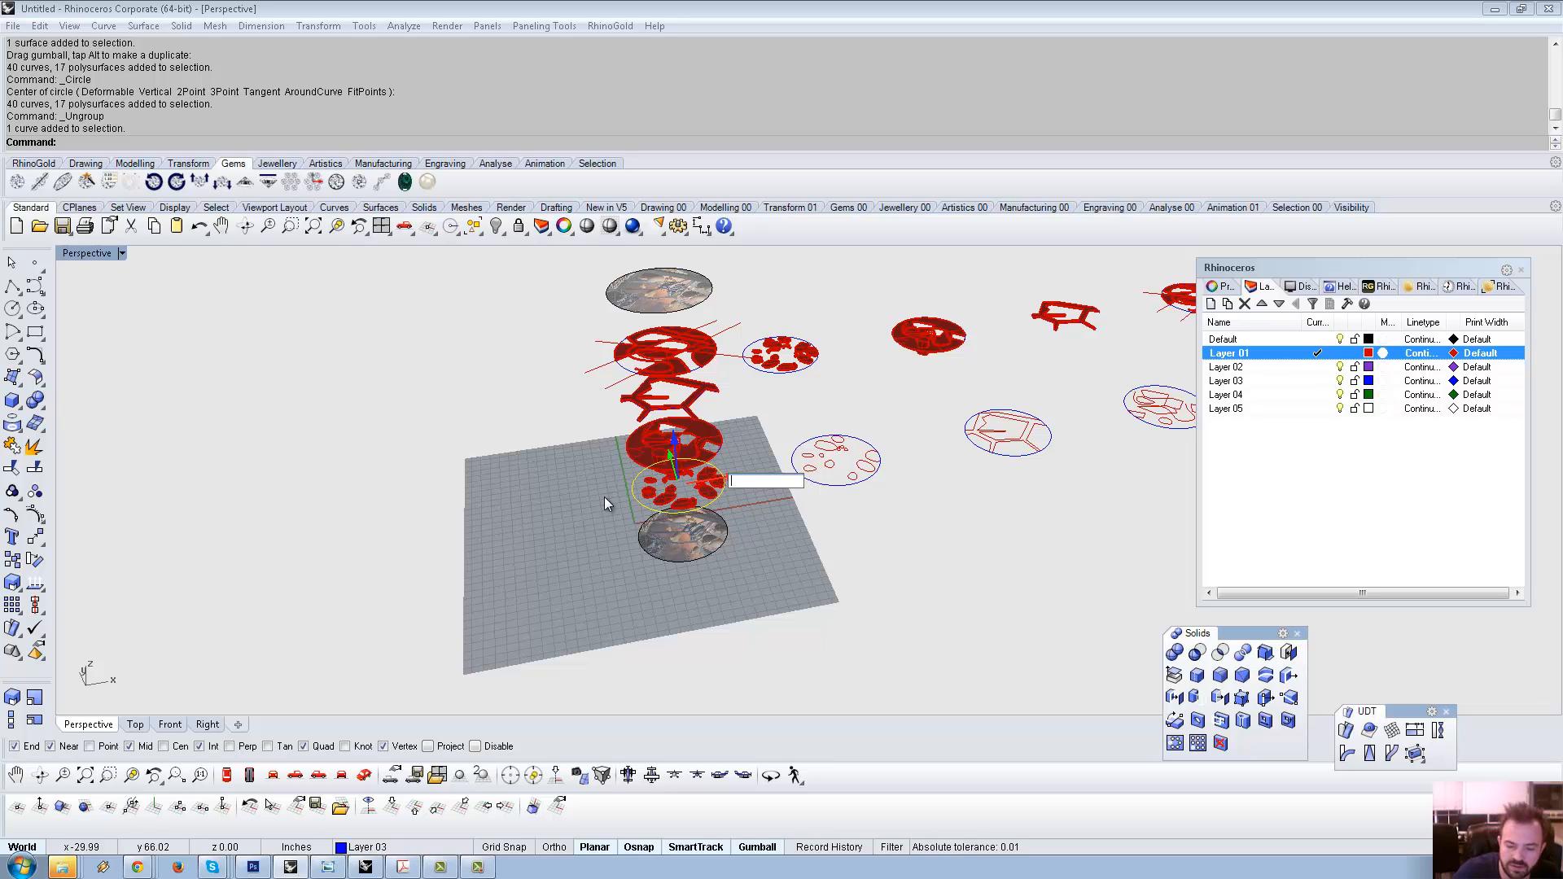
type("-20")
key("Return")
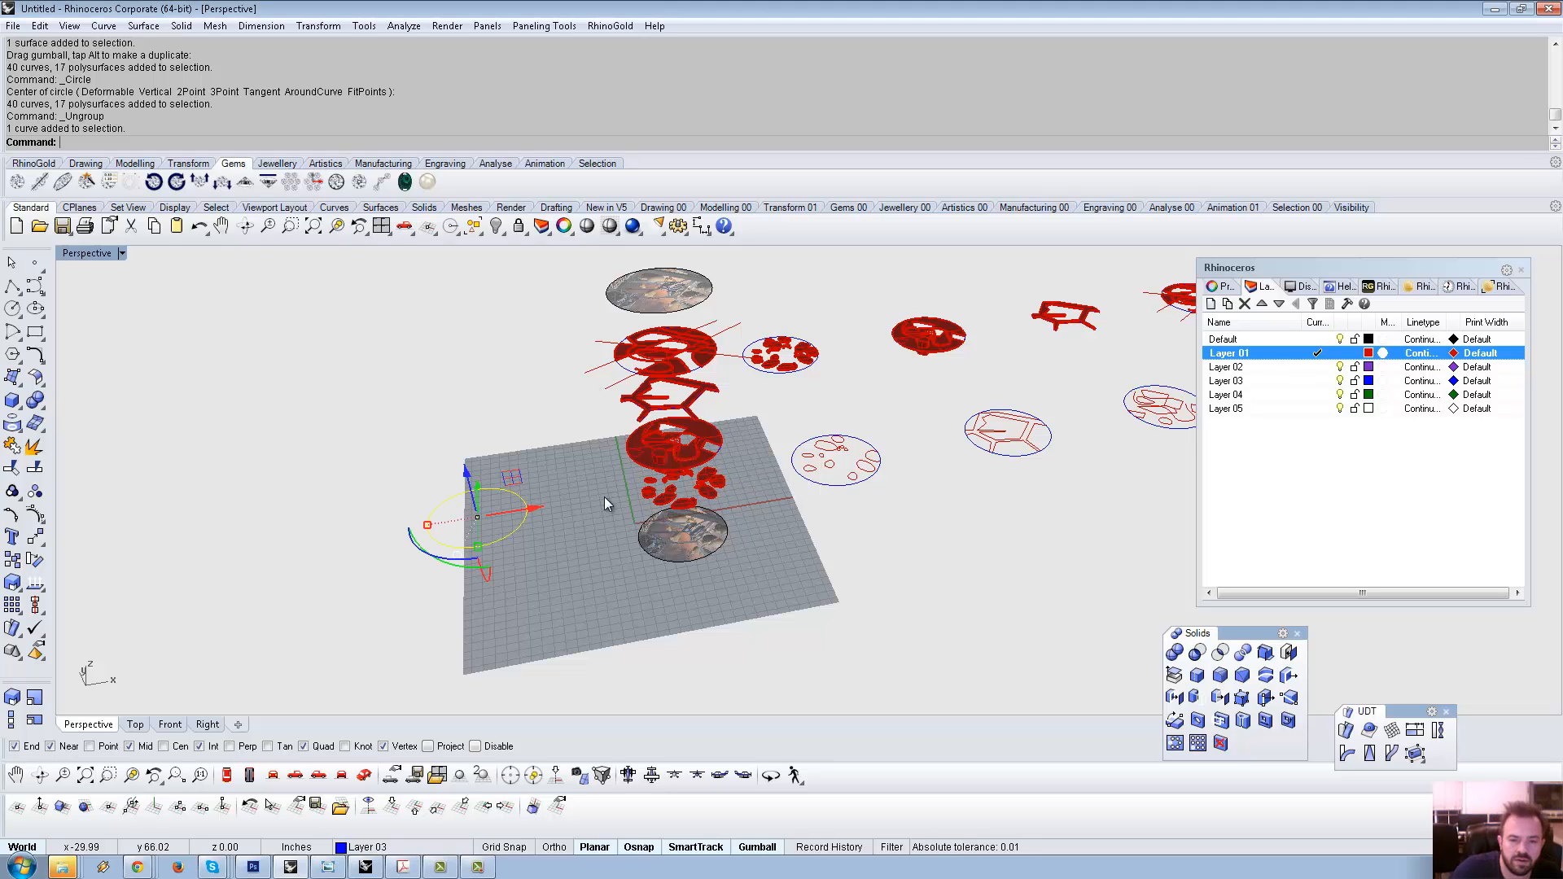
left_click(622, 541)
Create a sphere of 59.27 inches radius centred on the separated blue circle, using the centre object snap.
scroll(521, 537, "up", 4)
right_click_drag(584, 510, 658, 511)
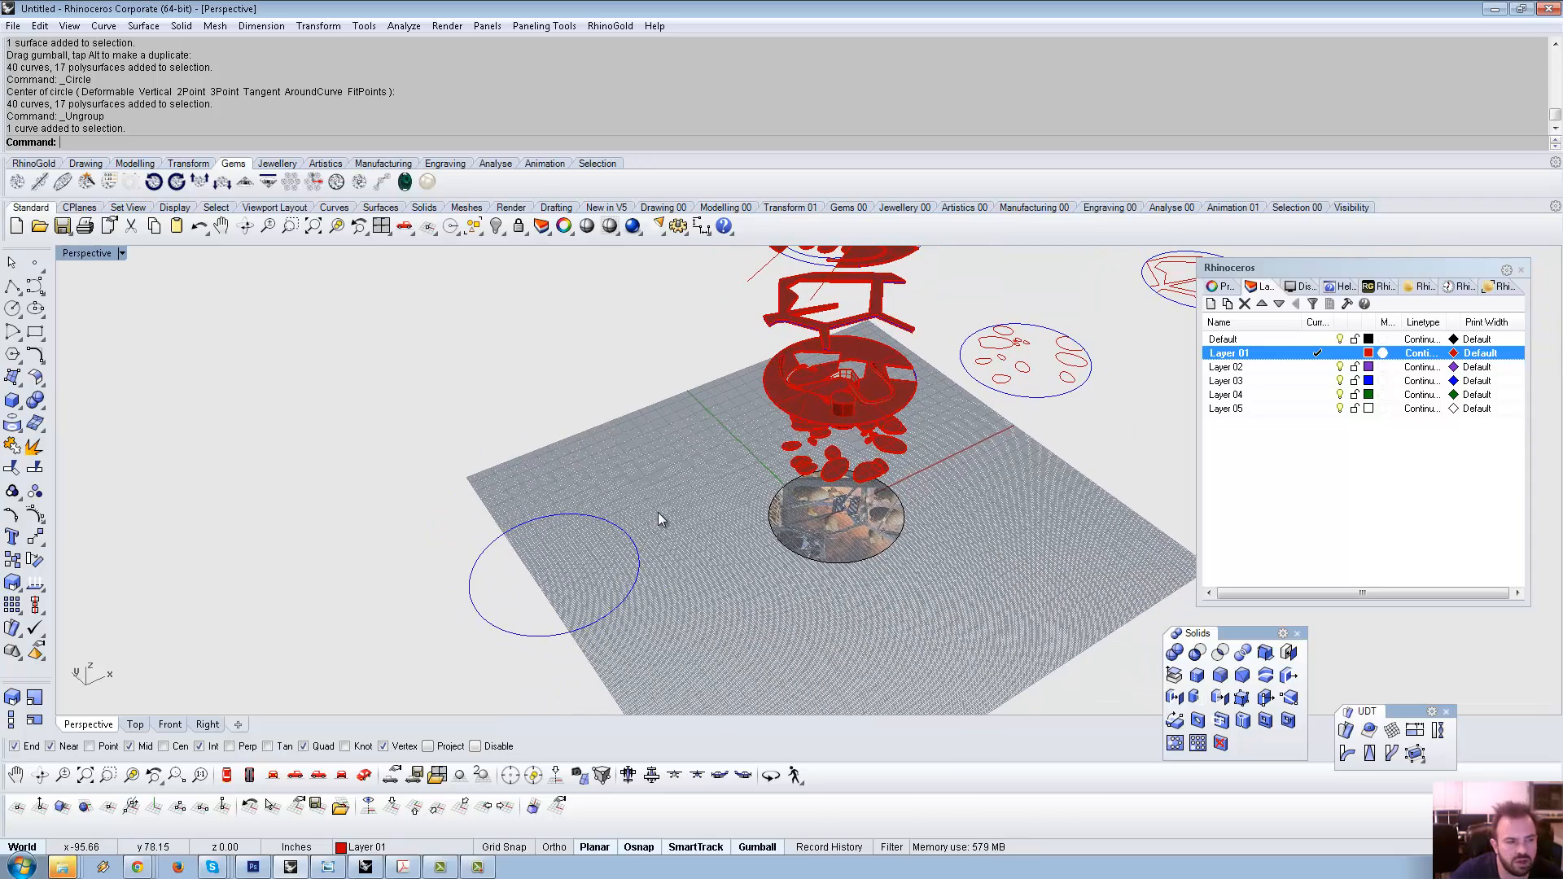
left_click(19, 399)
left_click_drag(86, 380, 199, 319)
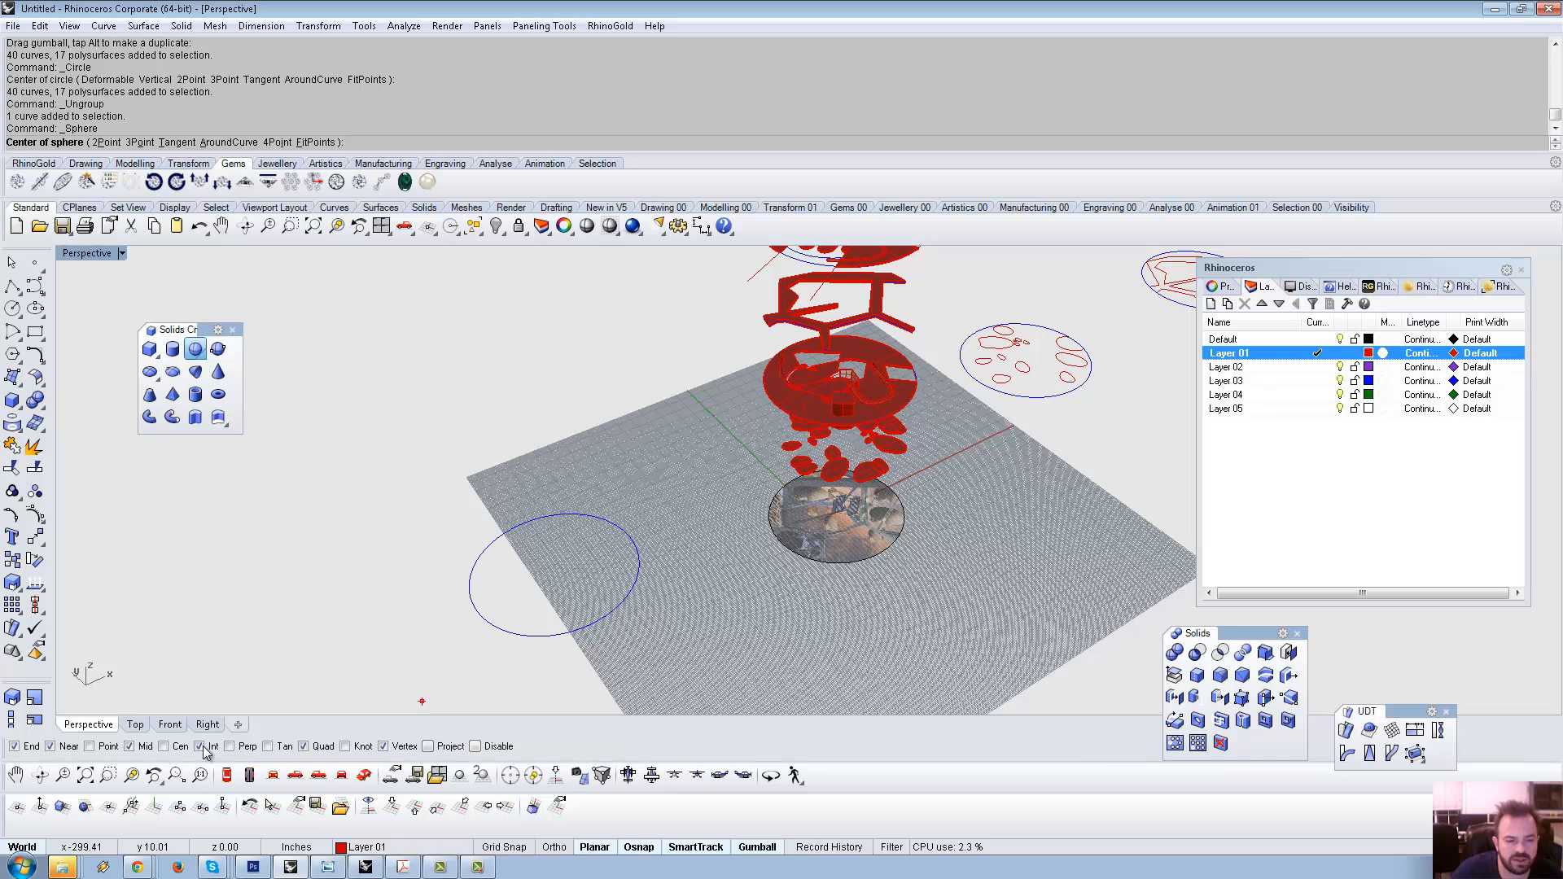
left_click(634, 593)
left_click(651, 540)
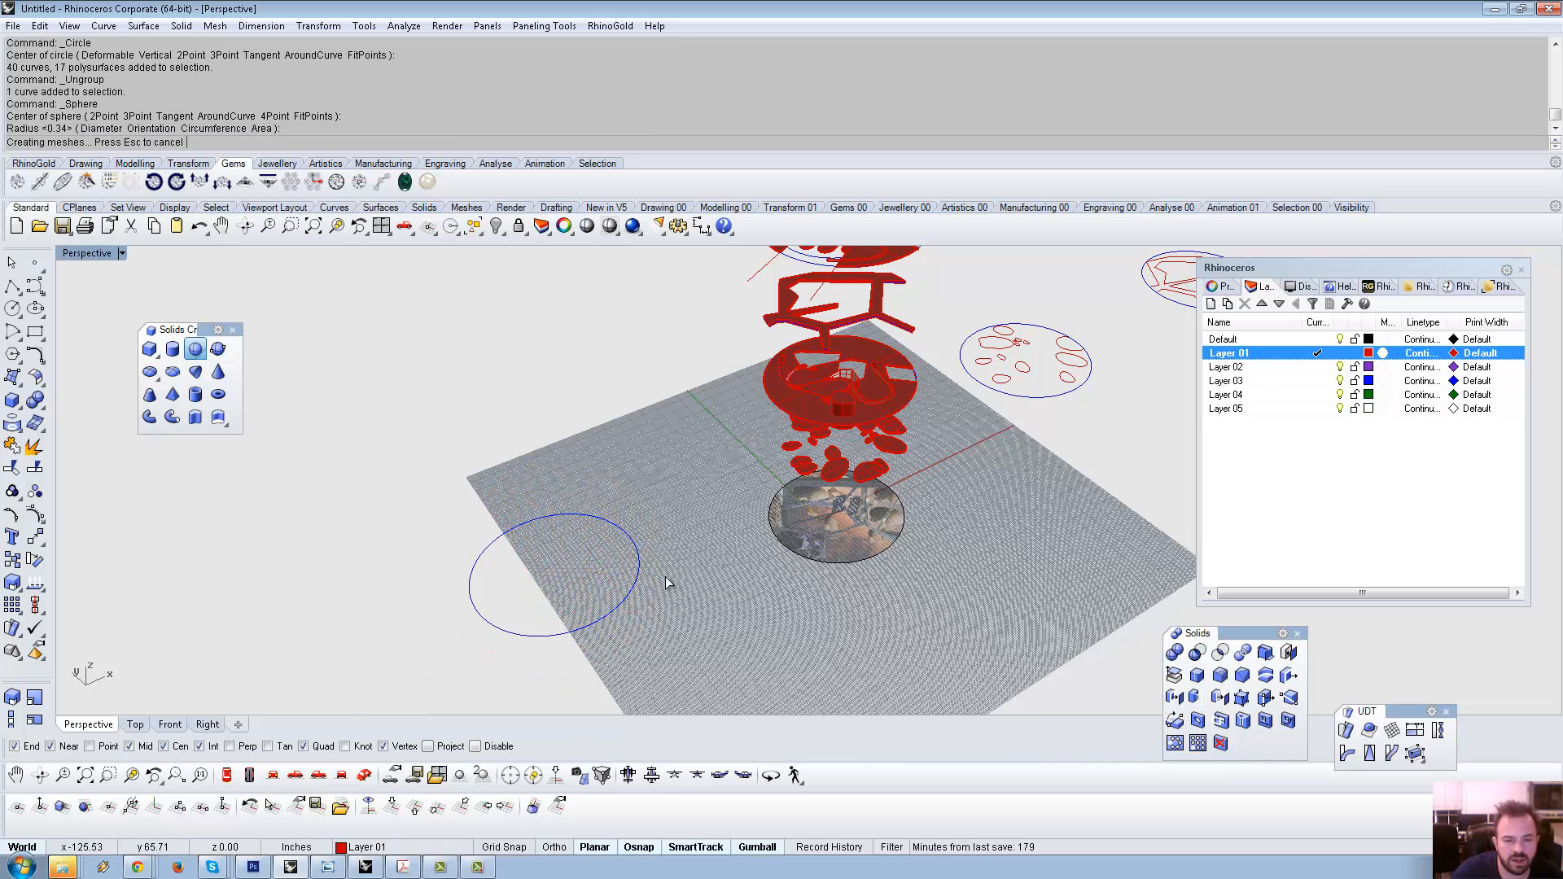
Raise the sphere along the Z axis well above the blue circle.
right_click_drag(668, 608, 553, 497)
left_click(559, 501)
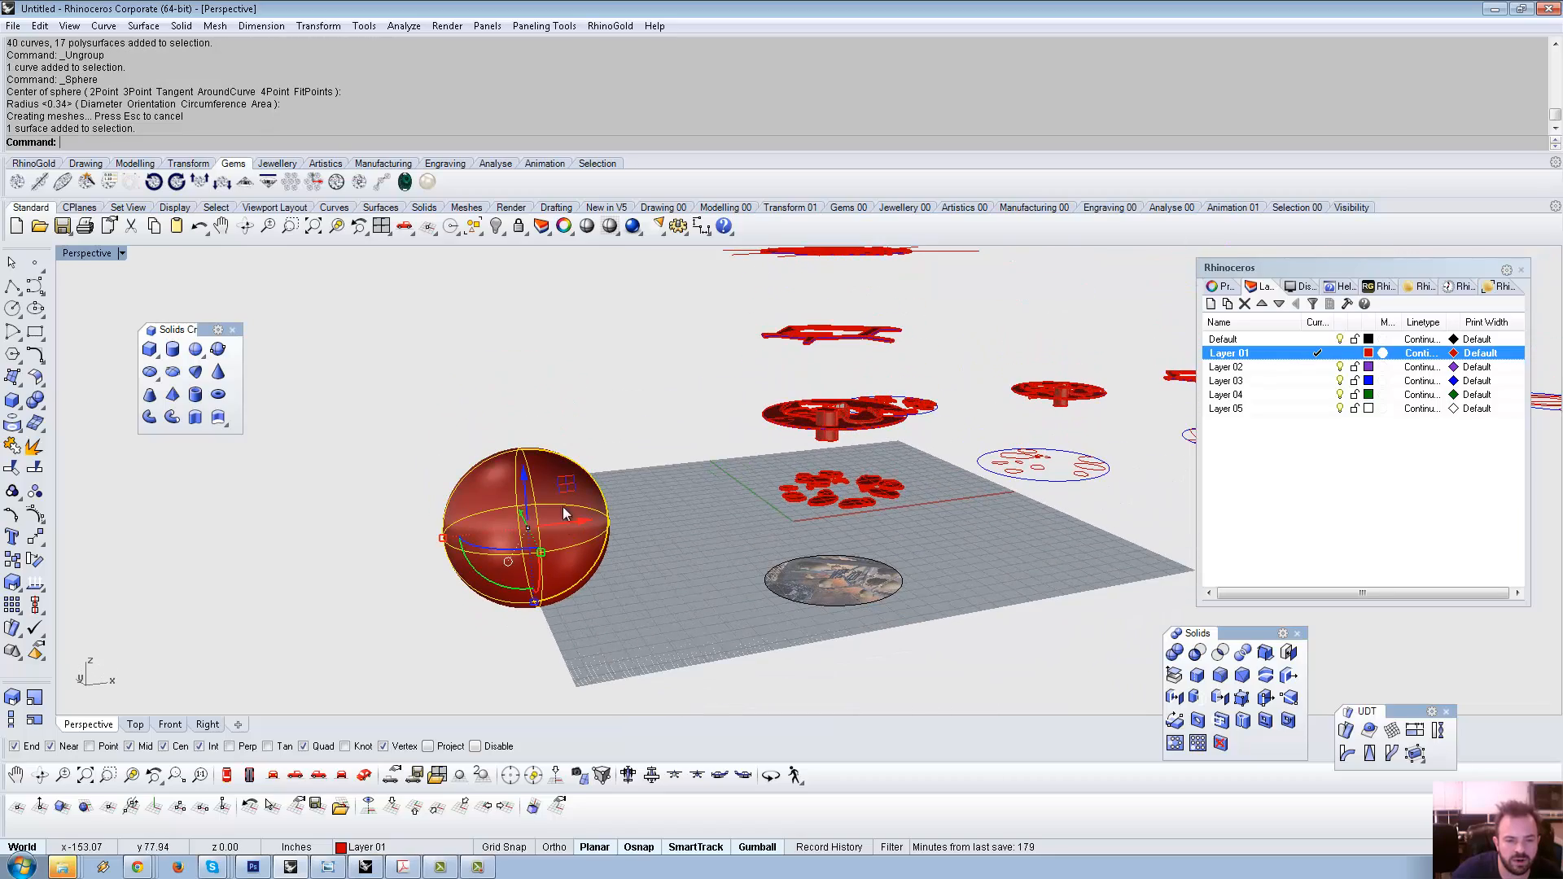
left_click_drag(523, 478, 523, 329)
right_click_drag(696, 460, 578, 525)
left_click_drag(558, 488, 575, 384)
left_click(682, 477)
Lower the sphere slightly along the Z axis, leaving a clear gap above the blue circle.
scroll(683, 478, "down", 6)
right_click_drag(684, 477, 722, 493, "shift")
right_click_drag(721, 494, 736, 503)
right_click_drag(750, 602, 608, 496)
left_click(607, 496)
left_click_drag(633, 430, 633, 470)
left_click(685, 482)
right_click_drag(680, 490, 632, 533)
scroll(664, 513, "up", 5)
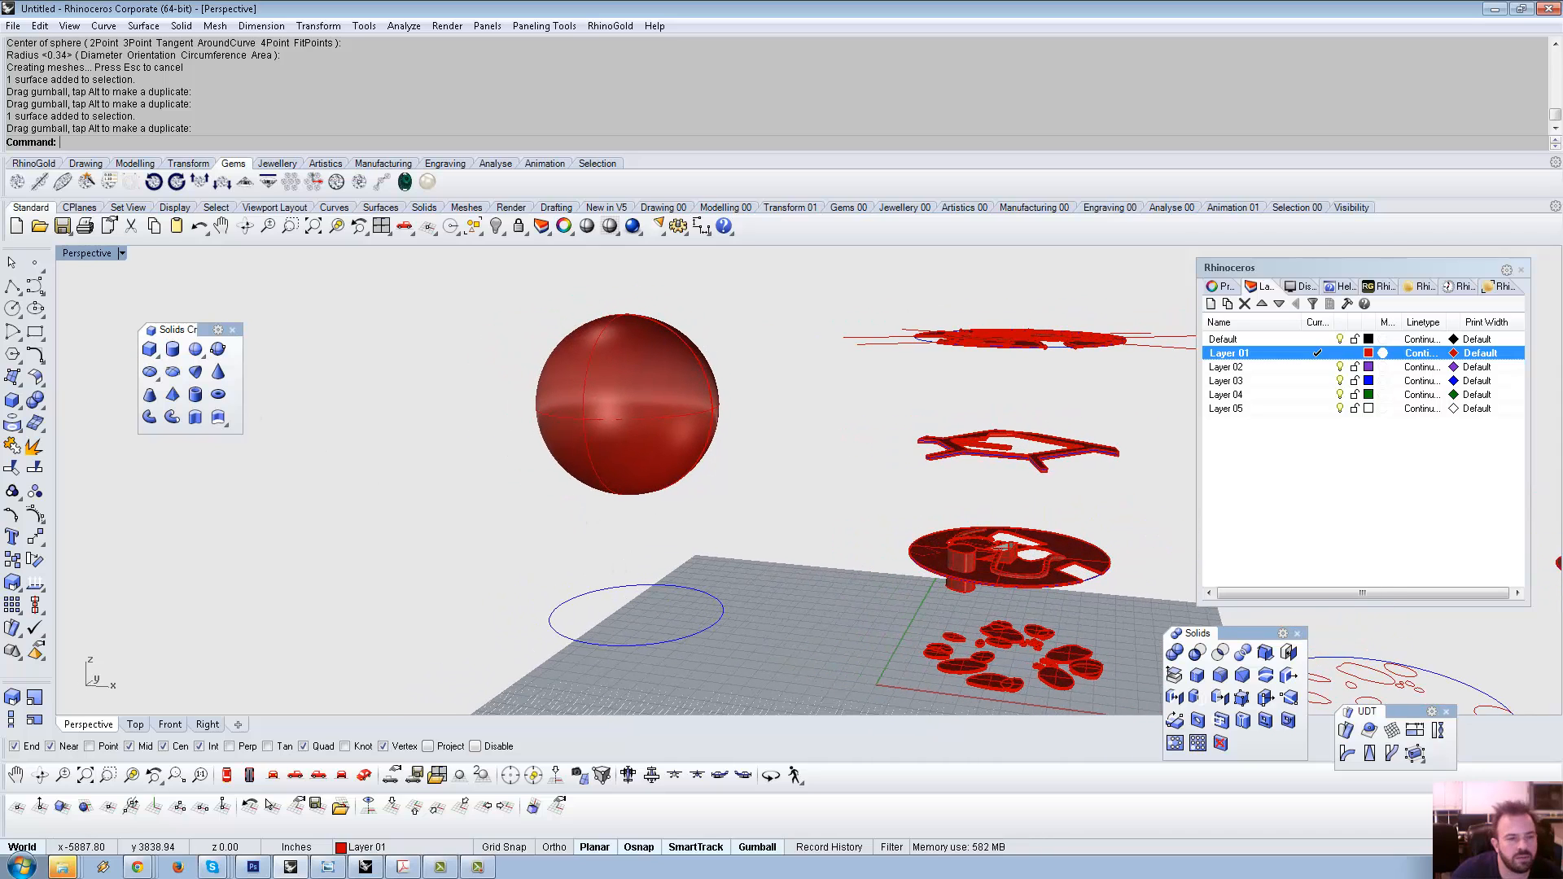
Draw a small circle of 0.64 inches radius at the centre of the blue circle.
left_click(14, 308)
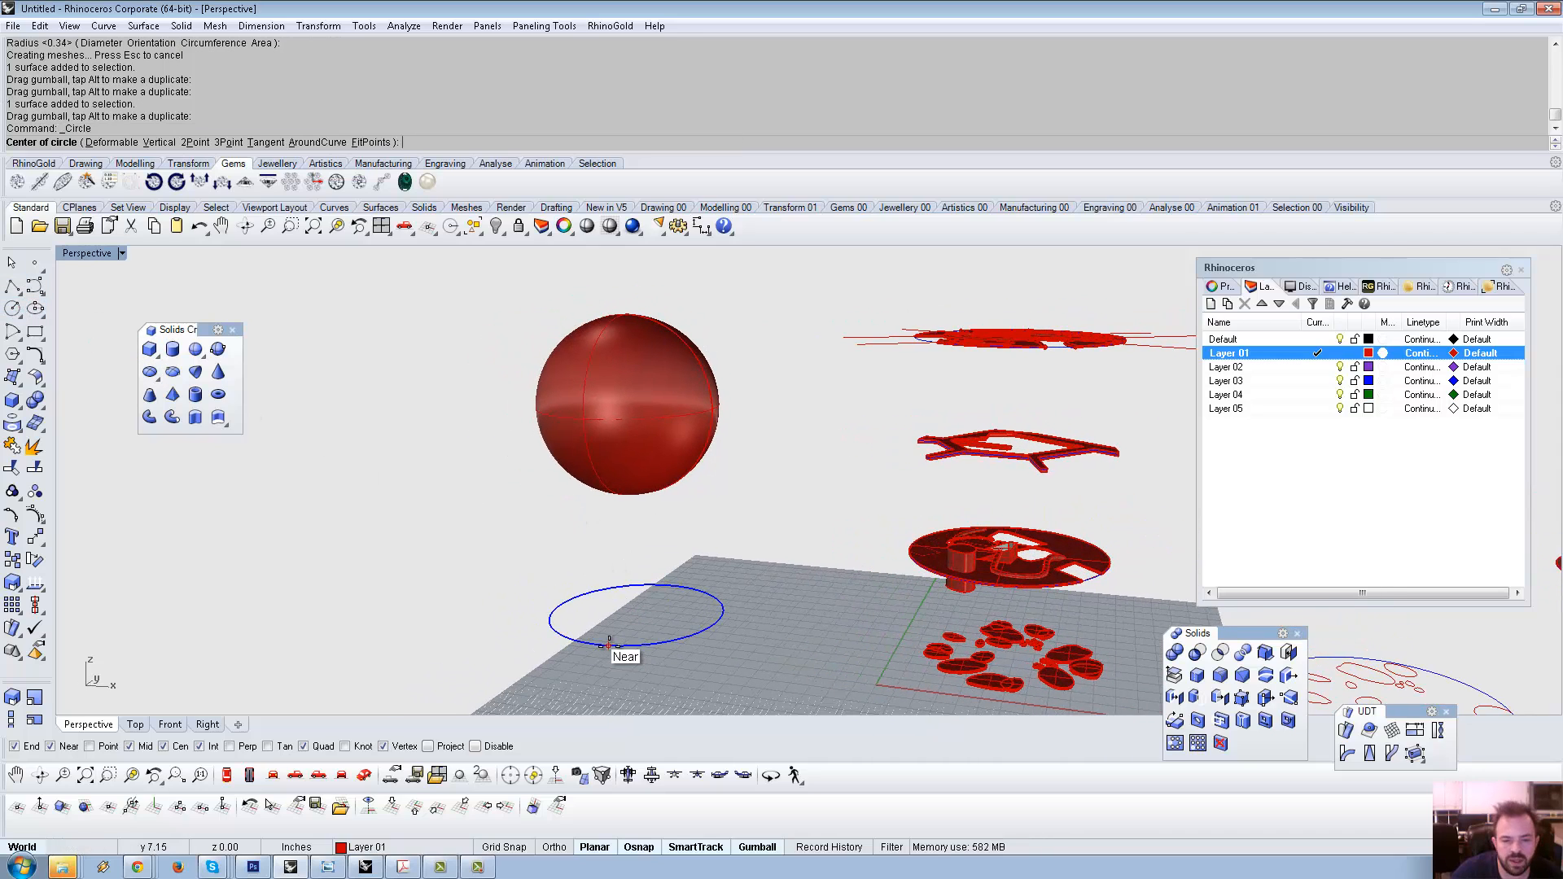
left_click(637, 612)
scroll(603, 598, "up", 6)
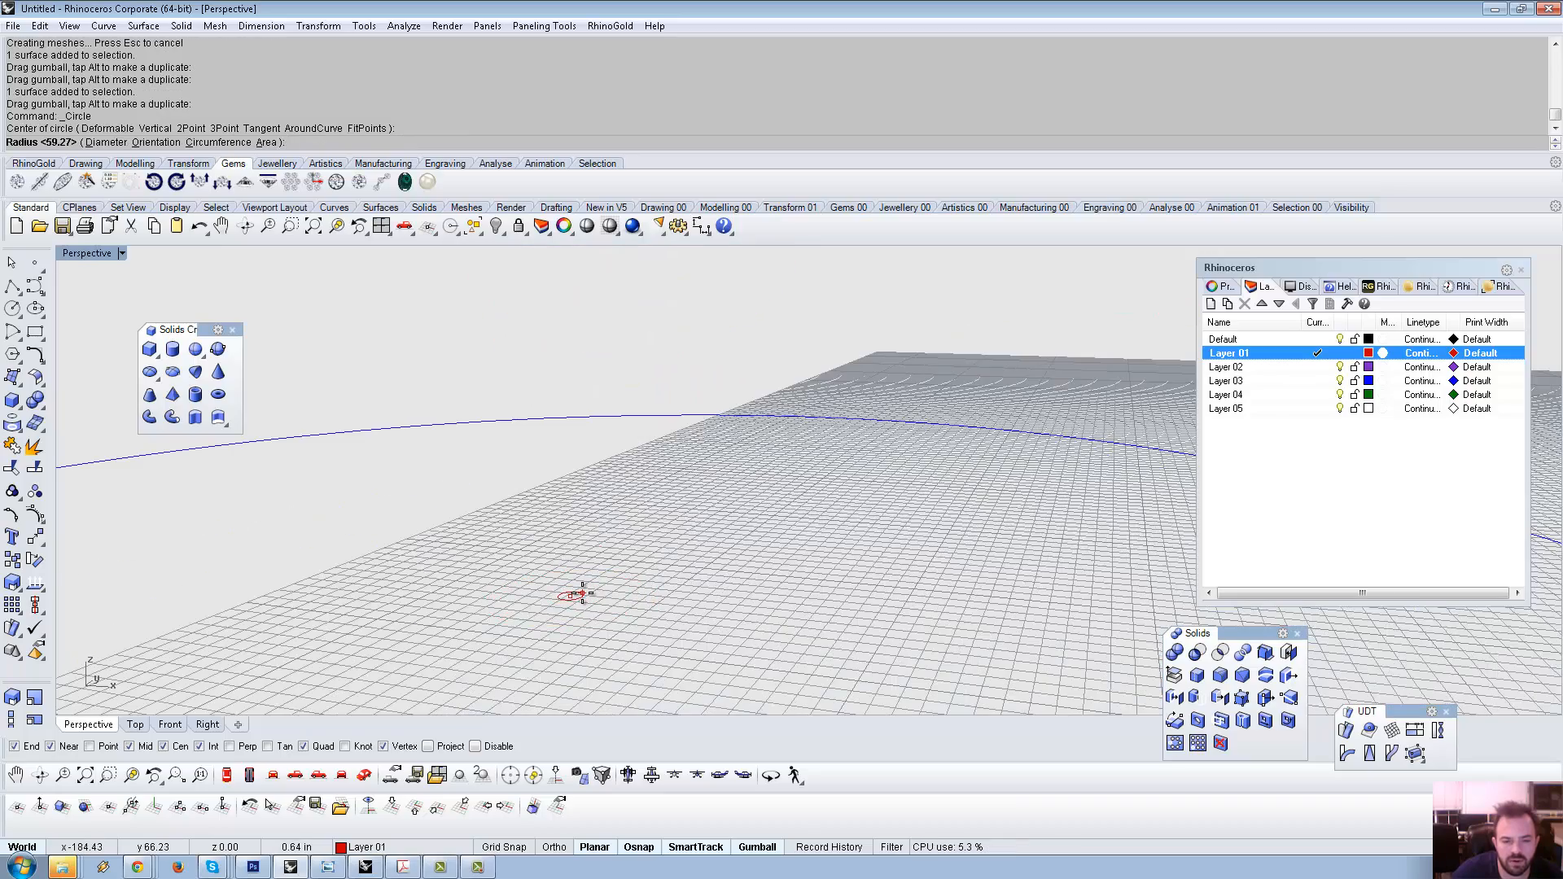
key("Return")
Draw a second concentric circle of 2.12 inches radius around the small central circle.
key("Return")
scroll(581, 594, "down", 6)
left_click(688, 673)
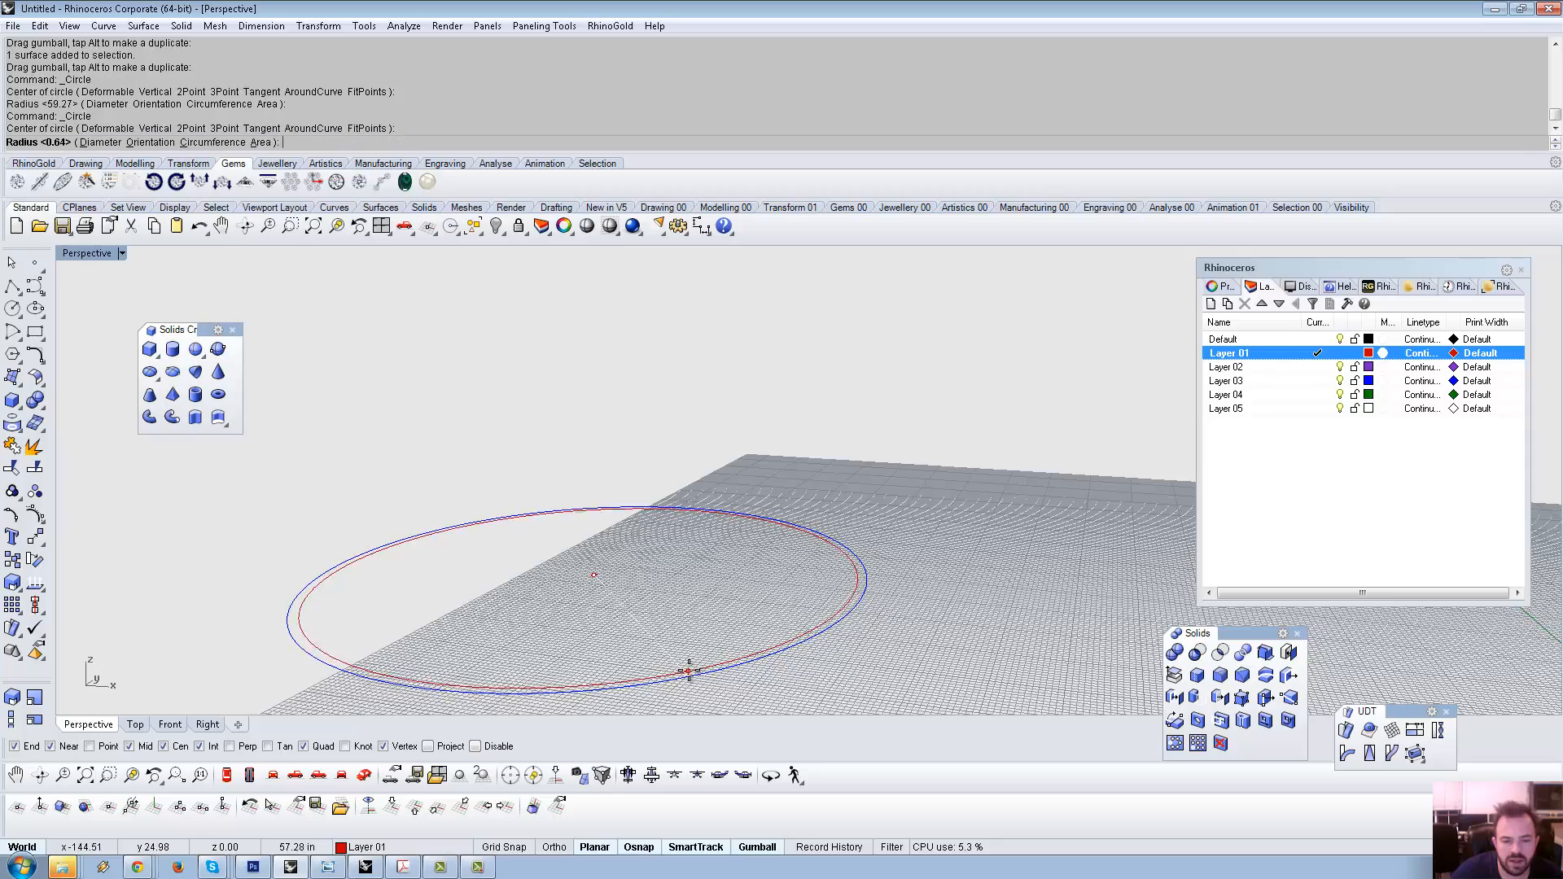
scroll(769, 552, "down", 2)
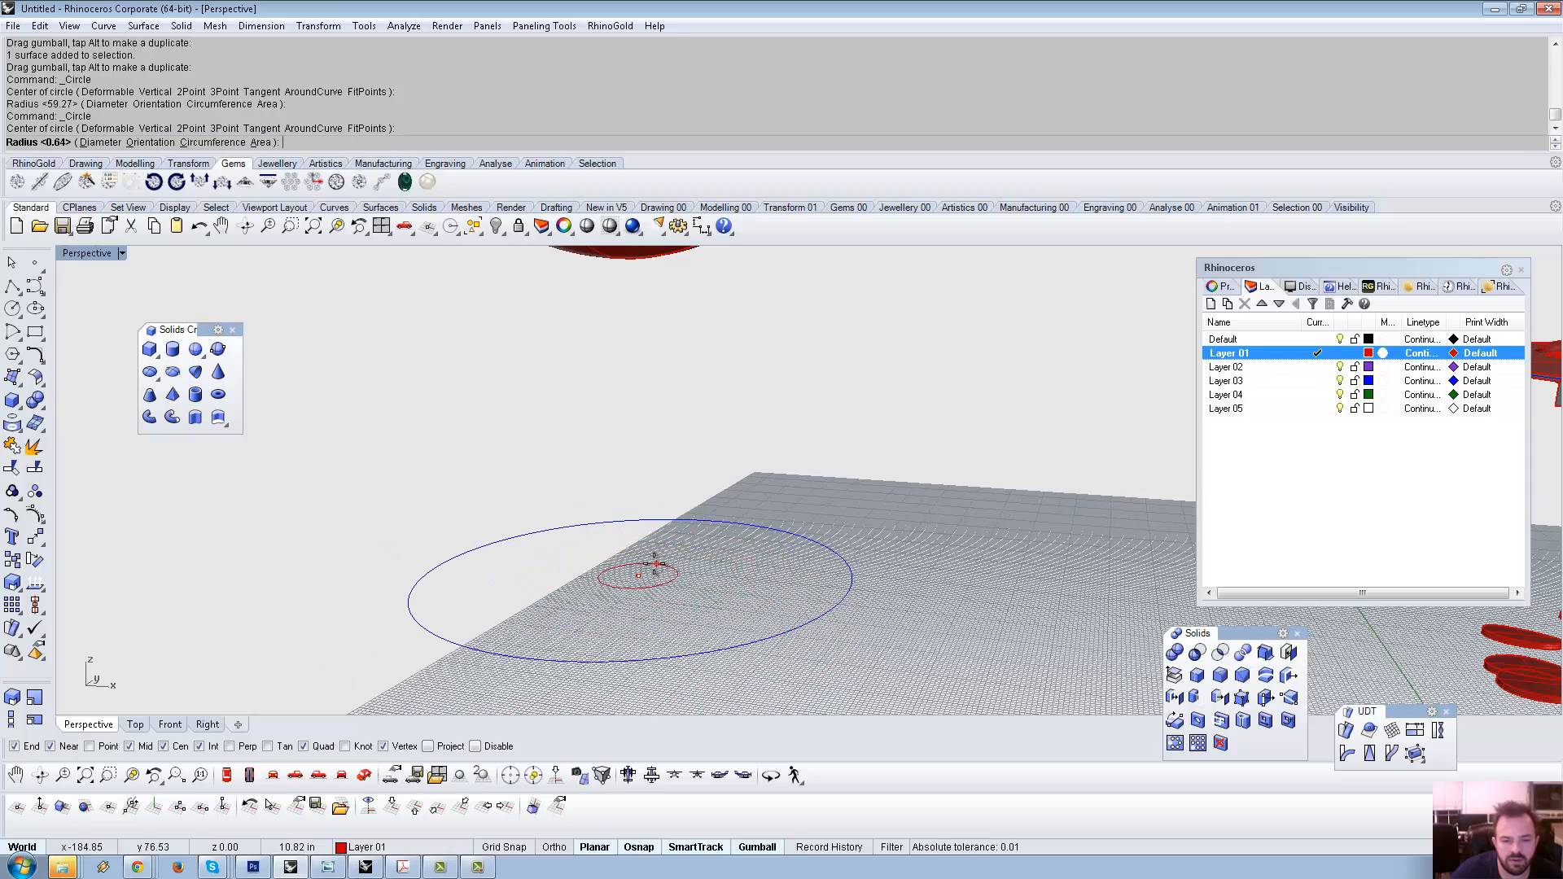
scroll(652, 561, "up", 5)
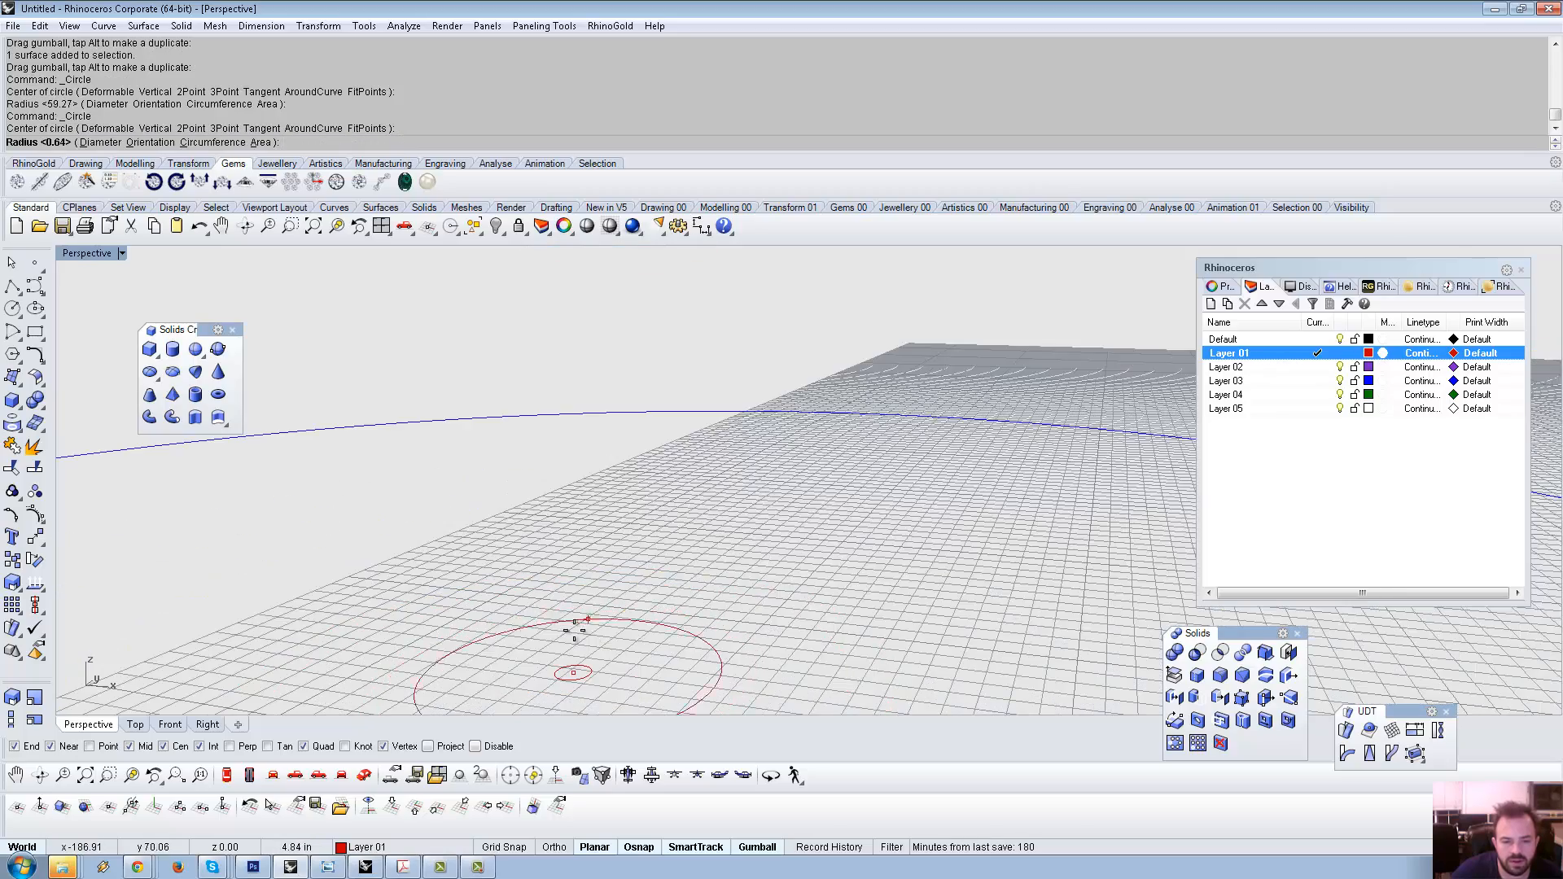
left_click(530, 660)
Add a third concentric circle of 5.52 inches radius at the blue circle's centre.
scroll(626, 604, "down", 12)
right_click_drag(630, 631, 728, 622)
right_click(658, 696)
left_click(737, 684)
scroll(662, 593, "up", 5)
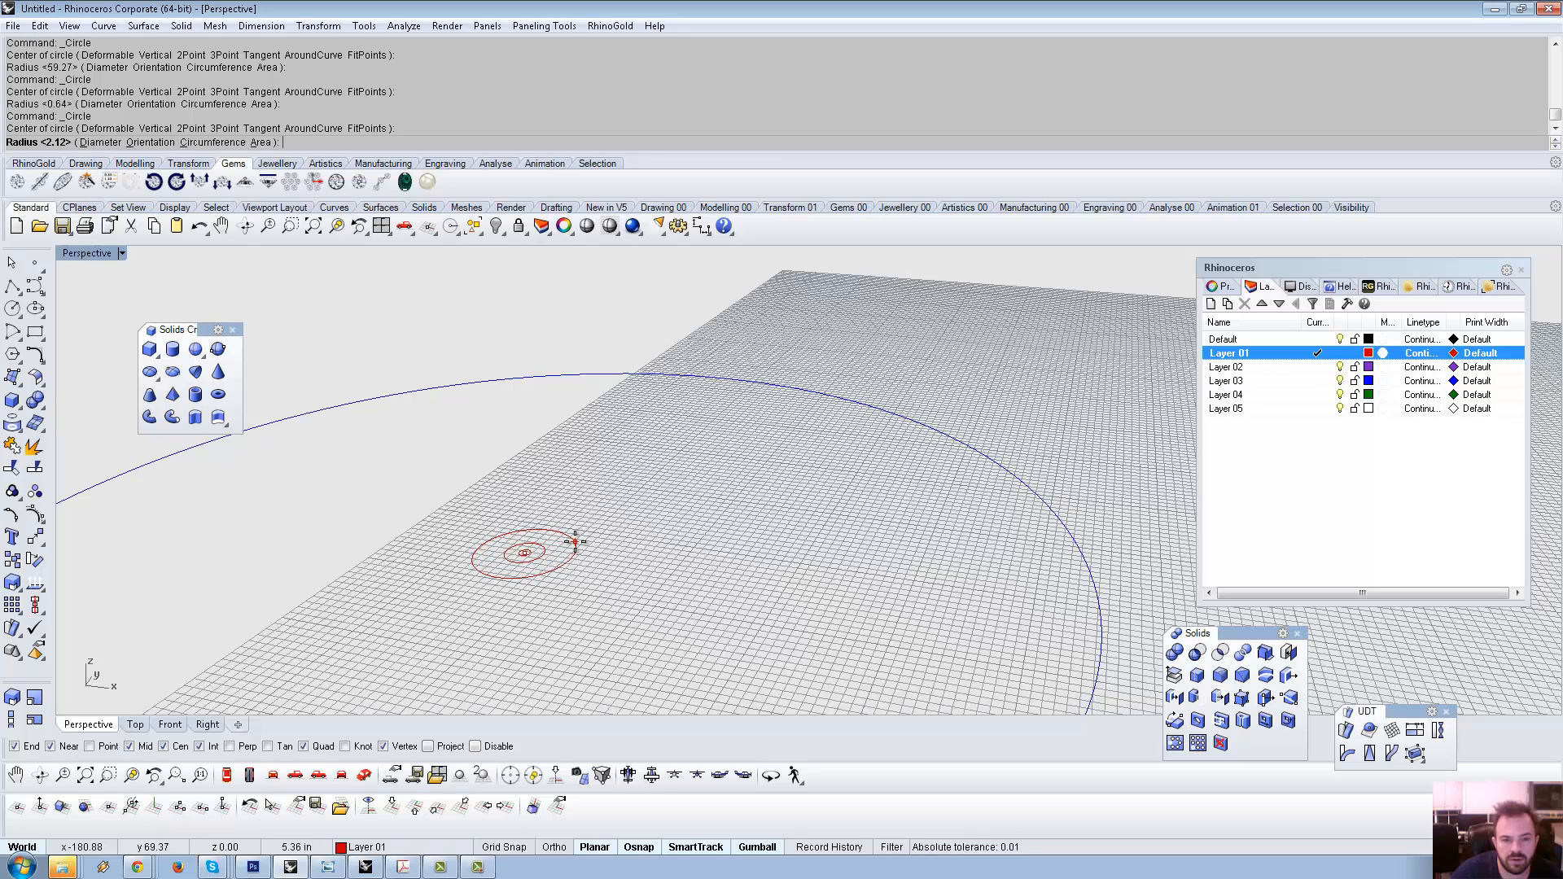
left_click(576, 541)
Add a fourth concentric circle of 8.61 inches radius at the blue circle's centre.
key("Return")
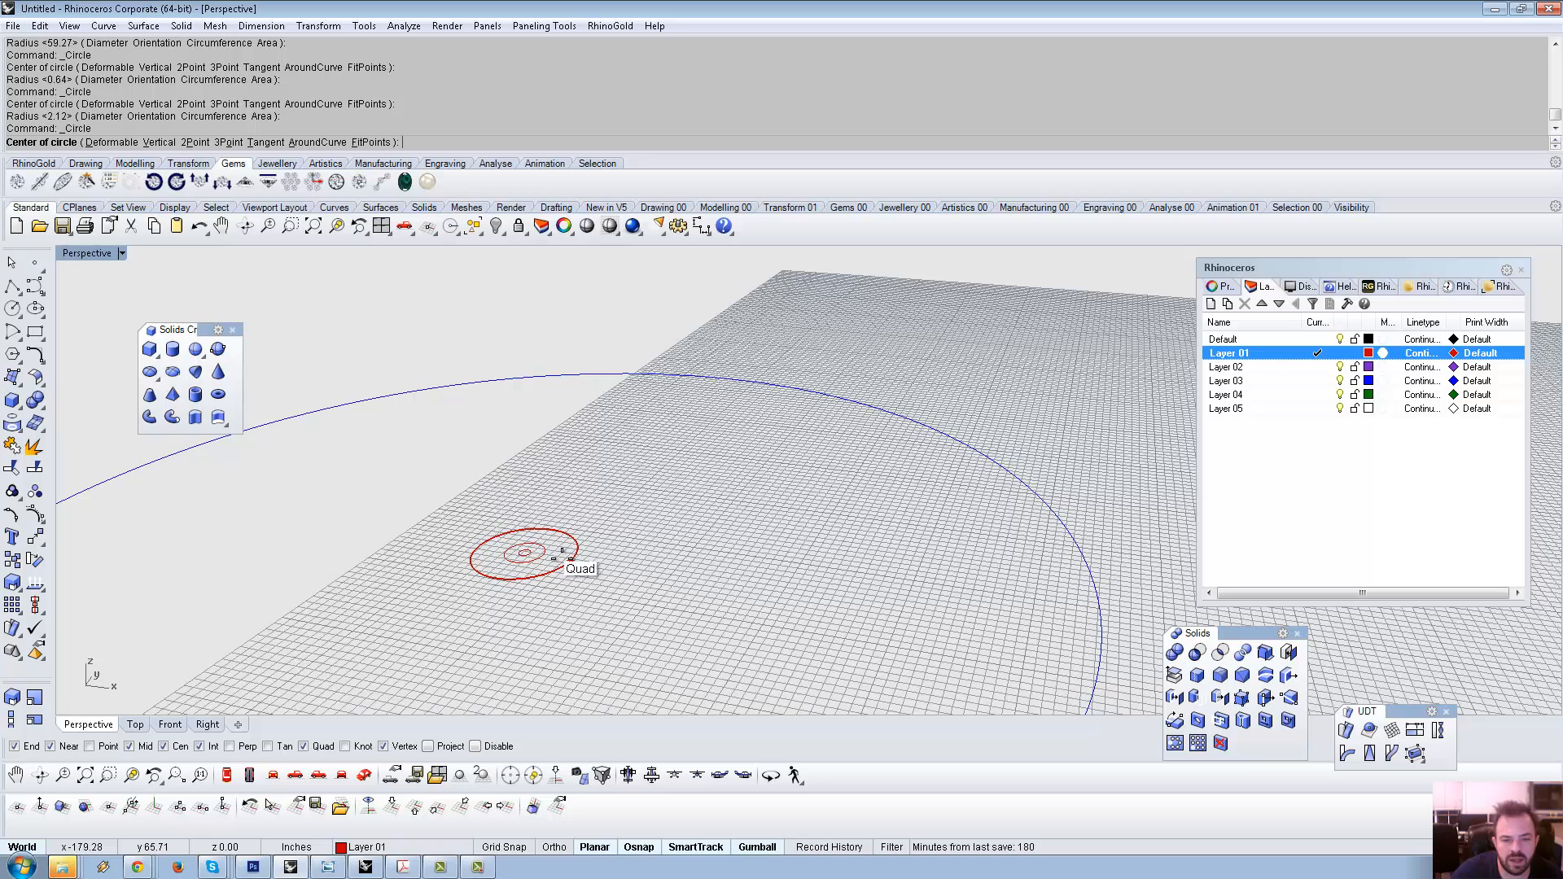
left_click(1027, 506)
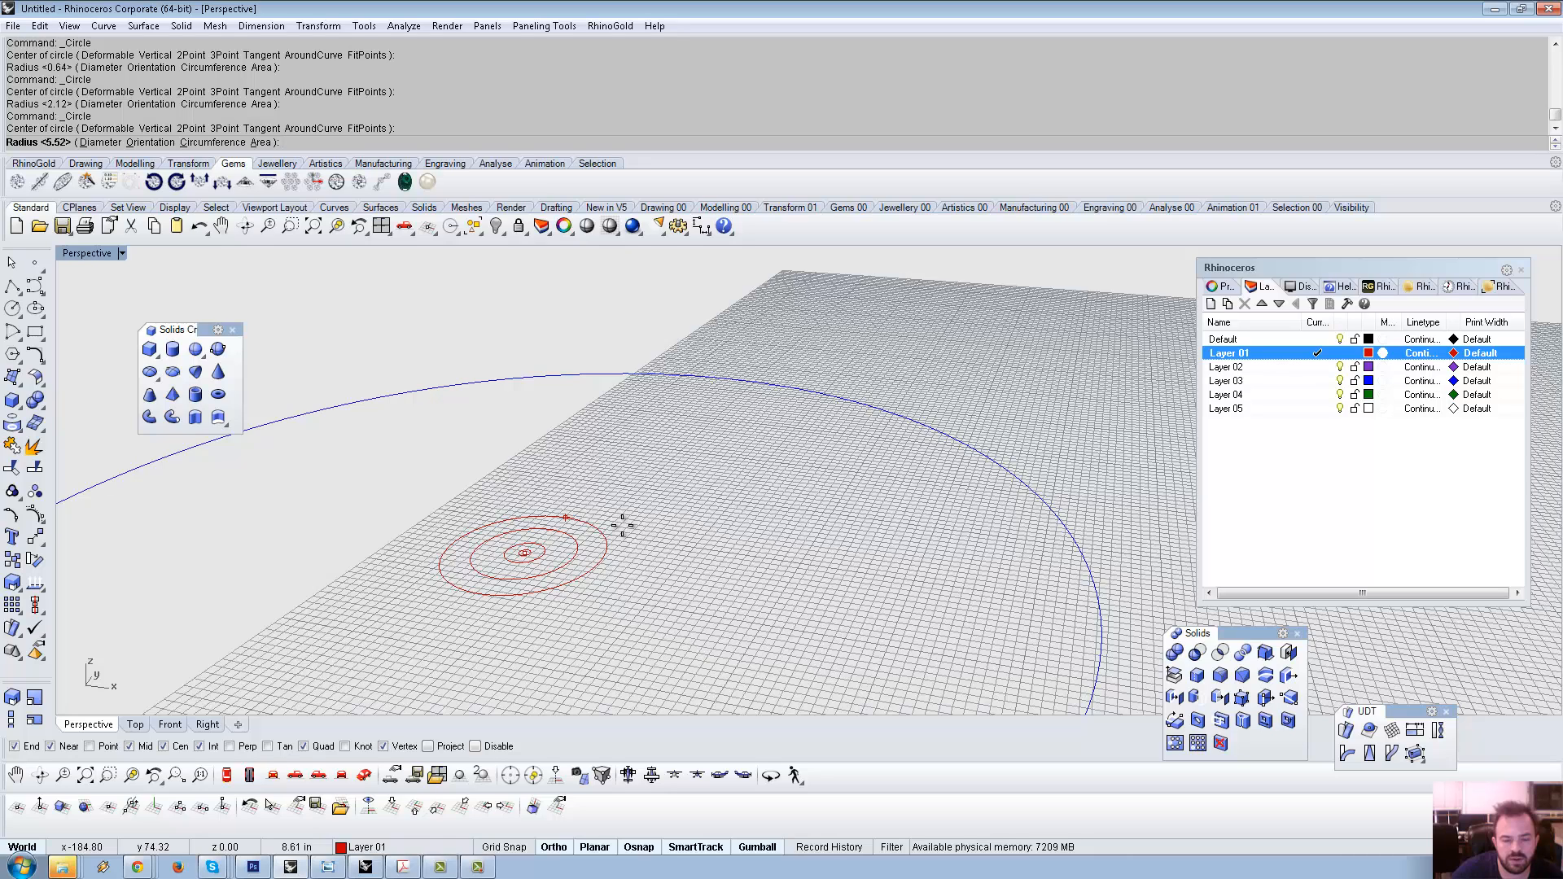
left_click(622, 525)
Draw two larger concentric circles at the blue circle's centre, the inner one with a radius of 29.49 inches.
key("Return")
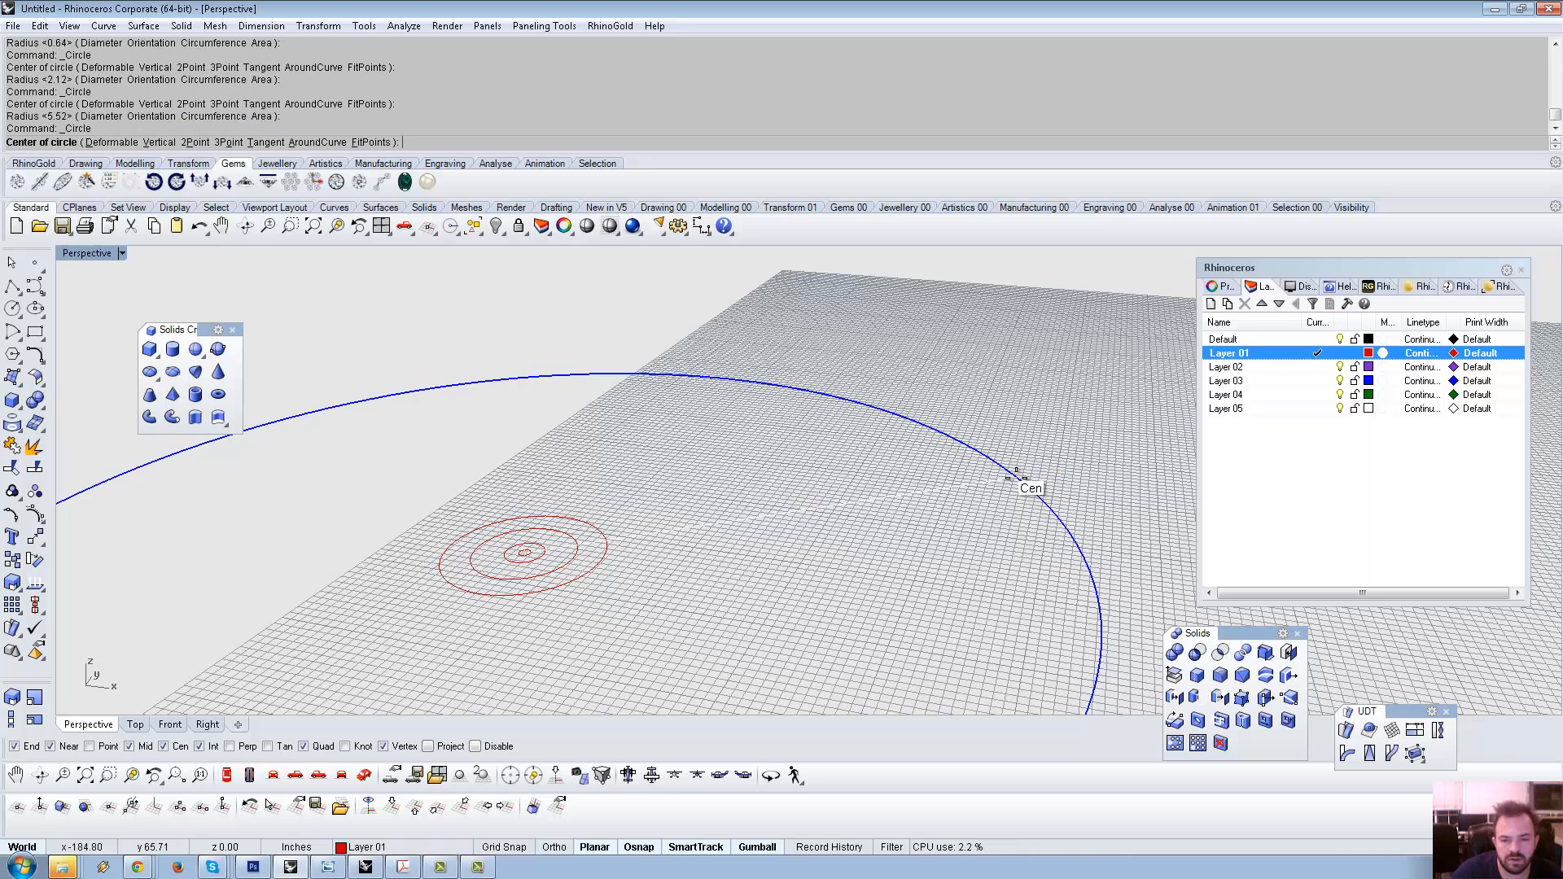
left_click(1018, 479)
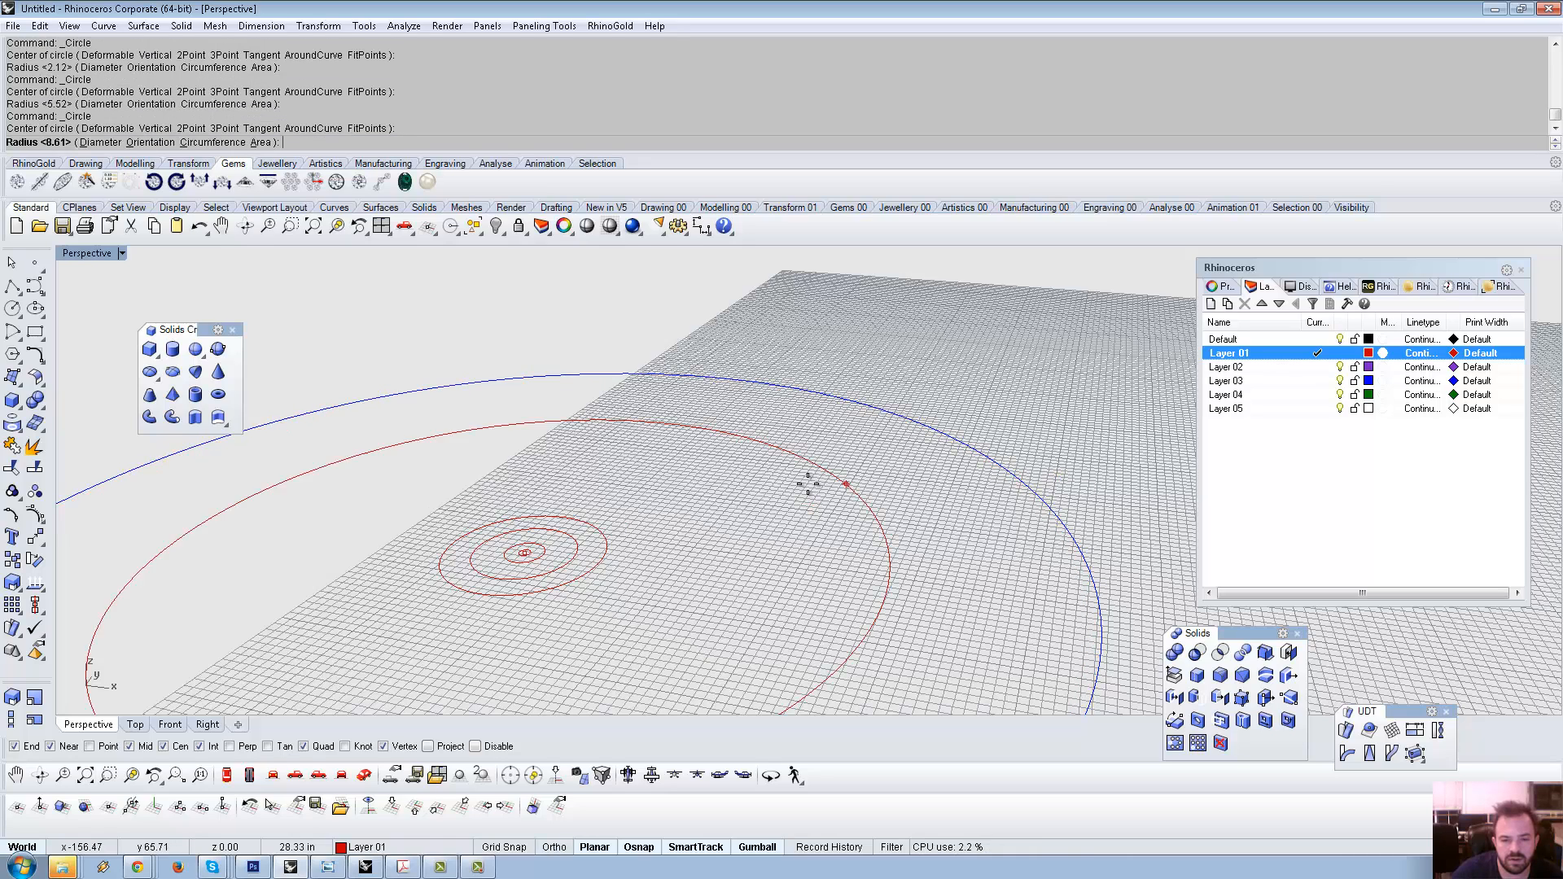
left_click(845, 508)
key("Return")
left_click(996, 466)
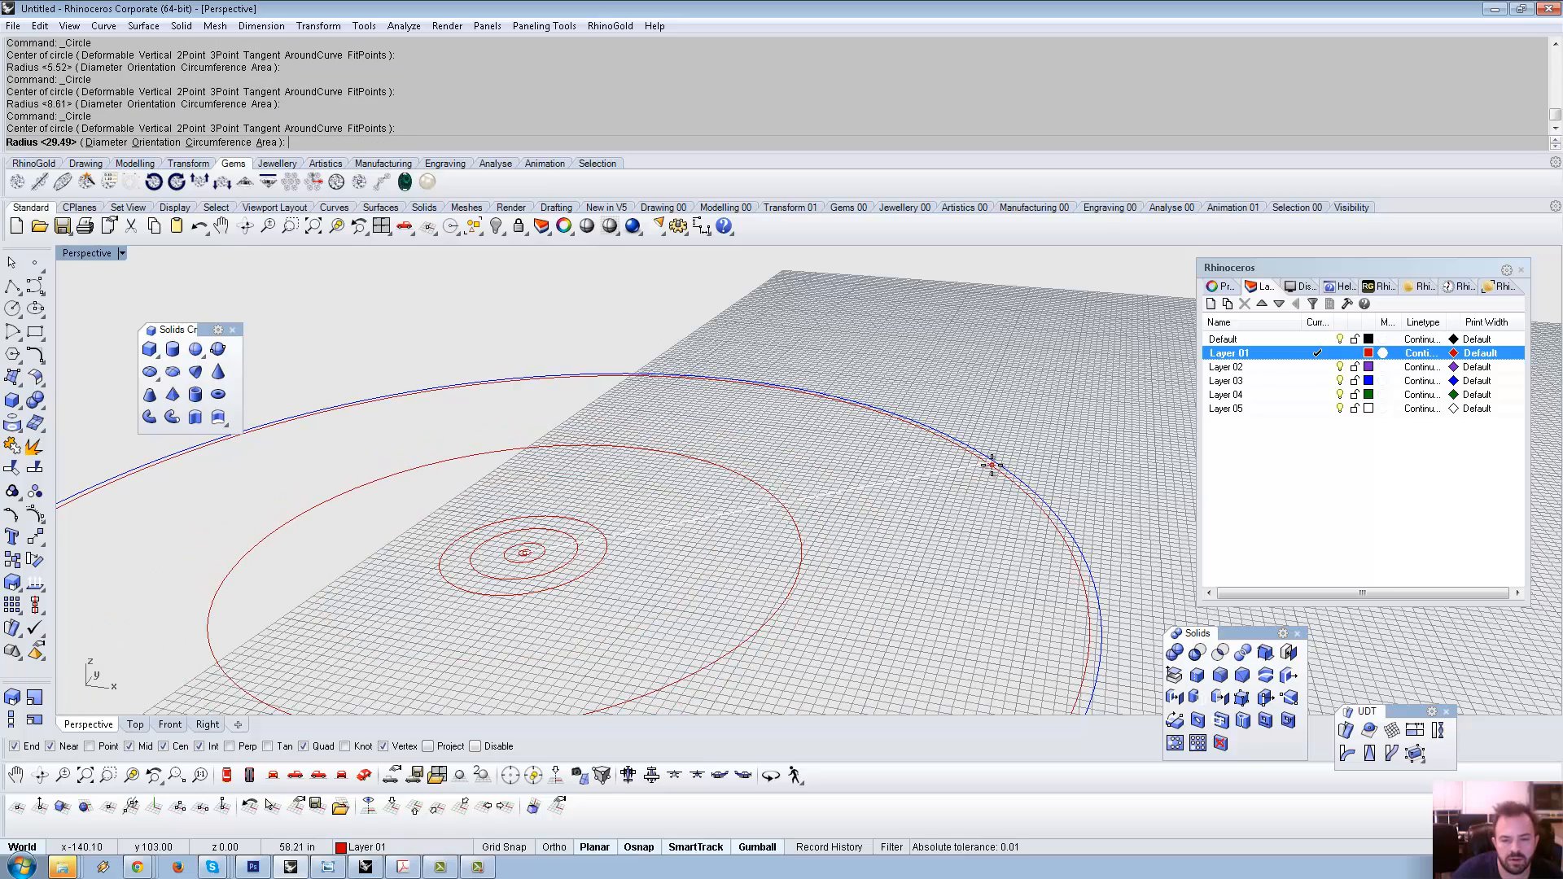
left_click(888, 497)
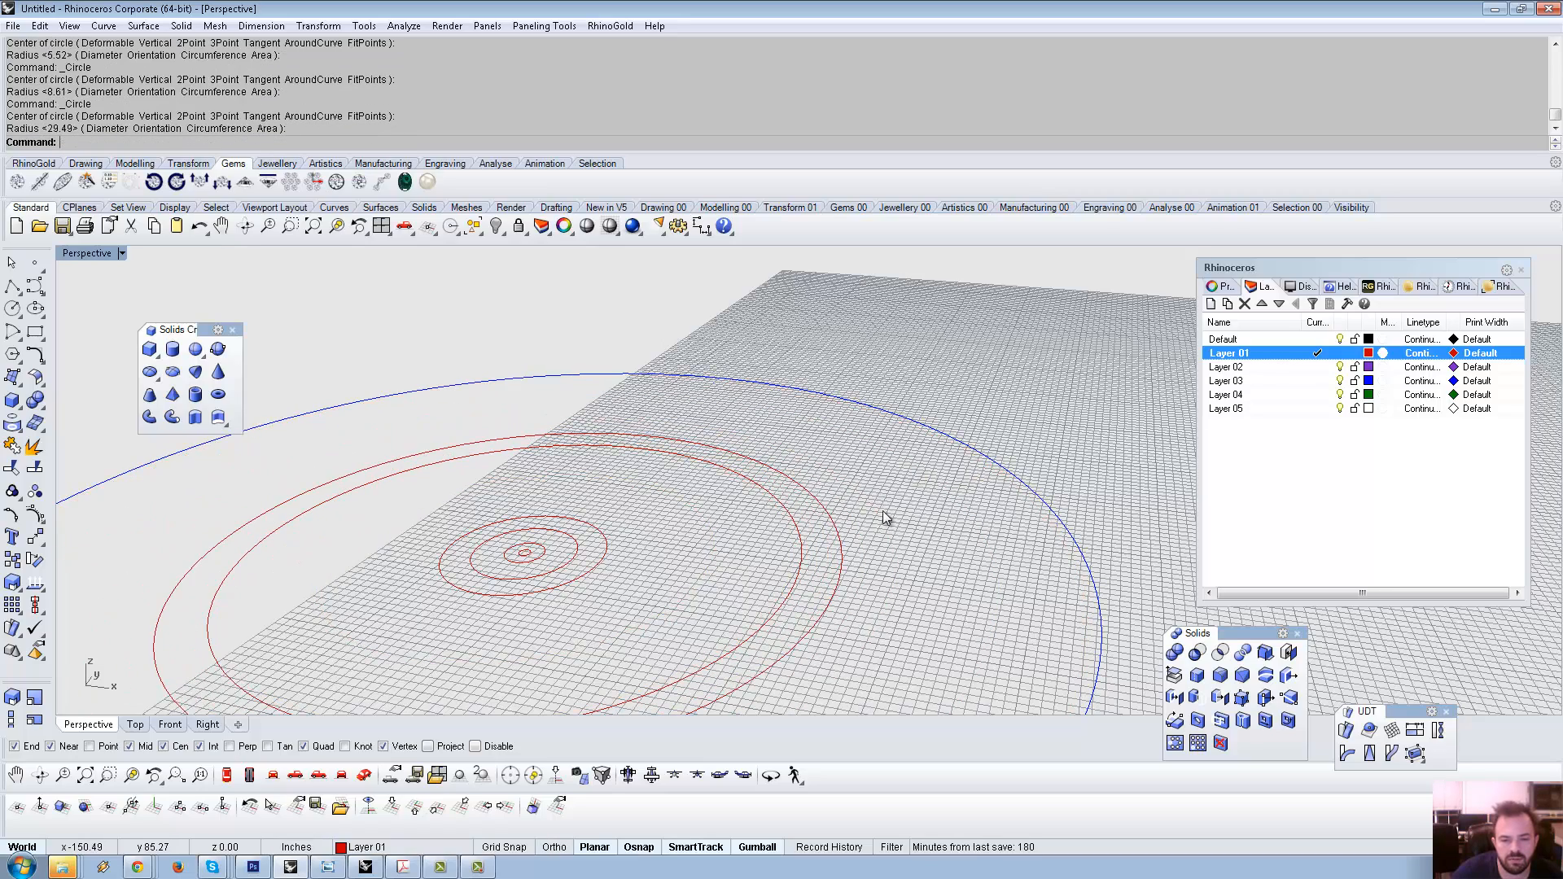
Raise the four largest red concentric circles together vertically into the lower part of the sphere.
scroll(814, 529, "down", 5)
scroll(733, 542, "up", 5)
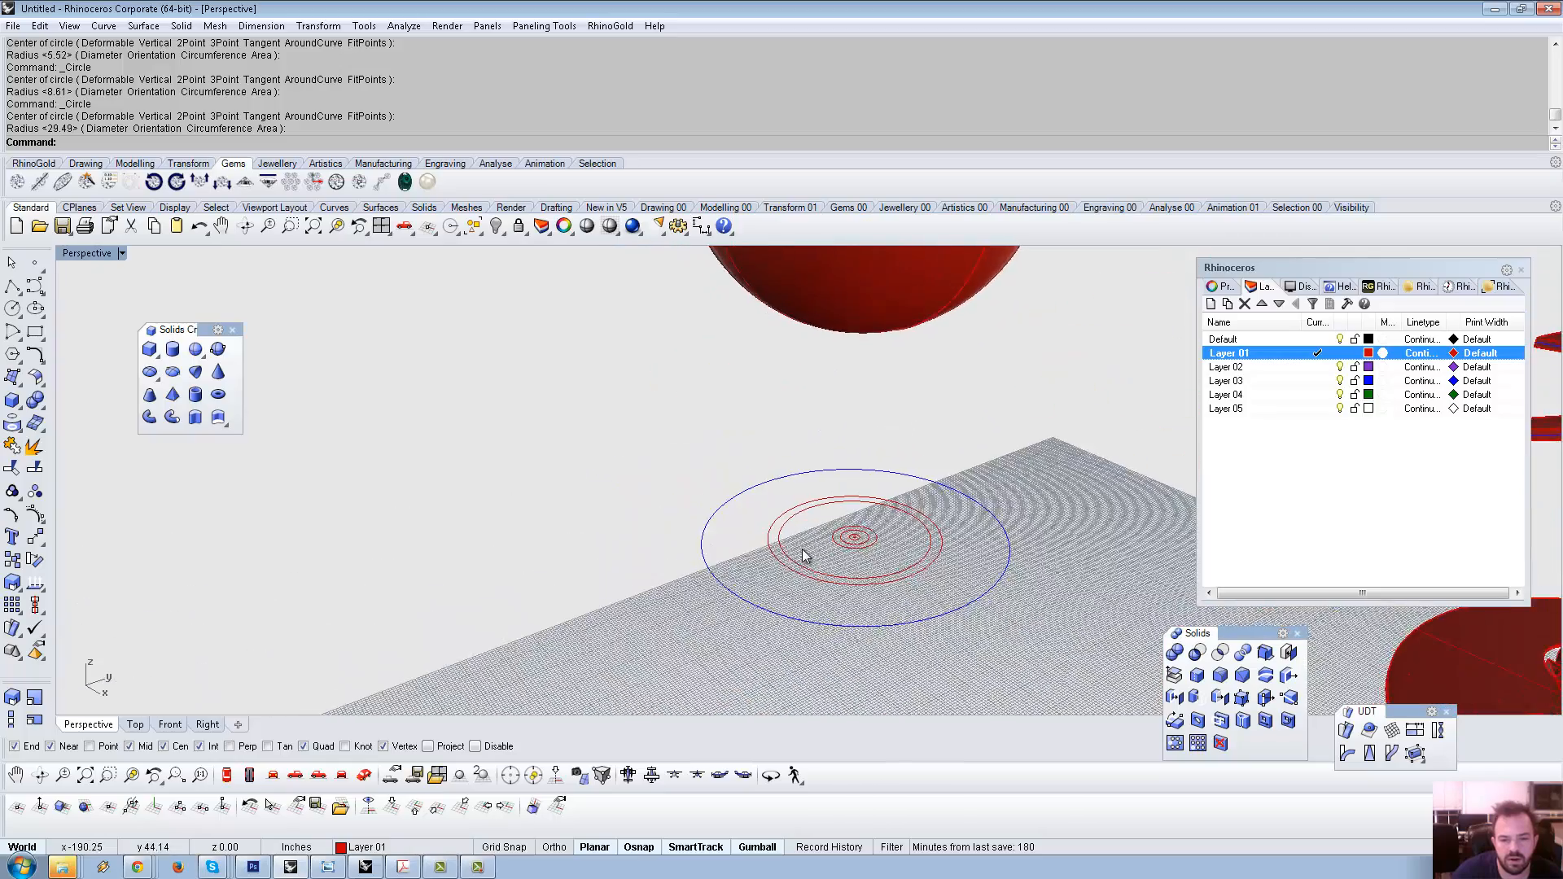
left_click_drag(760, 578, 699, 619)
left_click_drag(817, 518, 847, 356)
right_click_drag(928, 461, 787, 666, "shift")
key("ctrl+z")
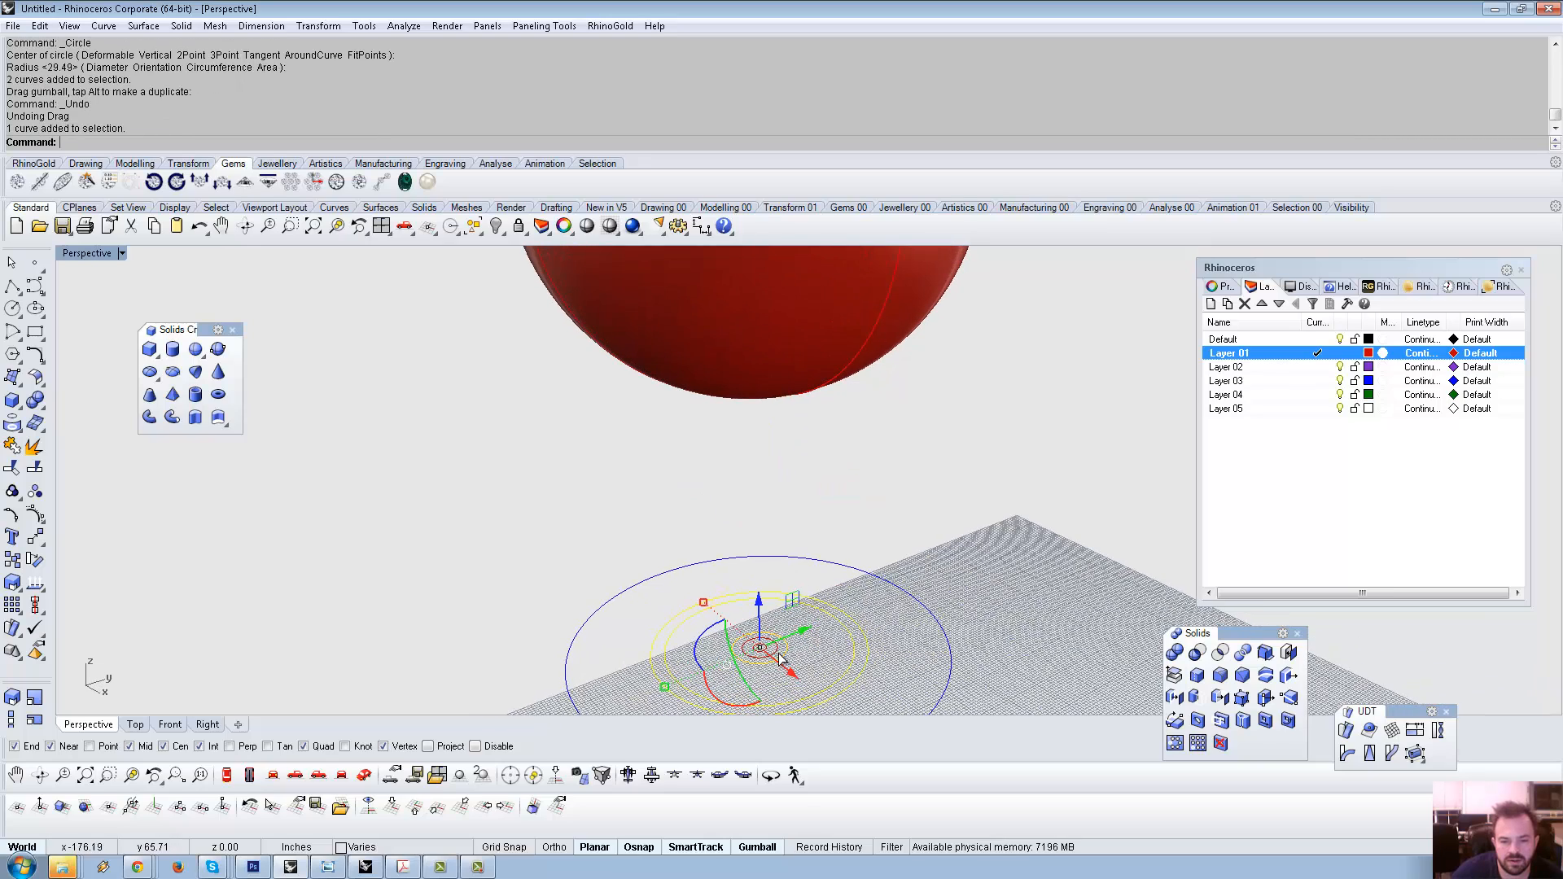
left_click(777, 652, "shift")
left_click_drag(761, 605, 777, 417)
right_click_drag(849, 433, 856, 373)
left_click_drag(763, 453, 803, 311)
left_click(951, 432)
right_click_drag(951, 433, 902, 425)
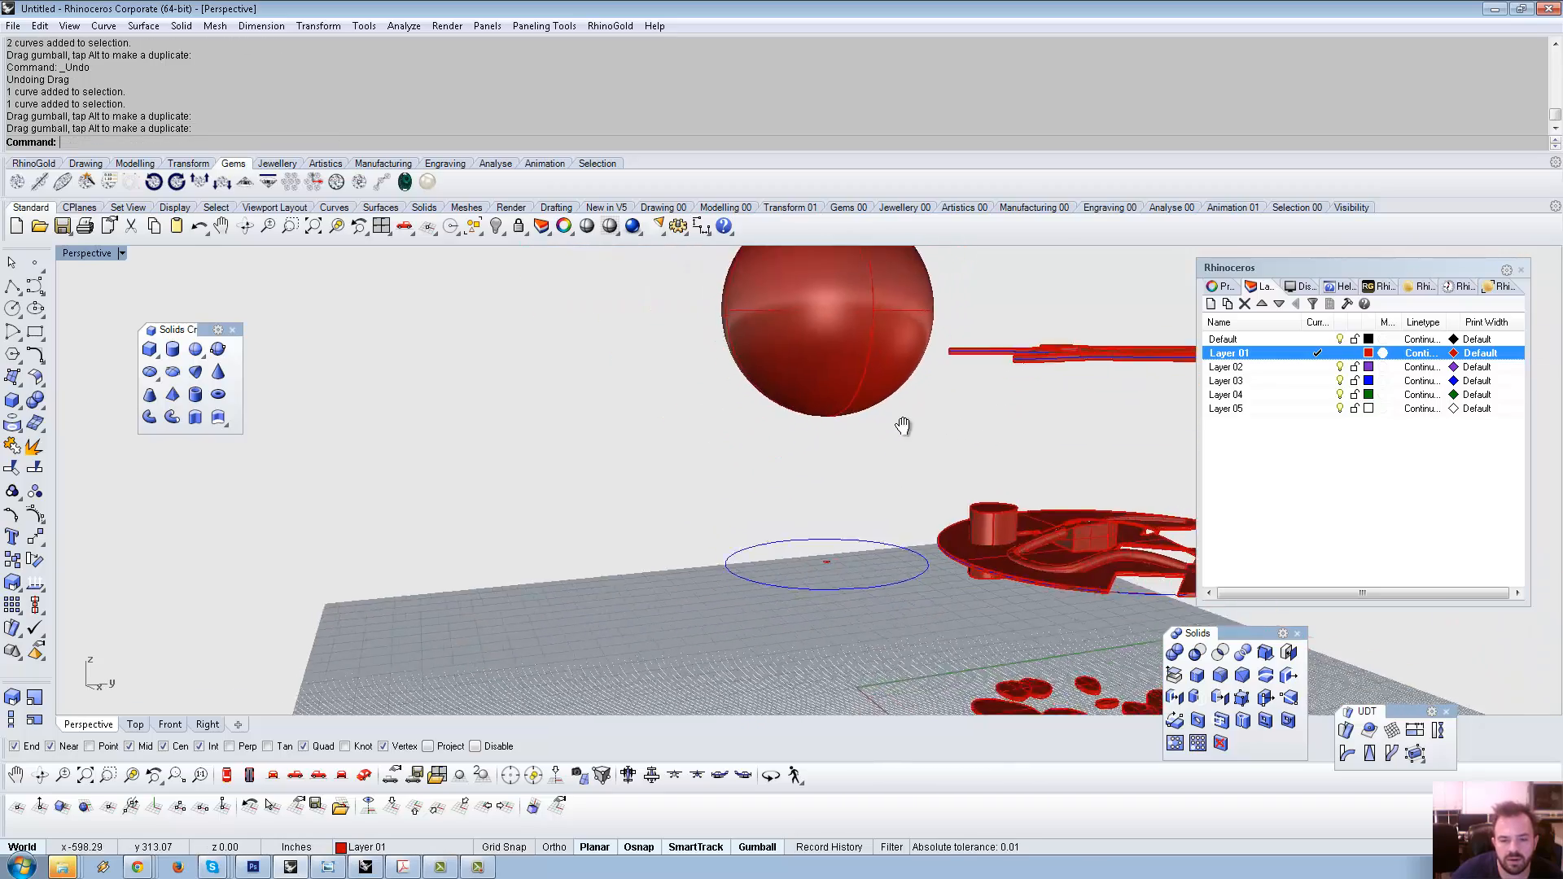
Raise the 2.12-inch-radius circle vertically to just below the sphere, leaving the smallest circle on the ground.
scroll(803, 569, "up", 10)
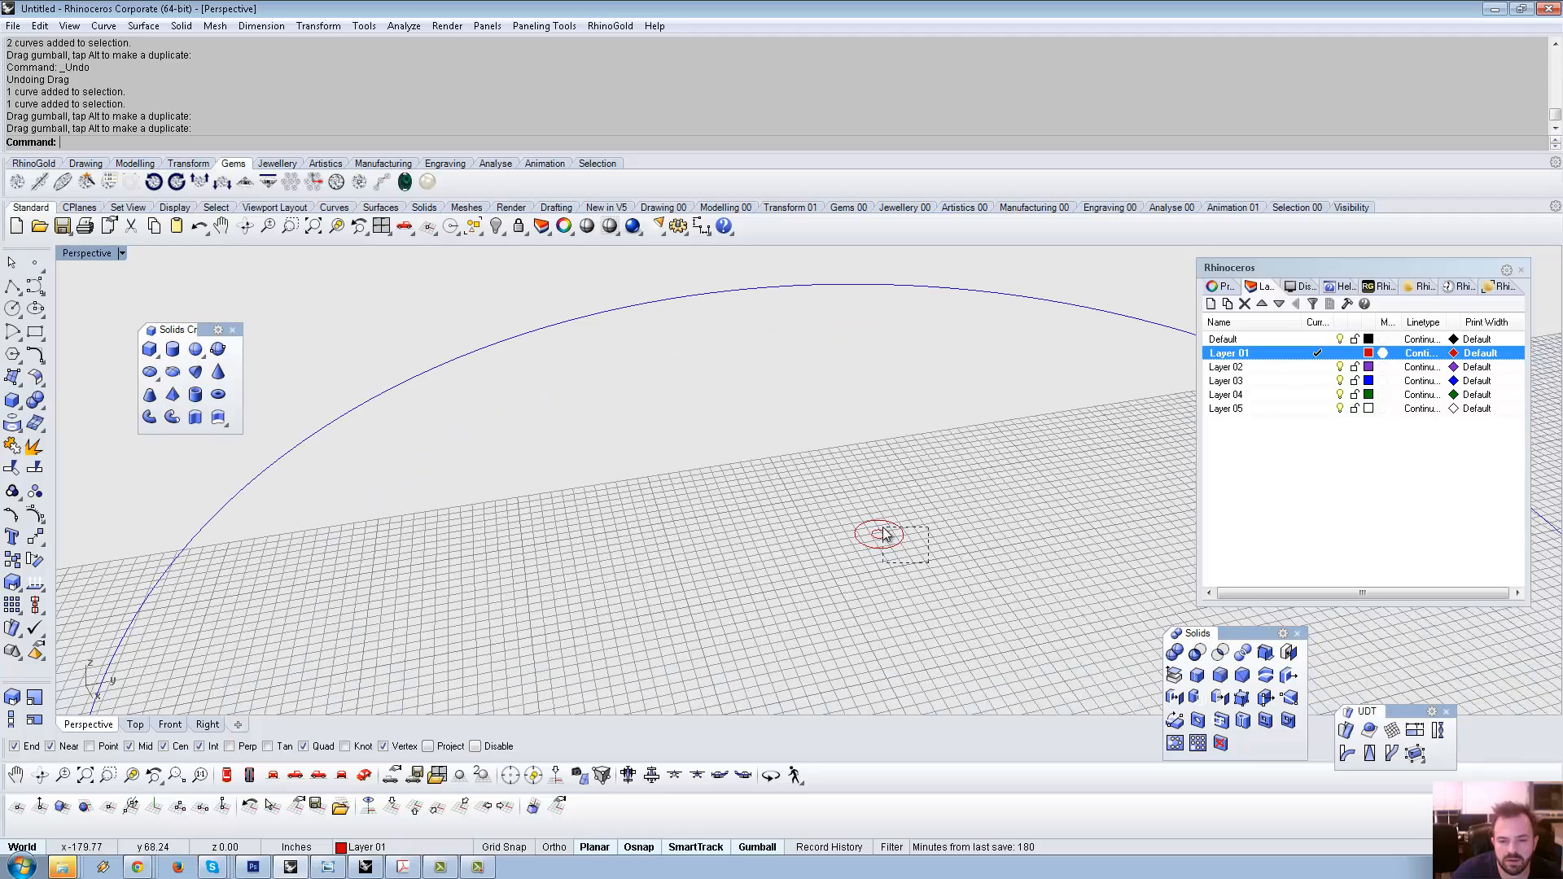
left_click_drag(884, 534, 883, 533)
left_click(905, 537)
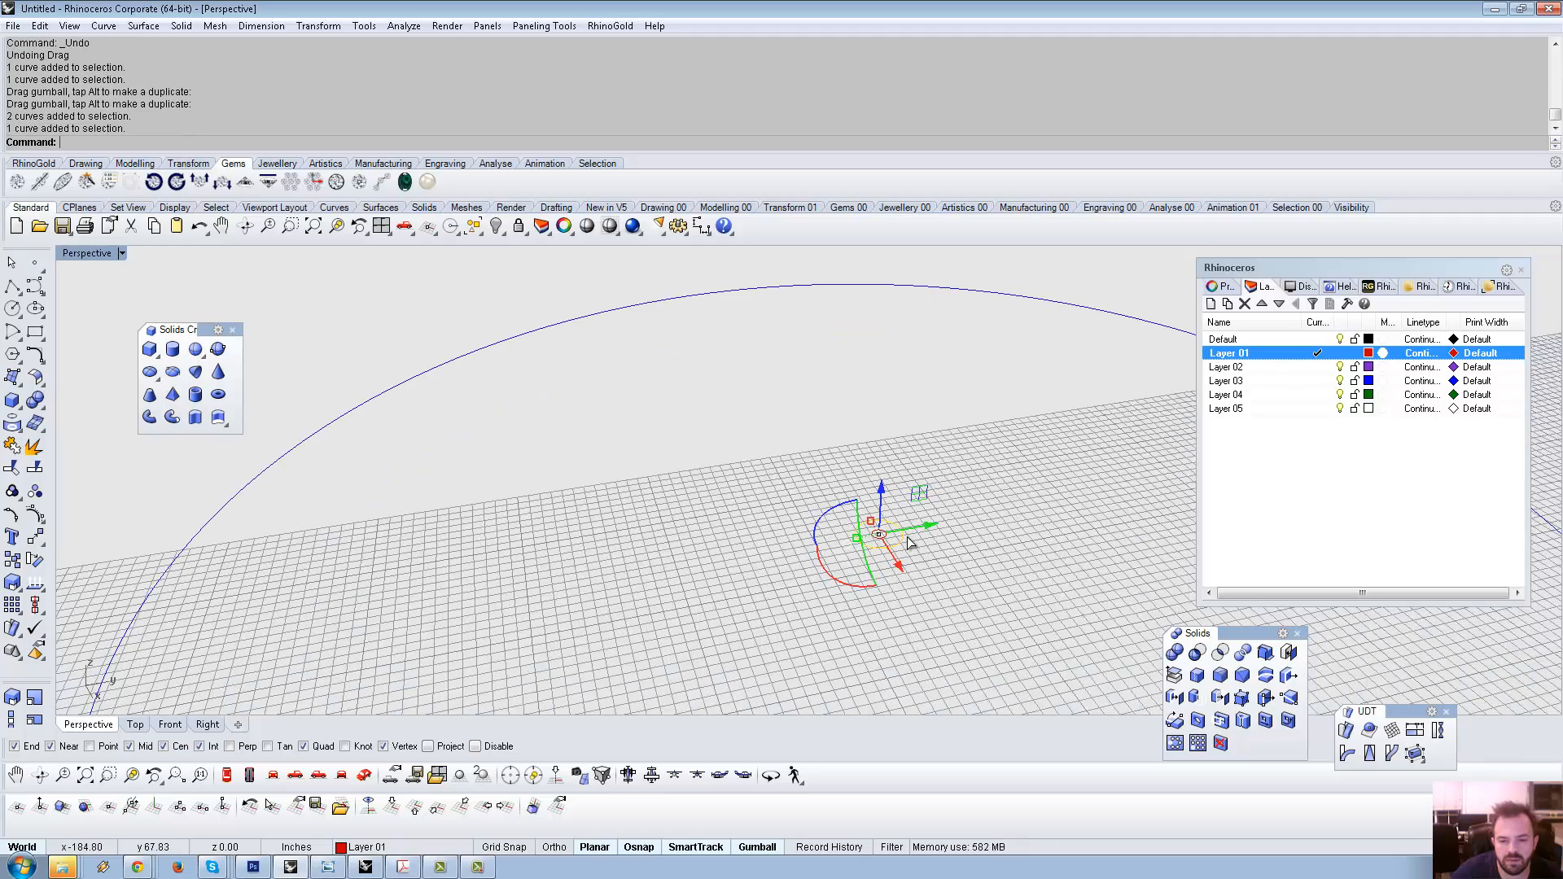
left_click_drag(886, 494, 947, 438)
right_click_drag(852, 490, 580, 521)
left_click(1013, 446)
Switch the perspective viewport to wireframe display.
scroll(1014, 446, "down", 2)
left_click(928, 446)
left_click(610, 230)
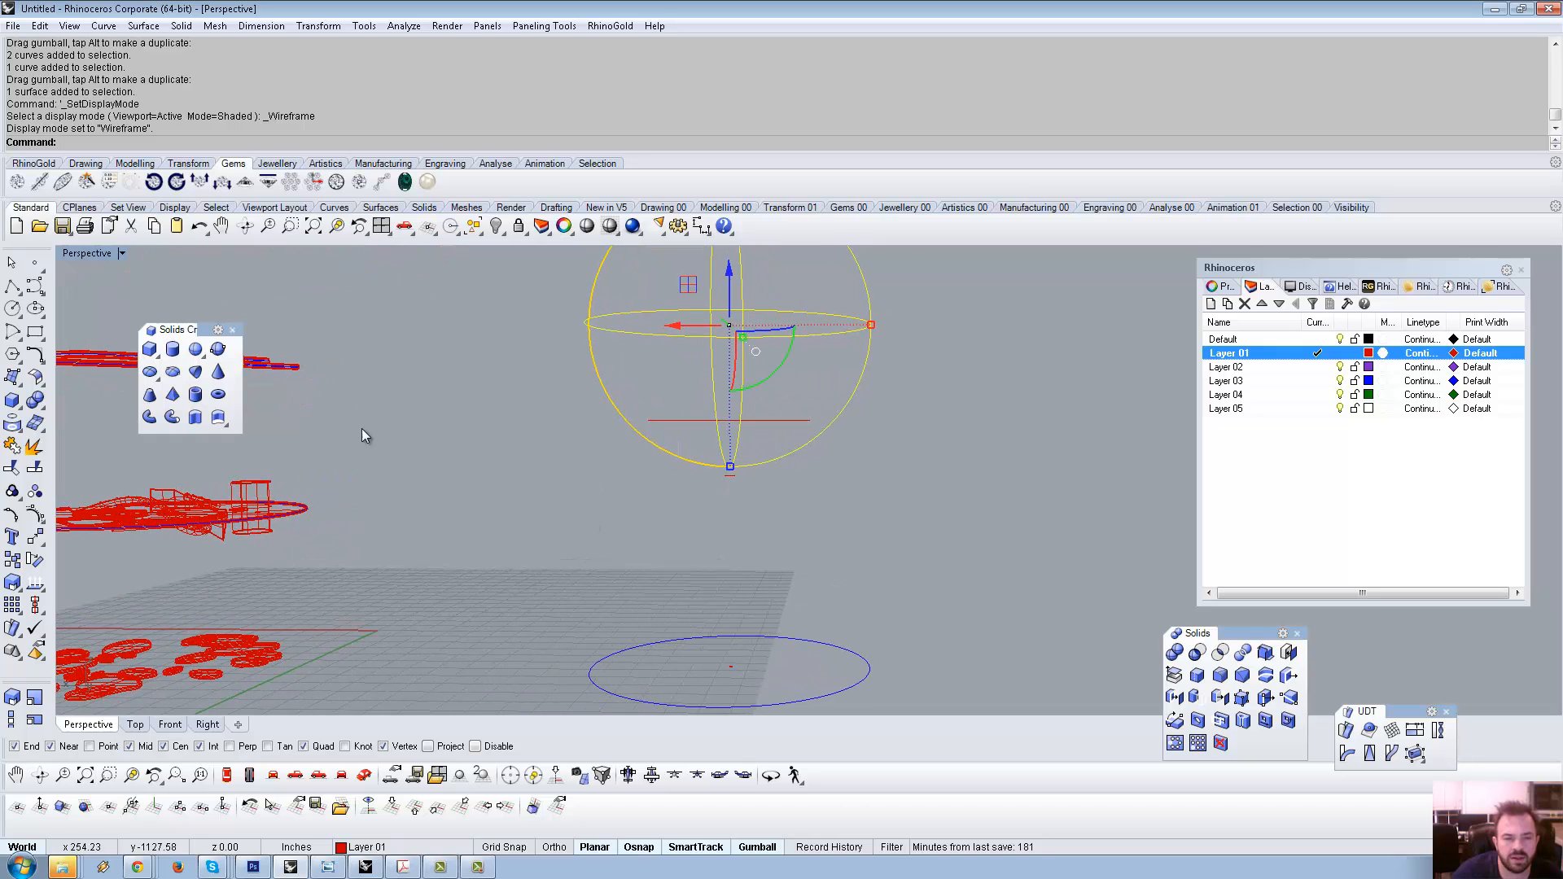
Draw a box about 44 inches high downwards from the level of the circles inside the sphere.
left_click(12, 400)
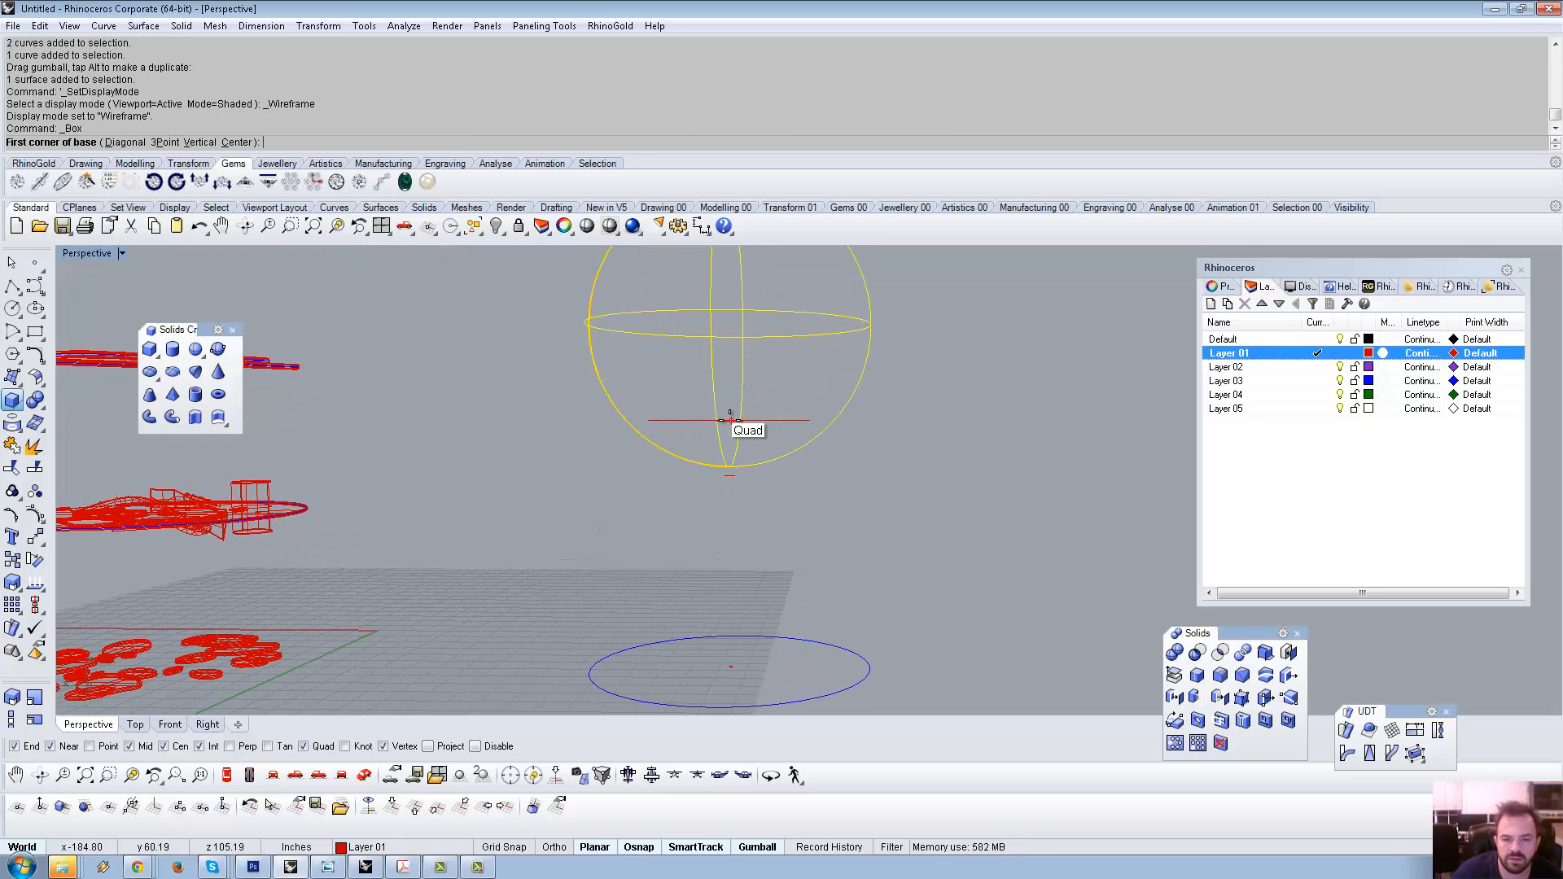
mouse_move(731, 419)
right_mouse_down()
mouse_move(733, 481)
mouse_move(720, 419)
right_mouse_up()
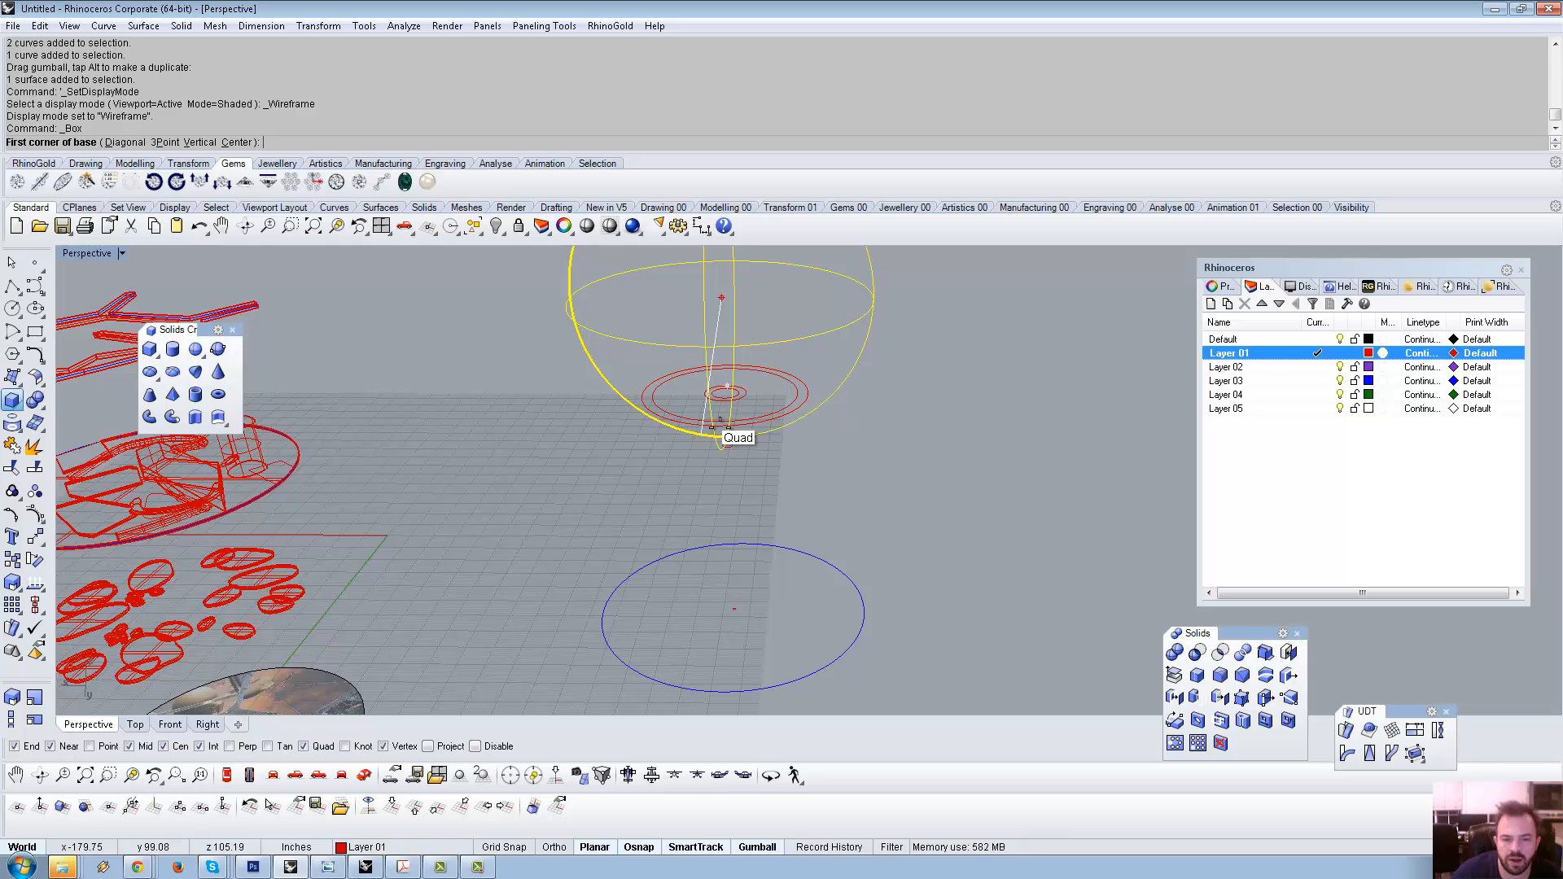
left_click(722, 422)
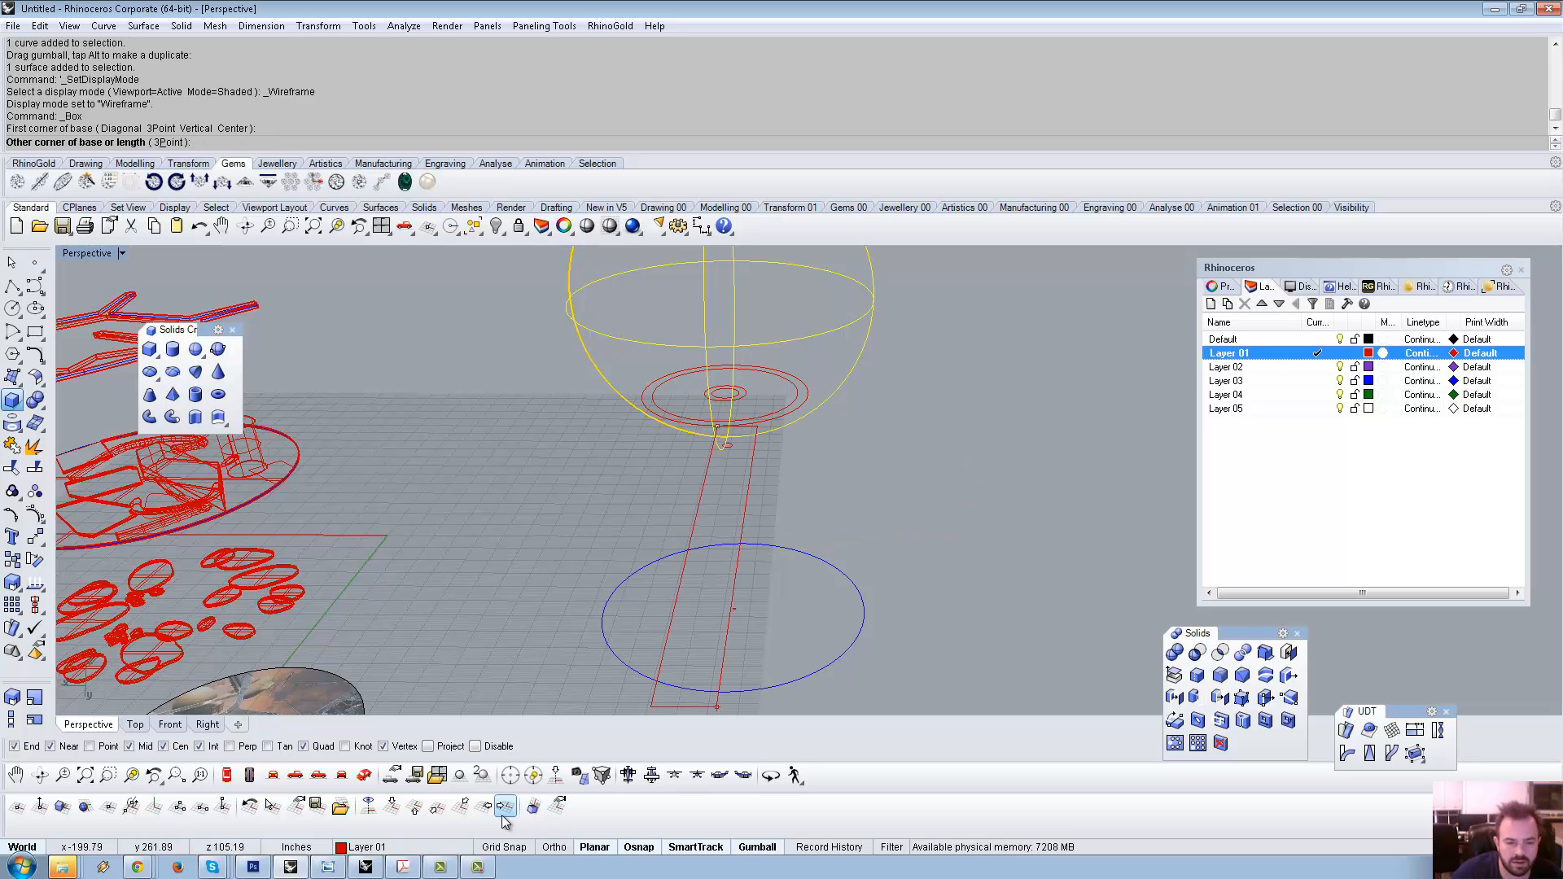
left_click(905, 519)
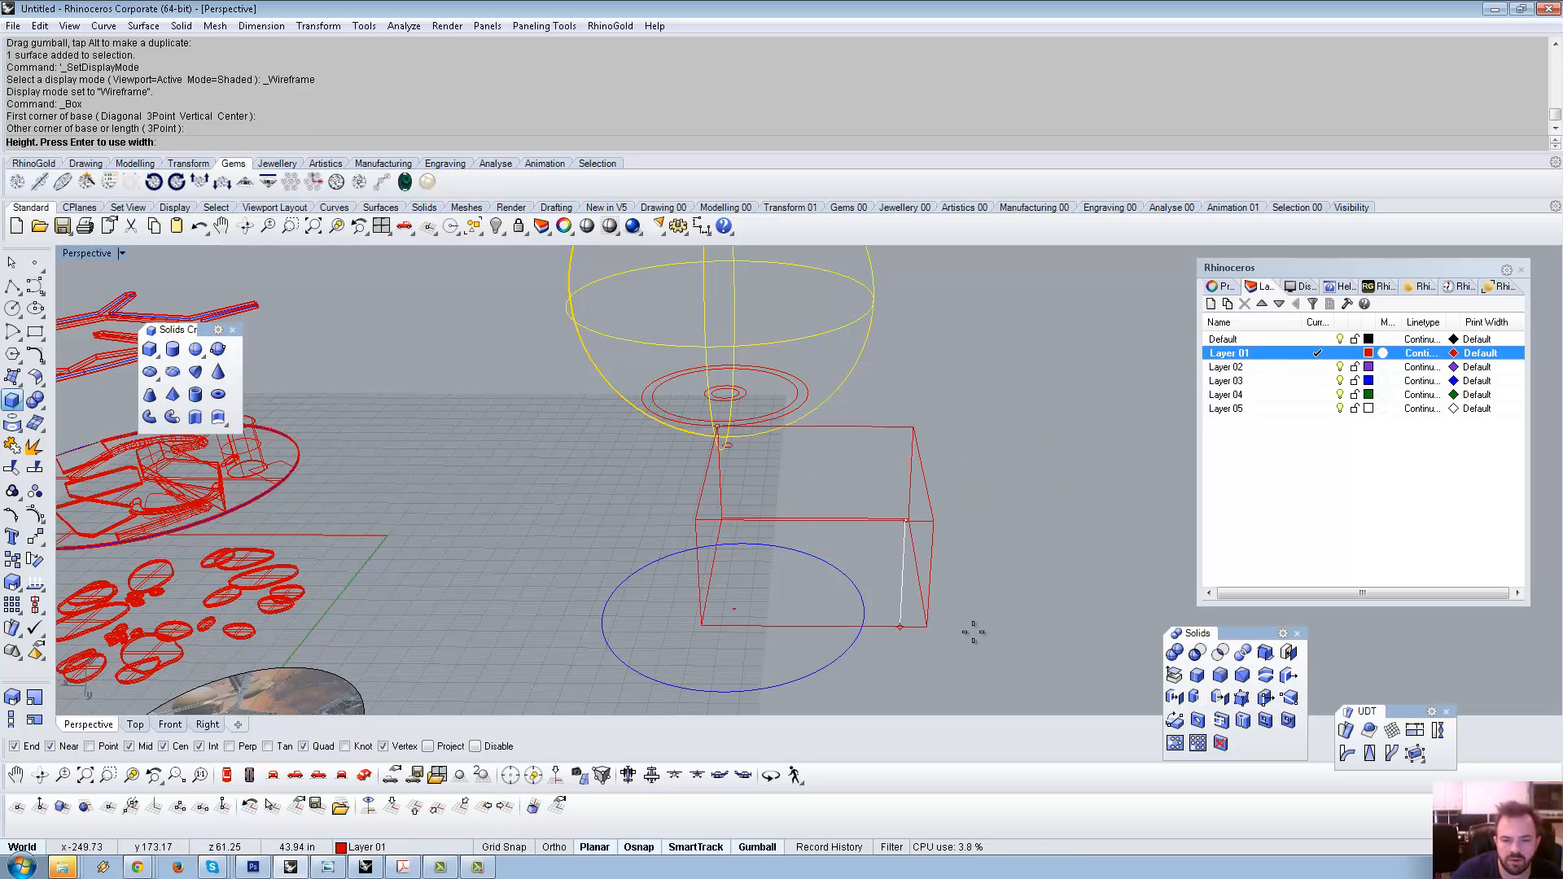
left_click(1000, 637)
right_click_drag(999, 636, 838, 582)
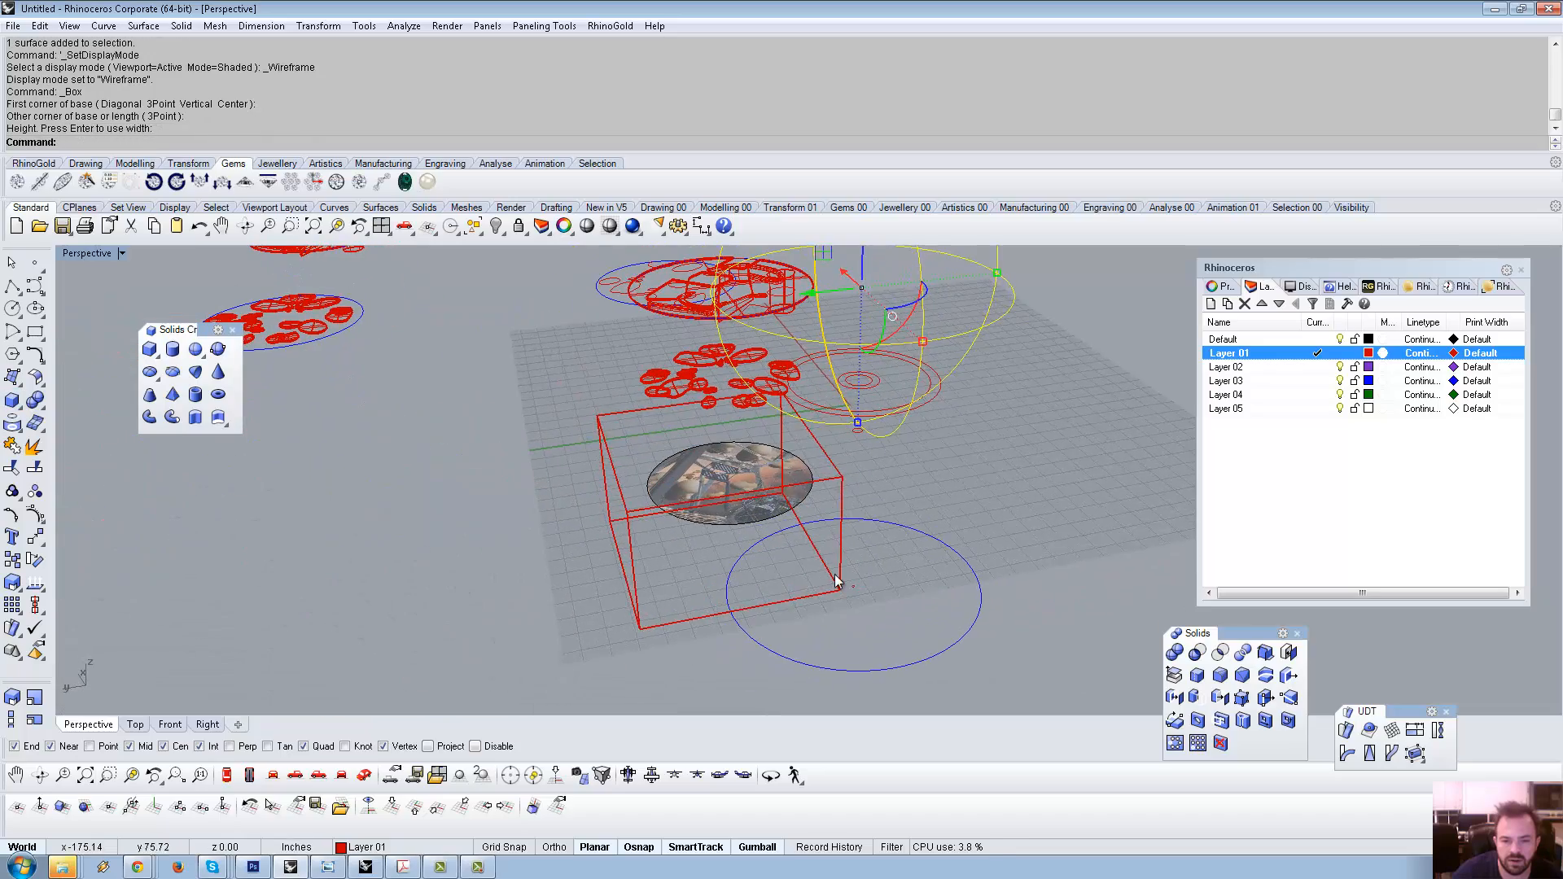
Move the box horizontally along both axes so it sits under the raised circles at the sphere's base.
left_click(838, 582)
left_click_drag(658, 508, 832, 489)
right_click_drag(832, 488, 912, 533)
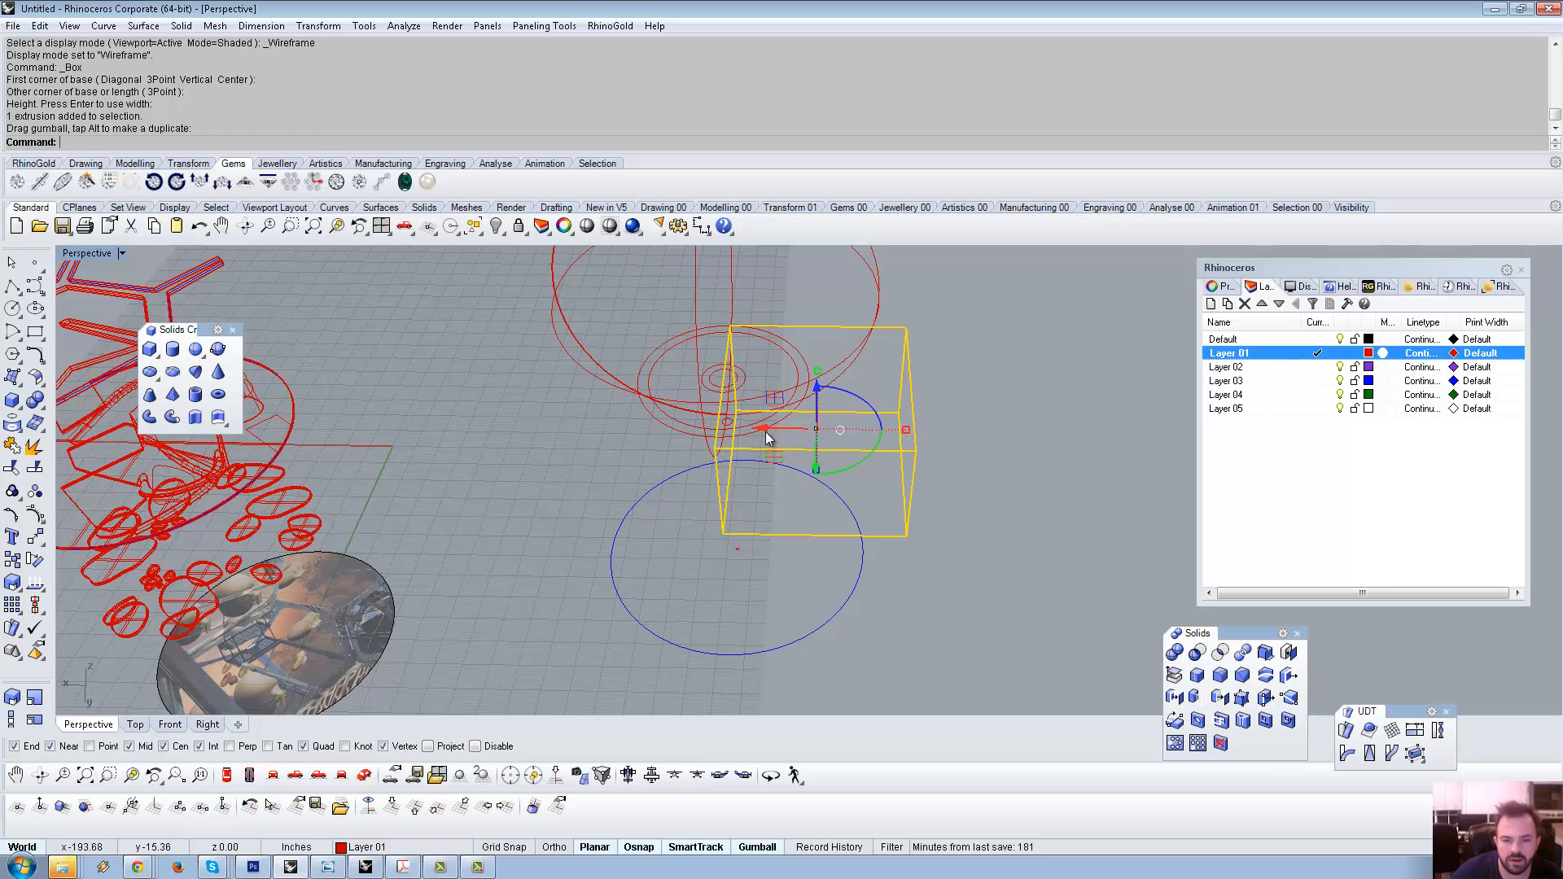
left_click_drag(768, 438, 651, 438)
right_click_drag(651, 438, 801, 444)
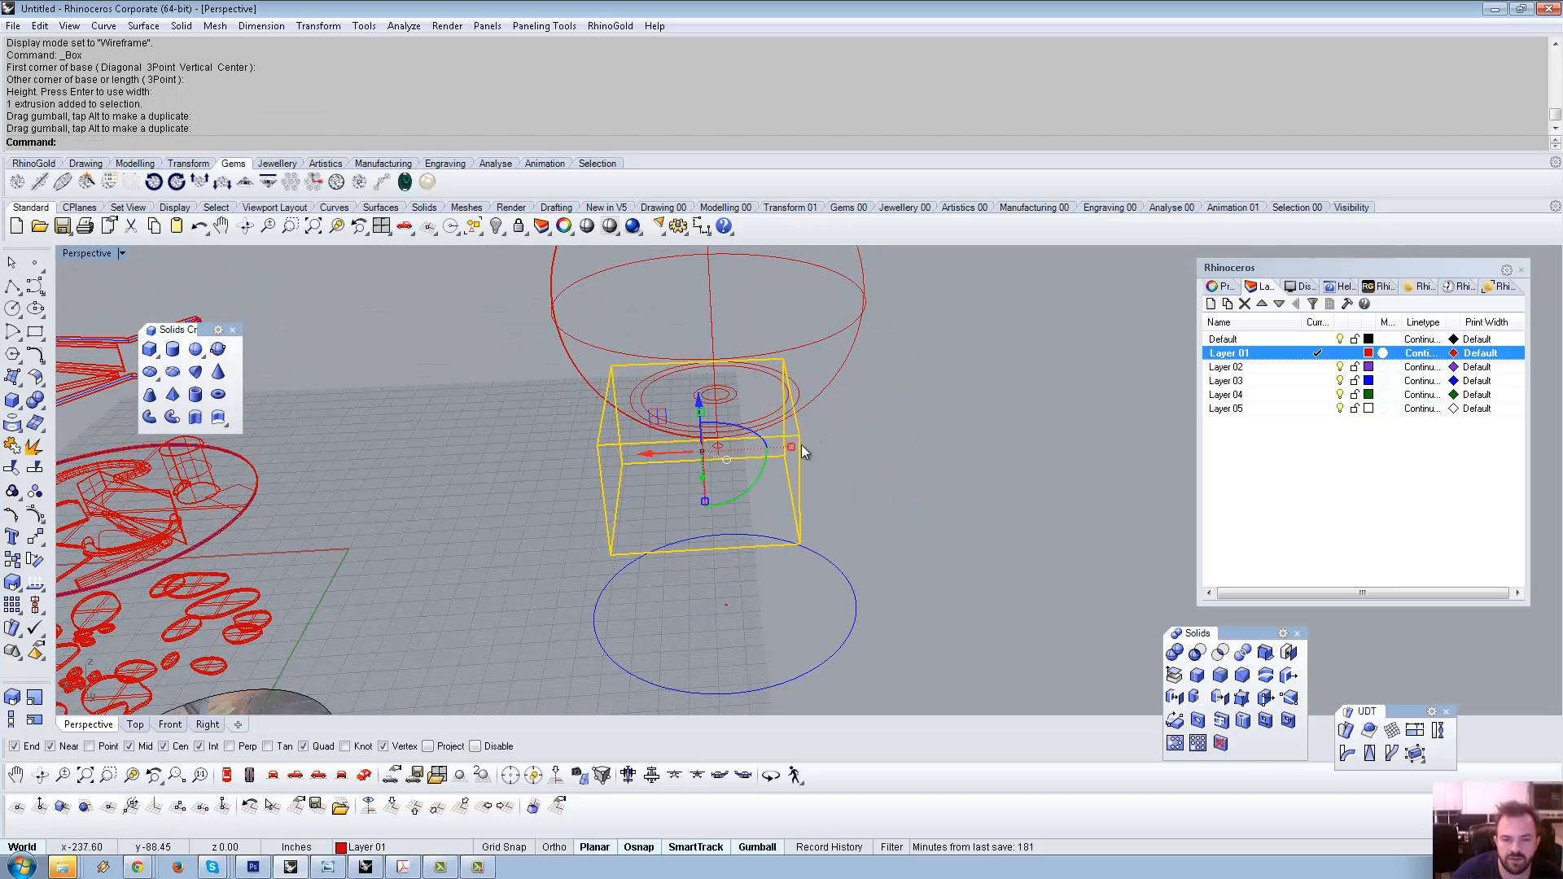
Scale the box in both horizontal directions until it extends well beyond the sphere on all sides.
left_click_drag(790, 453, 936, 454)
right_click_drag(936, 454, 727, 562)
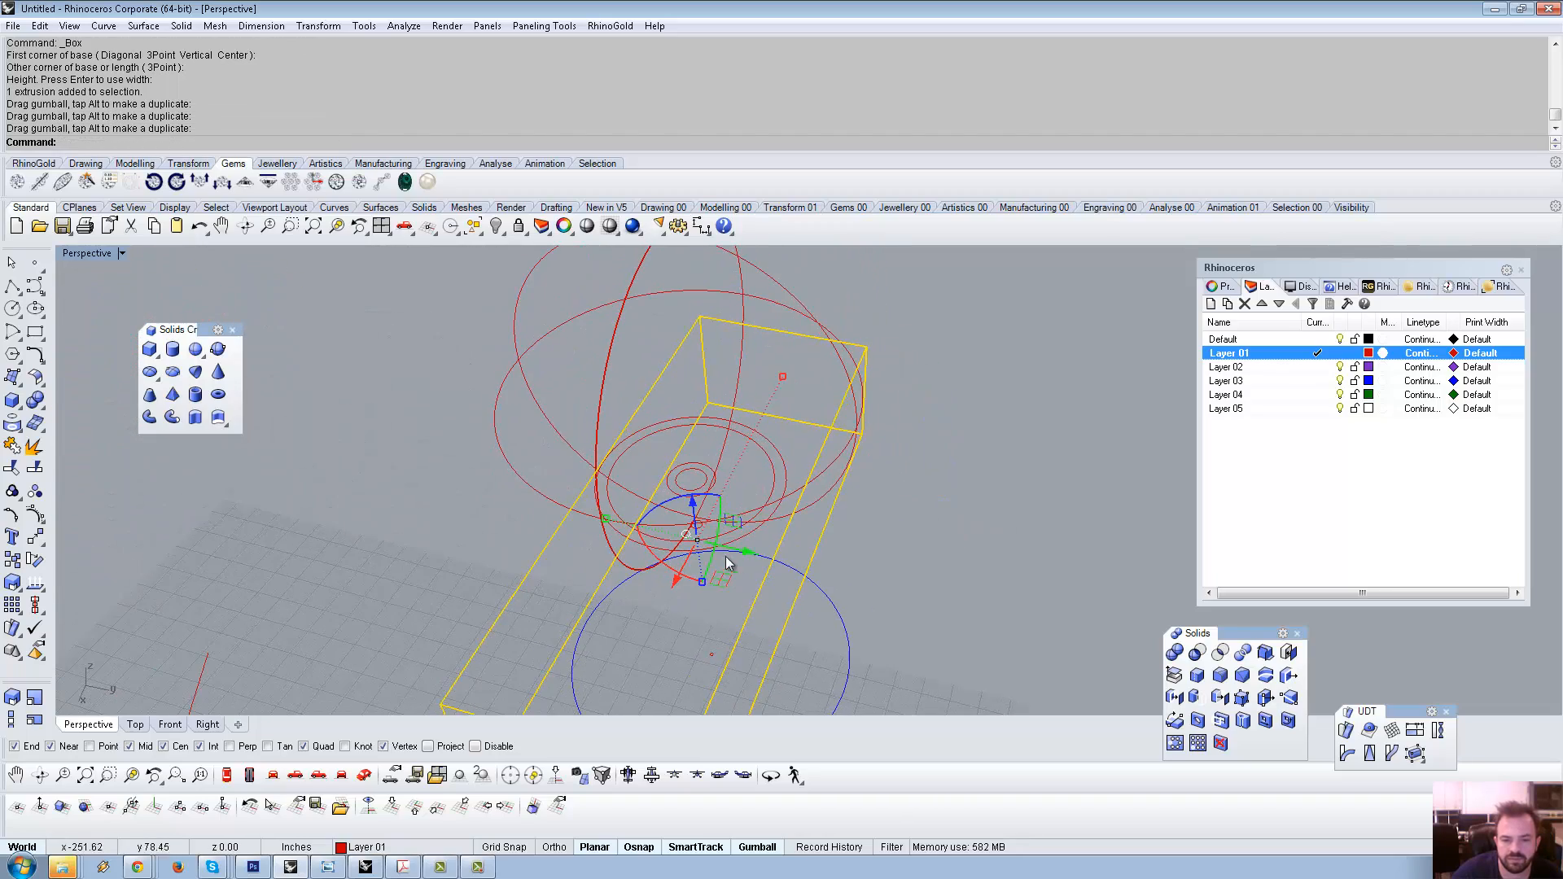
left_click_drag(605, 521, 476, 490)
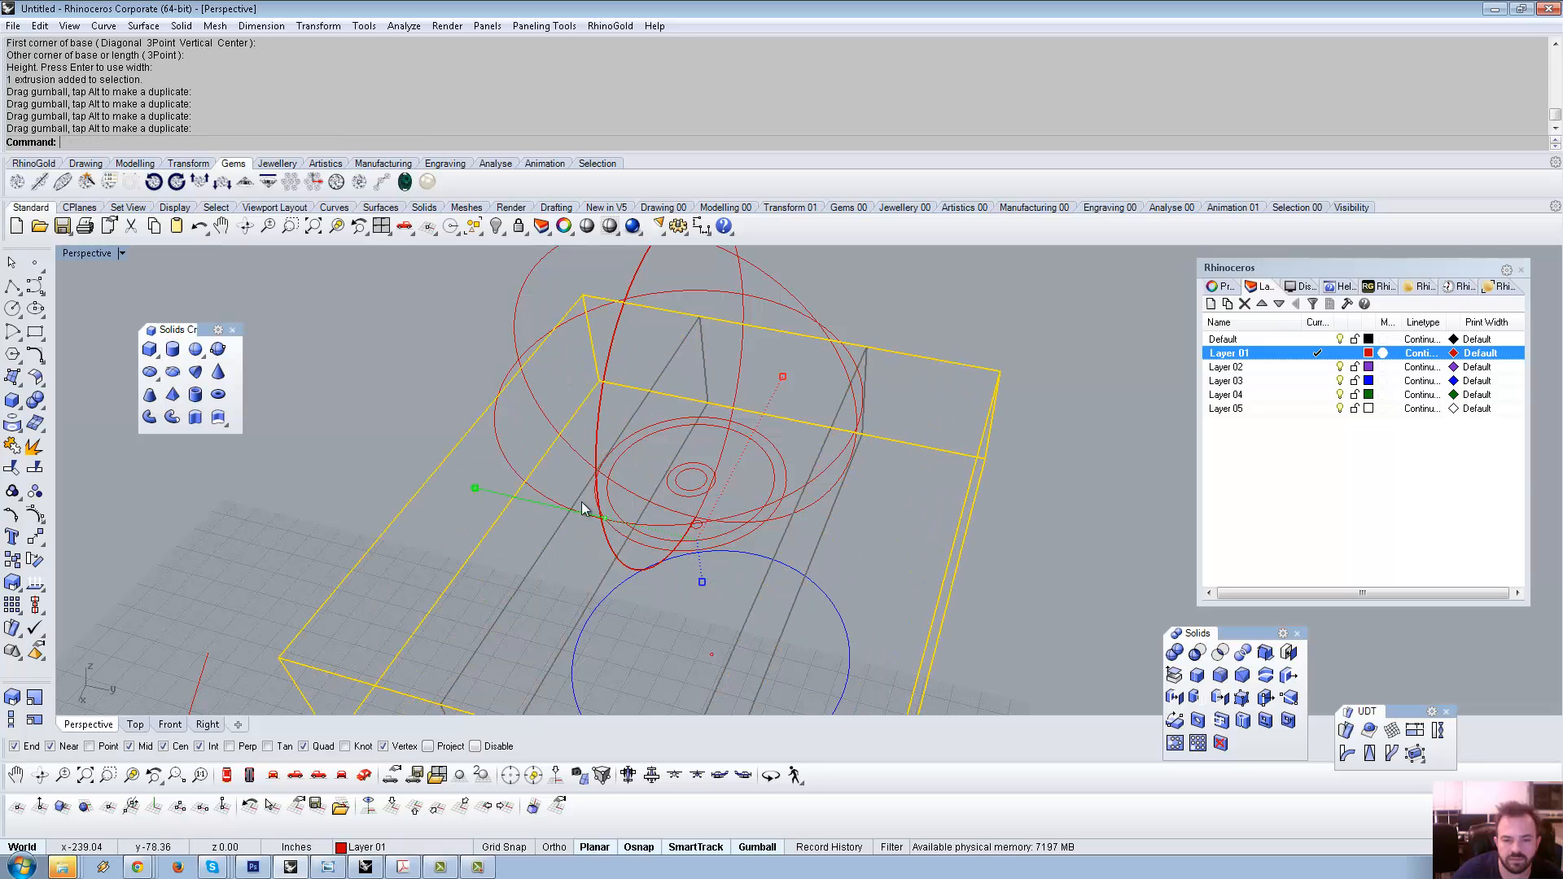
right_click_drag(587, 508, 655, 394)
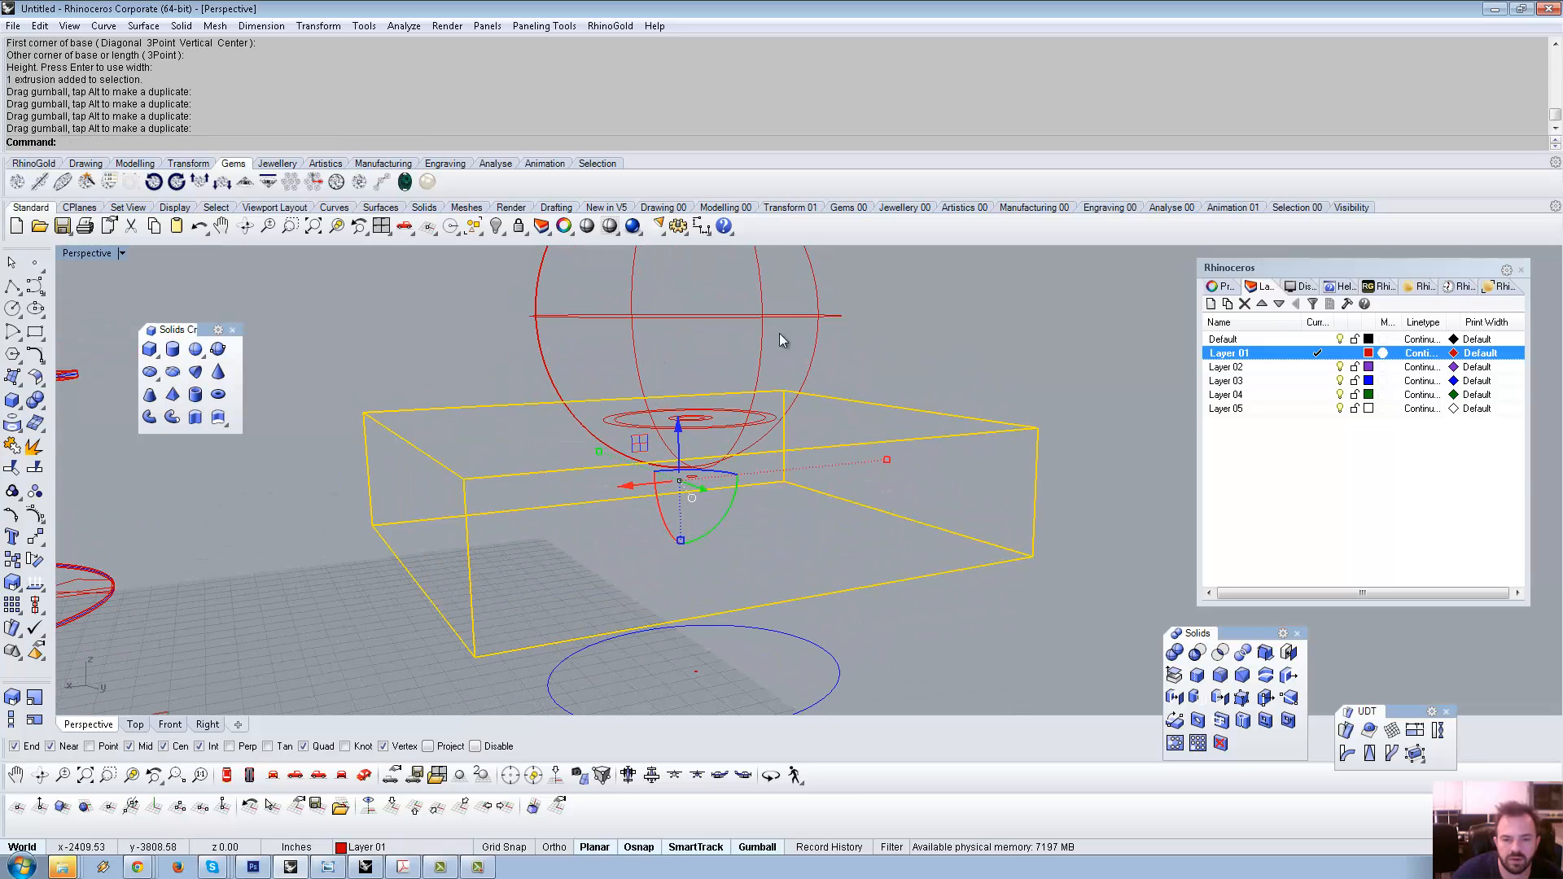
Subtract the box from the sphere with Boolean Difference to cut a flat base.
left_click(818, 324)
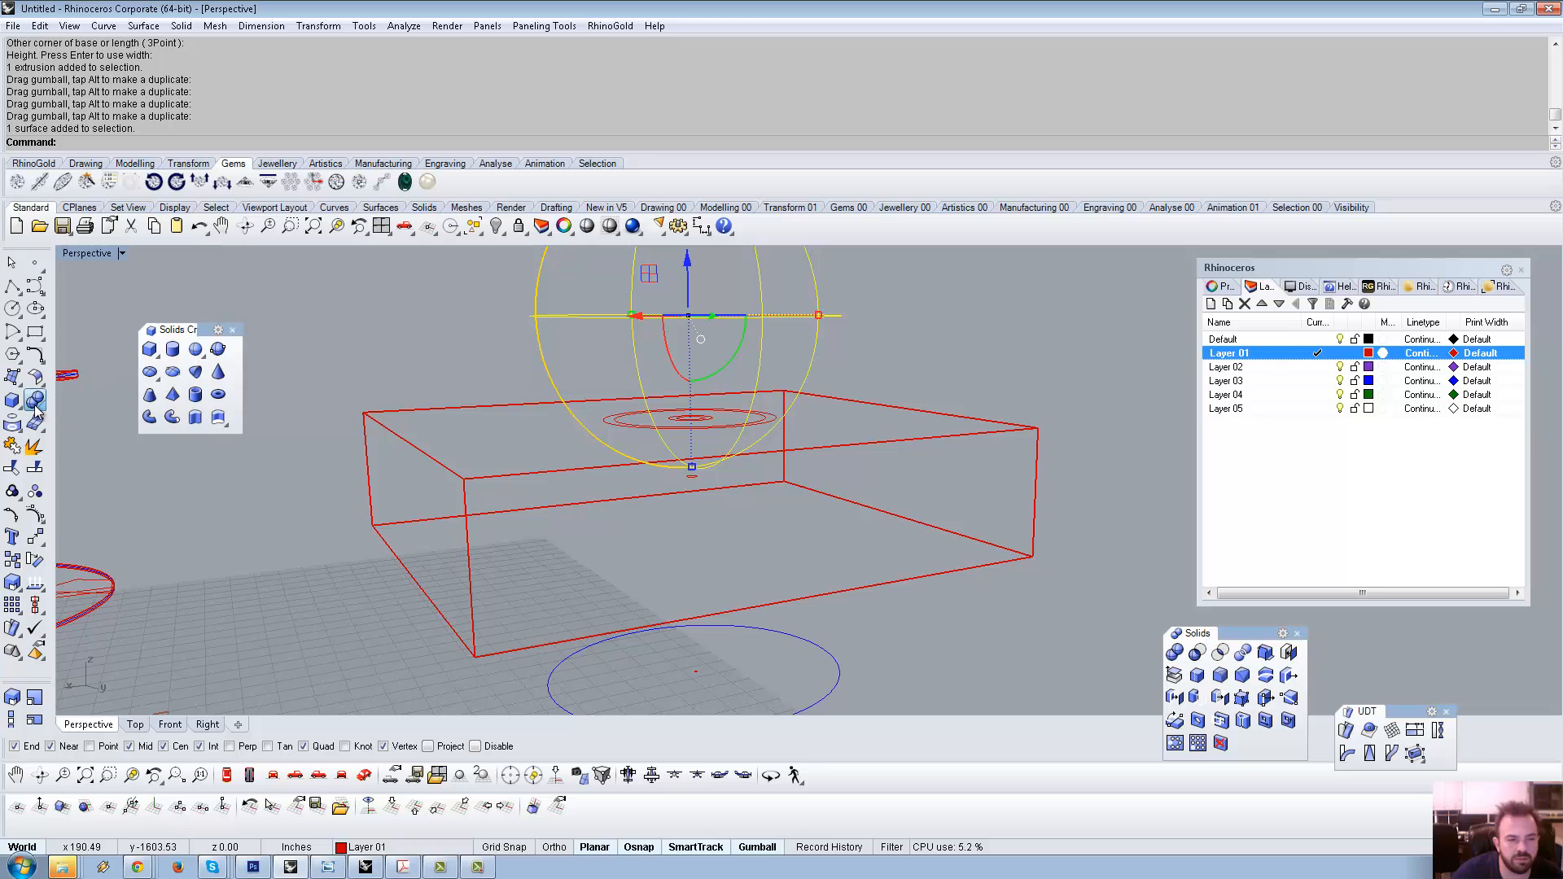
left_click_drag(1195, 633, 1165, 631)
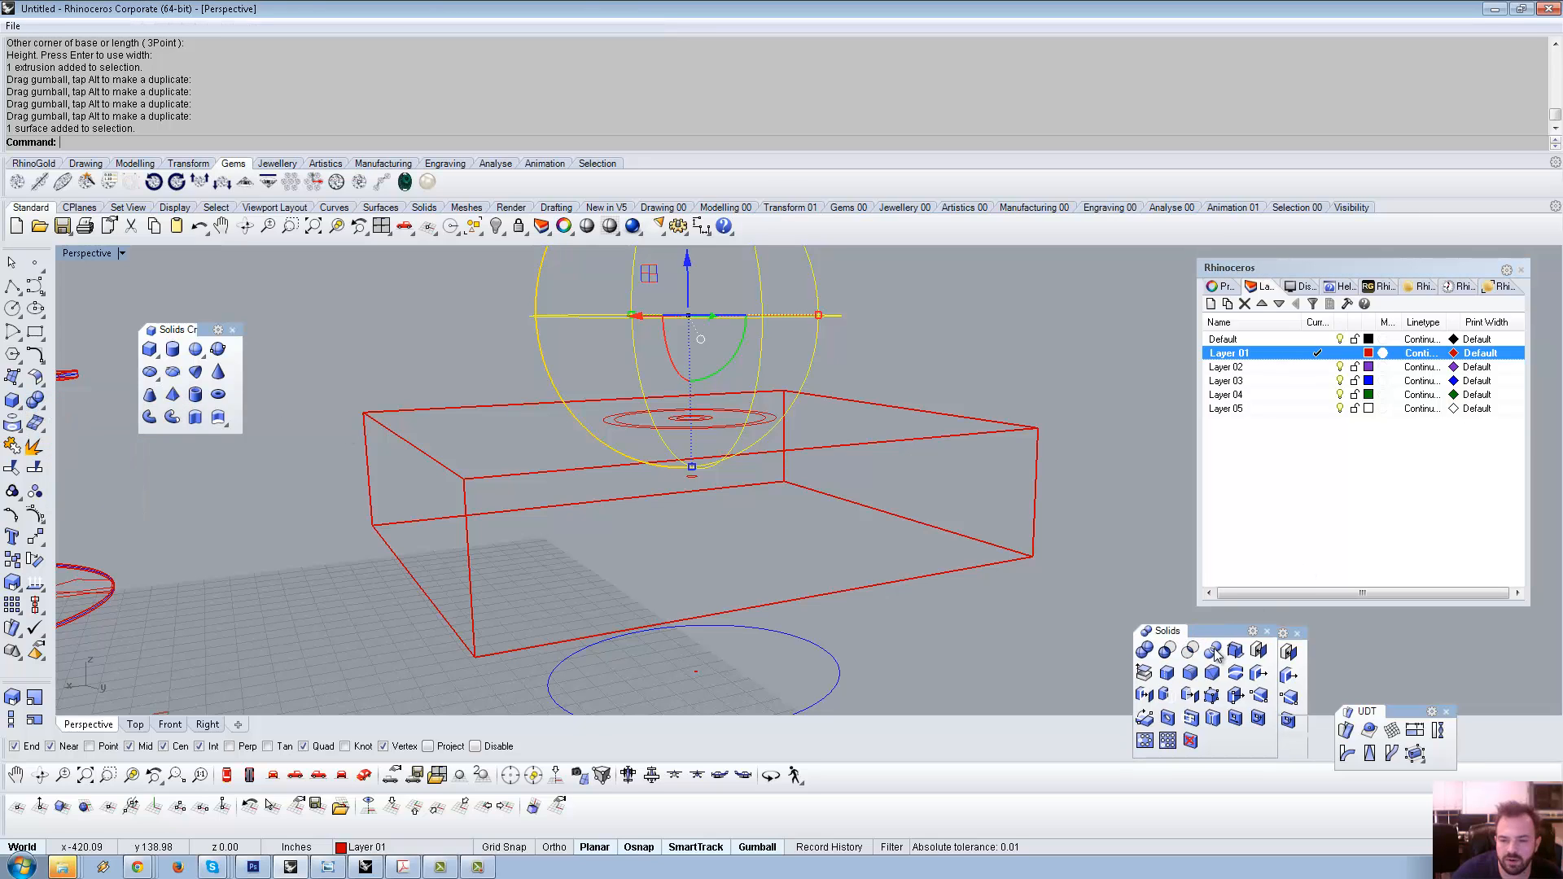
left_click(1167, 654)
left_click(835, 447)
right_click(917, 443)
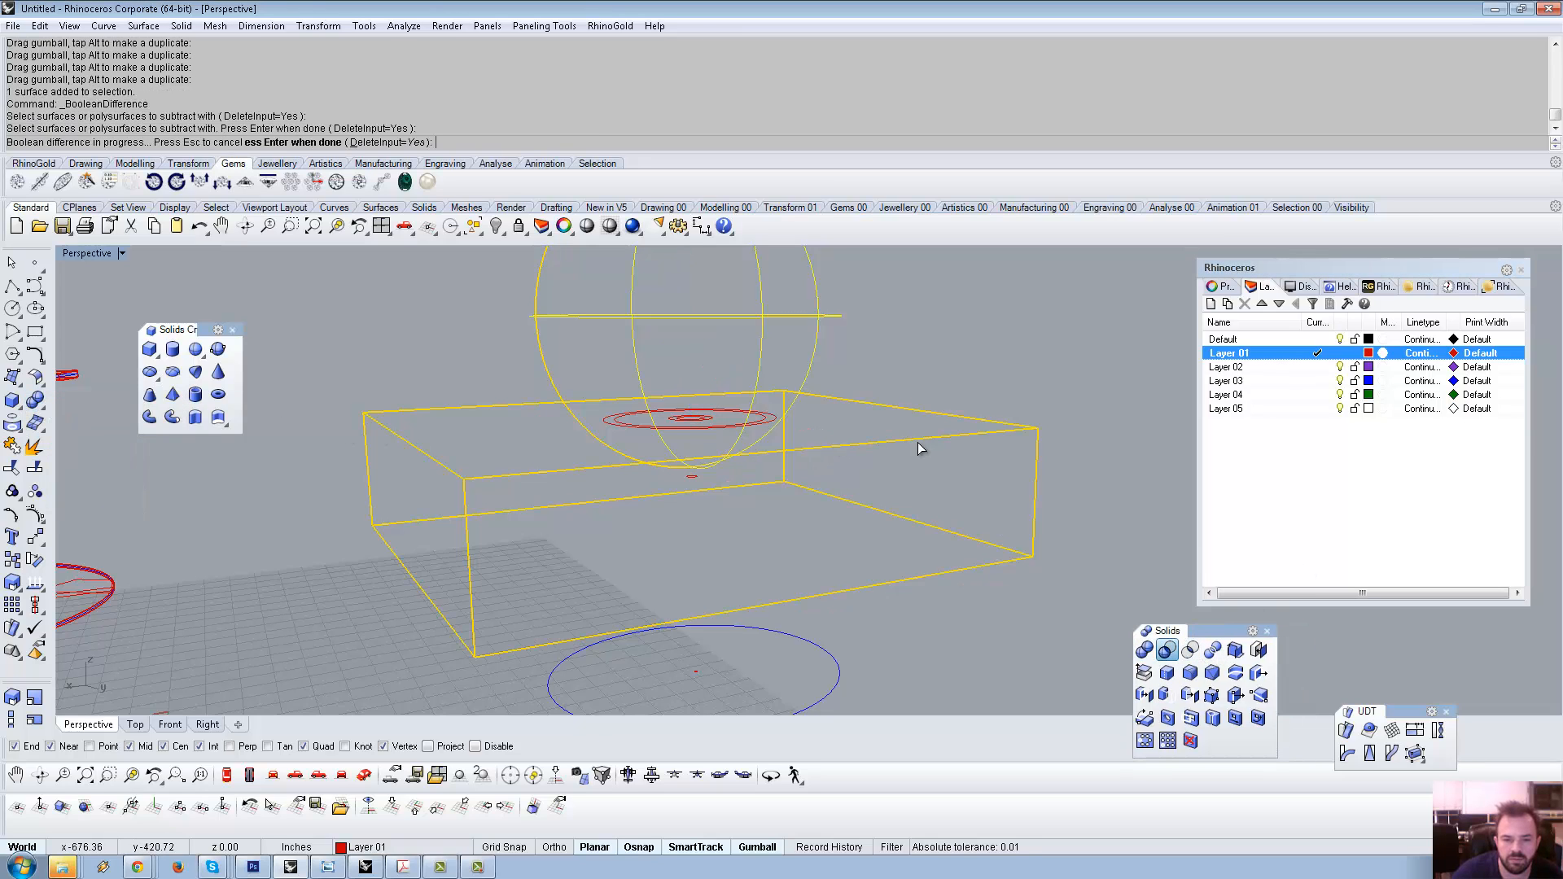
right_click_drag(917, 442, 705, 444)
Copy the 29.49-inch-radius circle at the sphere's flat base a short distance straight up.
scroll(876, 408, "down", 7)
scroll(758, 456, "up", 9)
left_click(771, 464)
left_click_drag(705, 441, 708, 405)
right_click_drag(708, 404, 794, 461)
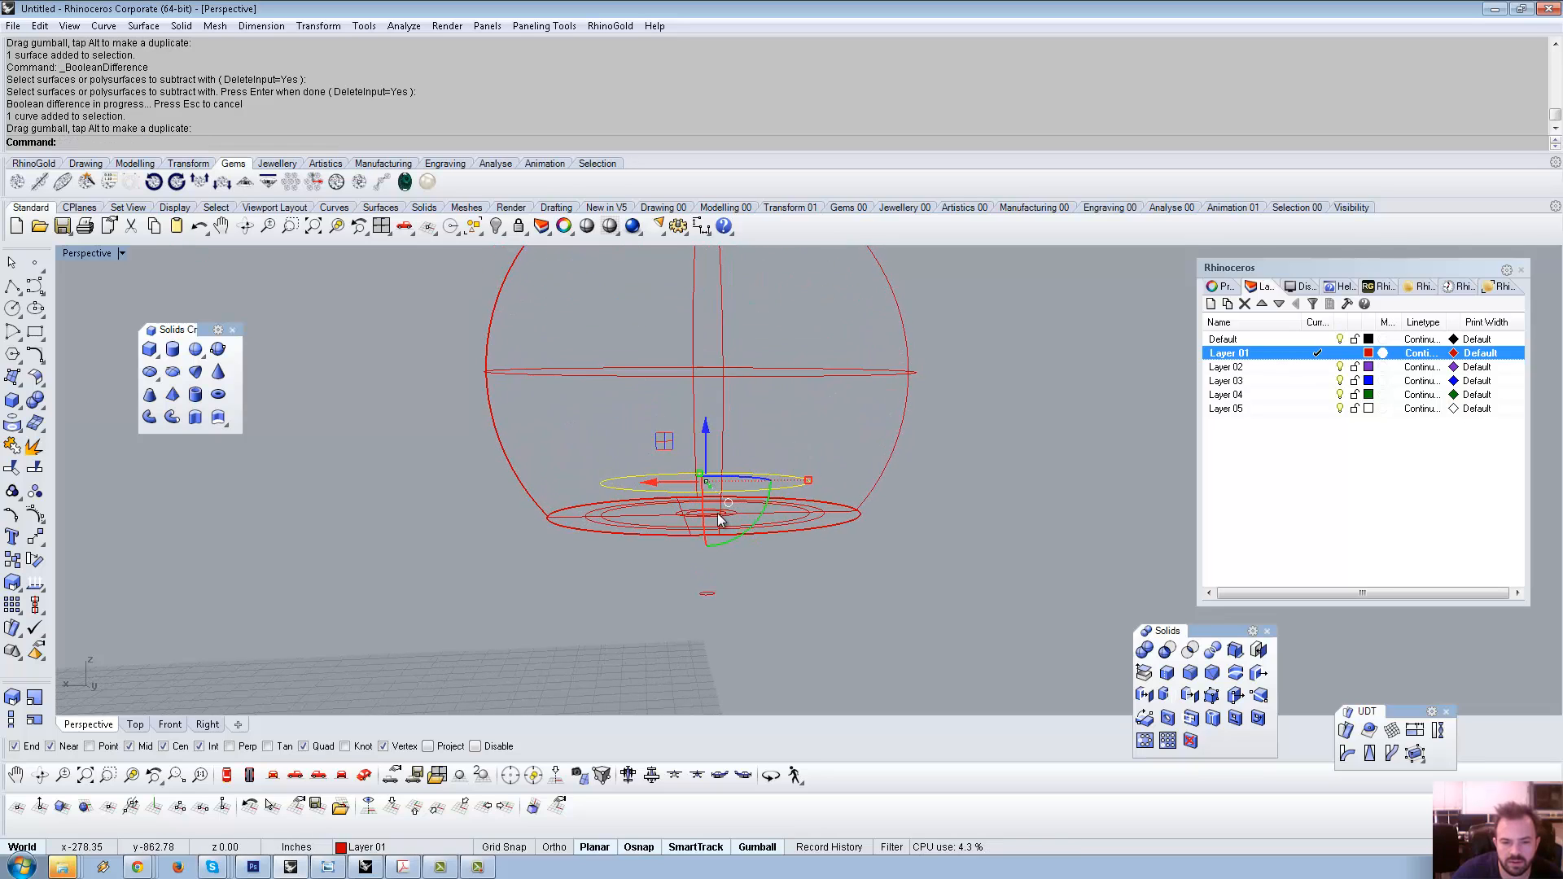
Copy the 8.61-inch-radius circle at the sphere's base straight up to the level of the larger raised copy.
scroll(718, 521, "up", 5)
left_click(655, 518)
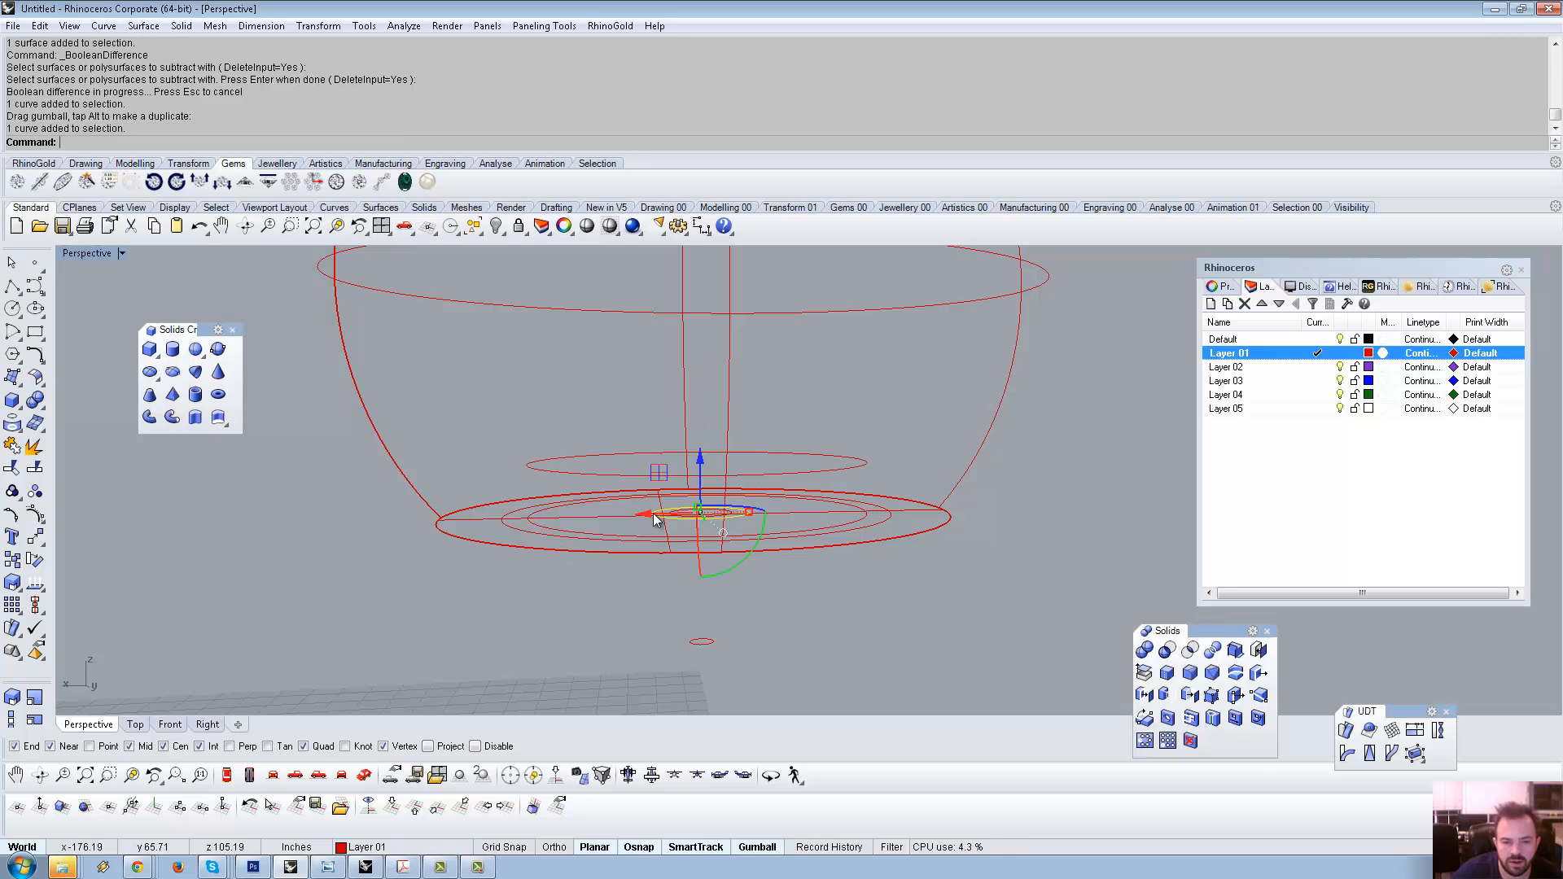
left_click_drag(700, 462, 708, 413)
right_click_drag(707, 417, 829, 464)
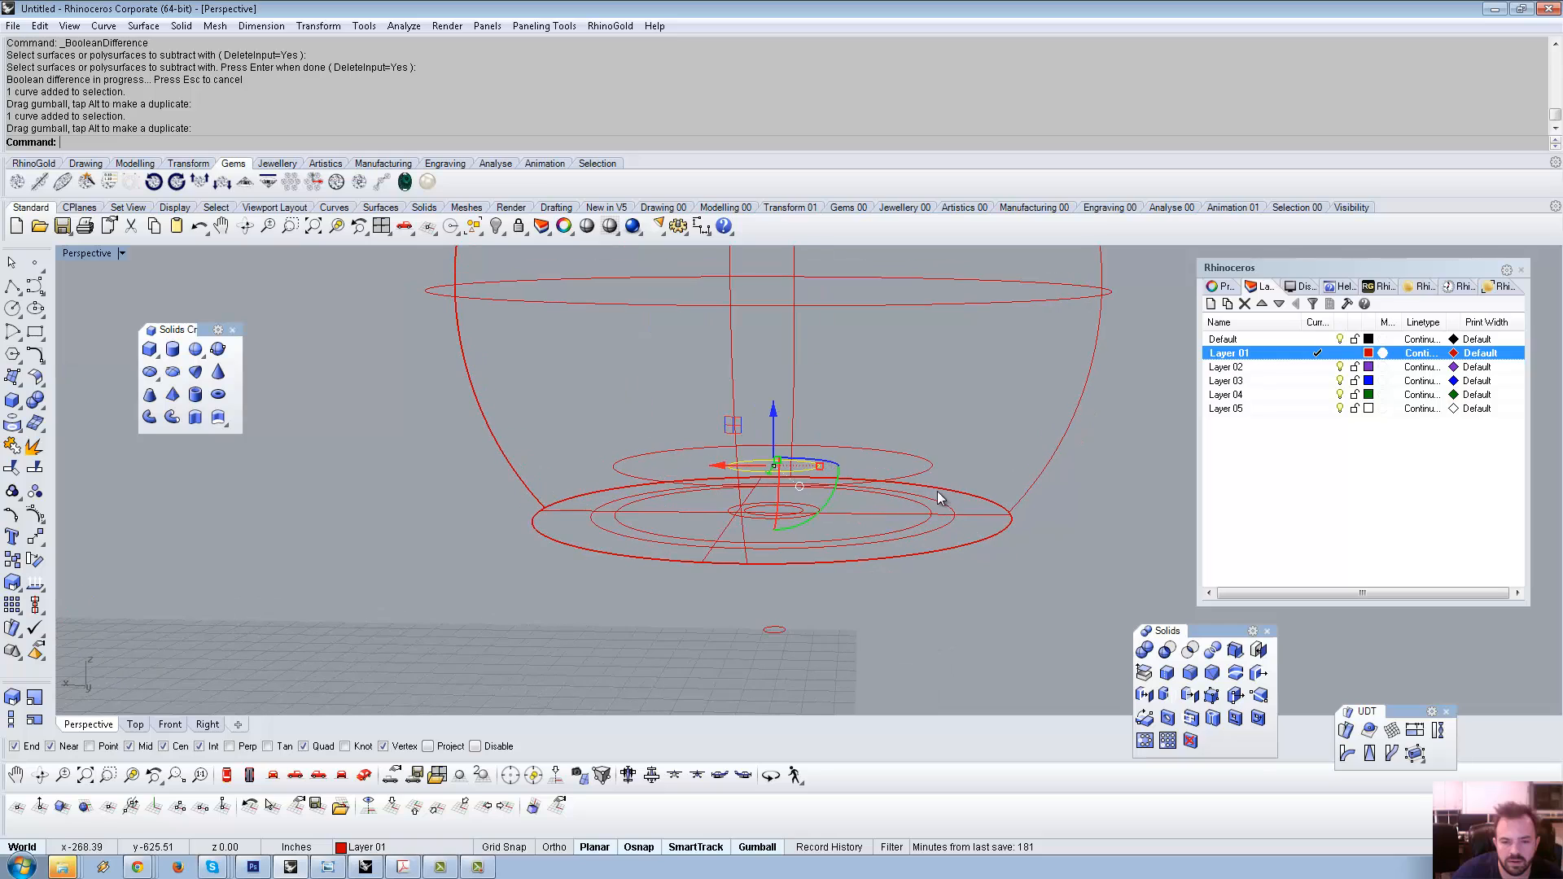
Loft a flat ring between the two raised circle copies using straight sections.
left_click(932, 468)
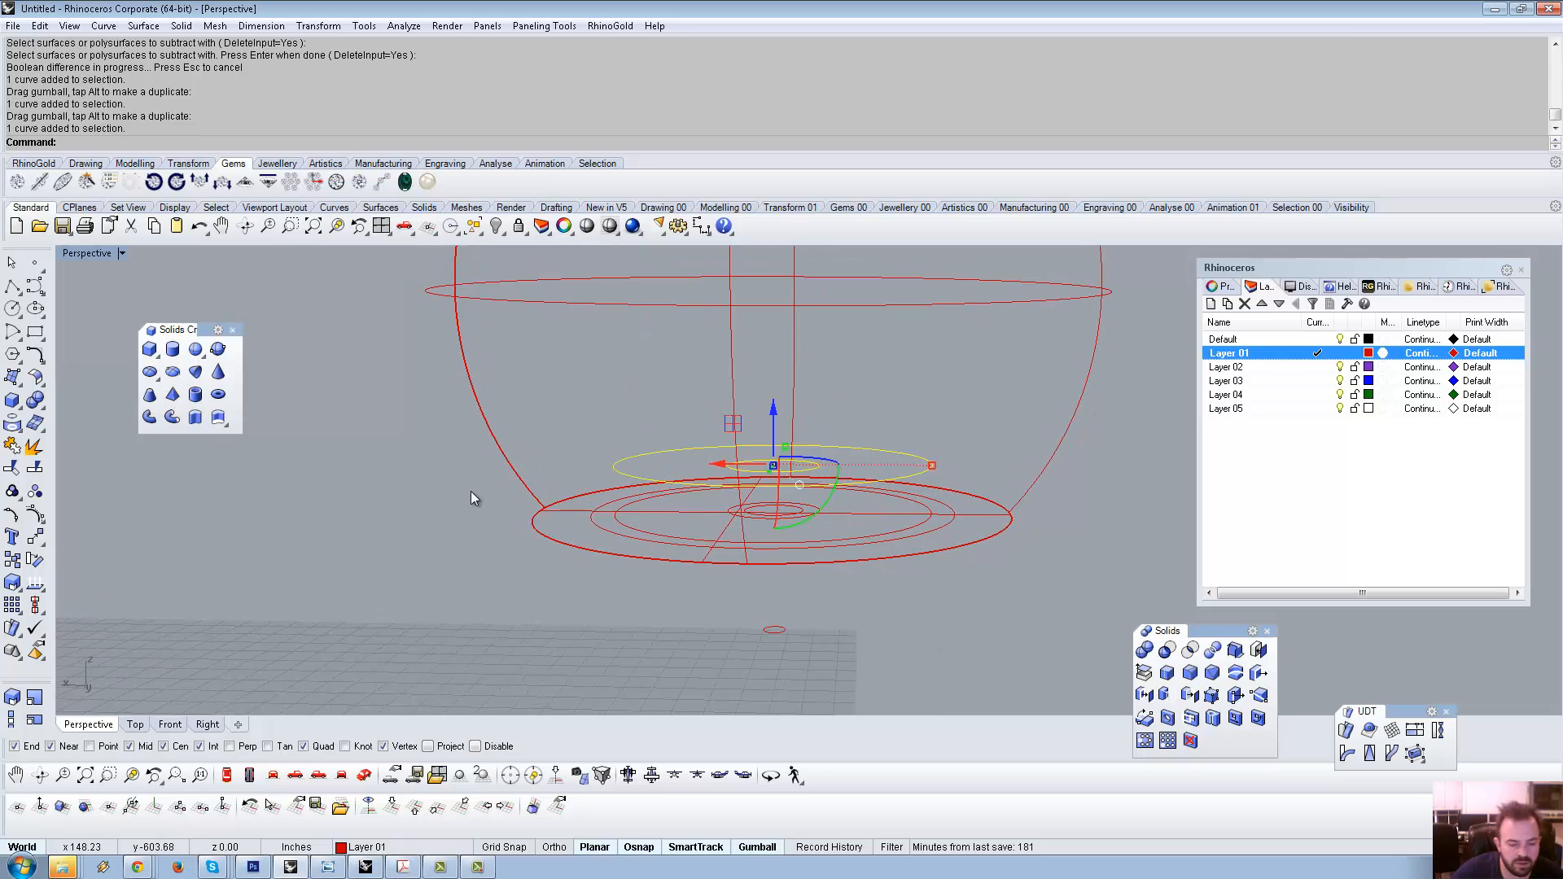
type("ft")
key("Return")
key("Return")
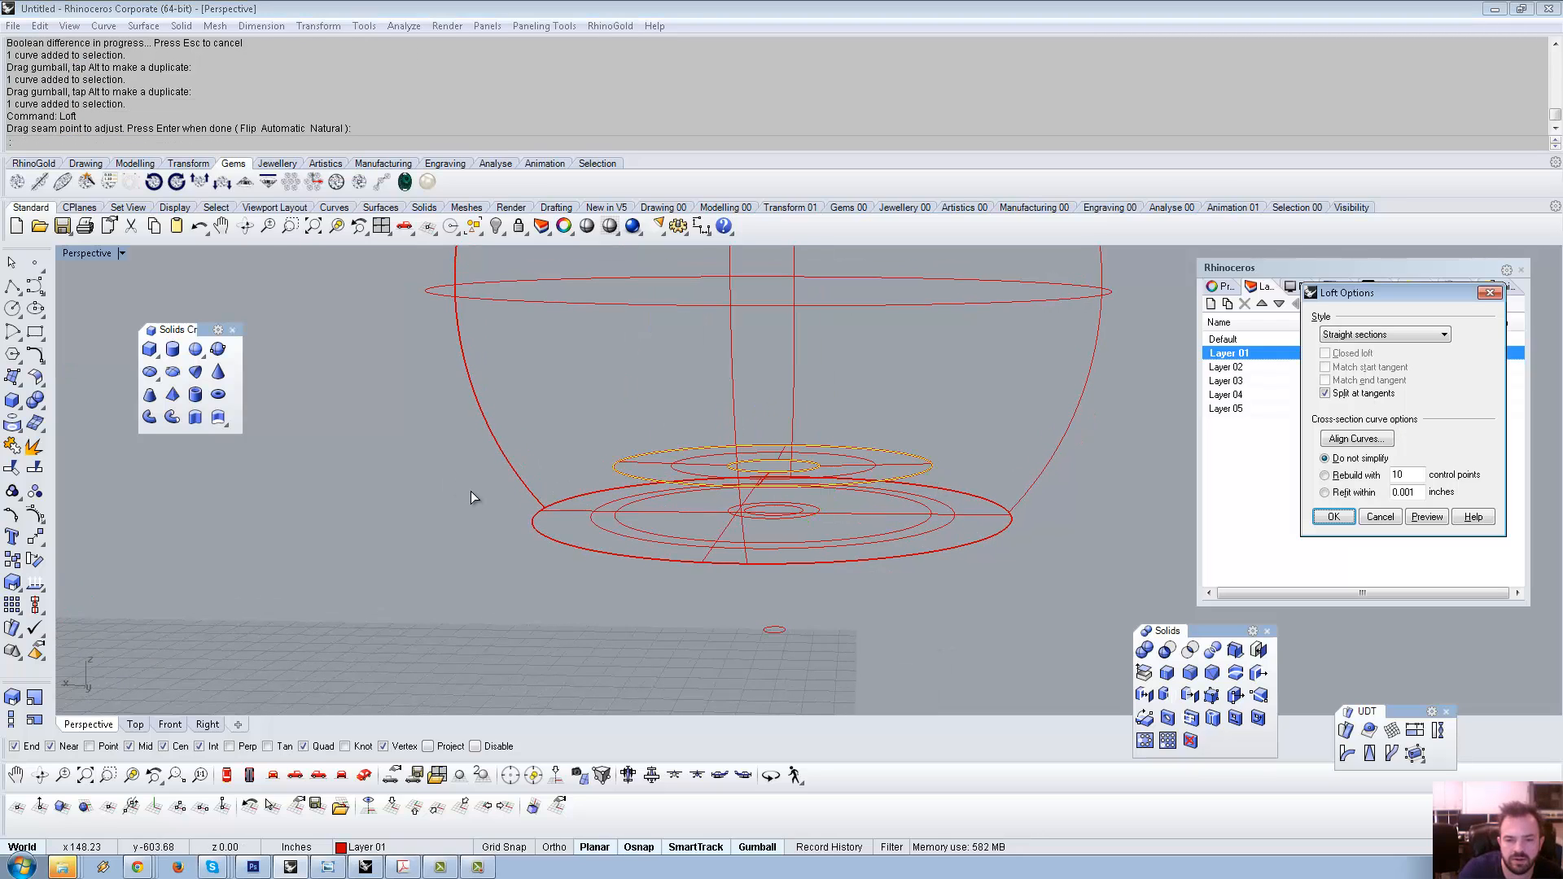
key("Escape")
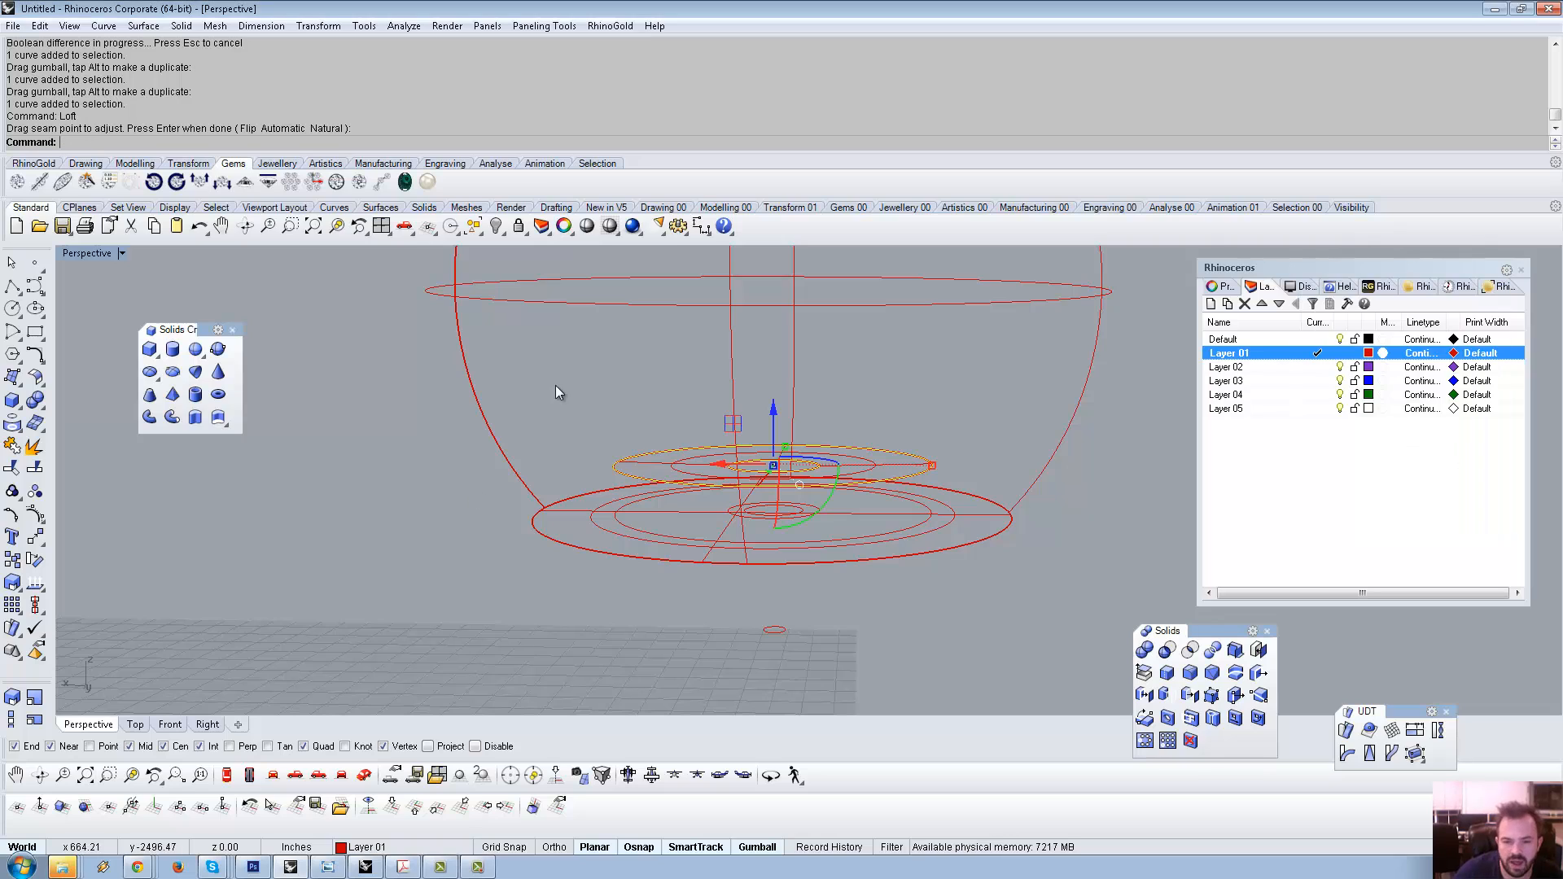
Loft a vertical wall with straight sections between the 29.49-inch circle at the base and its raised copy.
left_click(603, 534)
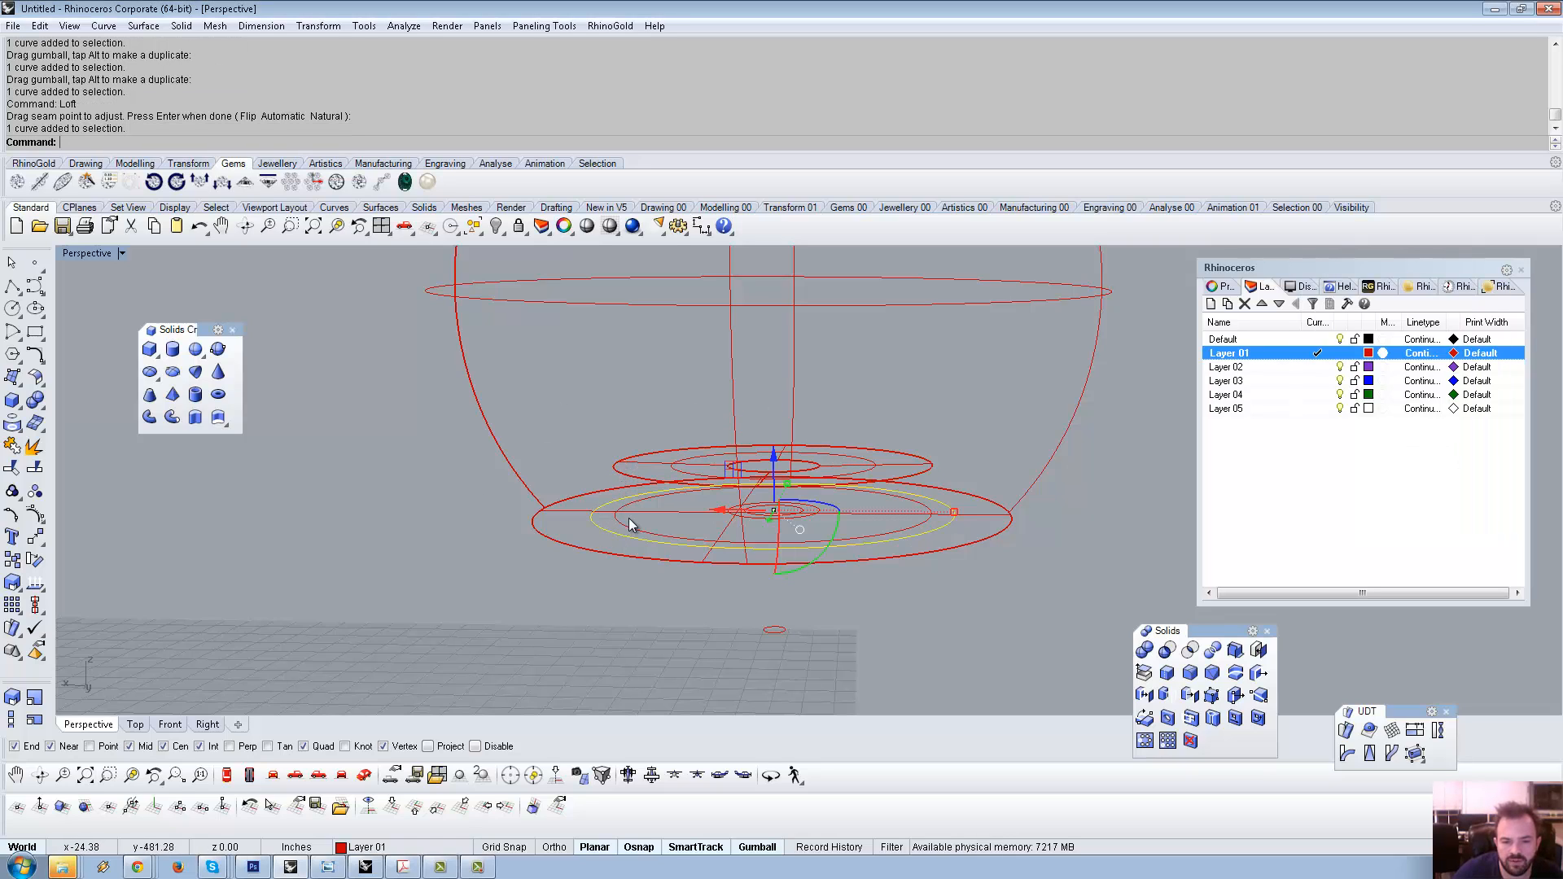
left_click(628, 521)
left_click(617, 466, "shift")
left_click(594, 457)
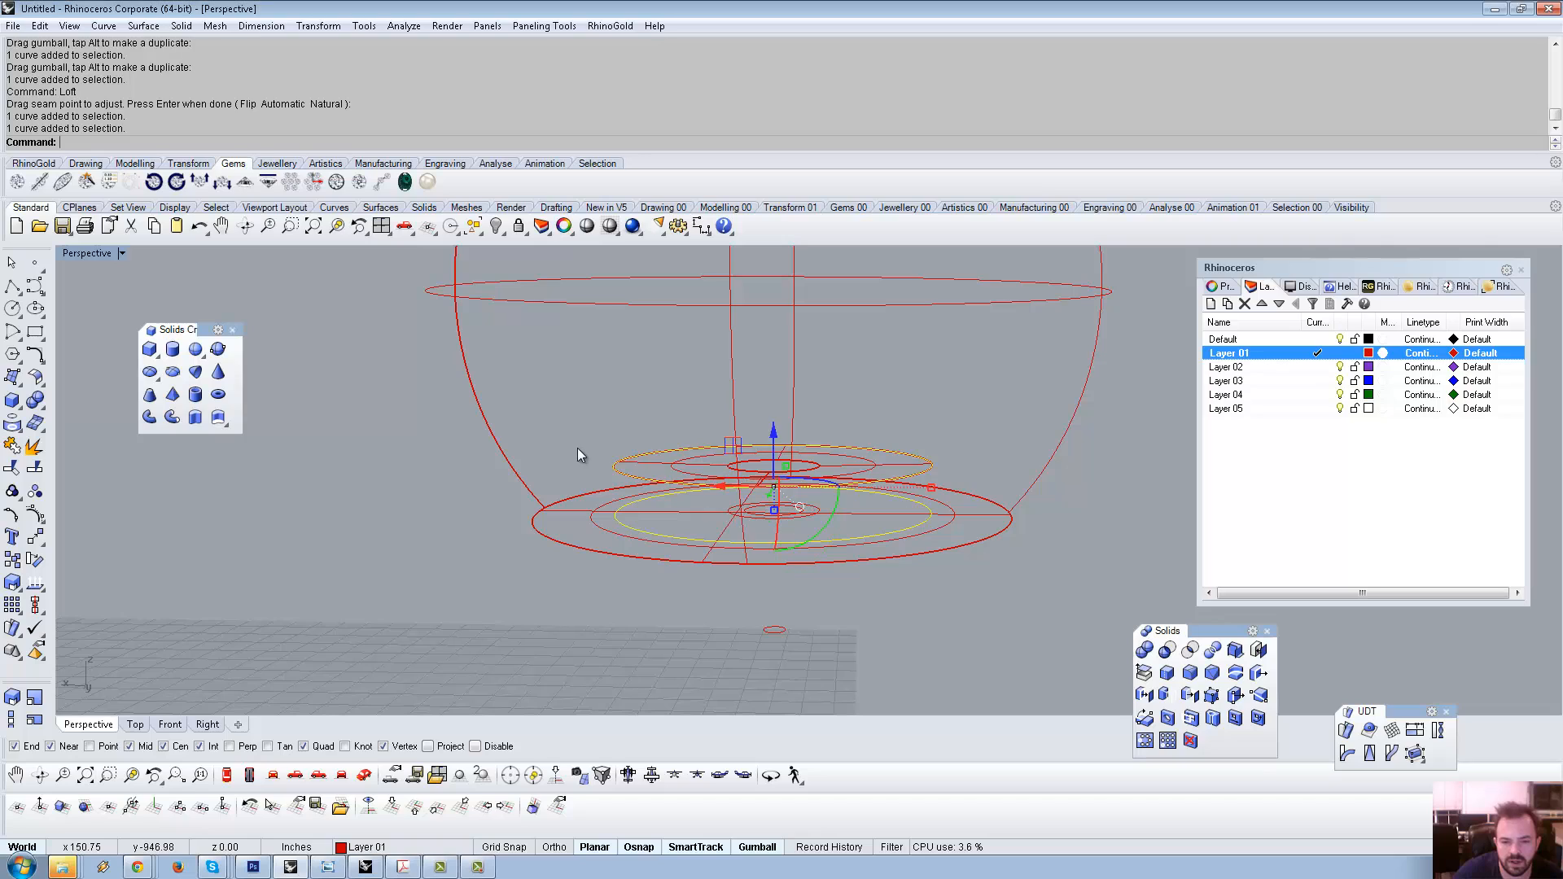
right_click(578, 448)
right_click(632, 447)
right_click_drag(653, 448, 594, 545)
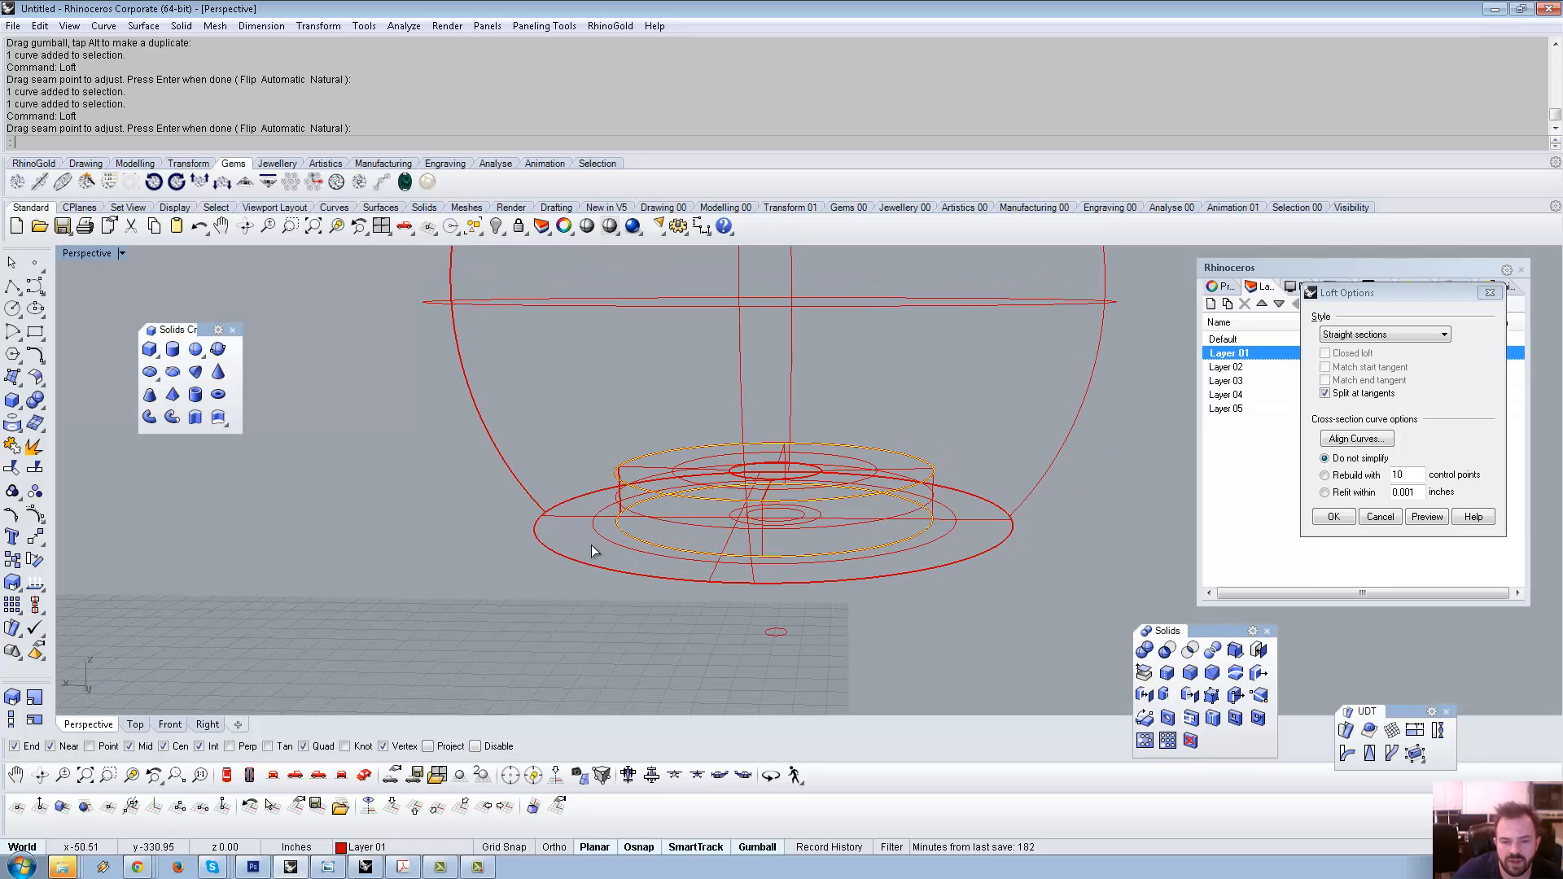
key("Return")
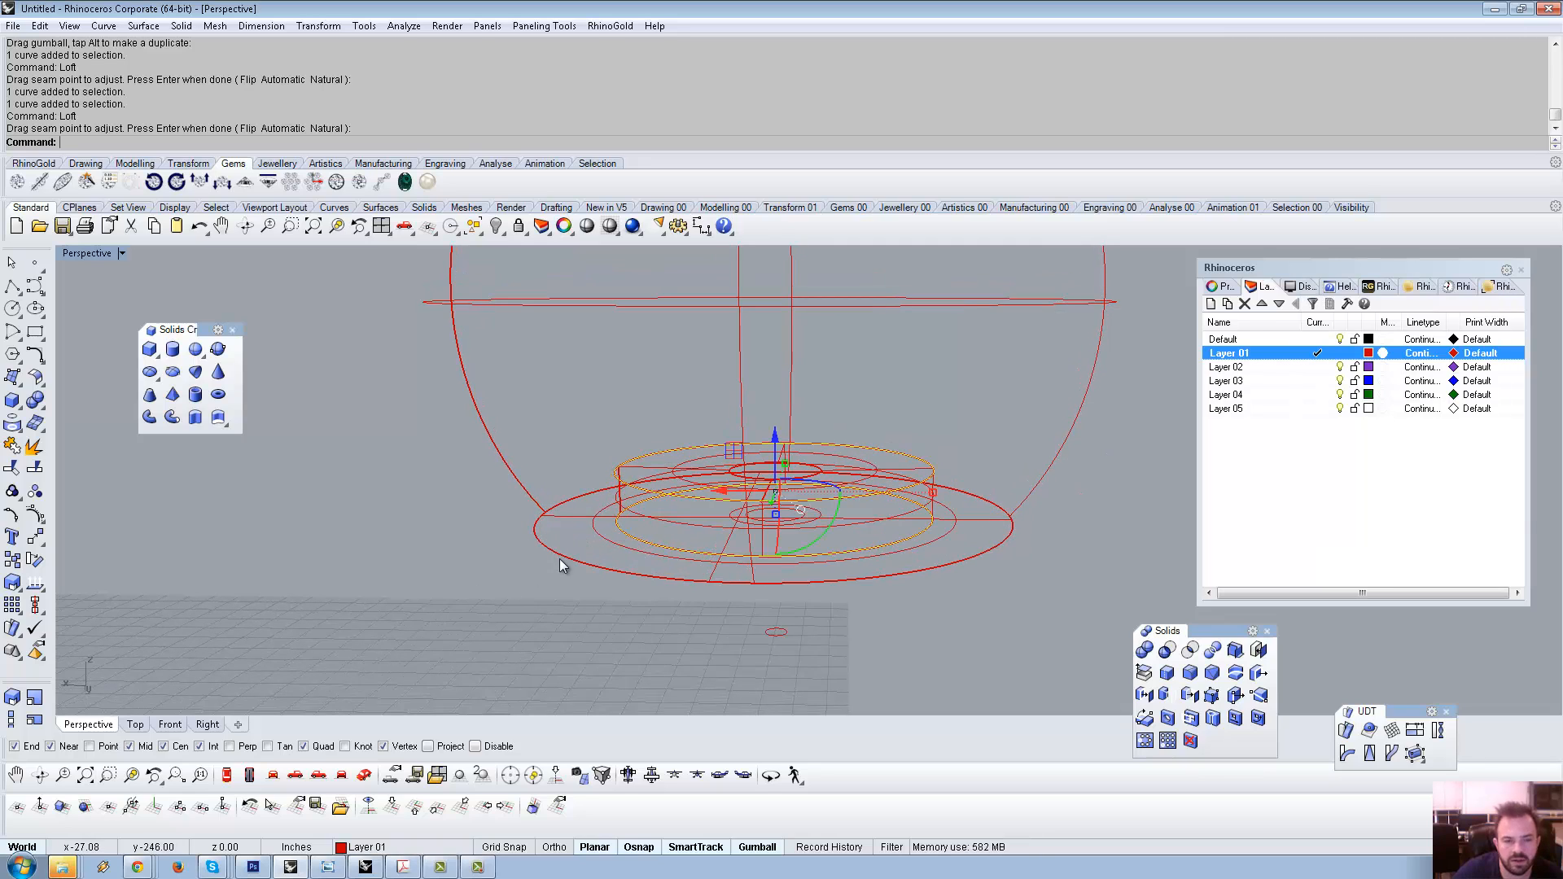
left_click(606, 541)
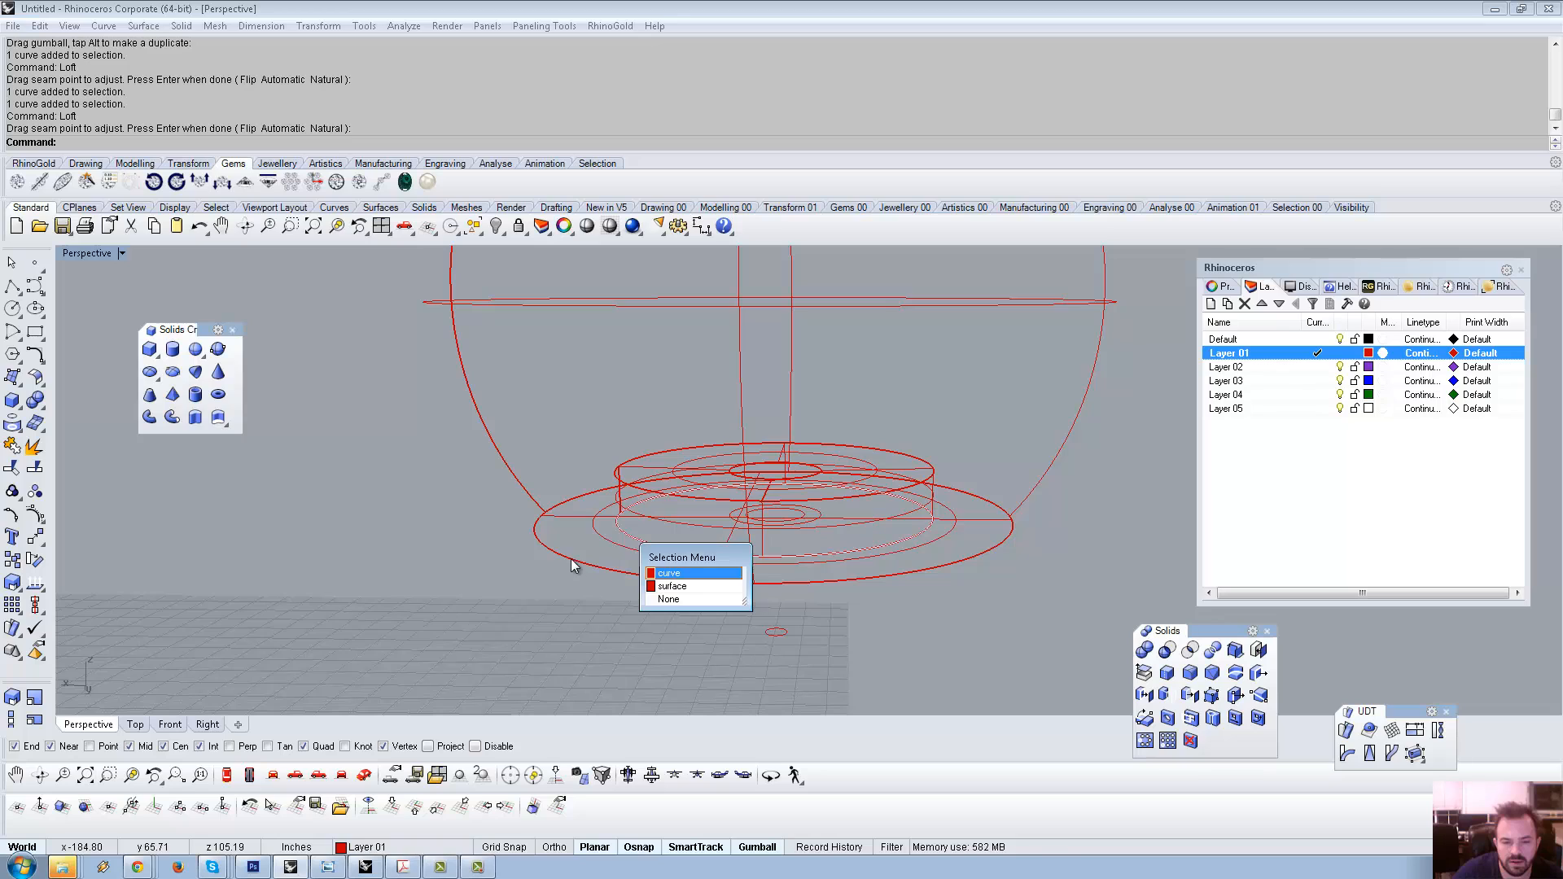
right_click(572, 561)
left_click(609, 536, "shift")
right_click(548, 530)
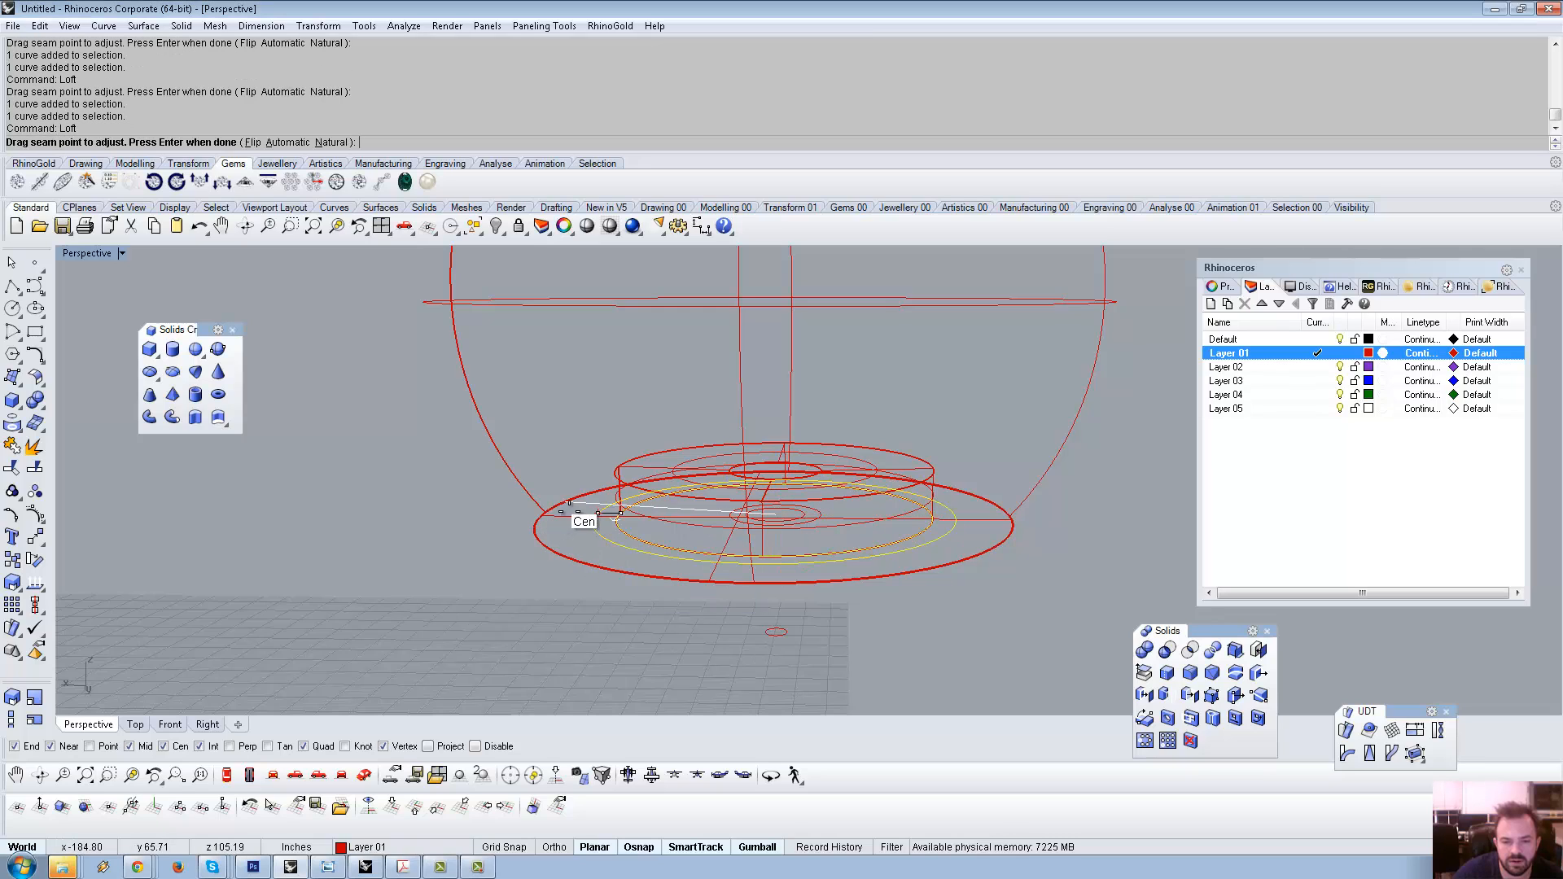
right_click(518, 504)
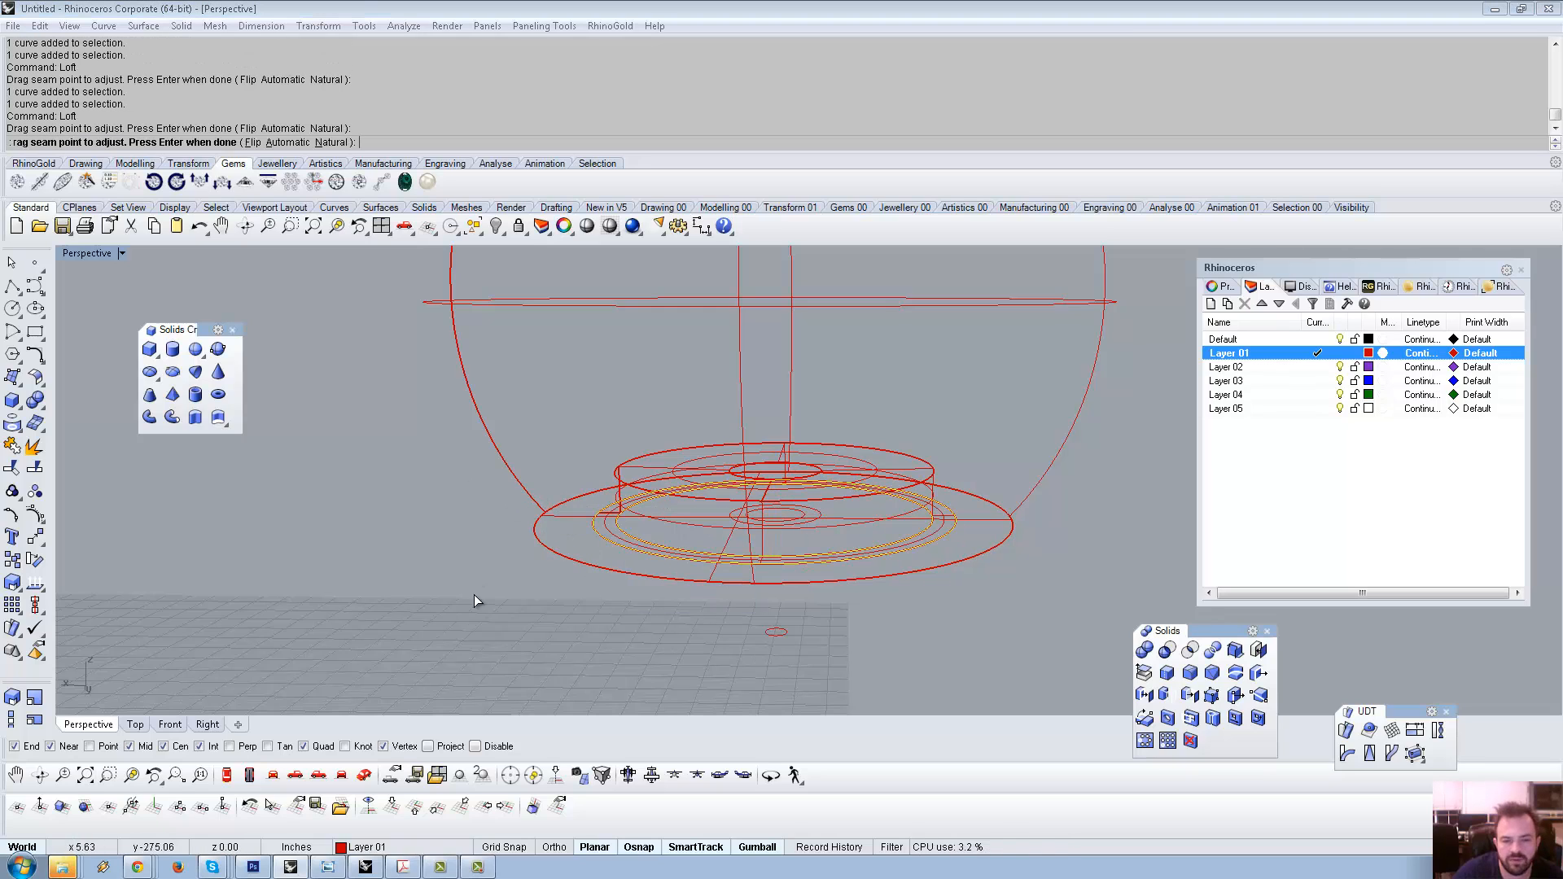
scroll(592, 526, "up", 3)
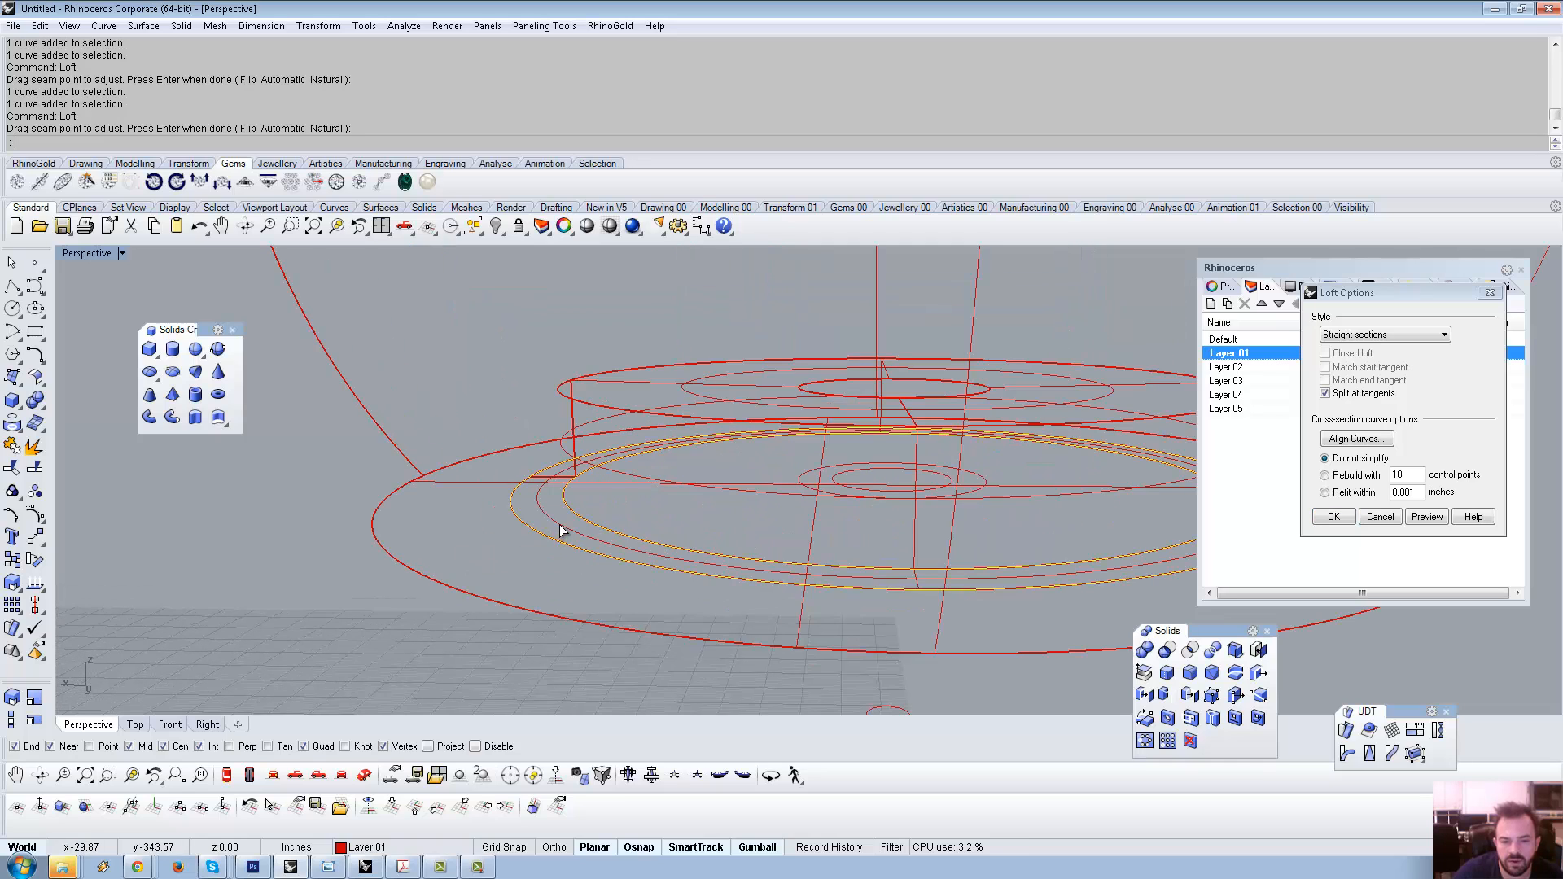
right_click_drag(543, 514, 575, 551)
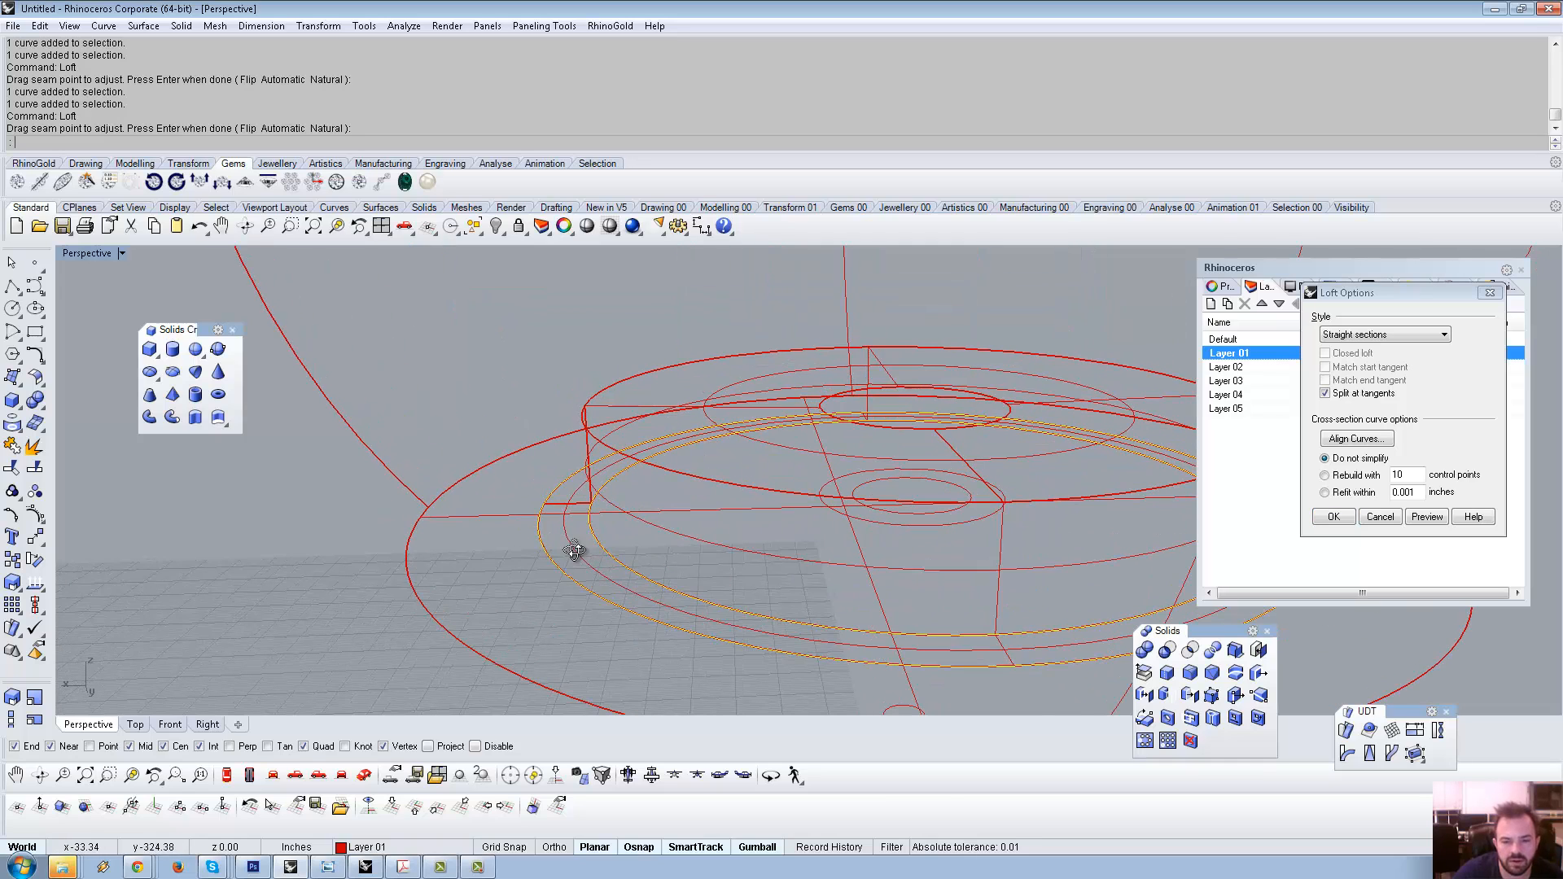
key("Return")
Loft a flat ring with straight sections between the 29.49-inch circle at the sphere's base and the slightly larger circle around it.
left_click(564, 570)
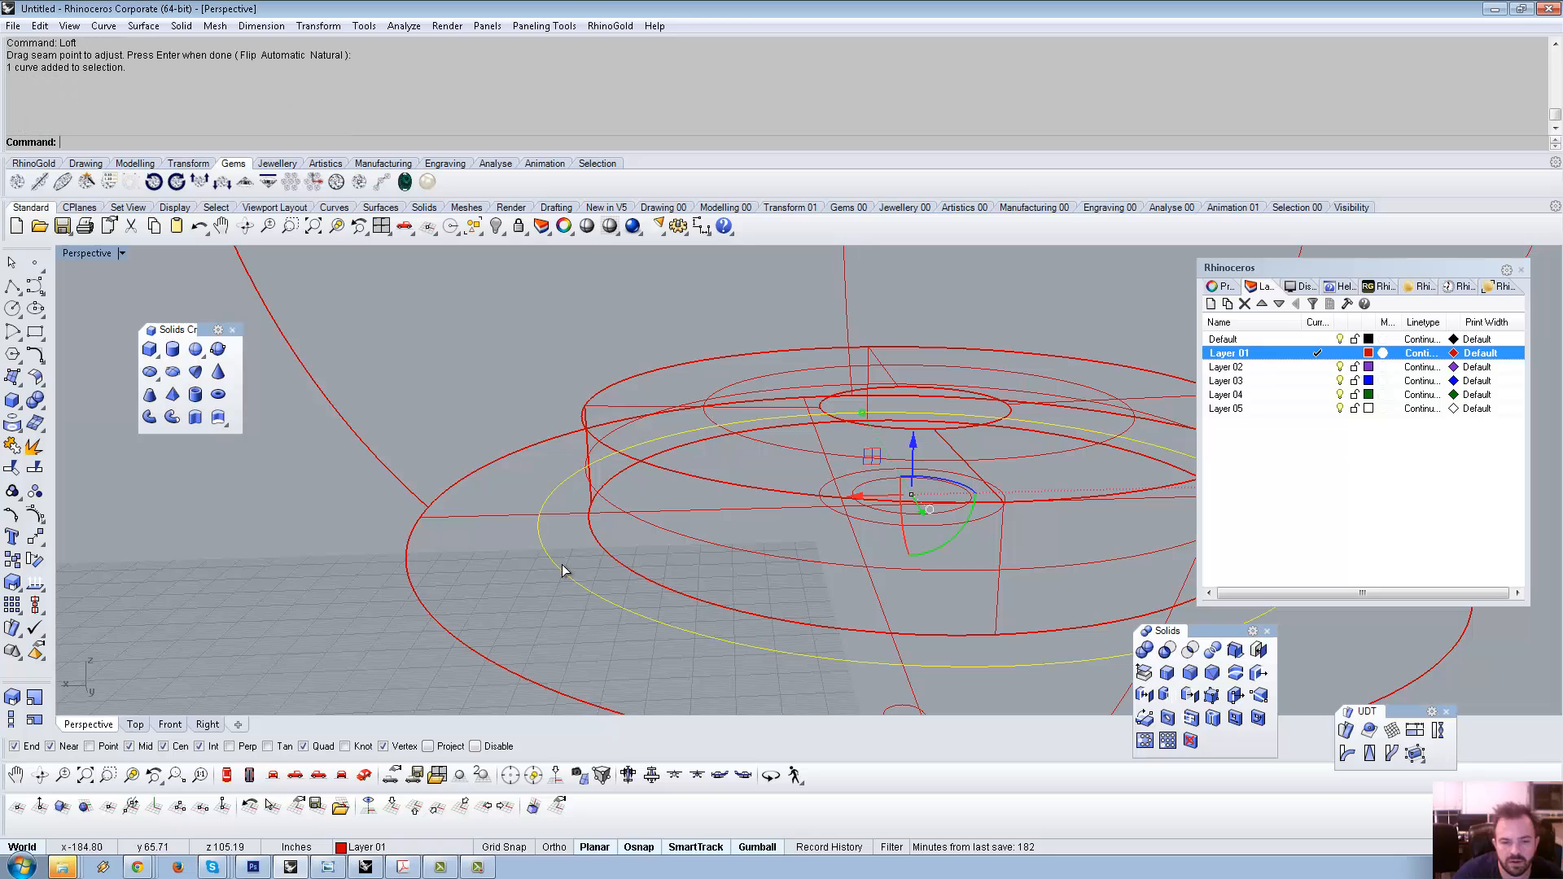
left_click(603, 547, "shift")
key("Return")
key("Return")
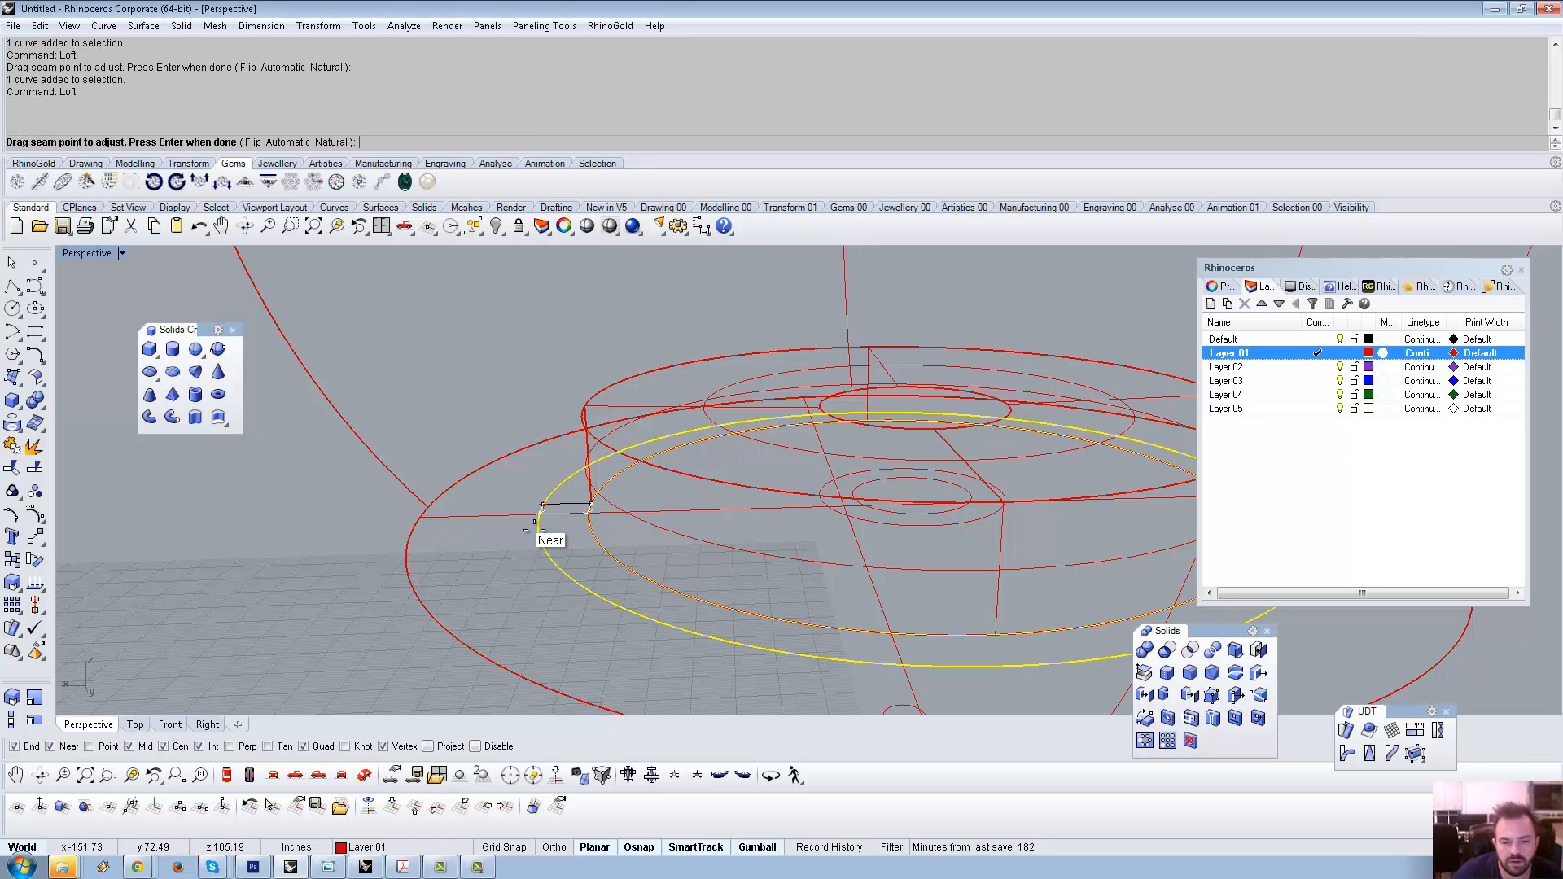
key("Return")
key("Return")
key("Return")
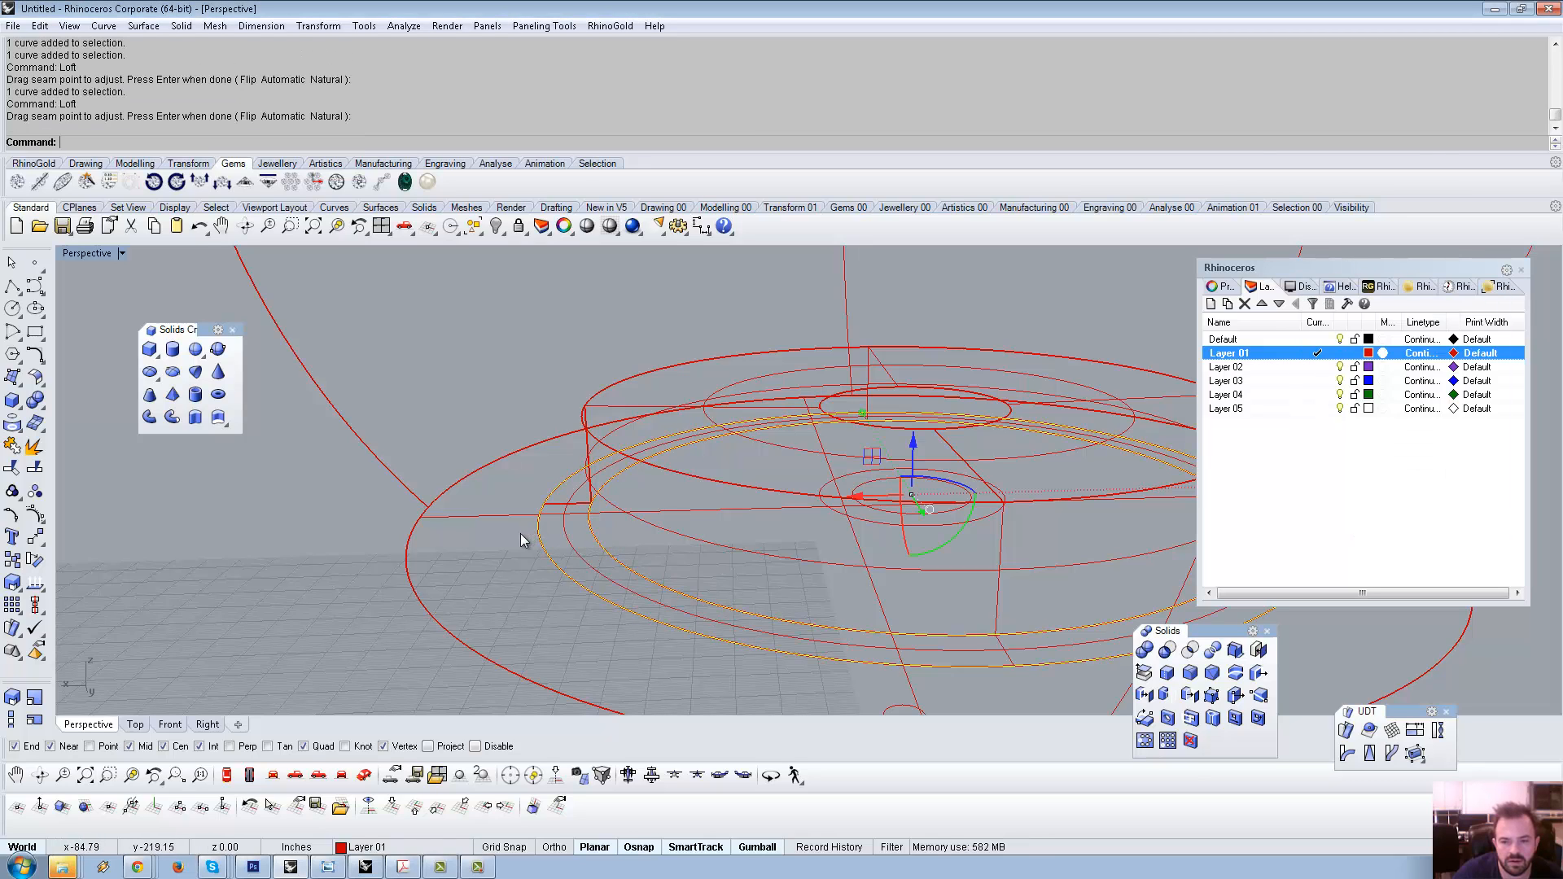
Join the new outer ring, the vertical wall and the raised flat ring into one polysurface.
left_click(560, 505)
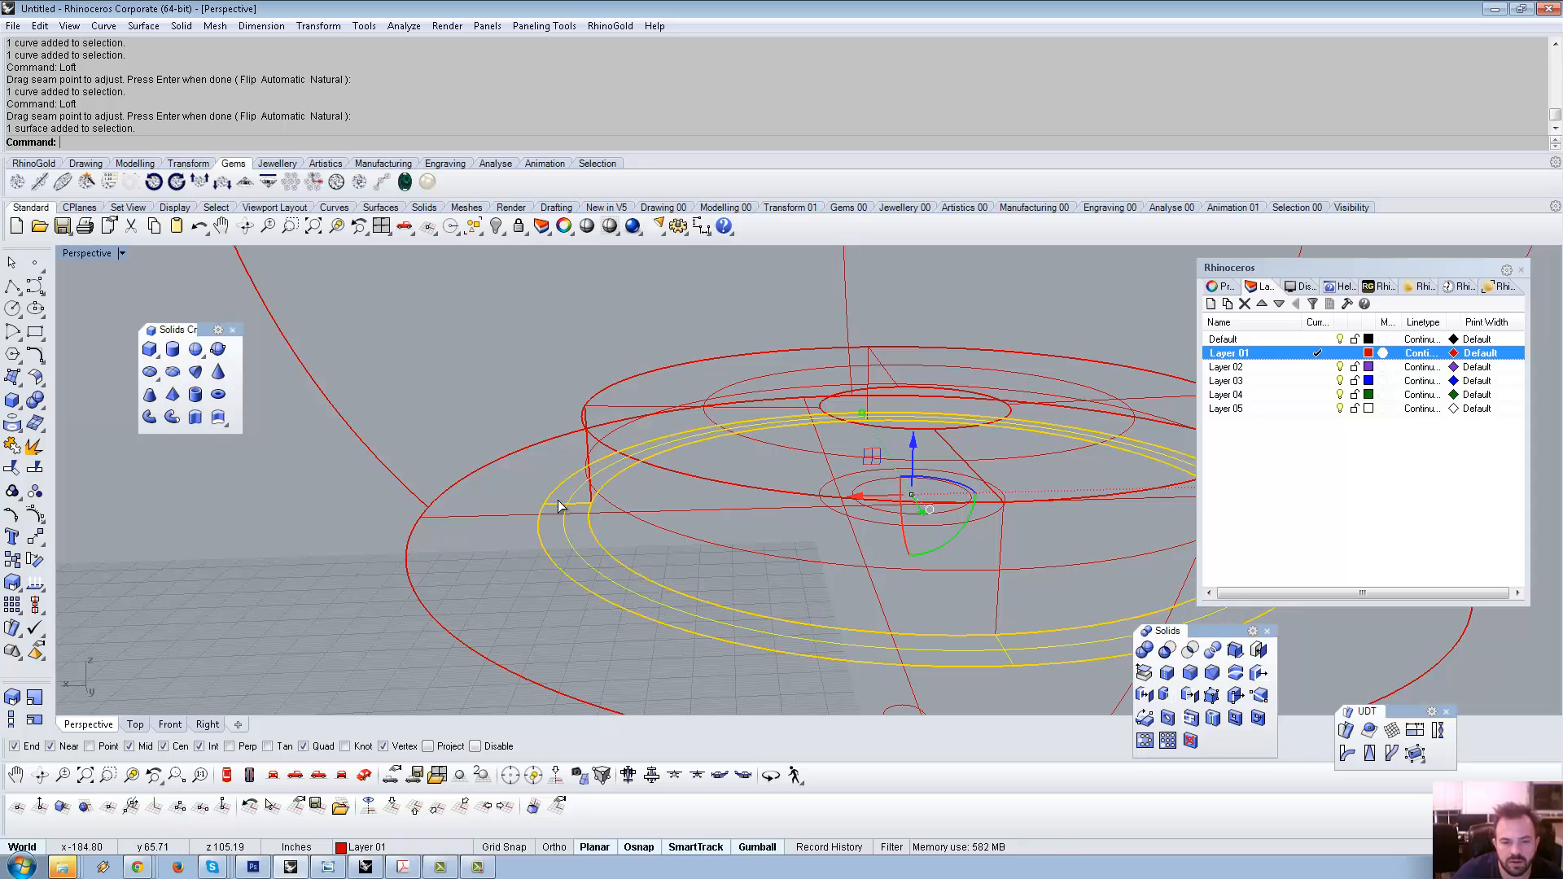
left_click(590, 440, "shift")
left_click(783, 451, "shift")
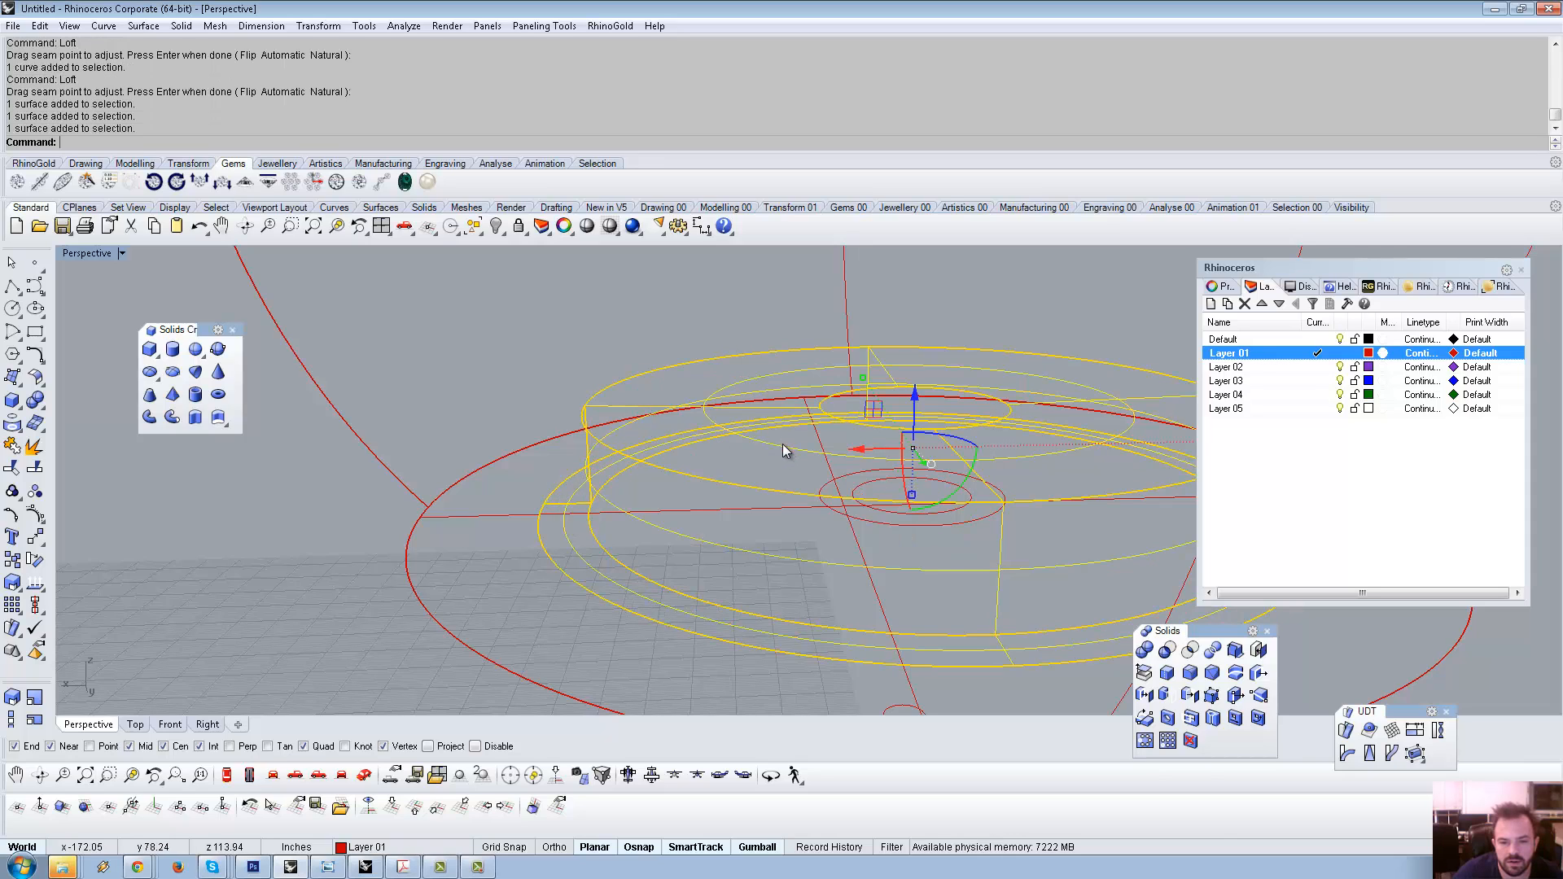
middle_click(687, 447)
left_click(683, 456)
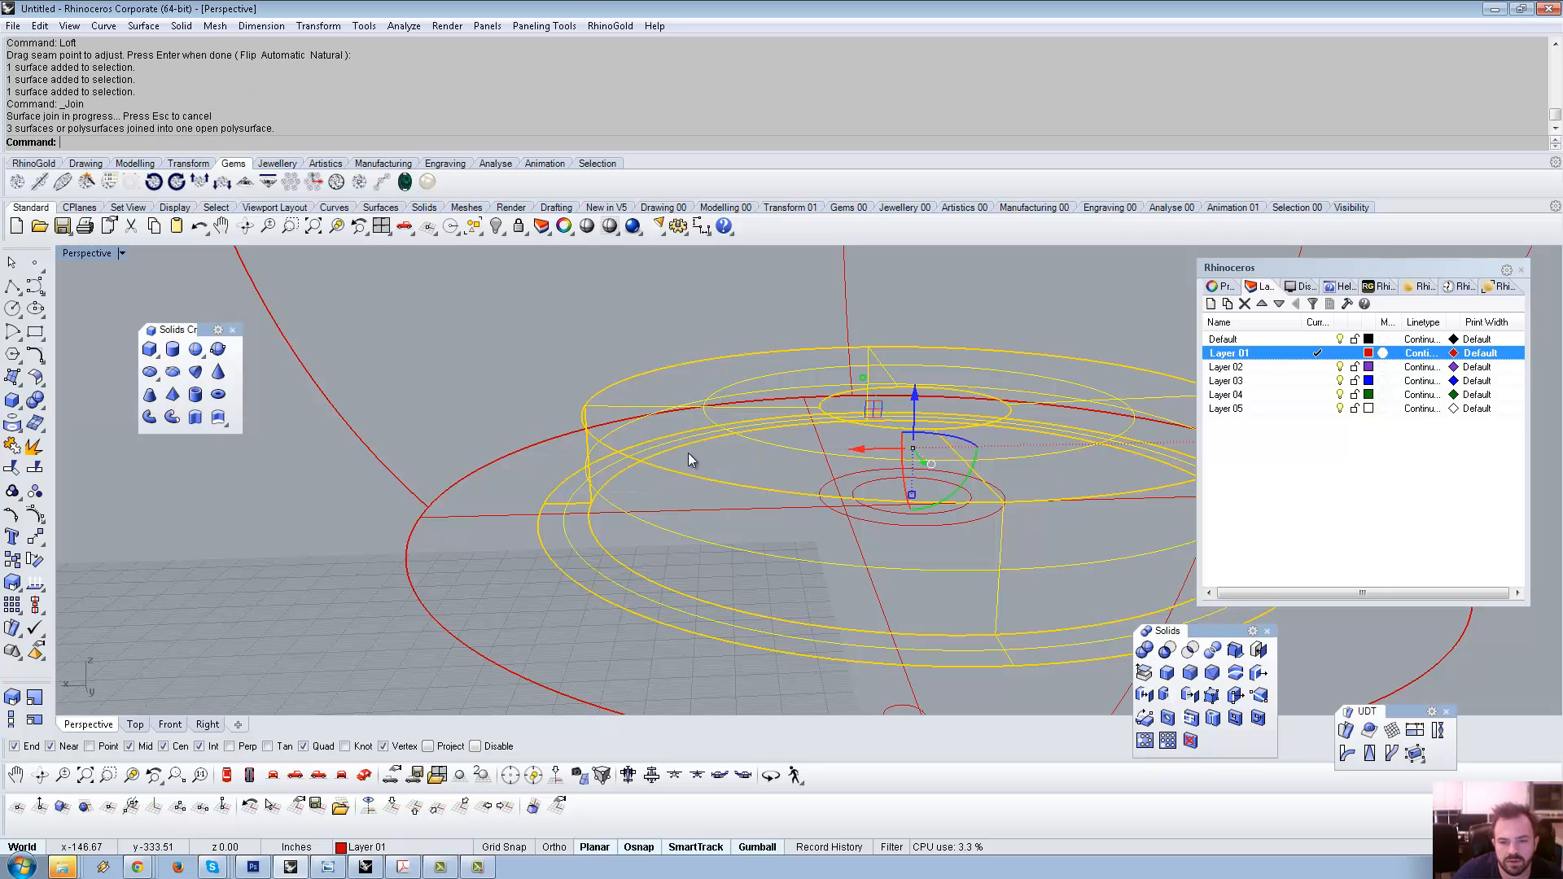
Loft an inner vertical wall with straight sections between the 8.61-inch circle at the base and its raised copy.
scroll(690, 452, "down", 5)
scroll(657, 425, "up", 5)
left_click(662, 426)
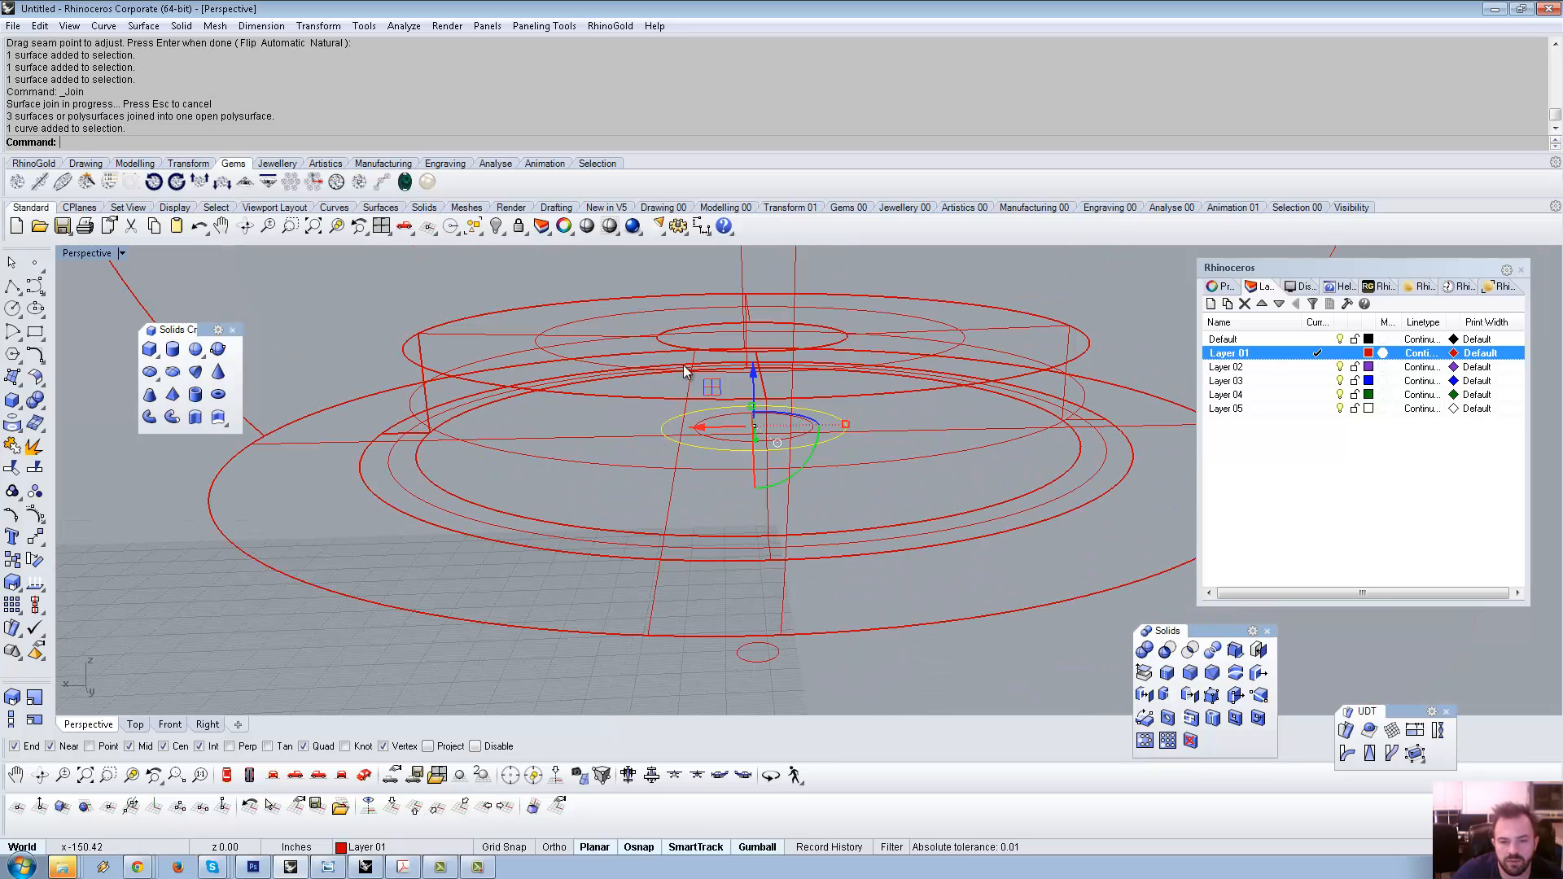
left_click(673, 331)
left_click(717, 363)
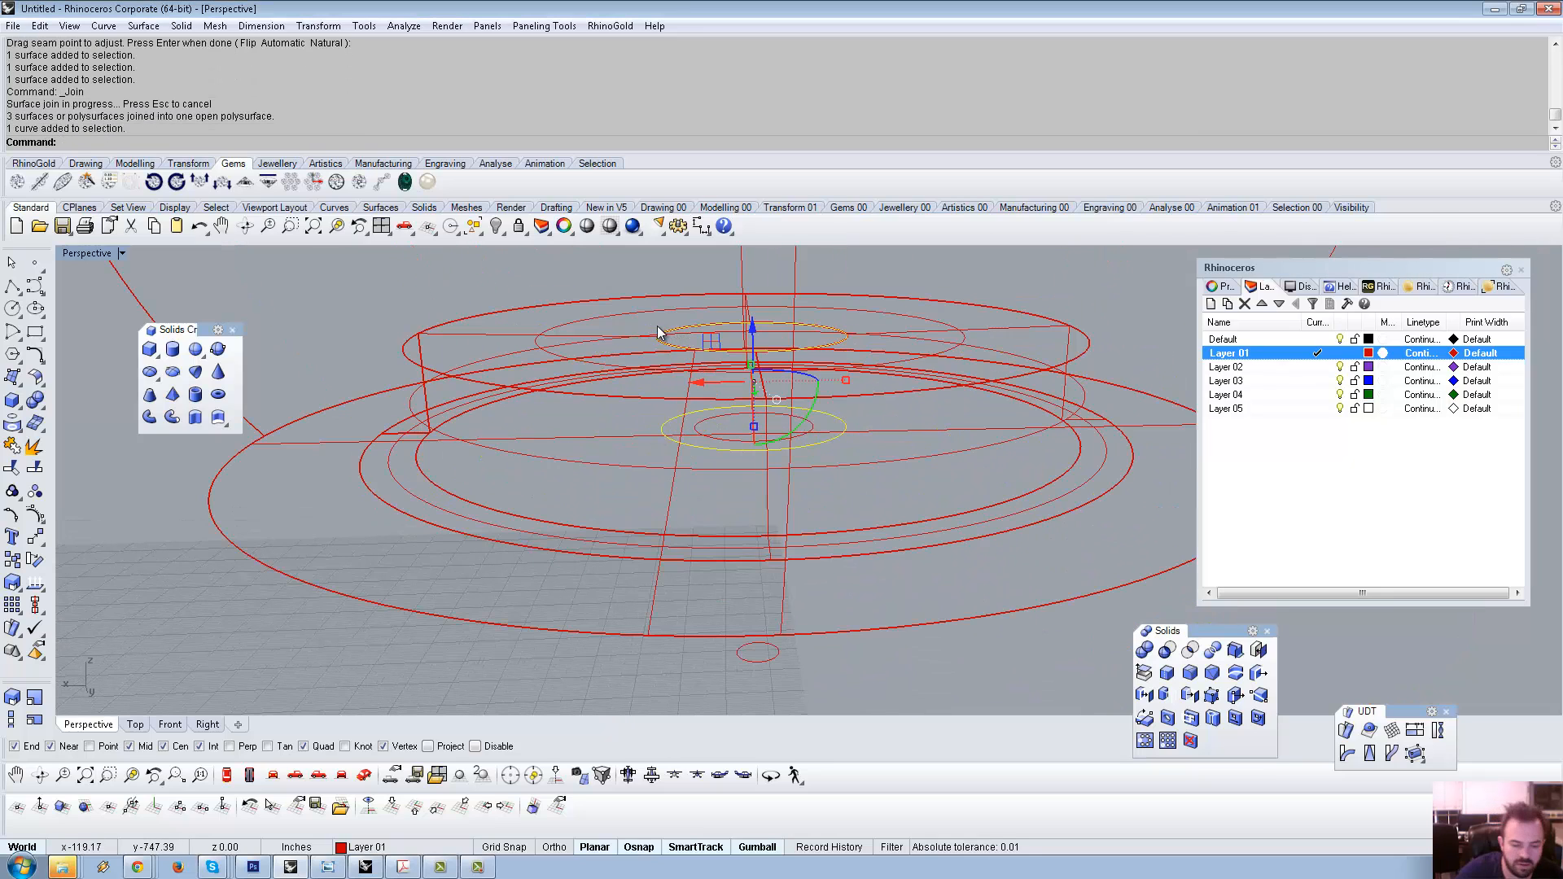
key("Return")
key("Return")
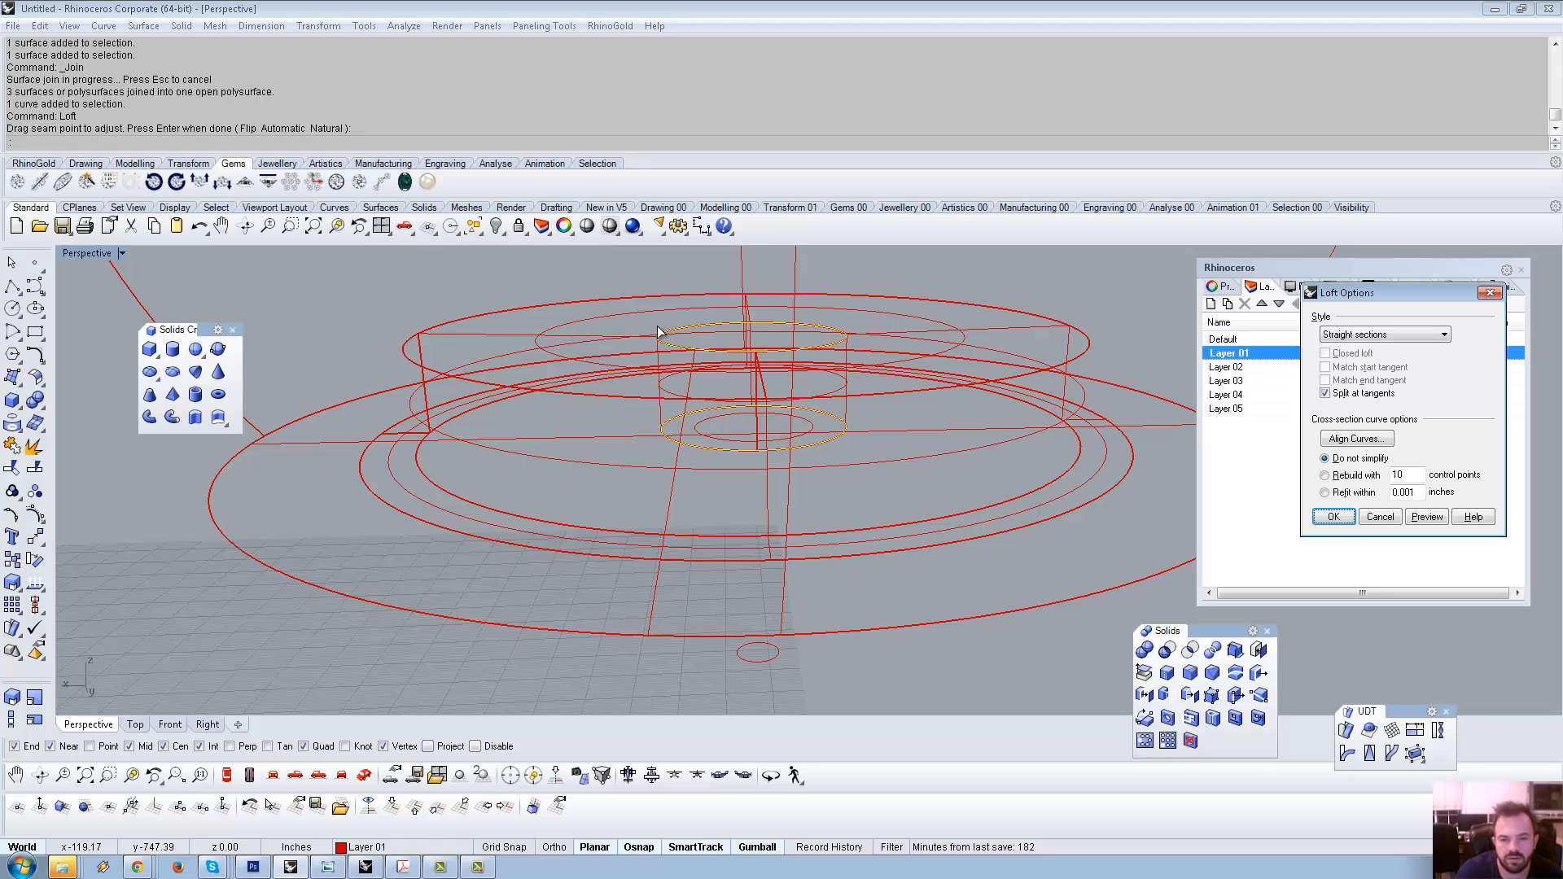
left_click(1346, 518)
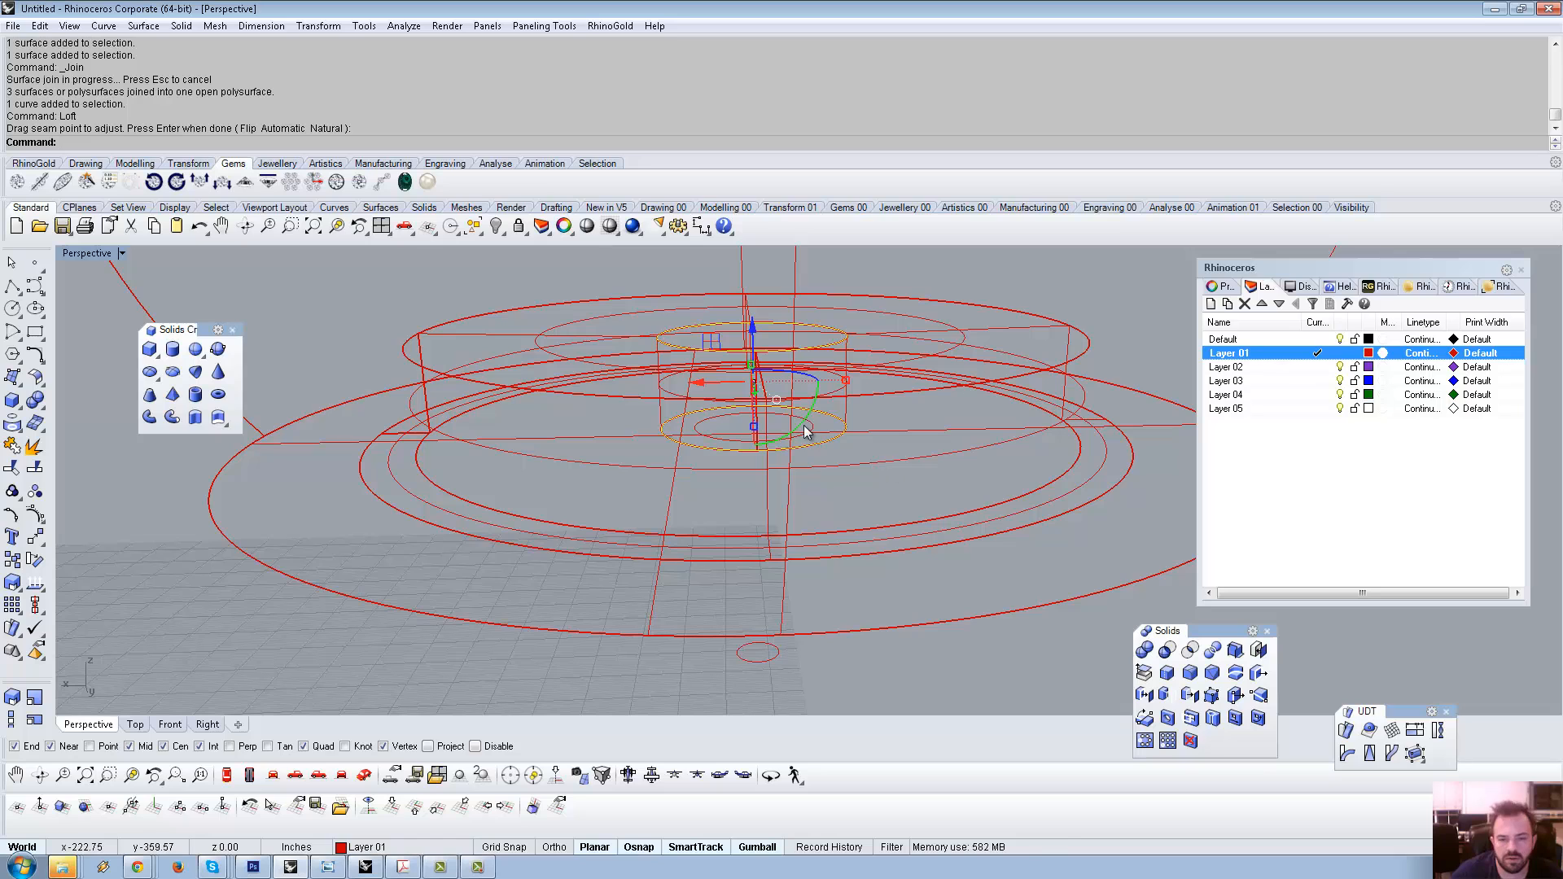
Join the inner cylindrical wall to the recess polysurface.
right_click_drag(805, 427, 814, 444)
left_click(677, 416)
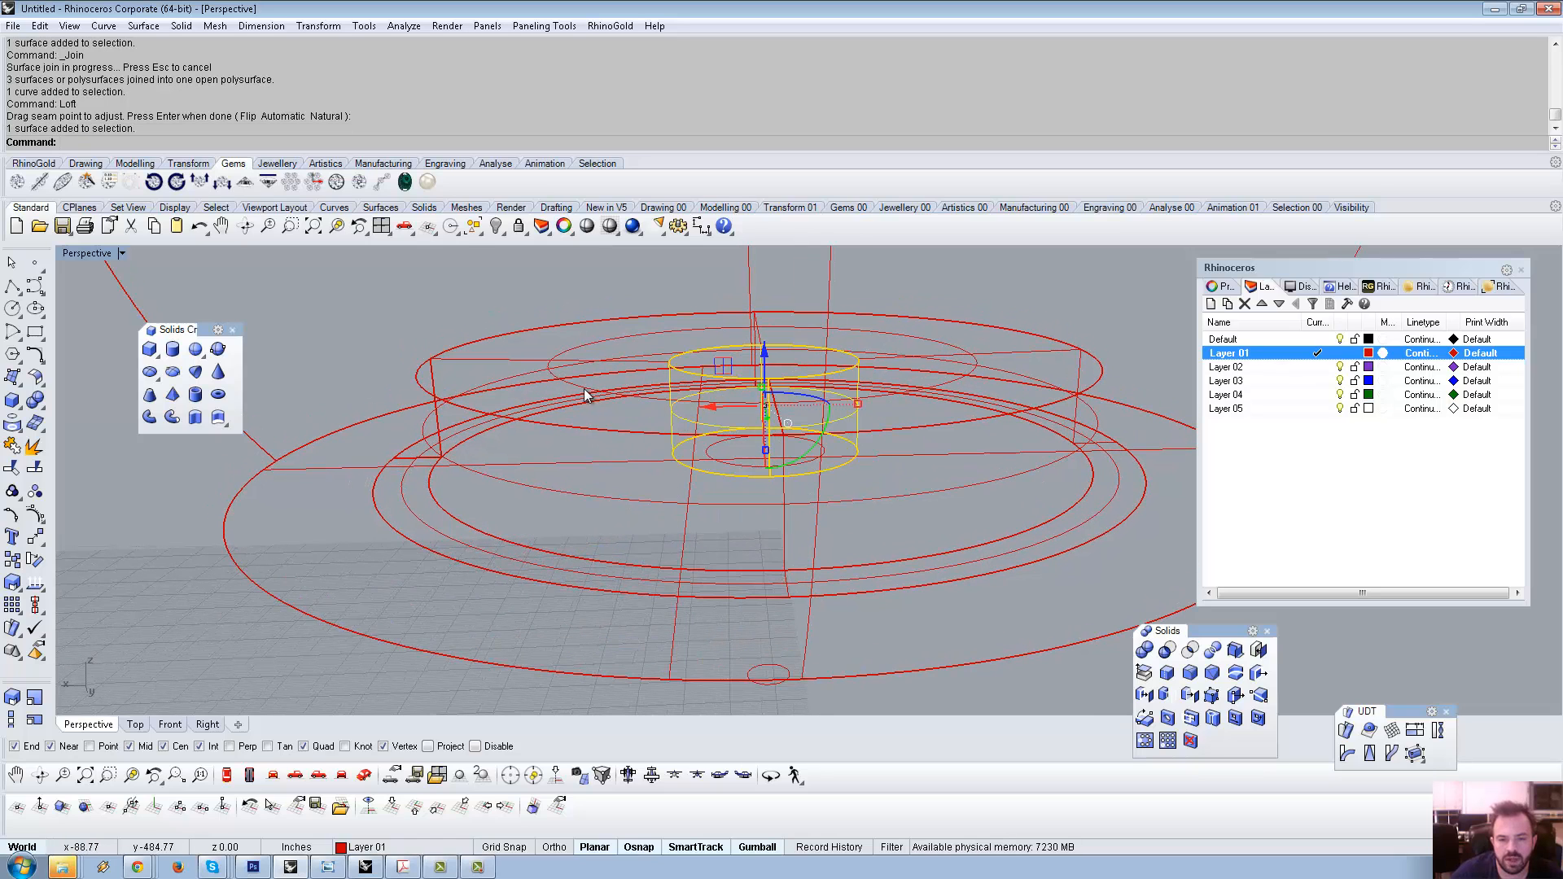
left_click(550, 362, "shift")
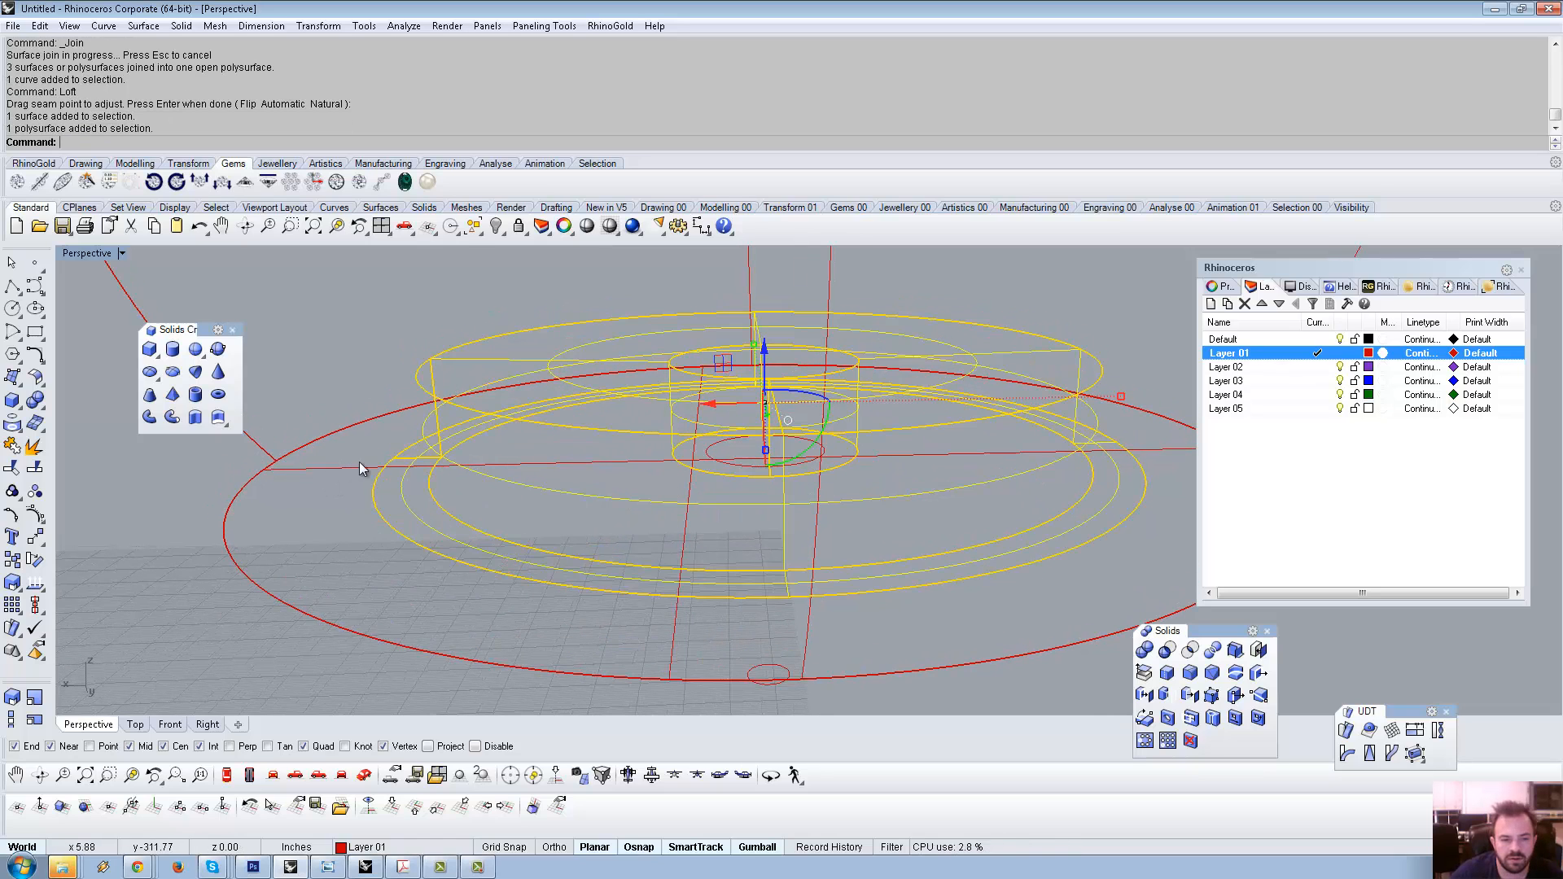
right_click_drag(359, 462, 453, 436)
middle_click(451, 440)
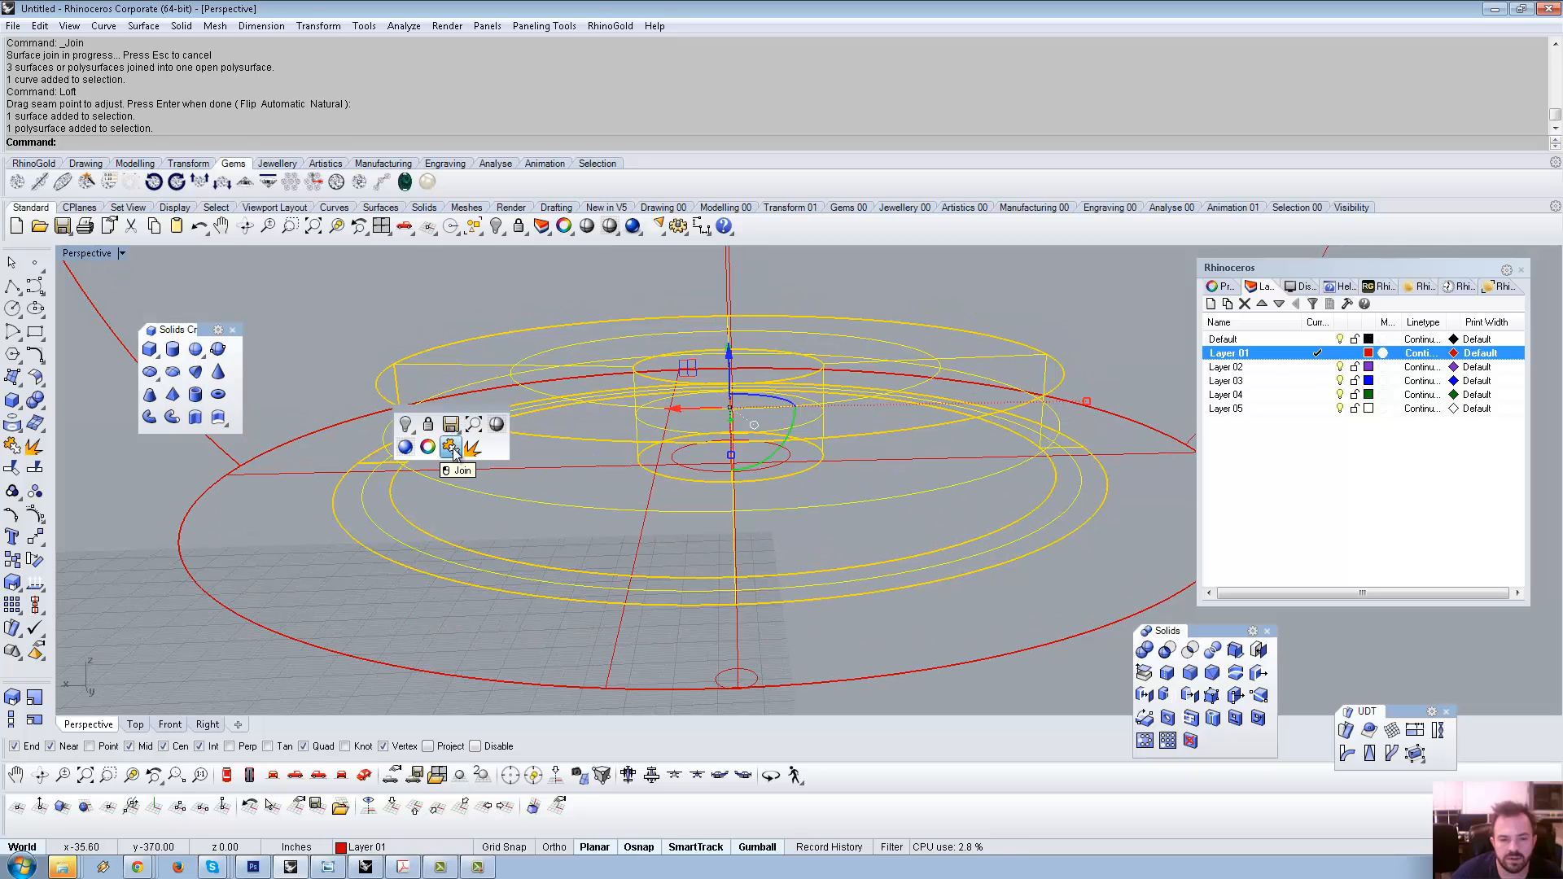
left_click(454, 452)
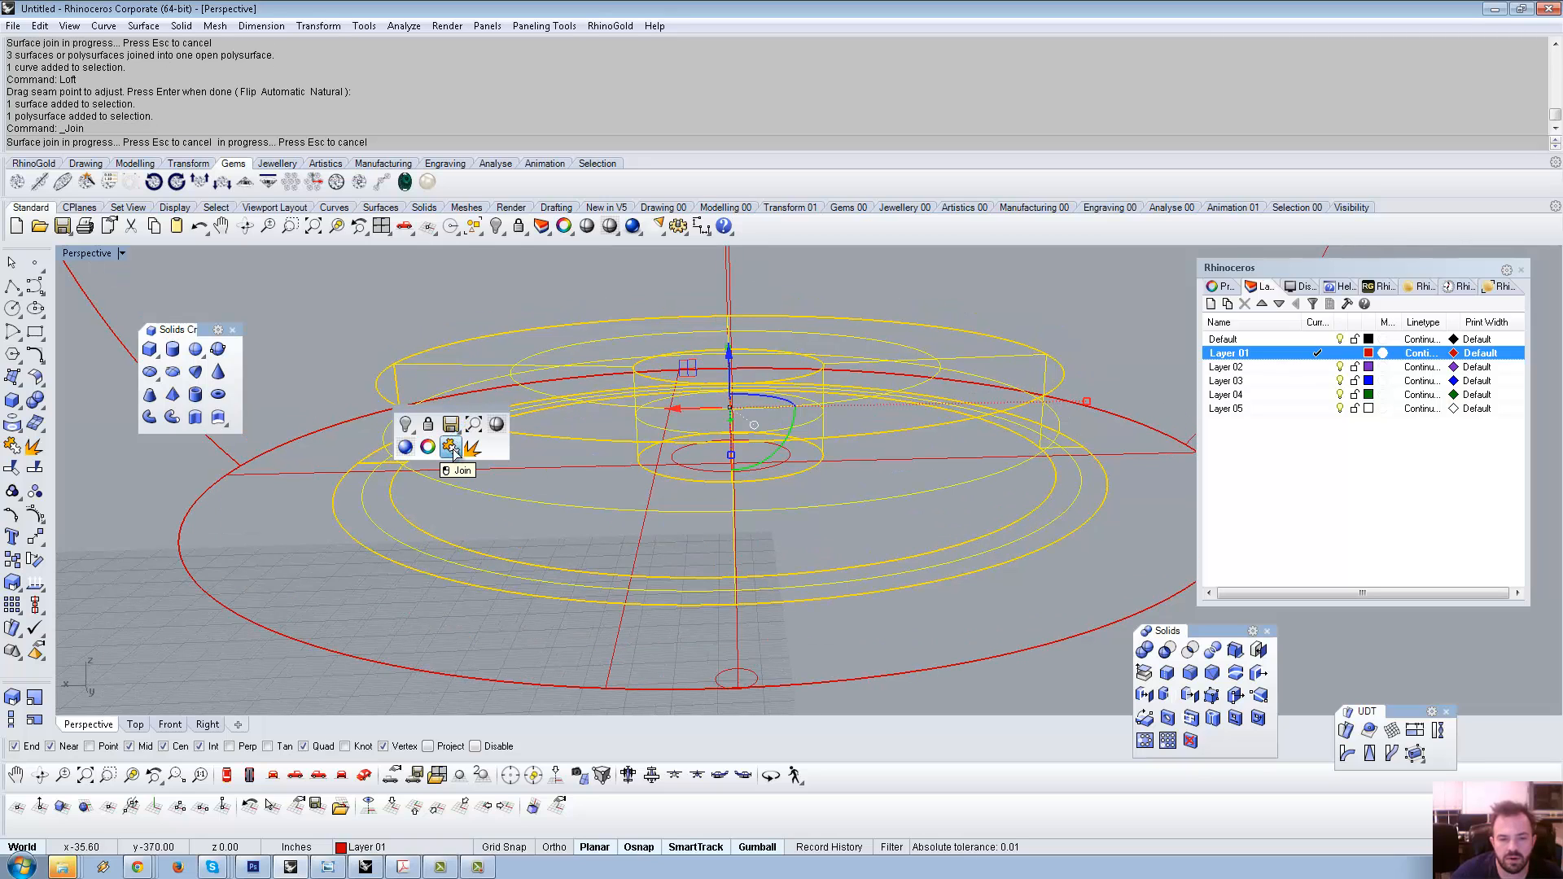
Explode the flat-bottomed sphere into separate surfaces.
scroll(483, 423, "down", 3)
right_click_drag(481, 413, 490, 386)
left_click(342, 474)
left_click(379, 476)
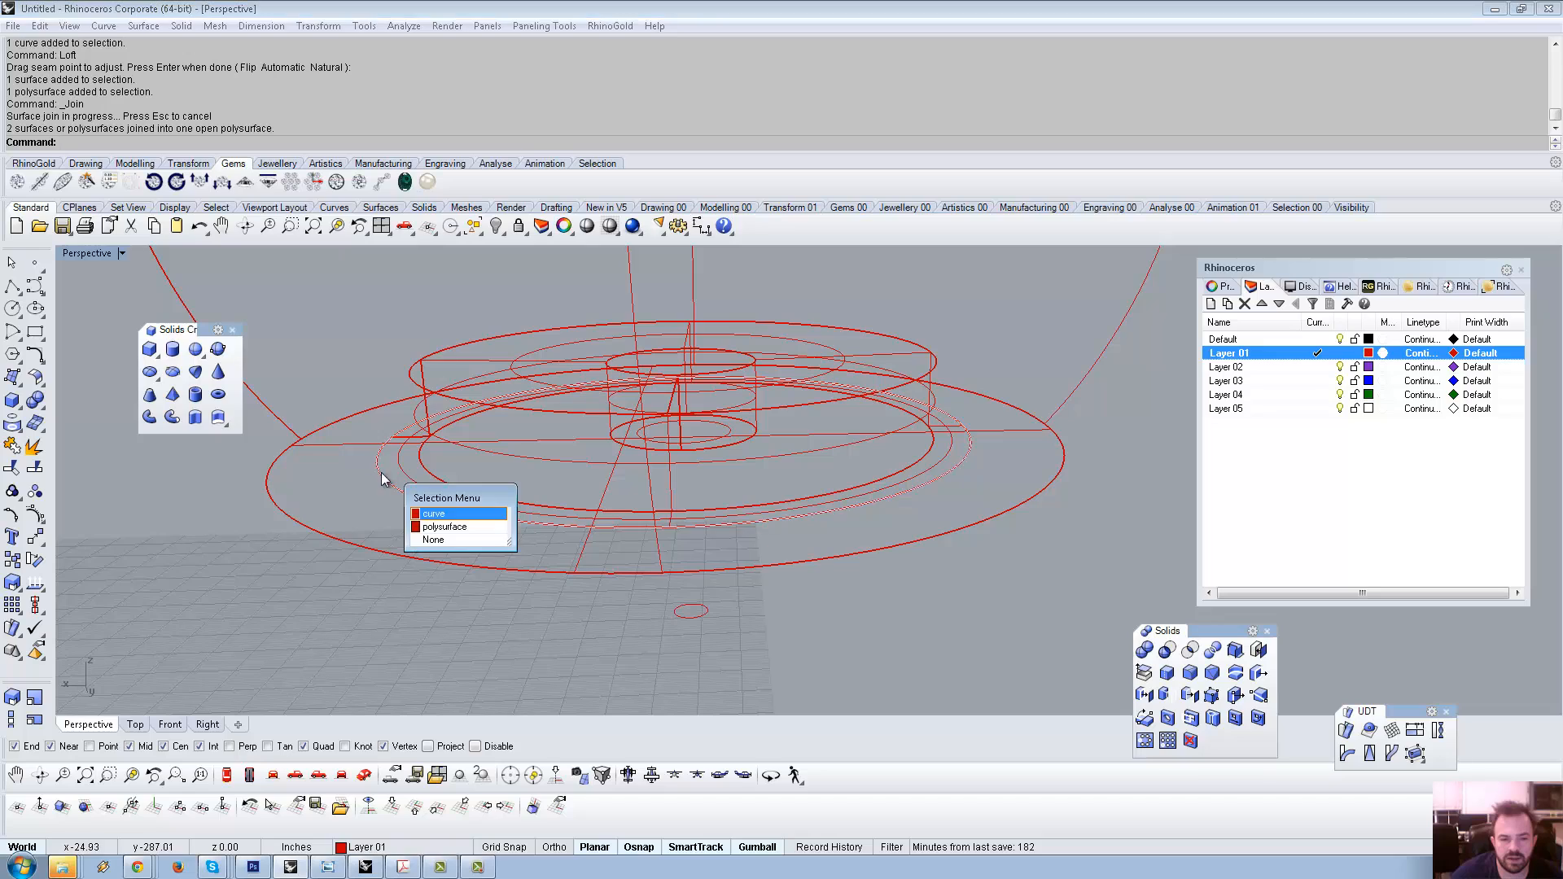
left_click(424, 523)
left_click(309, 446)
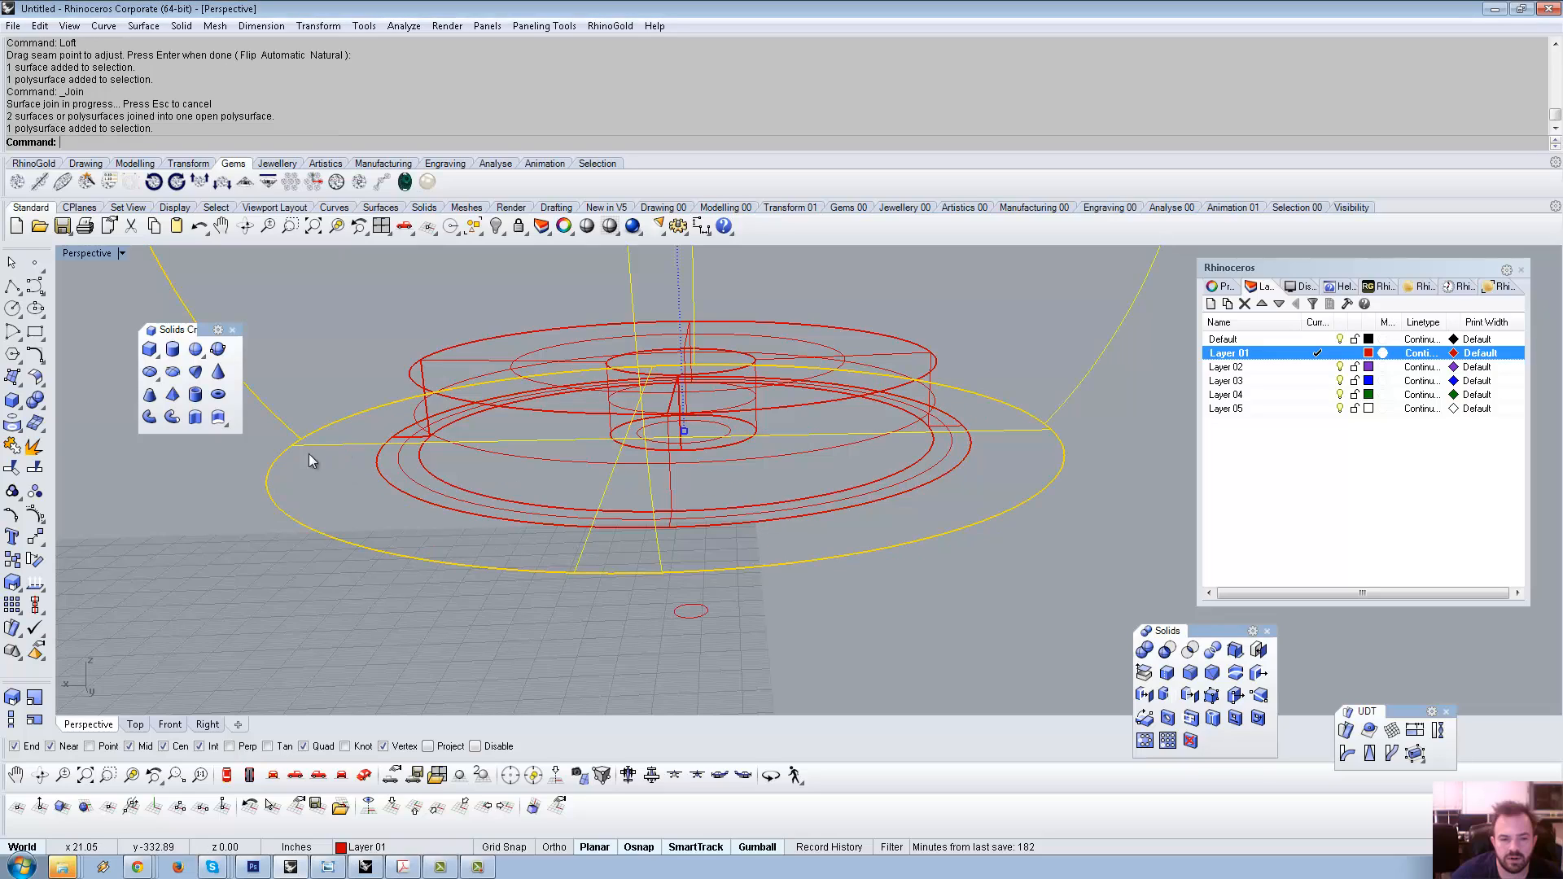
left_click(34, 448)
Split the sphere's flat base surface at the recess's outer edge and delete the inner disc.
scroll(610, 488, "down", 8)
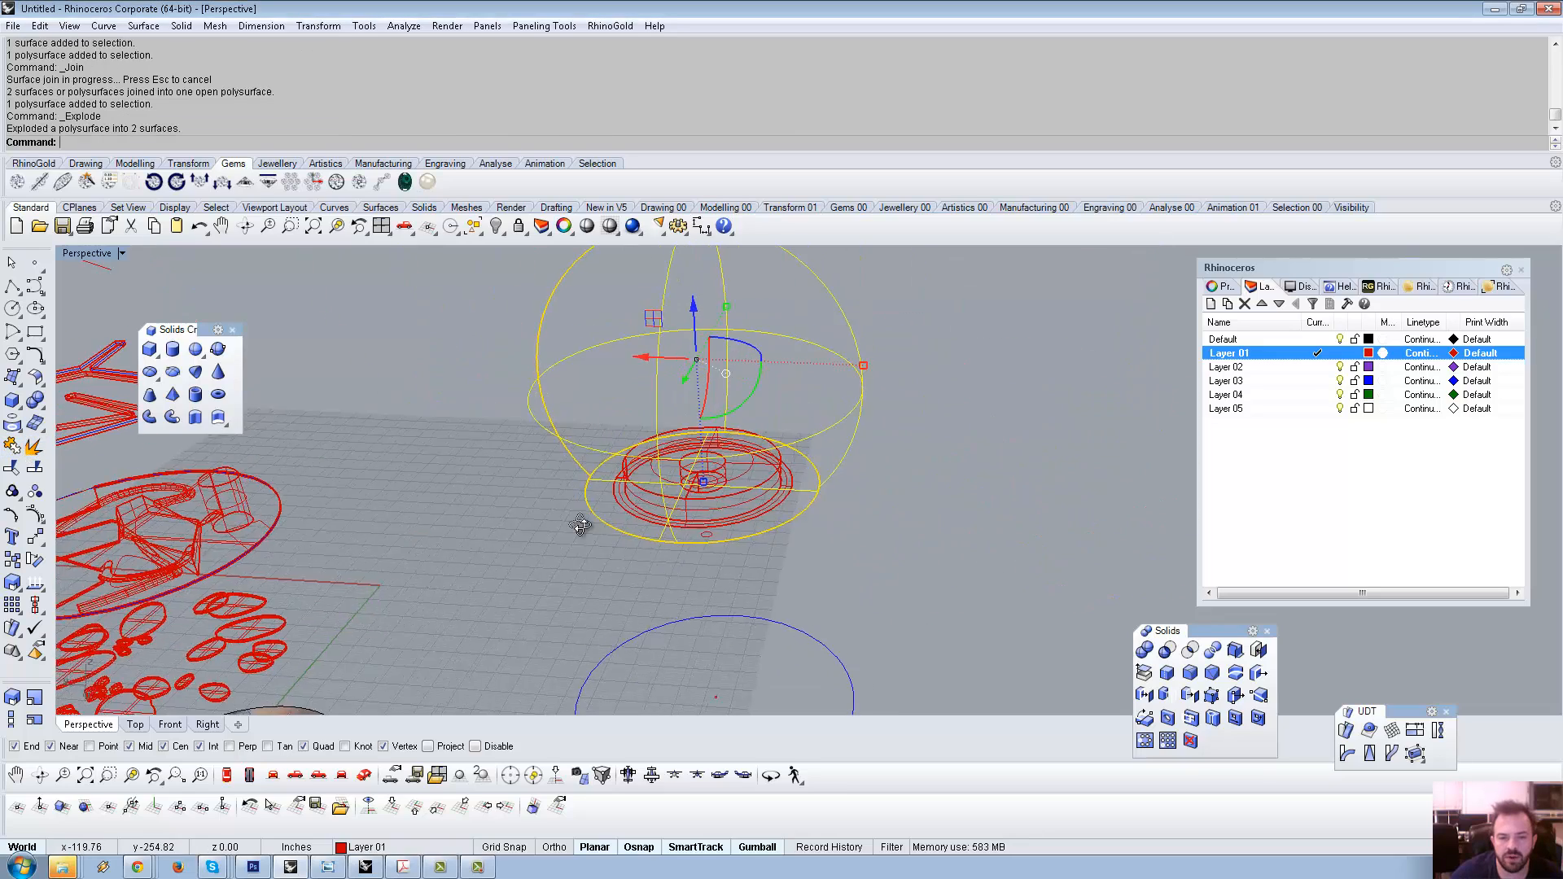
scroll(603, 497, "up", 5)
left_click(583, 471)
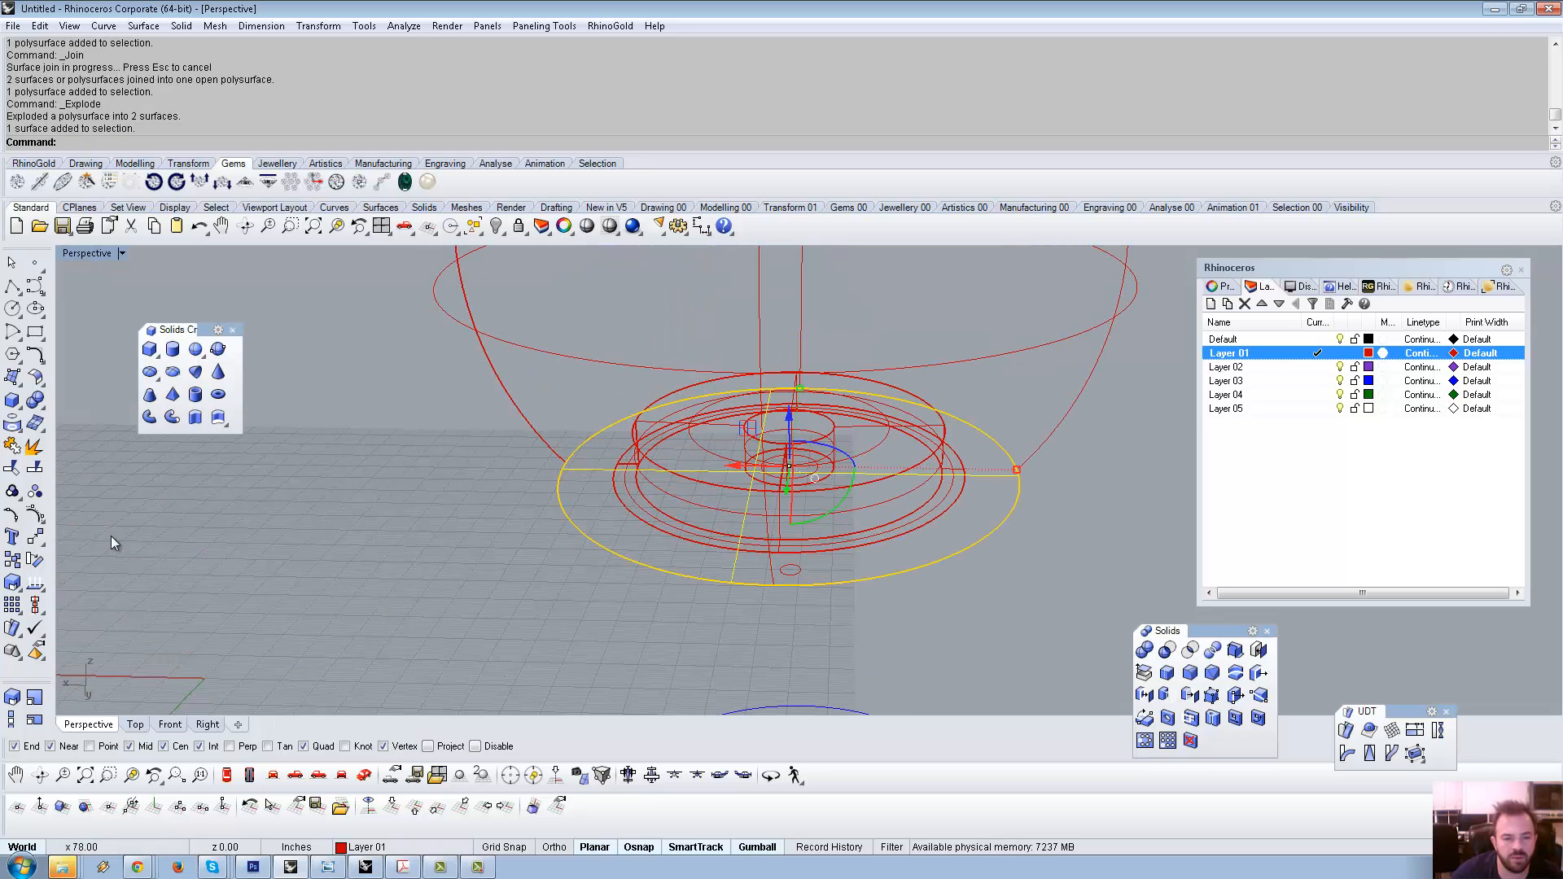
left_click(34, 471)
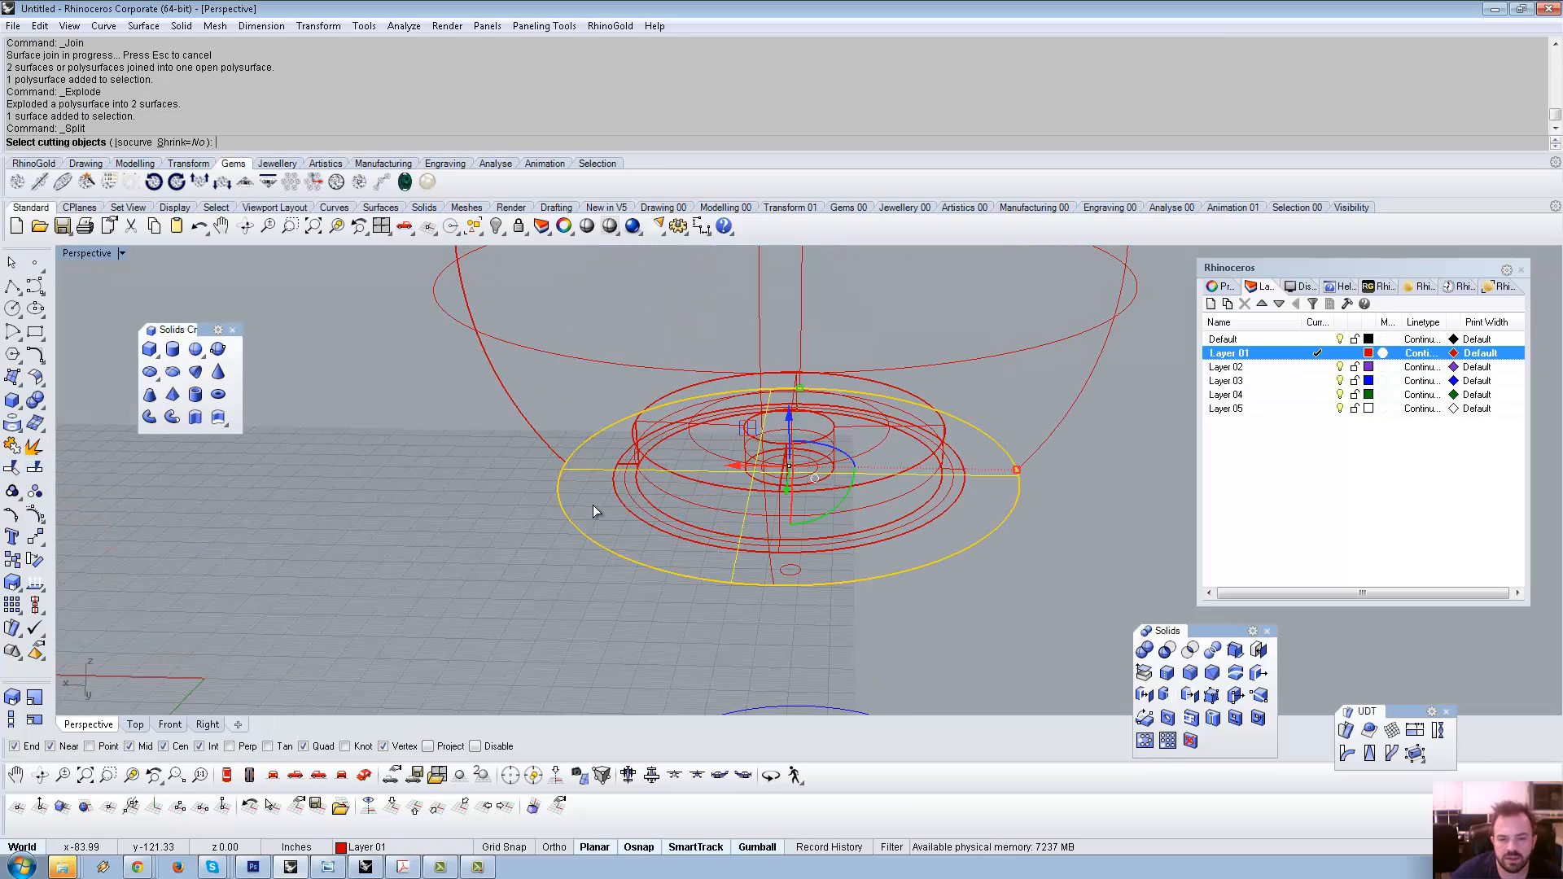
left_click(616, 497)
right_click(480, 487)
right_click(396, 487)
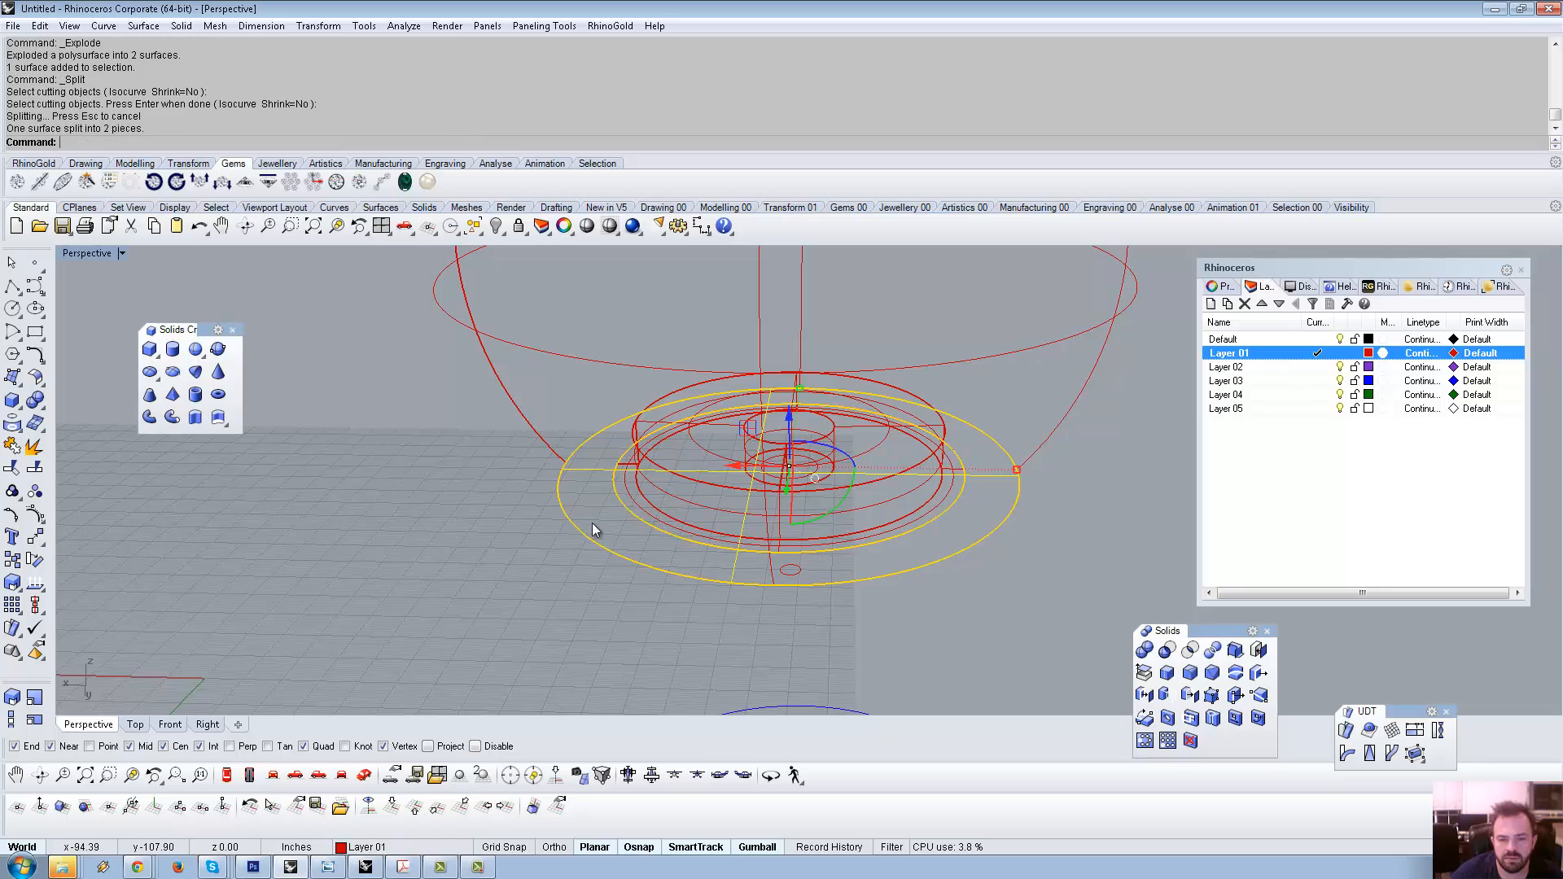
right_click_drag(591, 523, 668, 480)
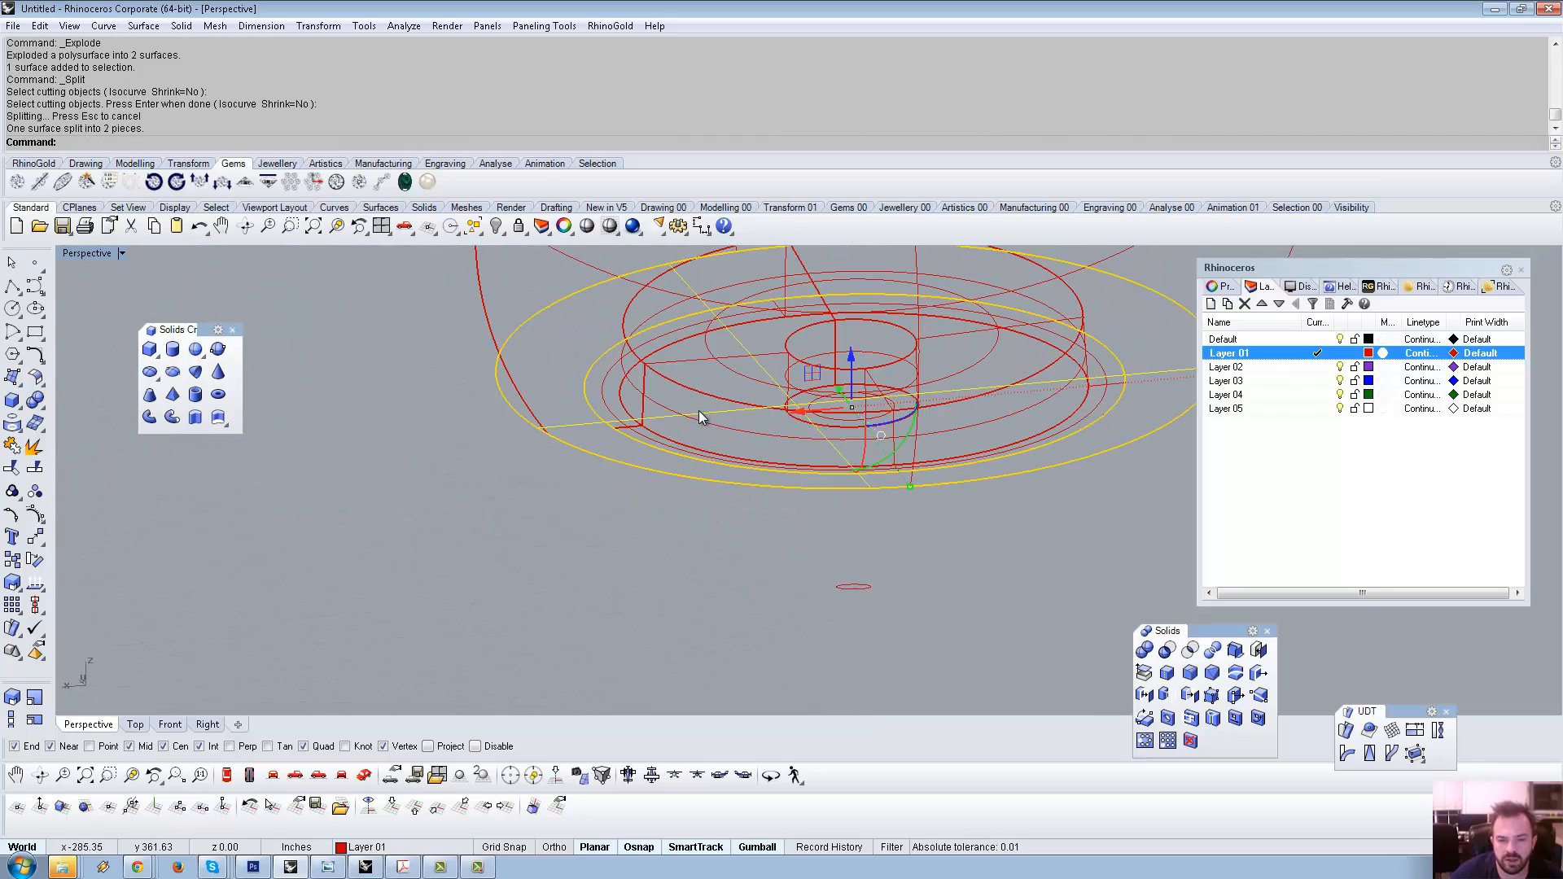
key("Delete")
Join the recess polysurface, the trimmed flat base and the sphere body into one polysurface.
right_click_drag(715, 419, 700, 482)
scroll(760, 417, "down", 4)
left_click(633, 444)
left_click(603, 438, "shift")
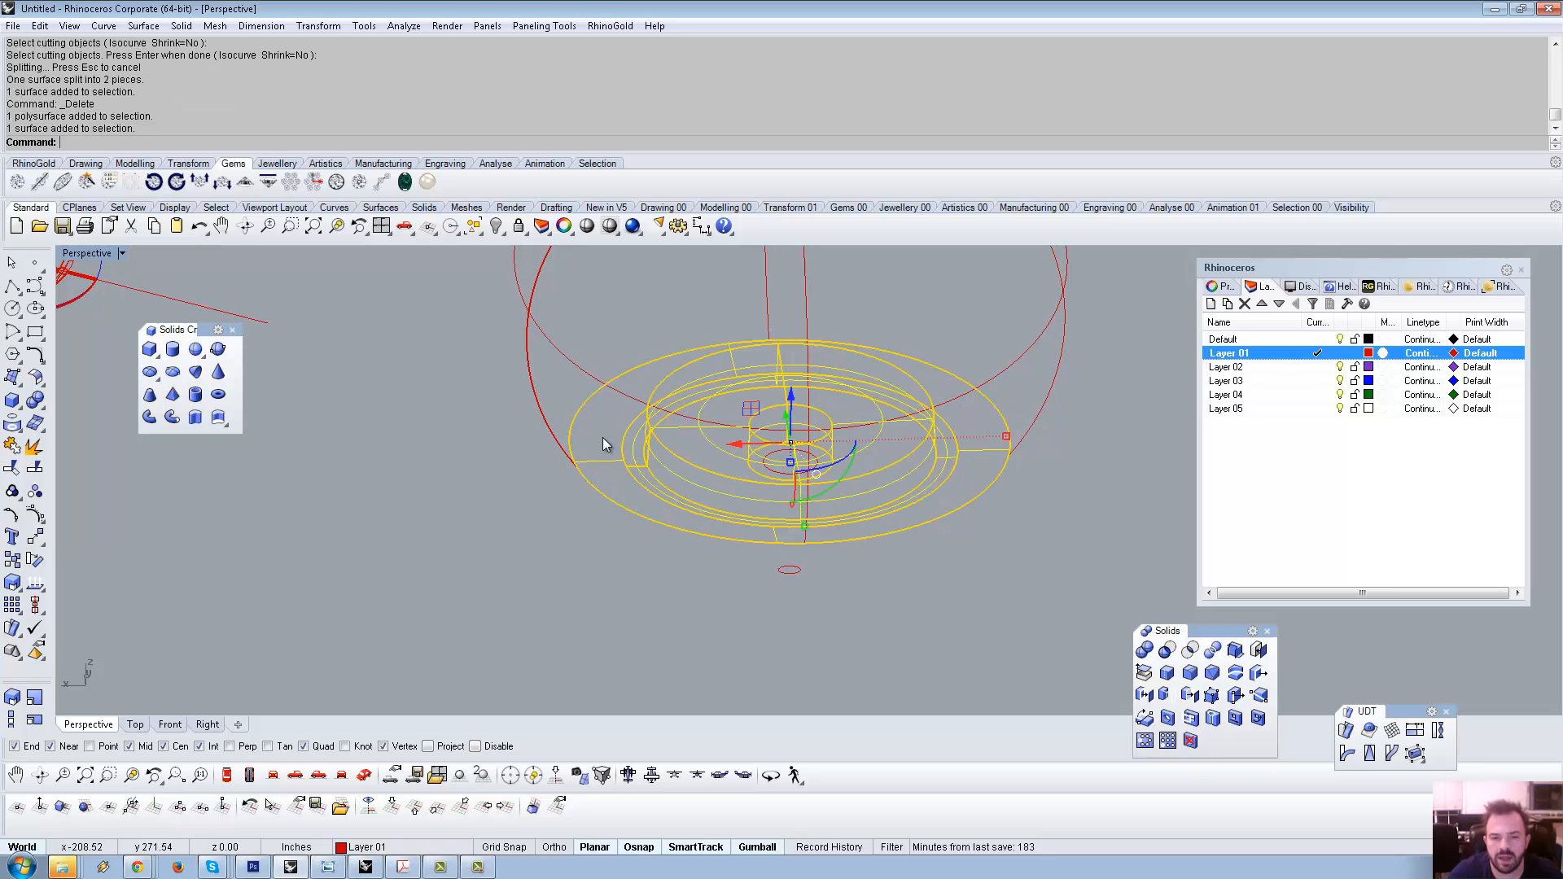
left_click(582, 369, "shift")
middle_click(534, 355)
left_click(532, 364)
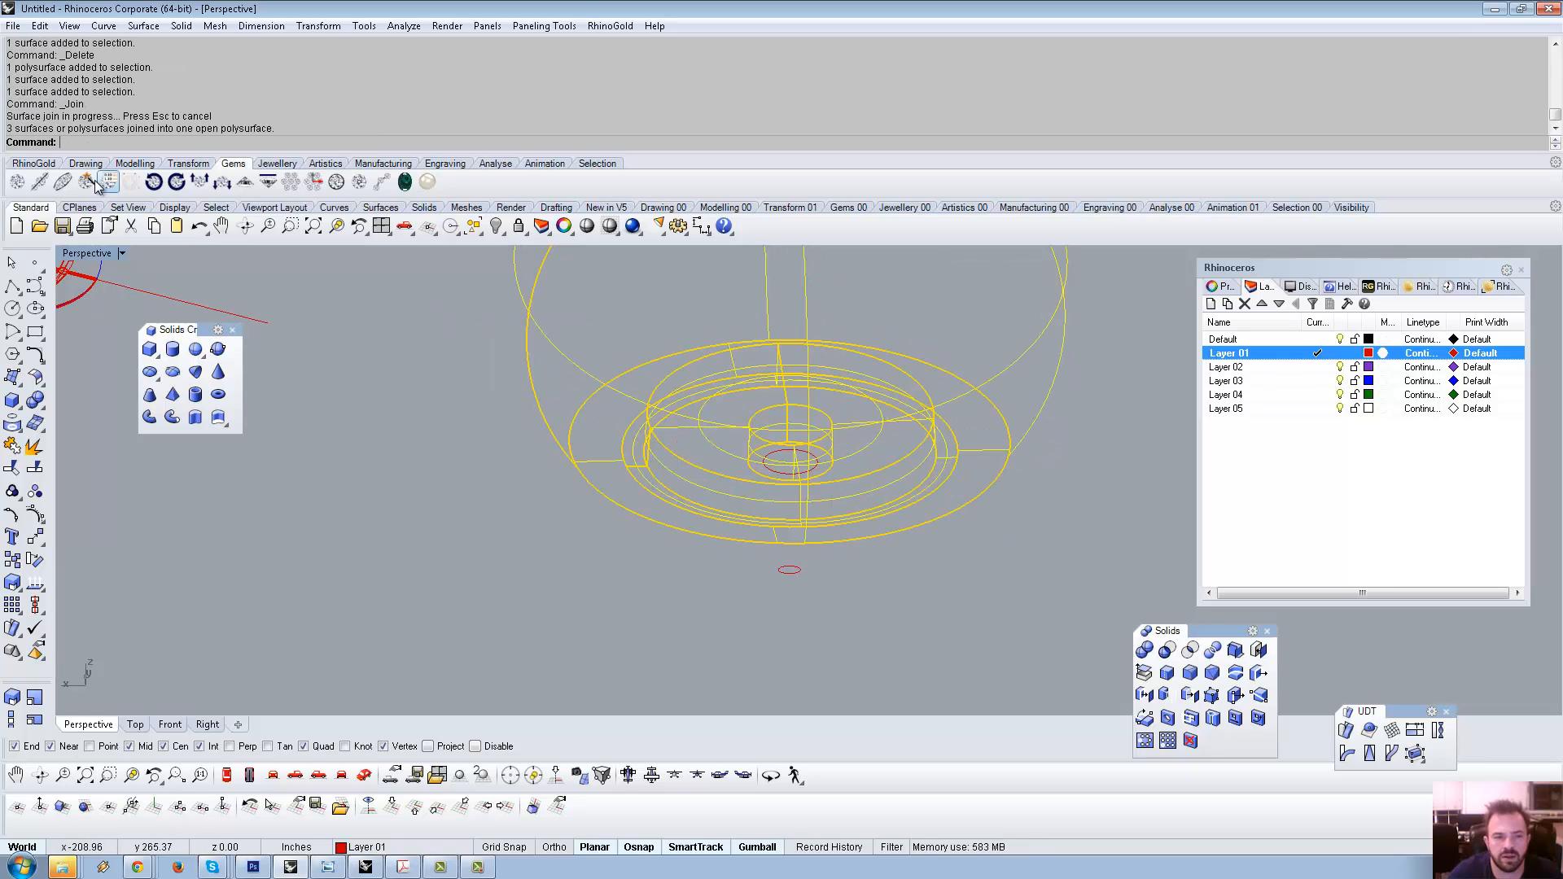
left_click(94, 183)
Loft a flat ring between the 8.61-inch circle at the sphere's base and the smaller circle inside it.
scroll(796, 505, "up", 8)
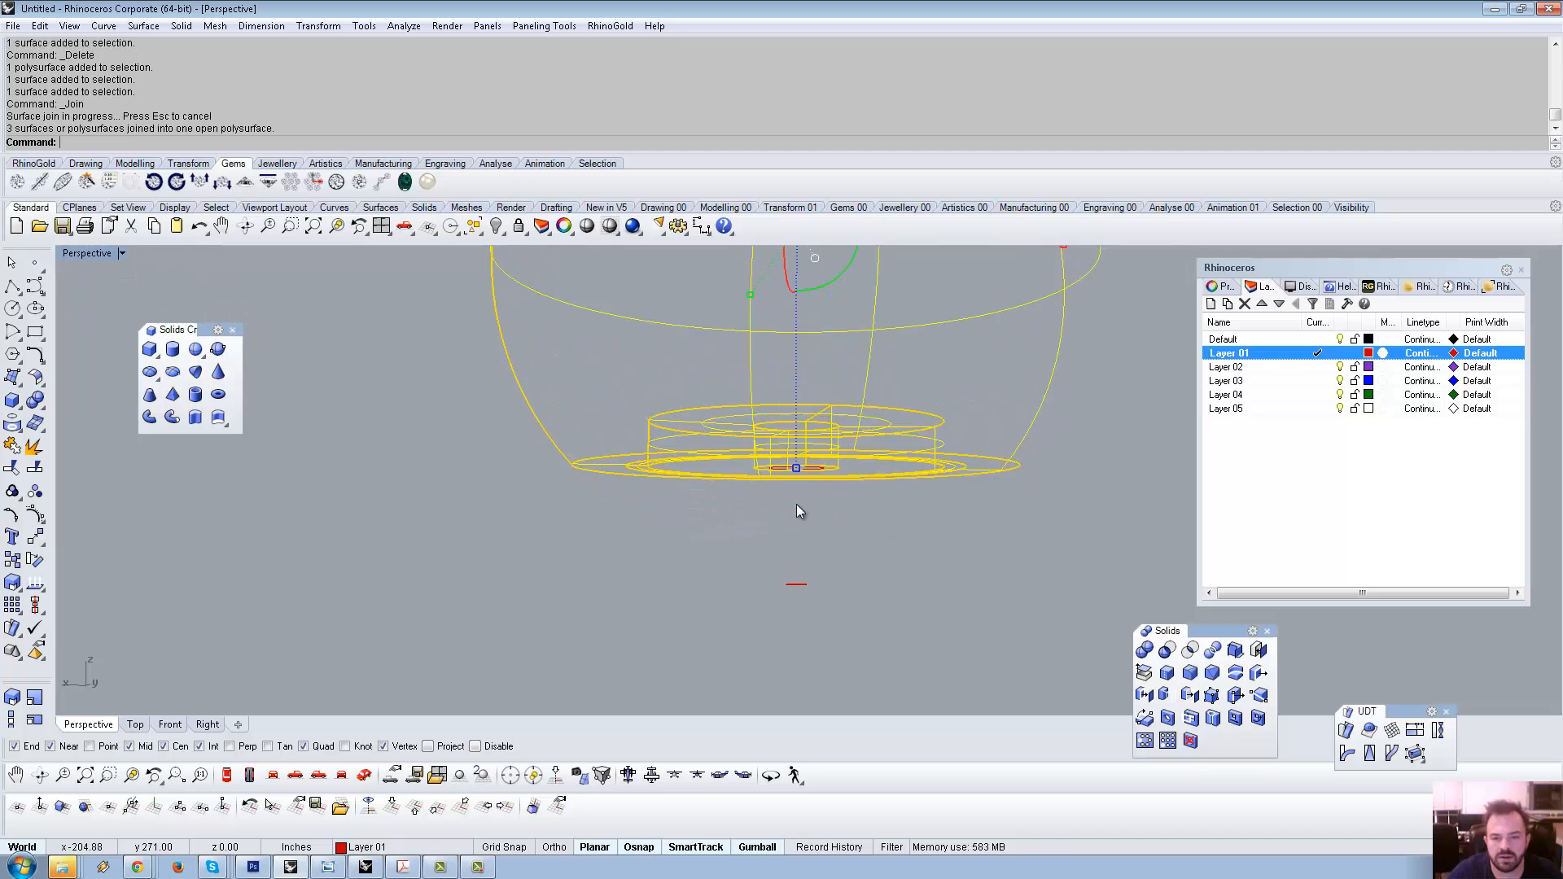
left_click(803, 436)
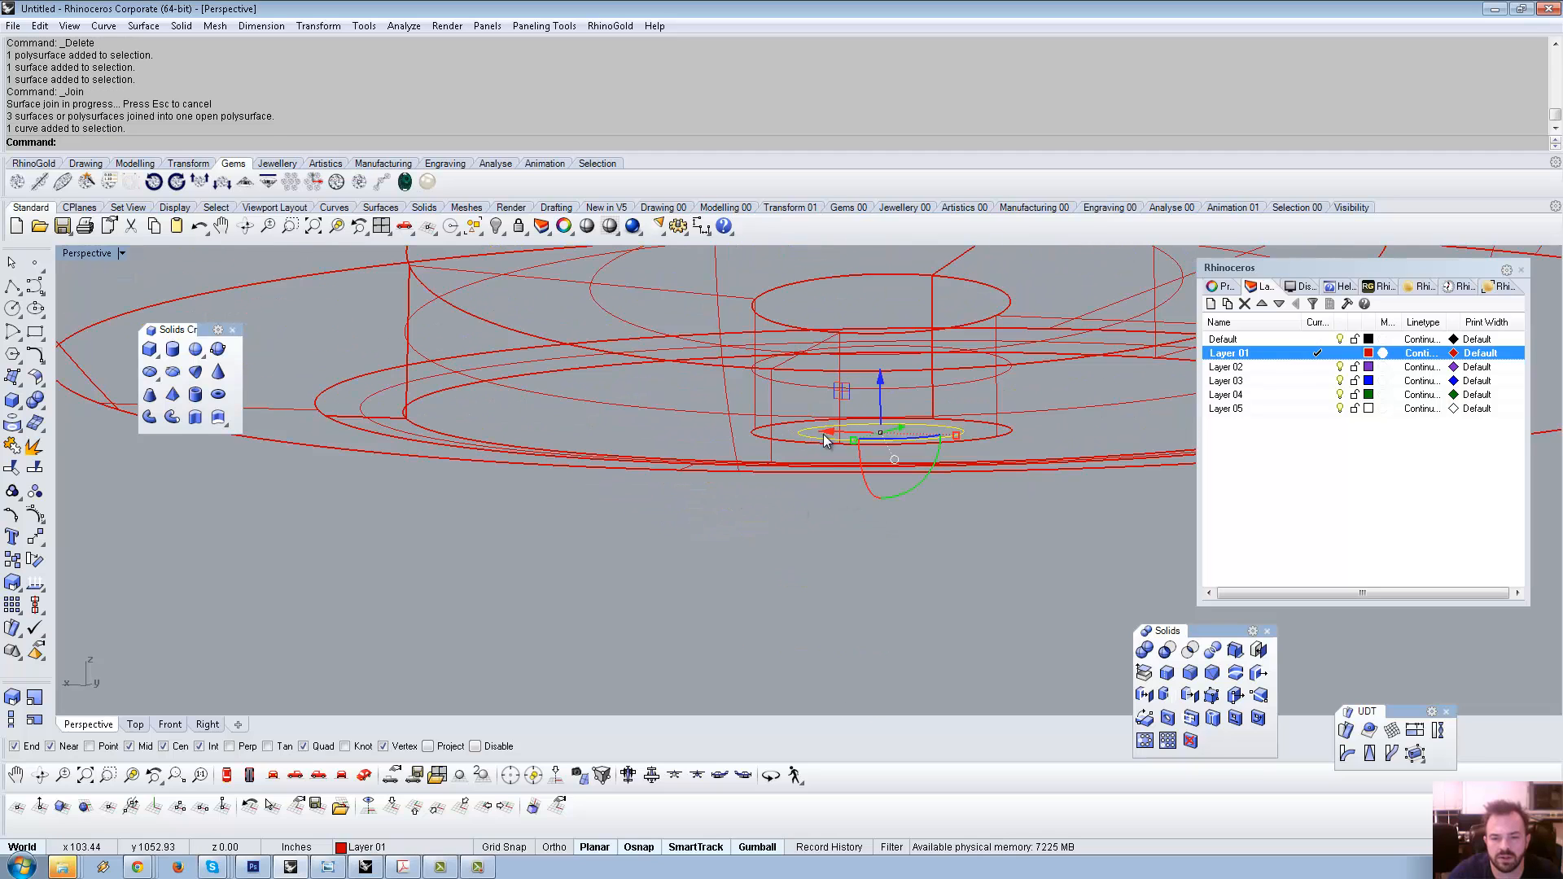
right_click_drag(823, 433, 790, 441, "shift")
left_click(701, 446, "shift")
right_click(563, 440)
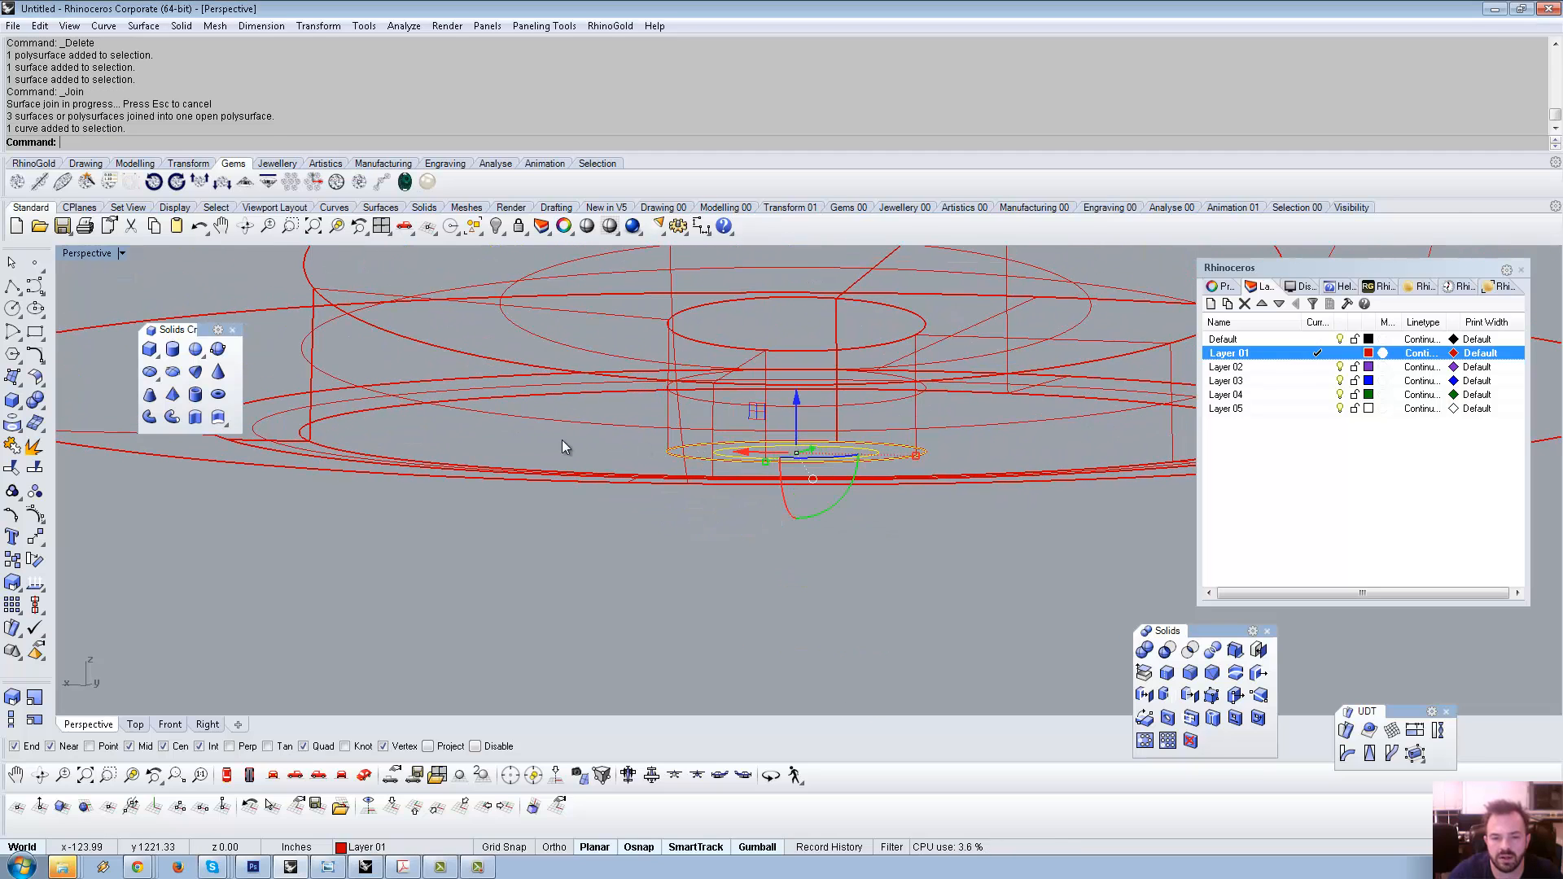
key("Return")
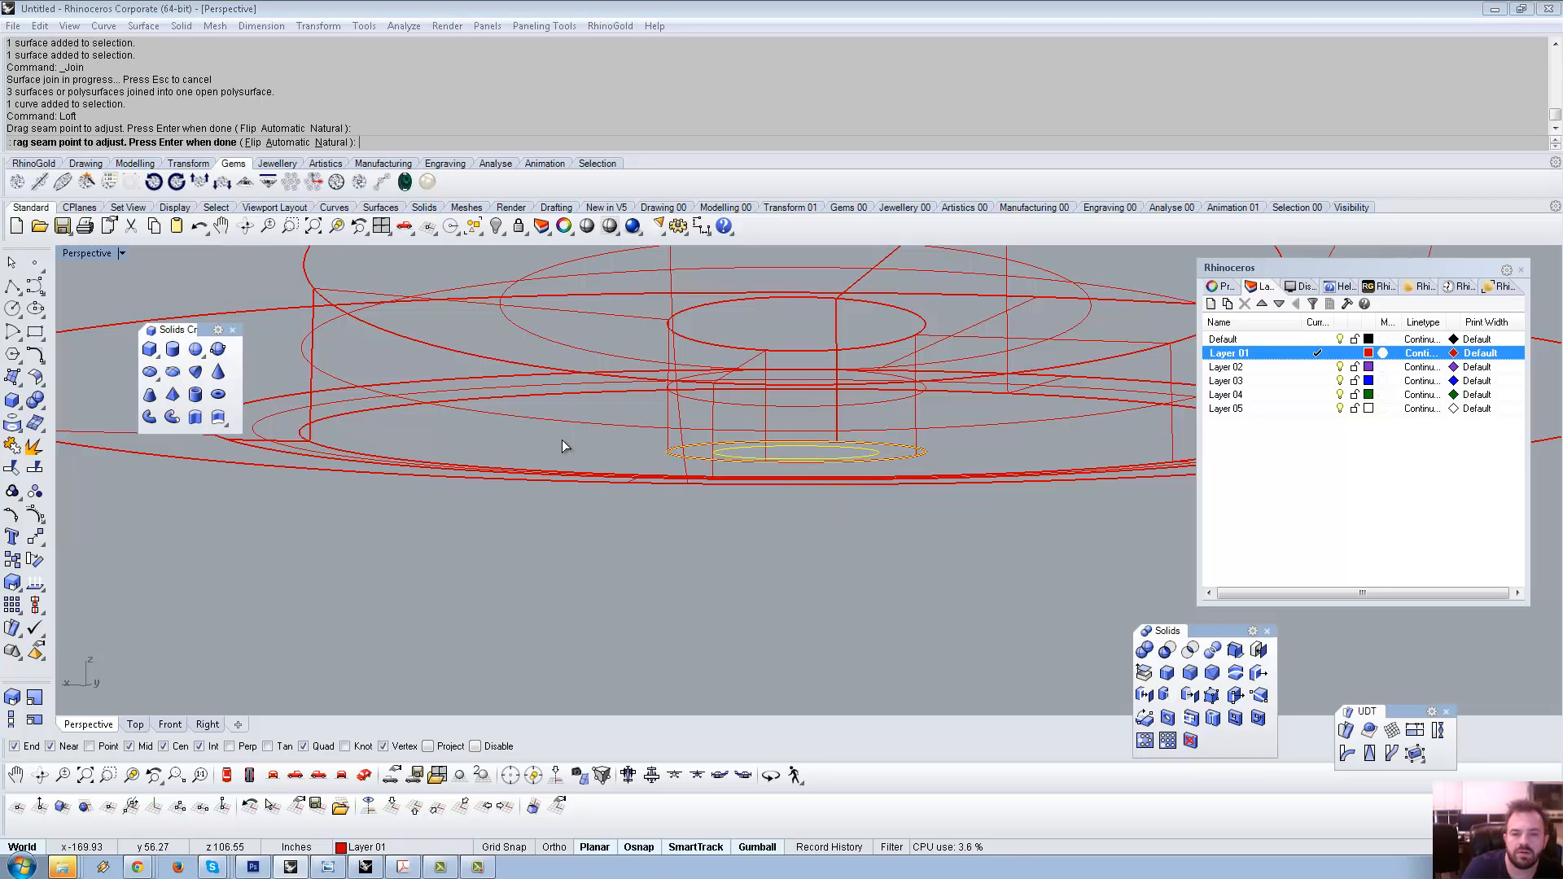
key("Return")
key("Return")
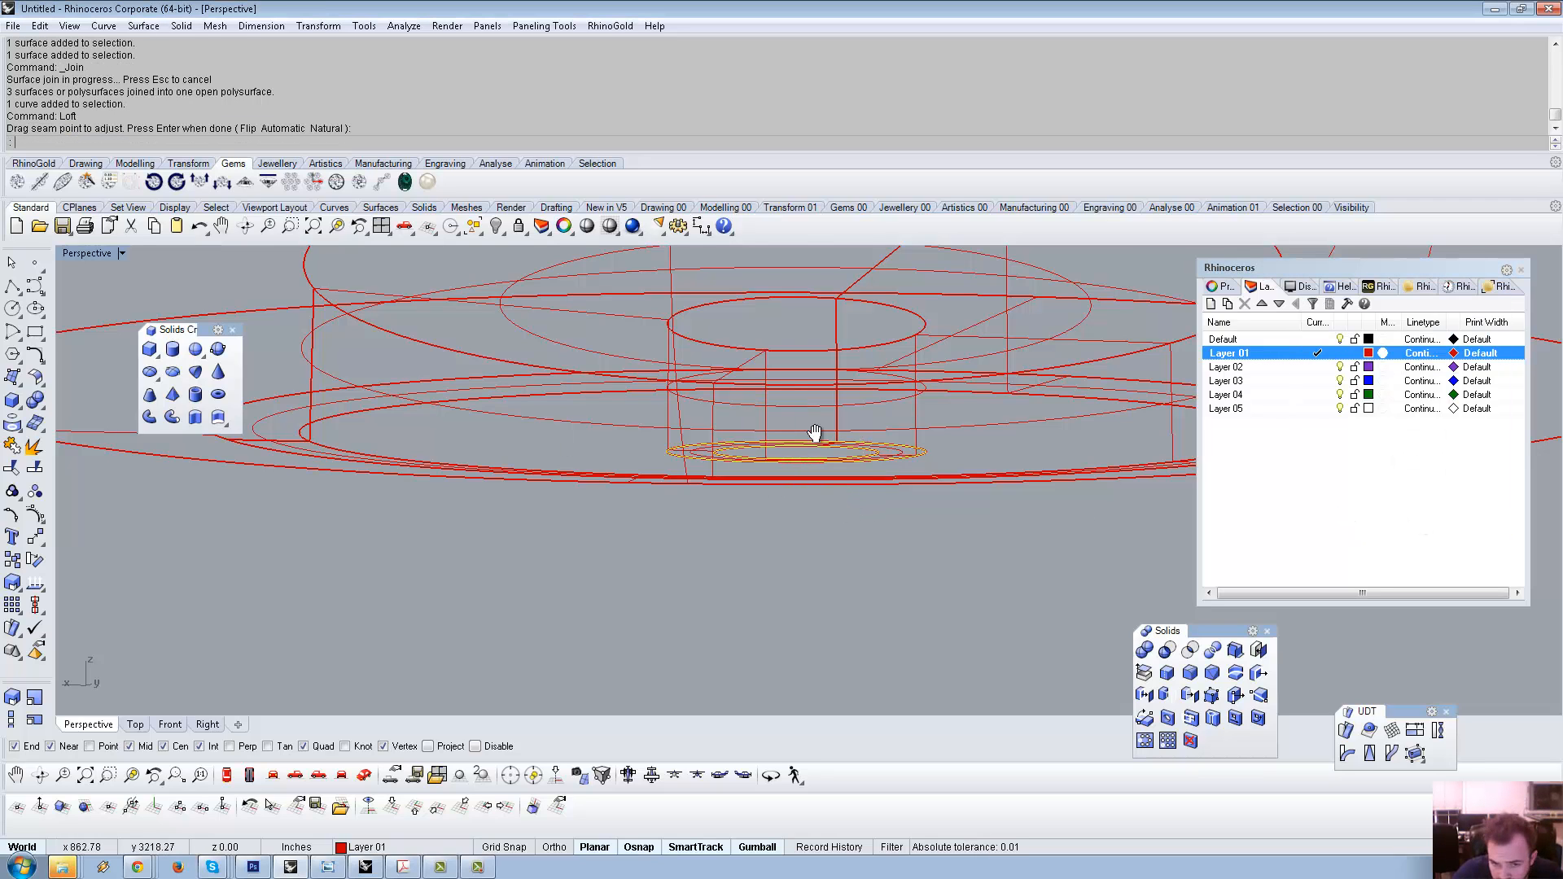
Loft a tapered surface with straight sections from the base ring's inner circle down to the small circle below the sphere.
right_click_drag(814, 433, 770, 593)
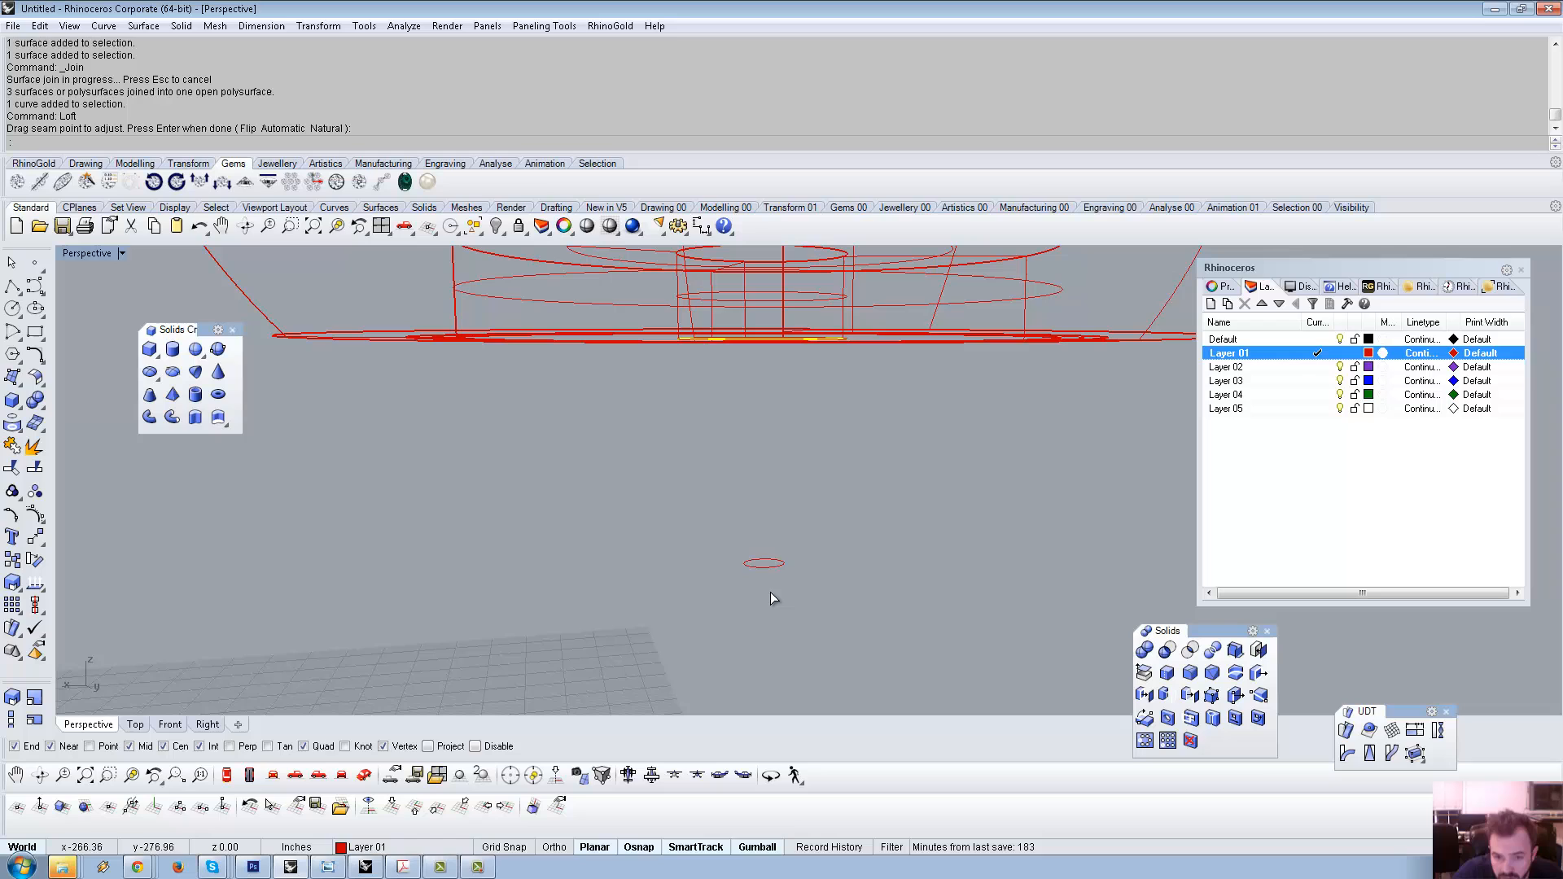
right_click_drag(793, 496, 812, 335)
left_click(774, 550)
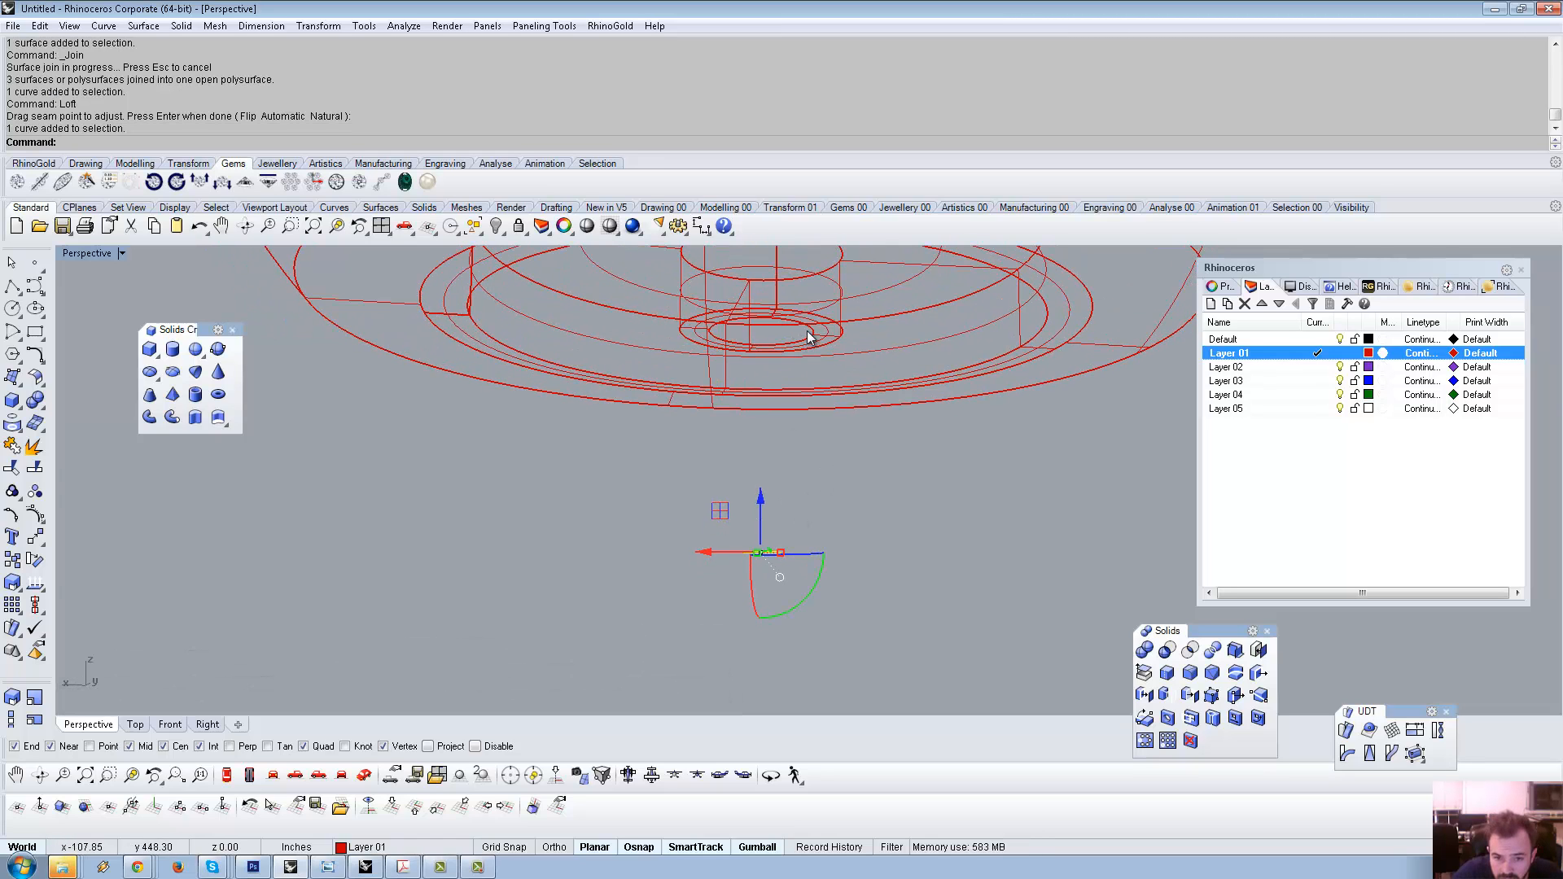
left_click(812, 335)
right_click_drag(727, 367, 704, 426)
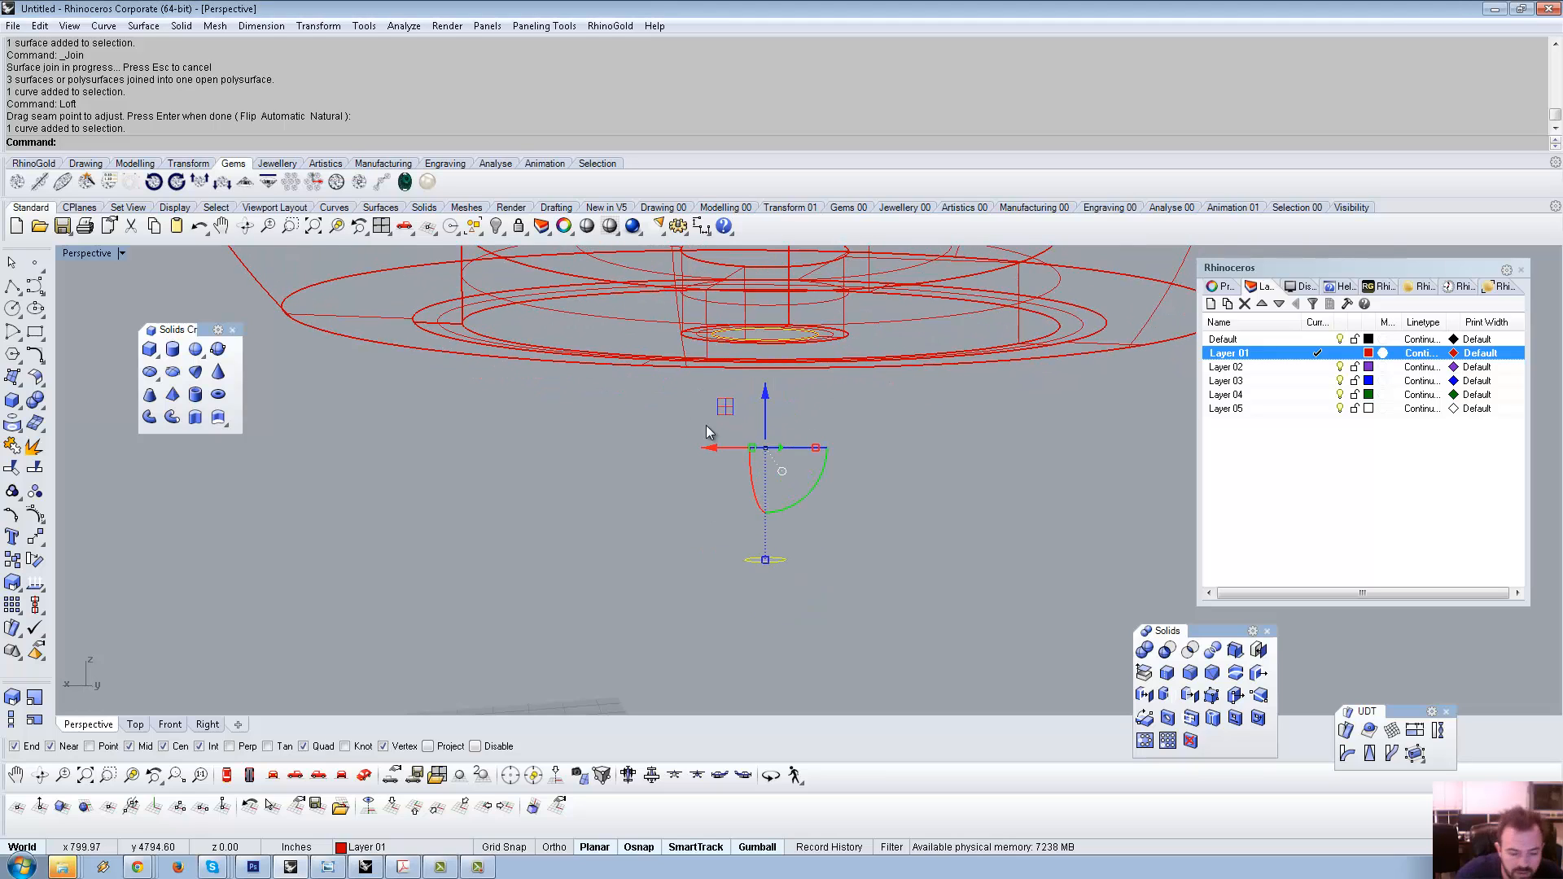
key("Return")
key("Return")
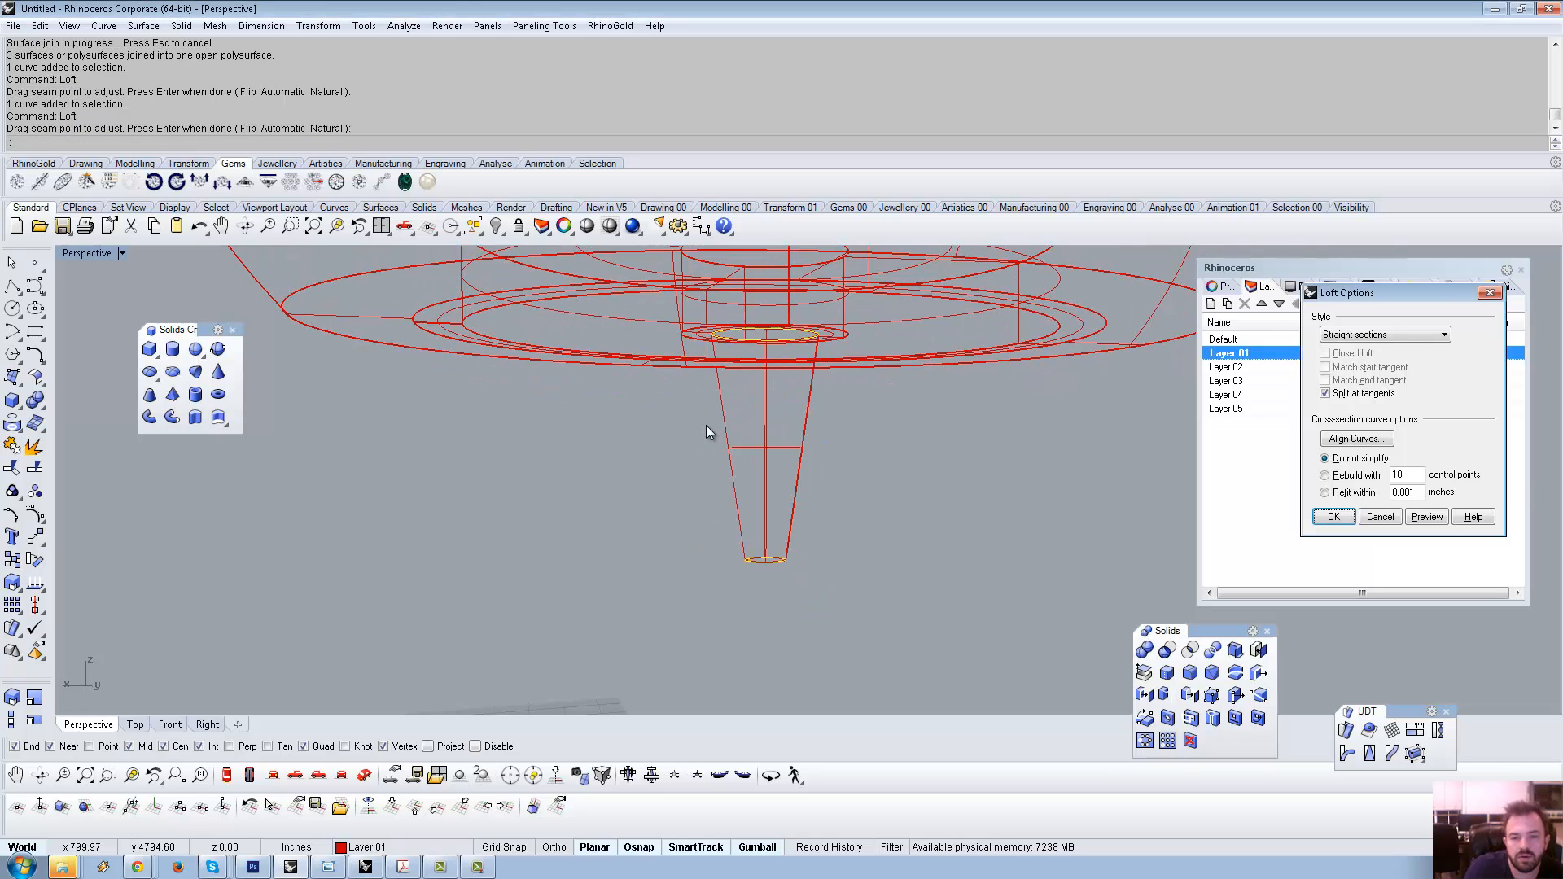
key("Return")
Loft the thin lower stem with straight sections from the tapered loft's lower circle to the small circle at the blue circle's centre.
mouse_move(823, 407)
right_mouse_down()
mouse_move(814, 429)
mouse_move(799, 405)
right_mouse_up()
left_click(779, 394)
left_click(818, 435)
scroll(815, 407, "down", 8)
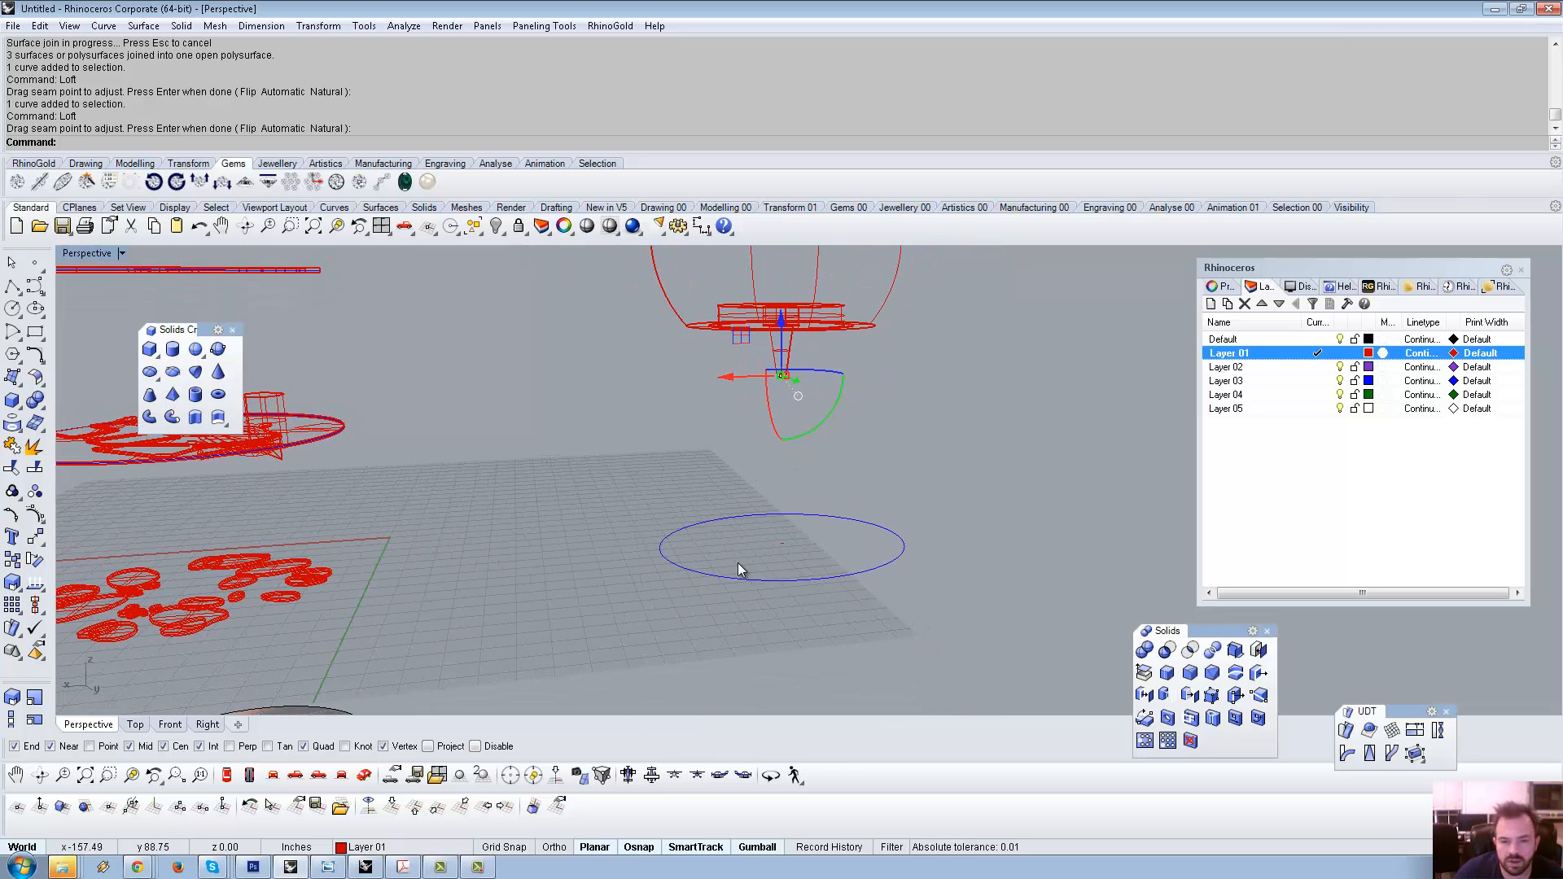
scroll(788, 535, "up", 3)
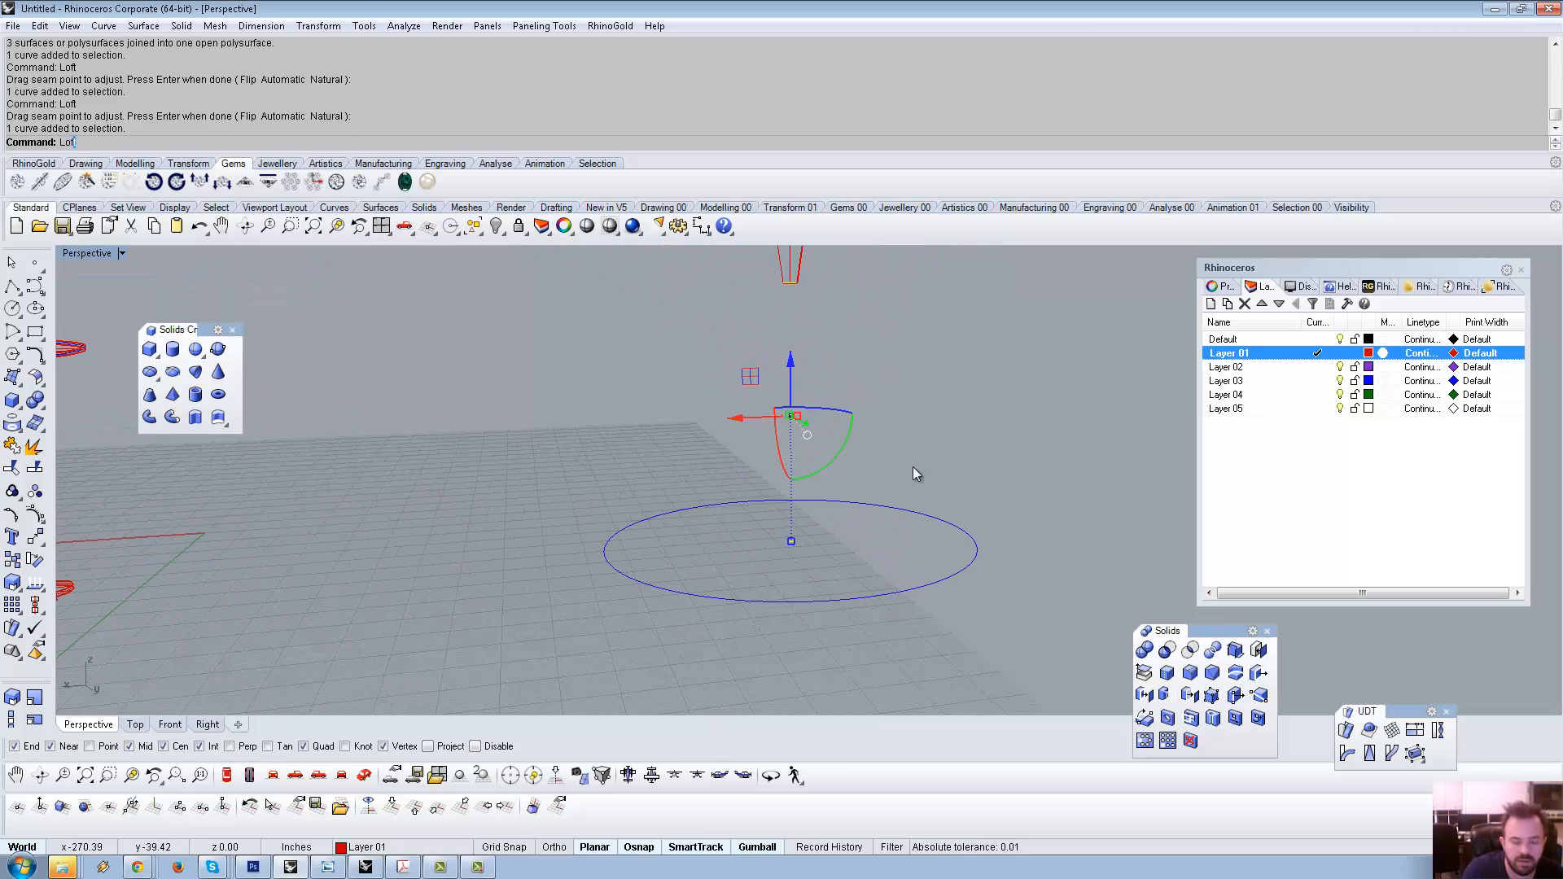
key("Return")
key("Return")
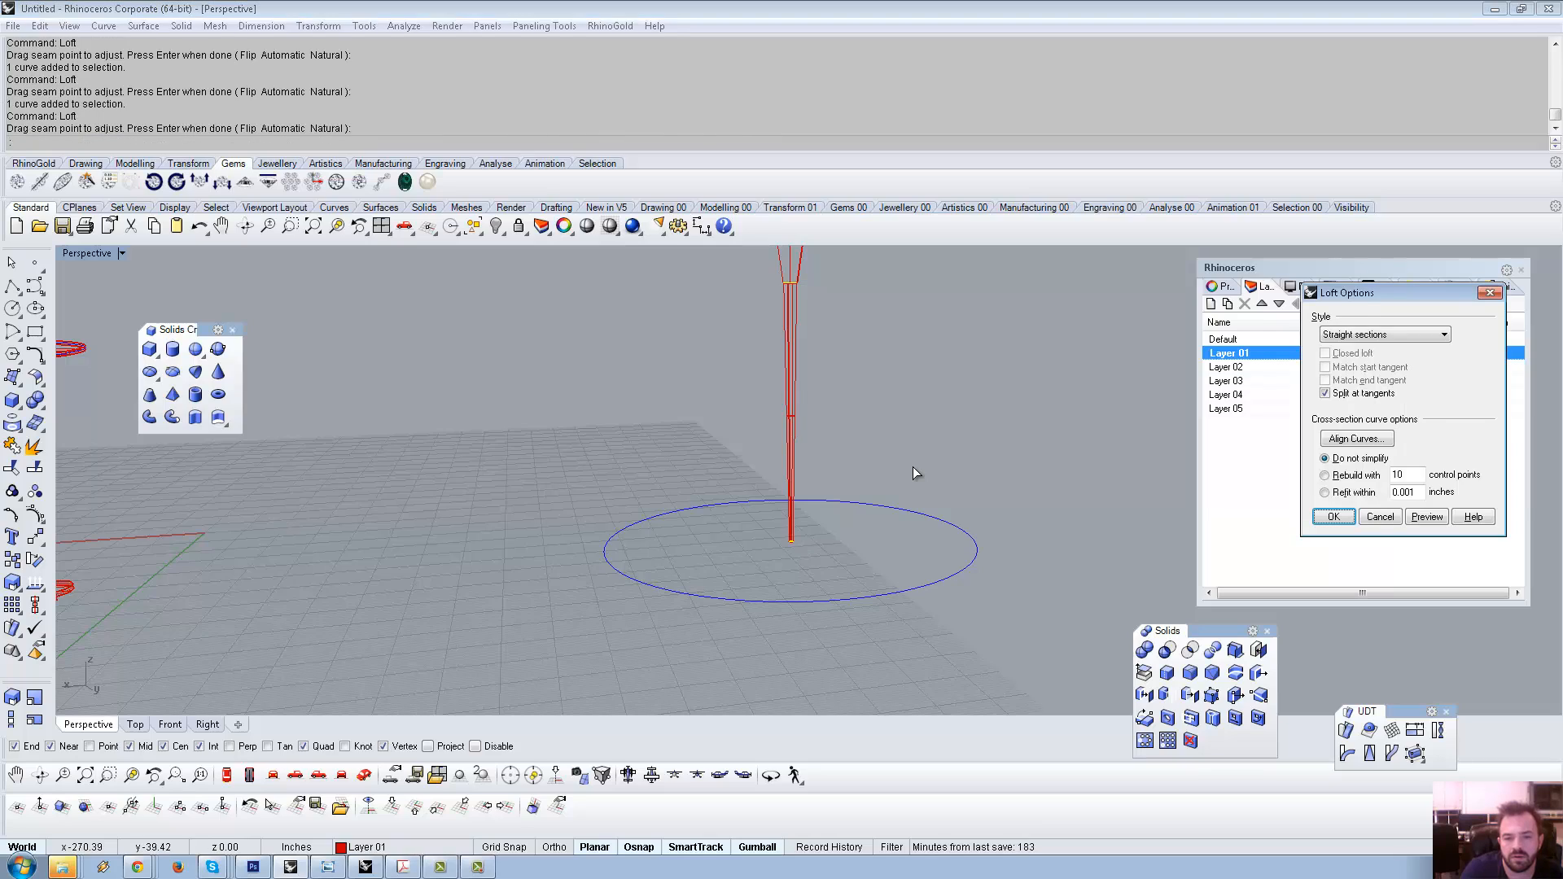
key("Return")
Display the model shaded and examine the sphere on its stem beside the stacked layers.
left_click(1068, 404)
scroll(977, 468, "down", 7)
right_click_drag(942, 464, 919, 439)
scroll(842, 510, "up", 3)
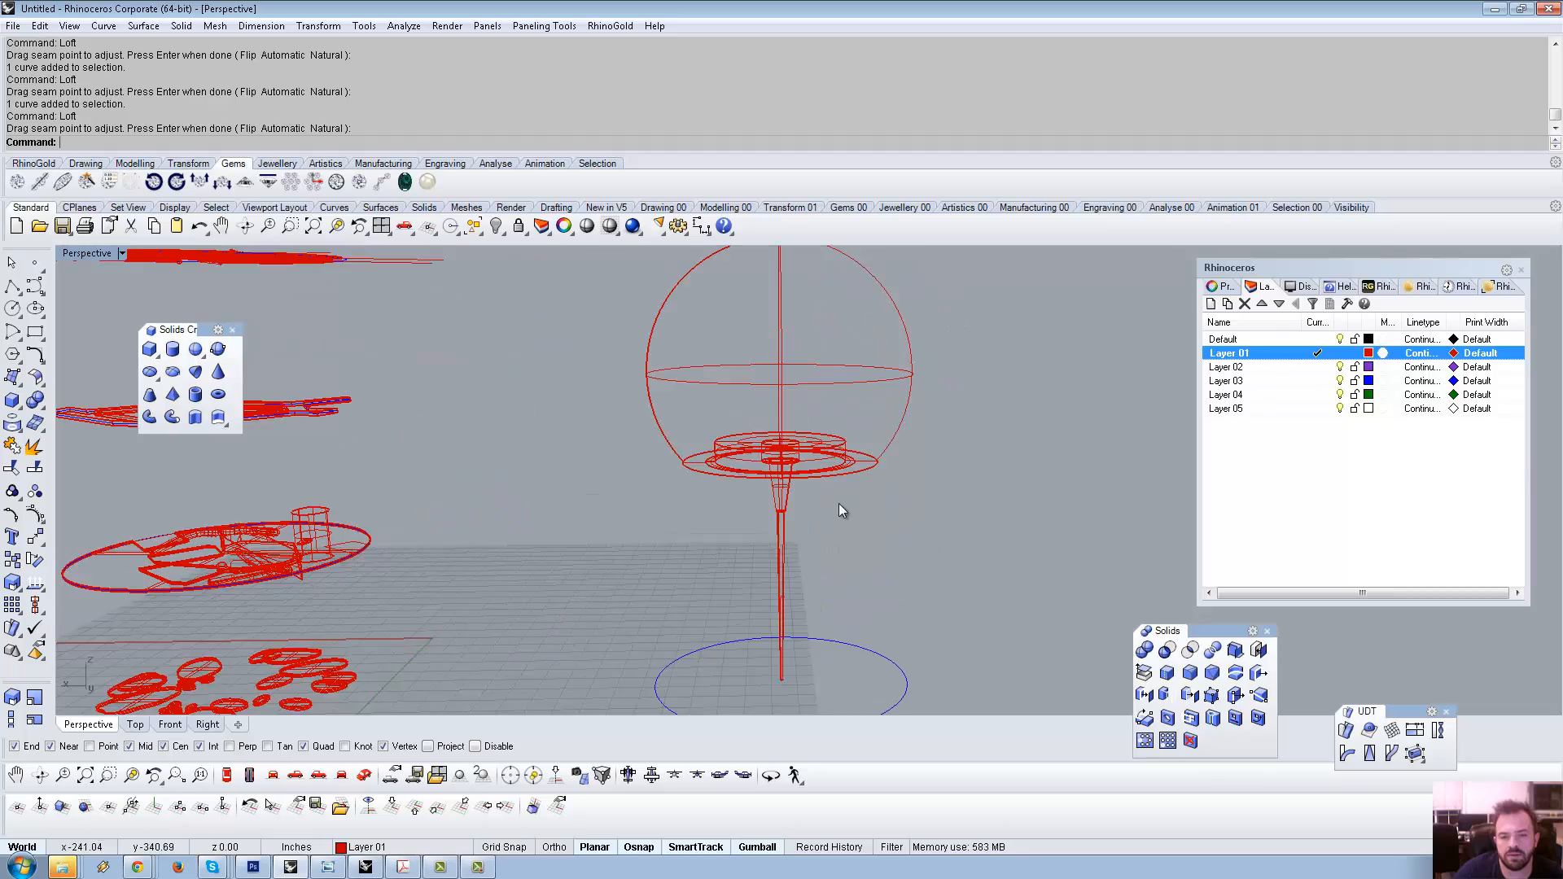
right_click_drag(838, 504, 824, 246)
left_click(570, 231)
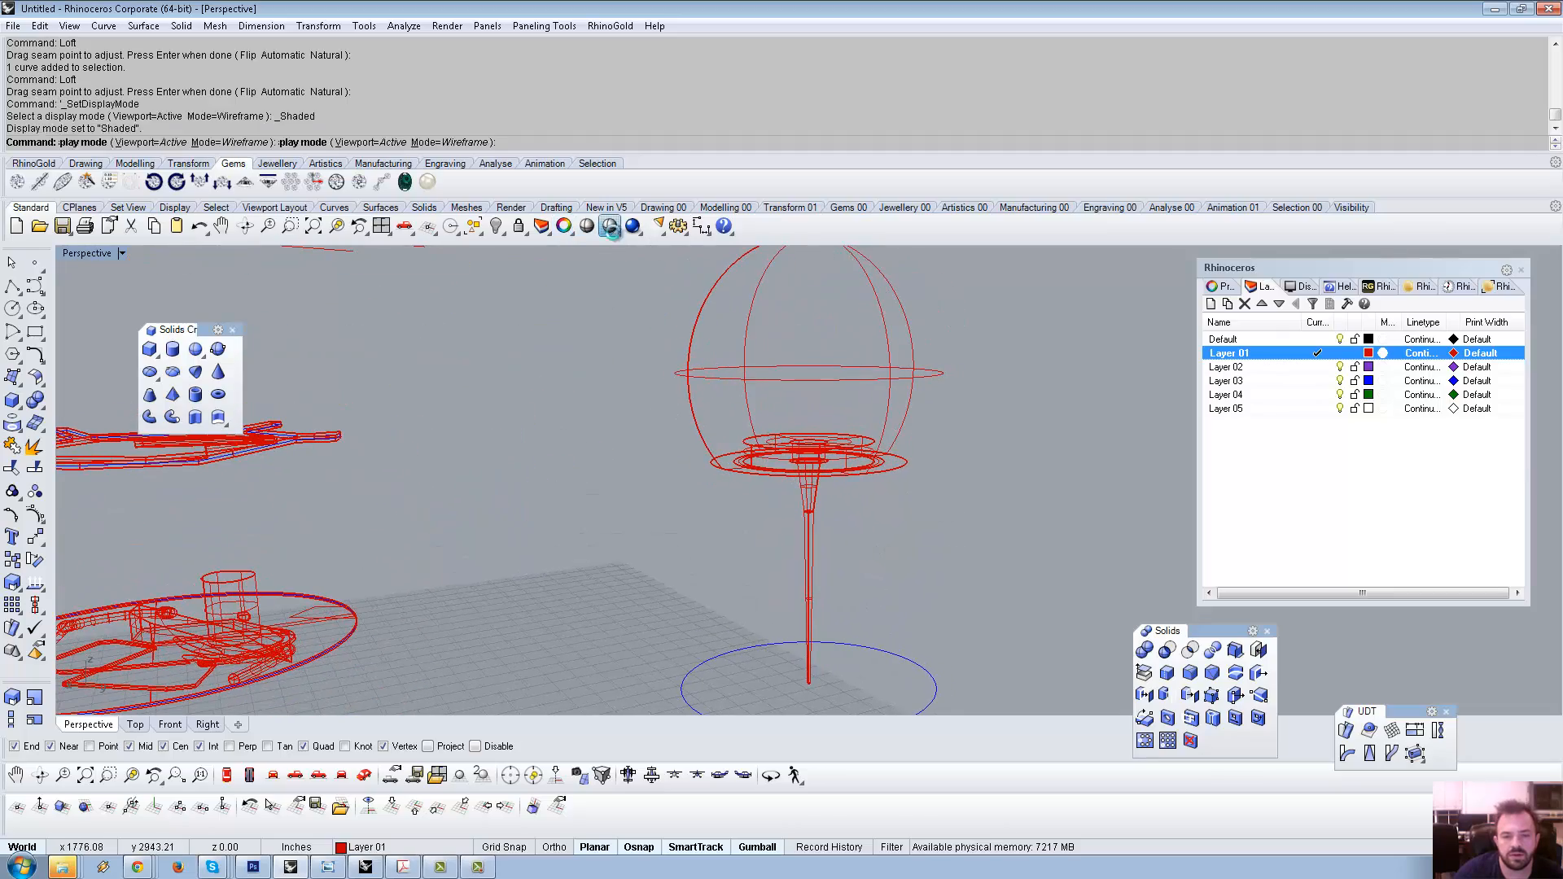
mouse_move(928, 488)
right_mouse_down()
mouse_move(867, 359)
mouse_move(903, 488)
mouse_move(1036, 443)
mouse_move(1099, 331)
mouse_move(1003, 490)
mouse_move(969, 476)
mouse_move(999, 462)
right_mouse_up()
right_click_drag(714, 507, 739, 477)
right_click_drag(628, 322, 583, 281)
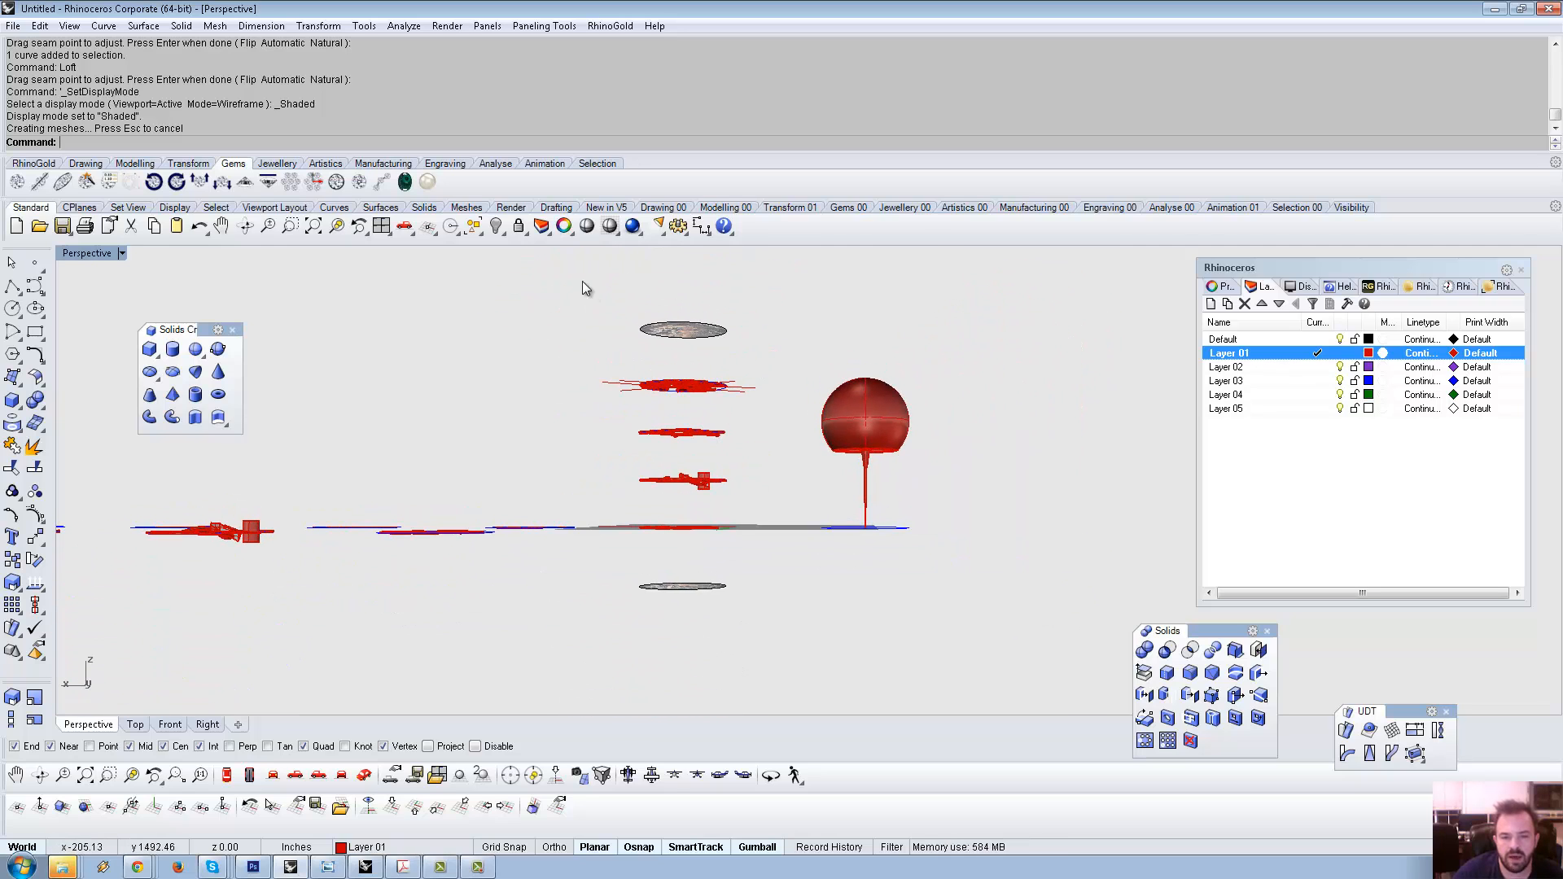
Copy the four stacked solid layers onto the sphere's axis above the blue circle, keeping the originals in place.
left_click_drag(601, 358, 767, 500)
right_click_drag(754, 475, 745, 506)
left_click_drag(578, 356, 773, 542)
left_click_drag(626, 458, 814, 467)
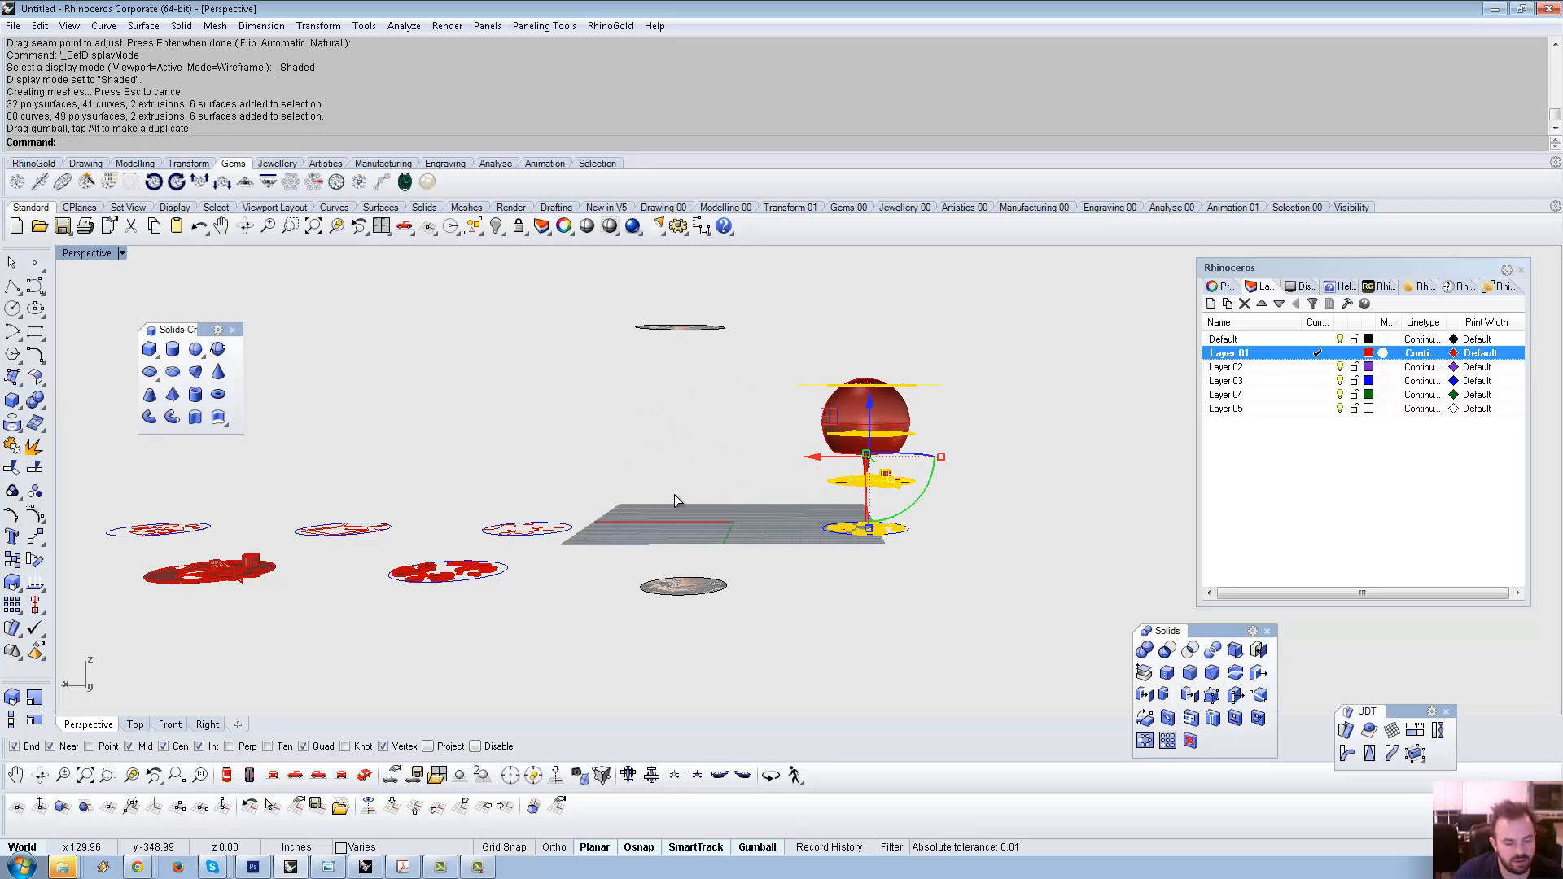
key("ctrl+c")
key("ctrl+z")
key("ctrl+v")
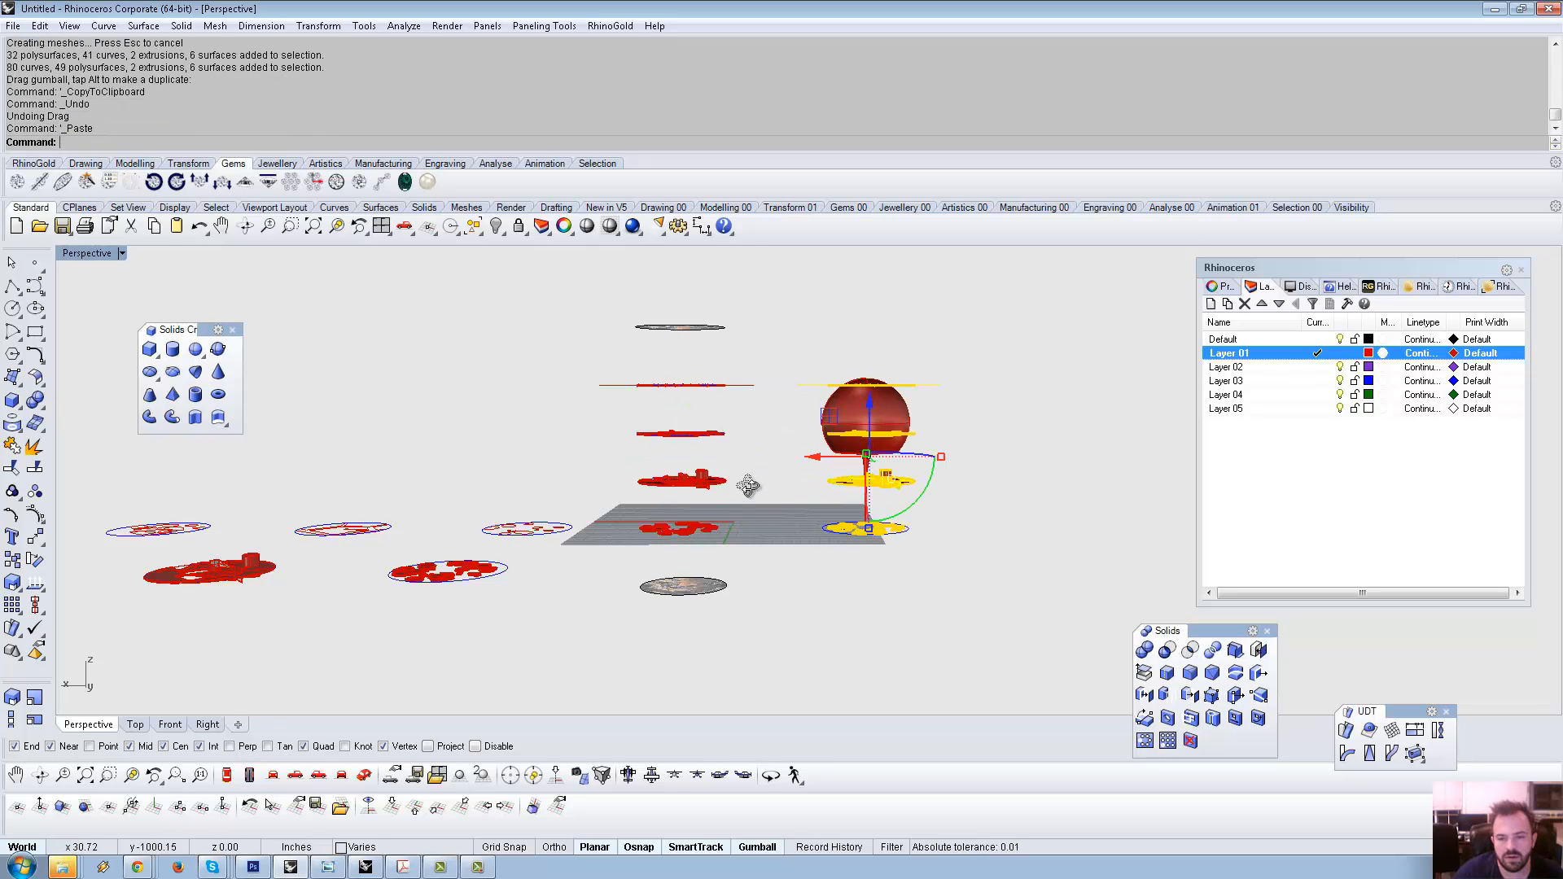
Lower the copied top layer slightly into the sphere and raise the copied layer with the cylinder into the sphere's upper half.
scroll(802, 491, "up", 6)
right_click_drag(747, 485, 719, 551)
mouse_move(802, 511)
right_mouse_down()
mouse_move(733, 487)
mouse_move(794, 498)
right_mouse_up()
left_click(831, 303)
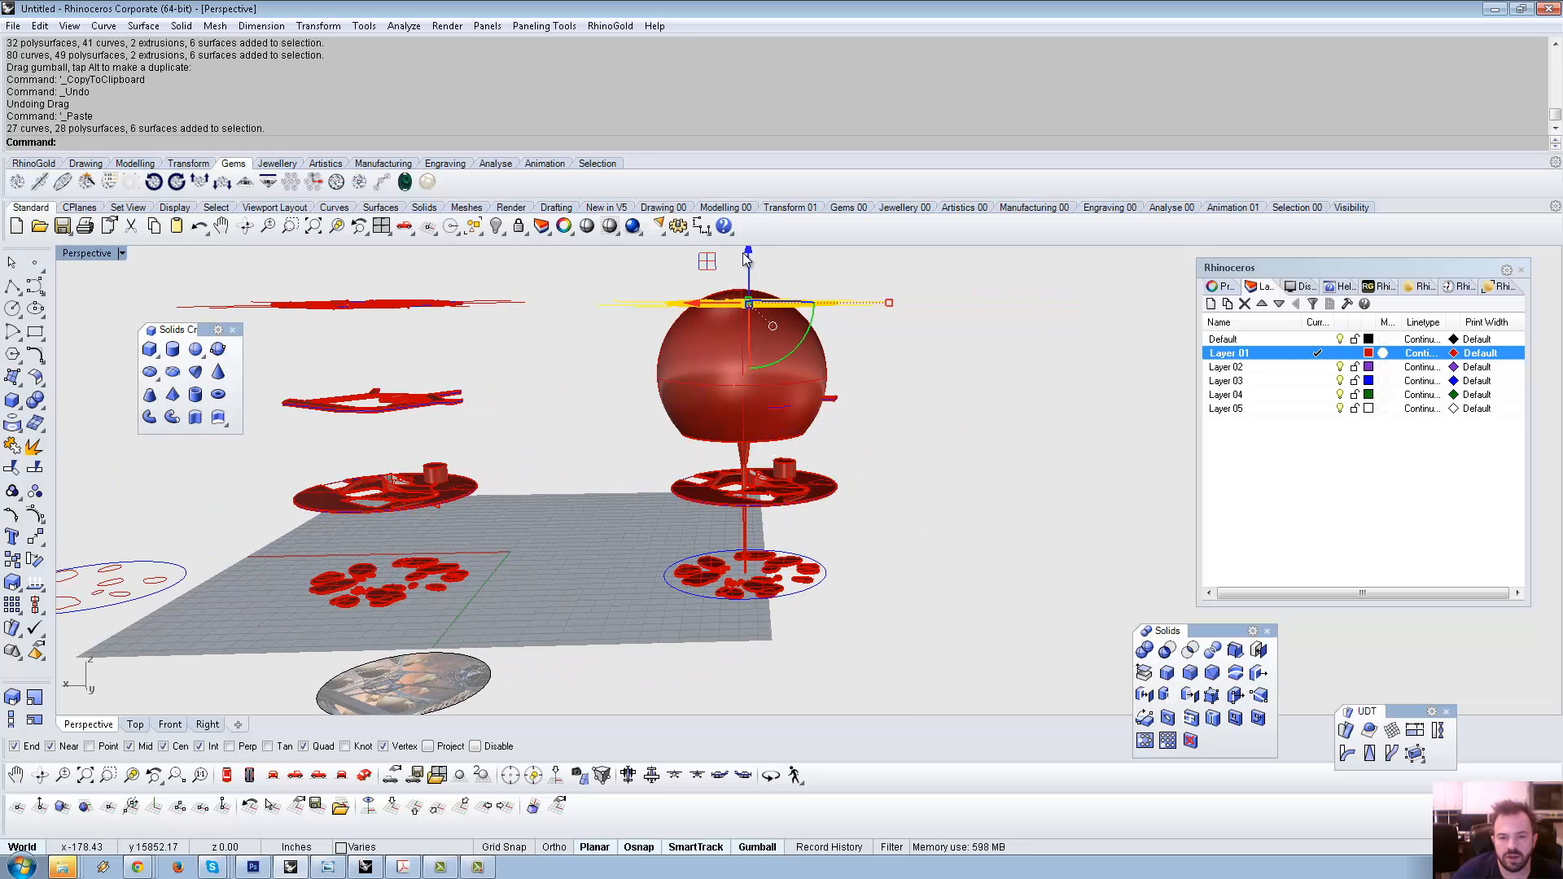
left_click_drag(747, 254, 747, 283)
left_click(878, 421)
right_click_drag(878, 421, 794, 403)
left_click(803, 480)
left_click_drag(759, 435, 741, 311)
Group the copied small disc solids lying inside the blue circle, leaving the blue circle out of the group.
right_click_drag(875, 444, 894, 487)
left_click(798, 570)
left_click(632, 525)
left_click_drag(632, 525, 856, 633)
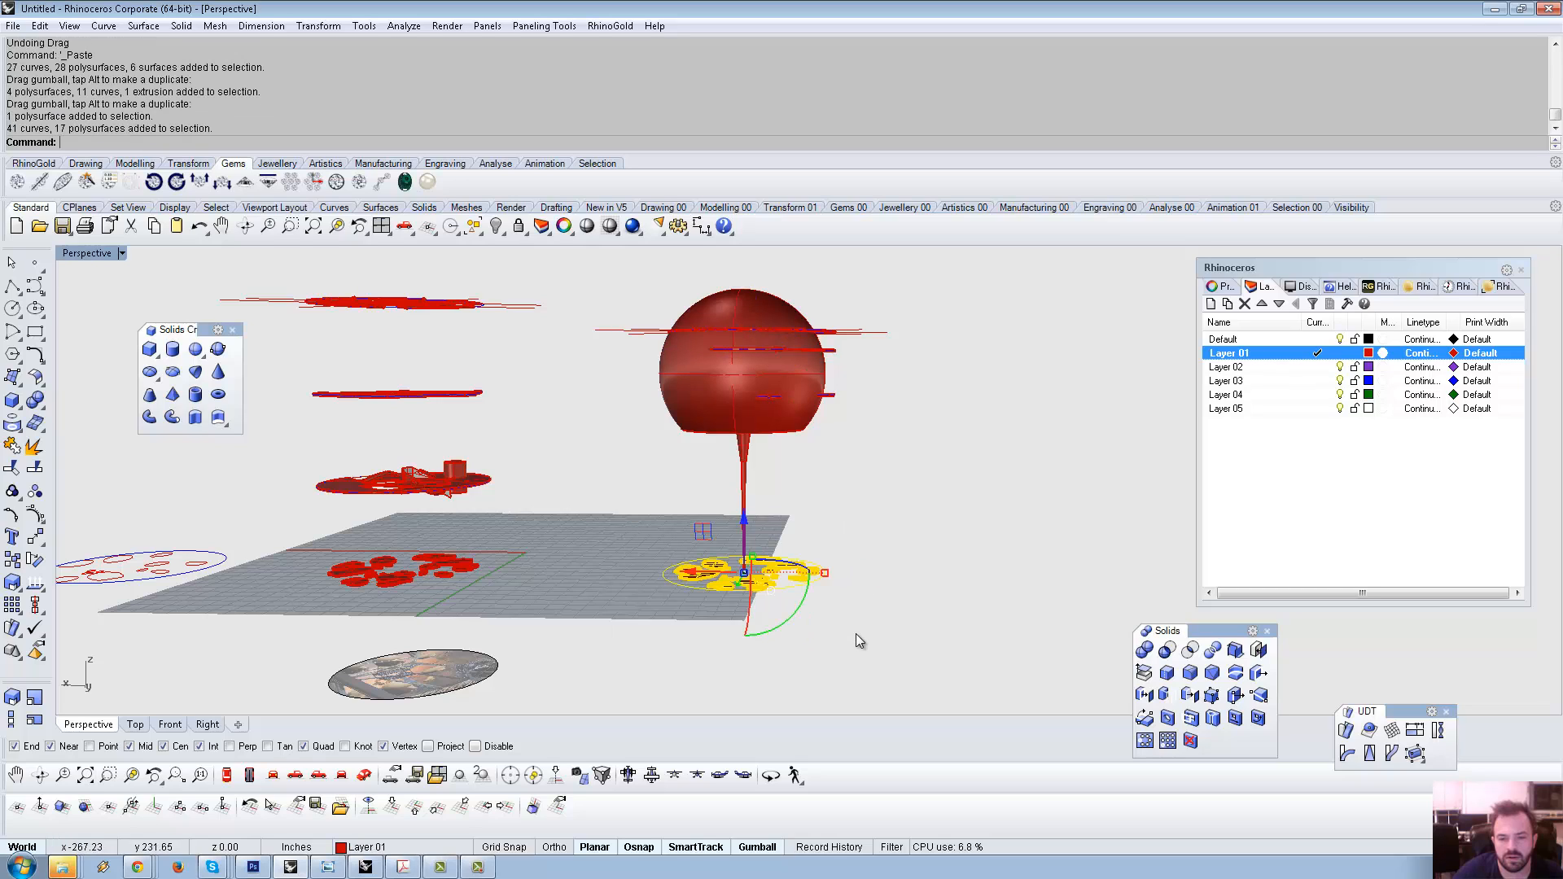
left_click(854, 602)
left_click_drag(660, 531, 880, 647)
key("ctrl+g")
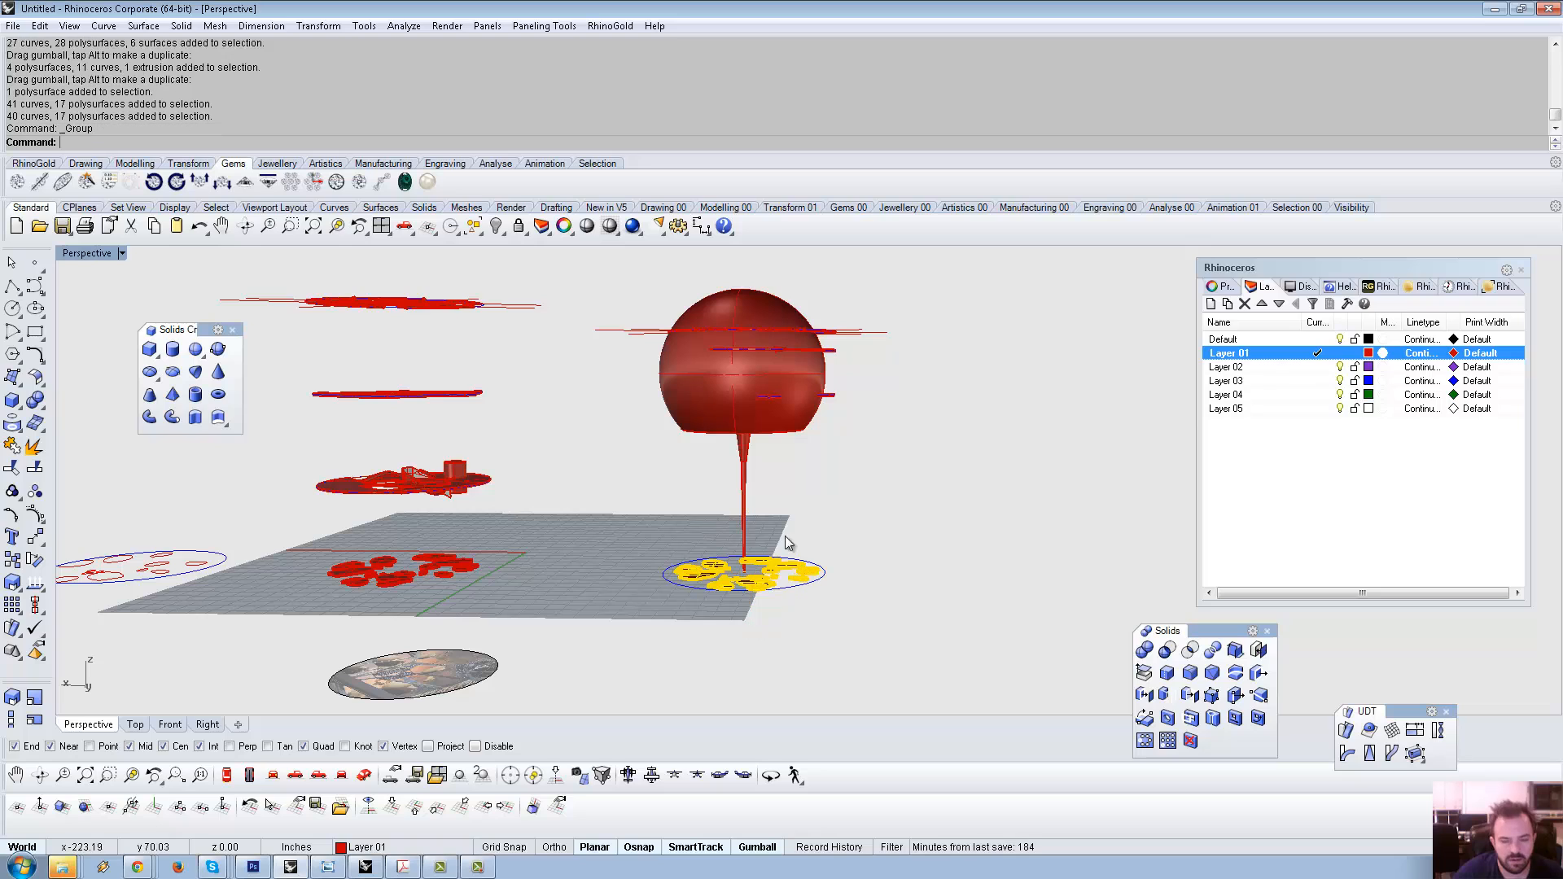
Raise the grouped discs into the lower part of the sphere and switch the display to wireframe.
left_click_drag(748, 517, 761, 365)
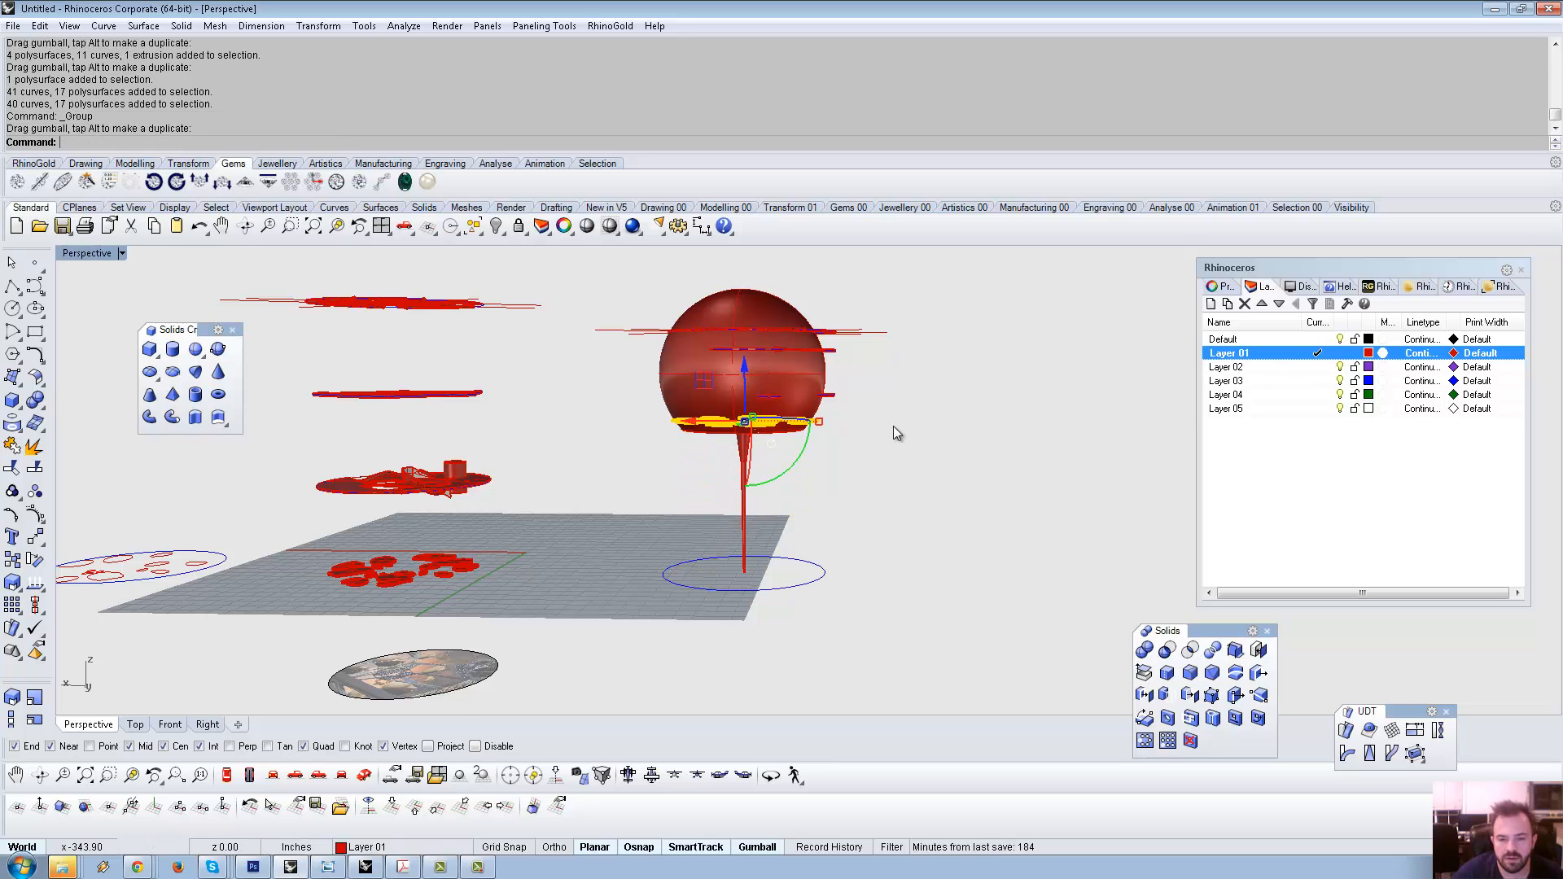
right_click_drag(897, 432, 751, 401)
left_click_drag(750, 380, 746, 360)
right_click(608, 227)
Shift the angular frame, the cylinder layer and the top layer slightly sideways to fit inside the sphere.
right_click_drag(866, 371, 841, 386)
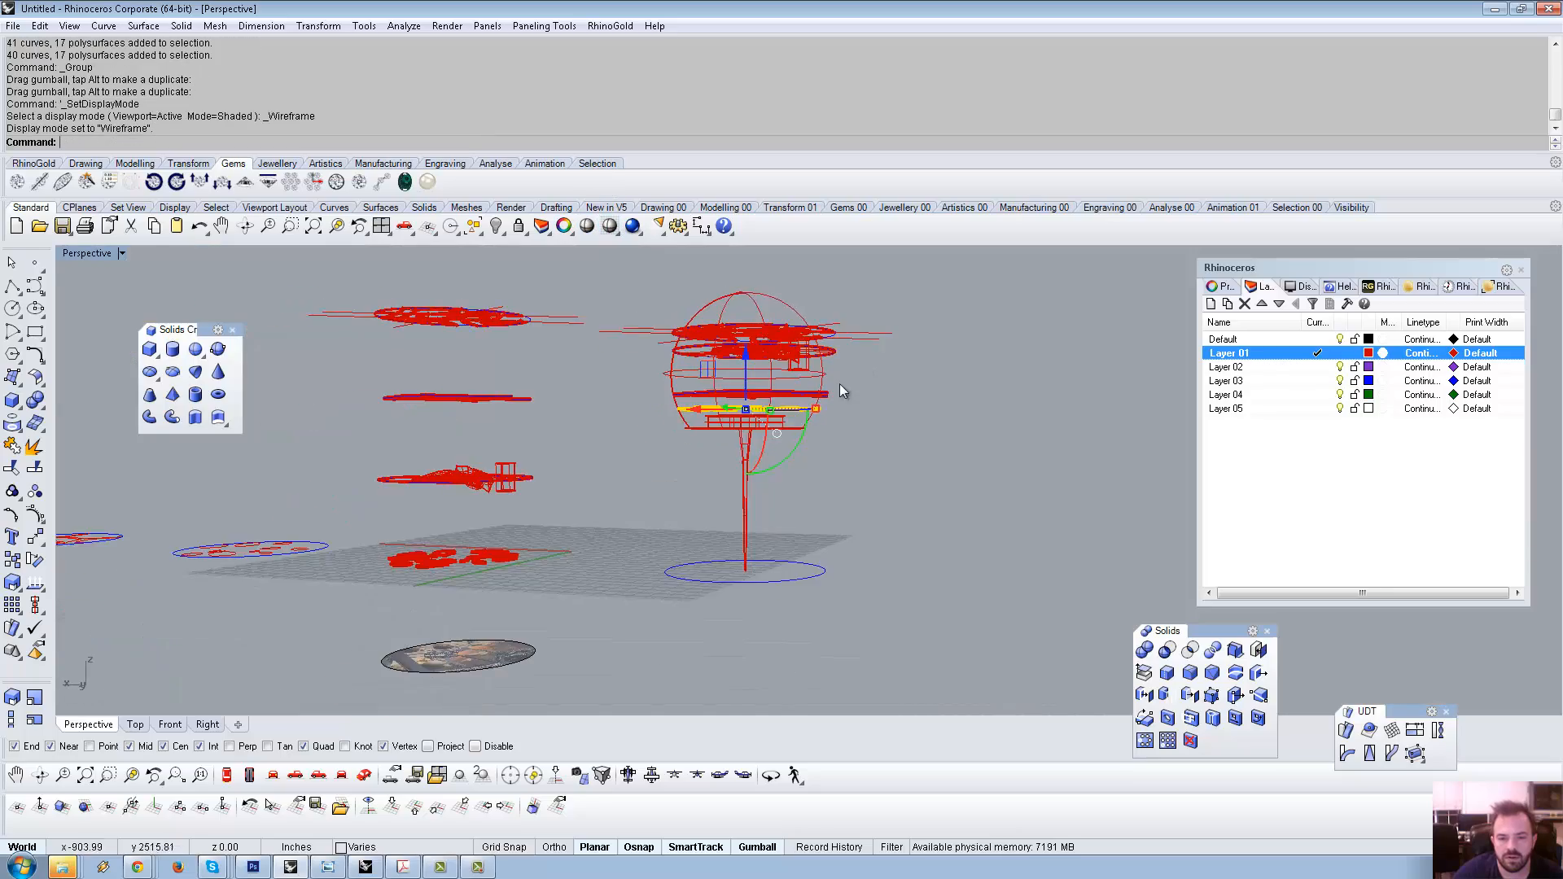
scroll(841, 386, "up", 5)
left_click(739, 398)
right_click_drag(739, 402, 719, 454)
left_click_drag(620, 436, 606, 436)
right_click_drag(932, 443, 894, 425)
left_click(877, 409)
left_click_drag(670, 420, 652, 423)
right_click_drag(682, 407, 878, 408)
left_click(789, 323)
left_click_drag(675, 407, 665, 407)
Raise the angular frame layer inside the sphere and move the grouped discs up beneath it.
left_click(989, 420)
right_click_drag(912, 411, 809, 452)
left_click(799, 461)
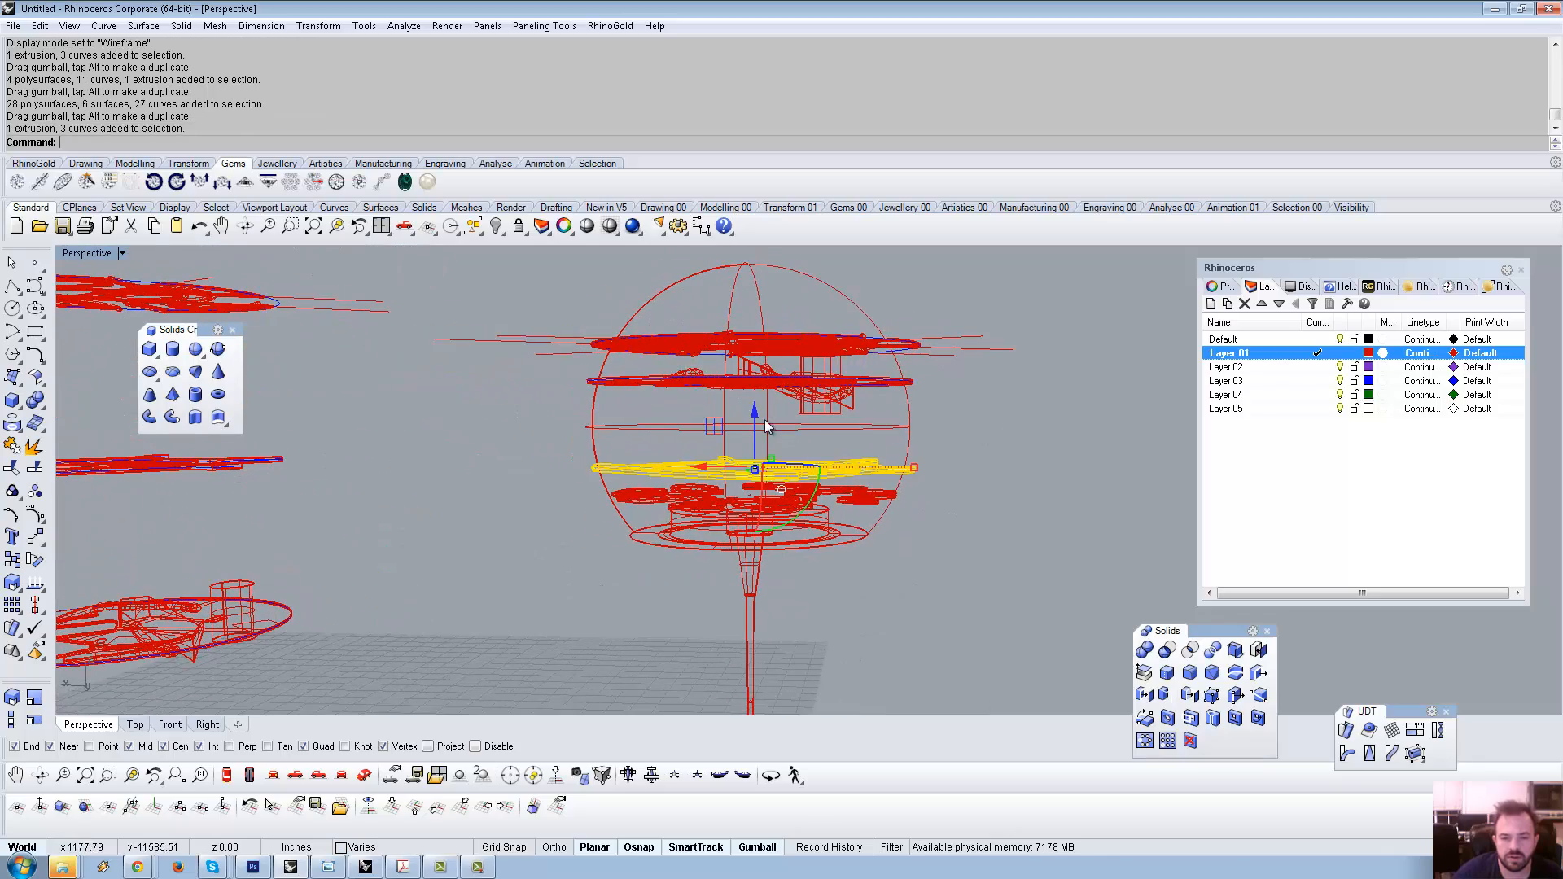
left_click_drag(753, 416, 763, 370)
right_click_drag(832, 395, 890, 466)
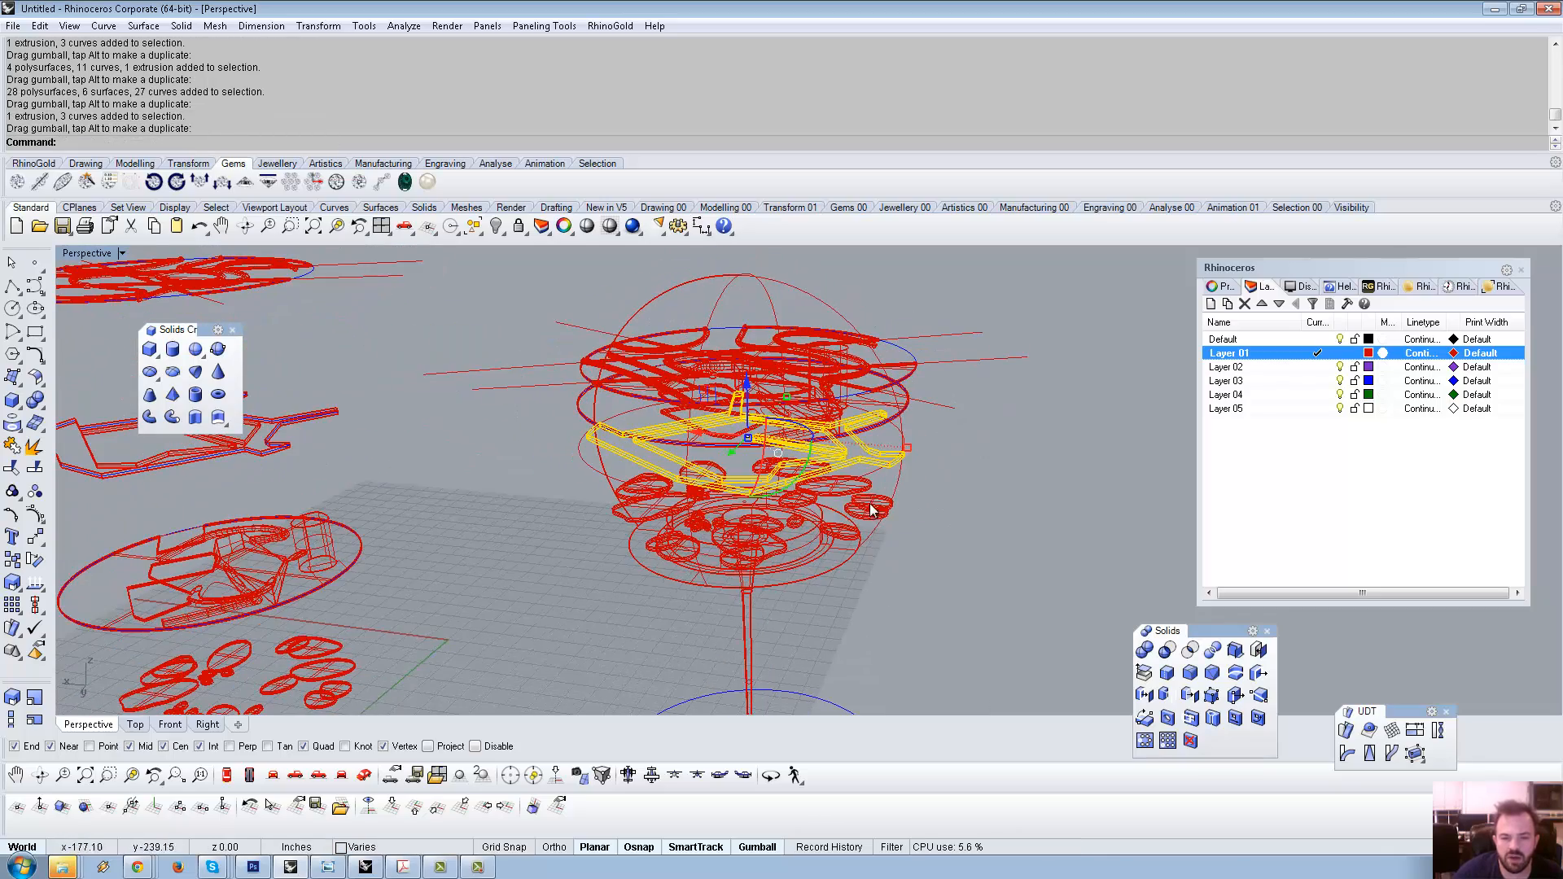
left_click(871, 511)
left_click_drag(746, 454, 749, 426)
left_click(1018, 480)
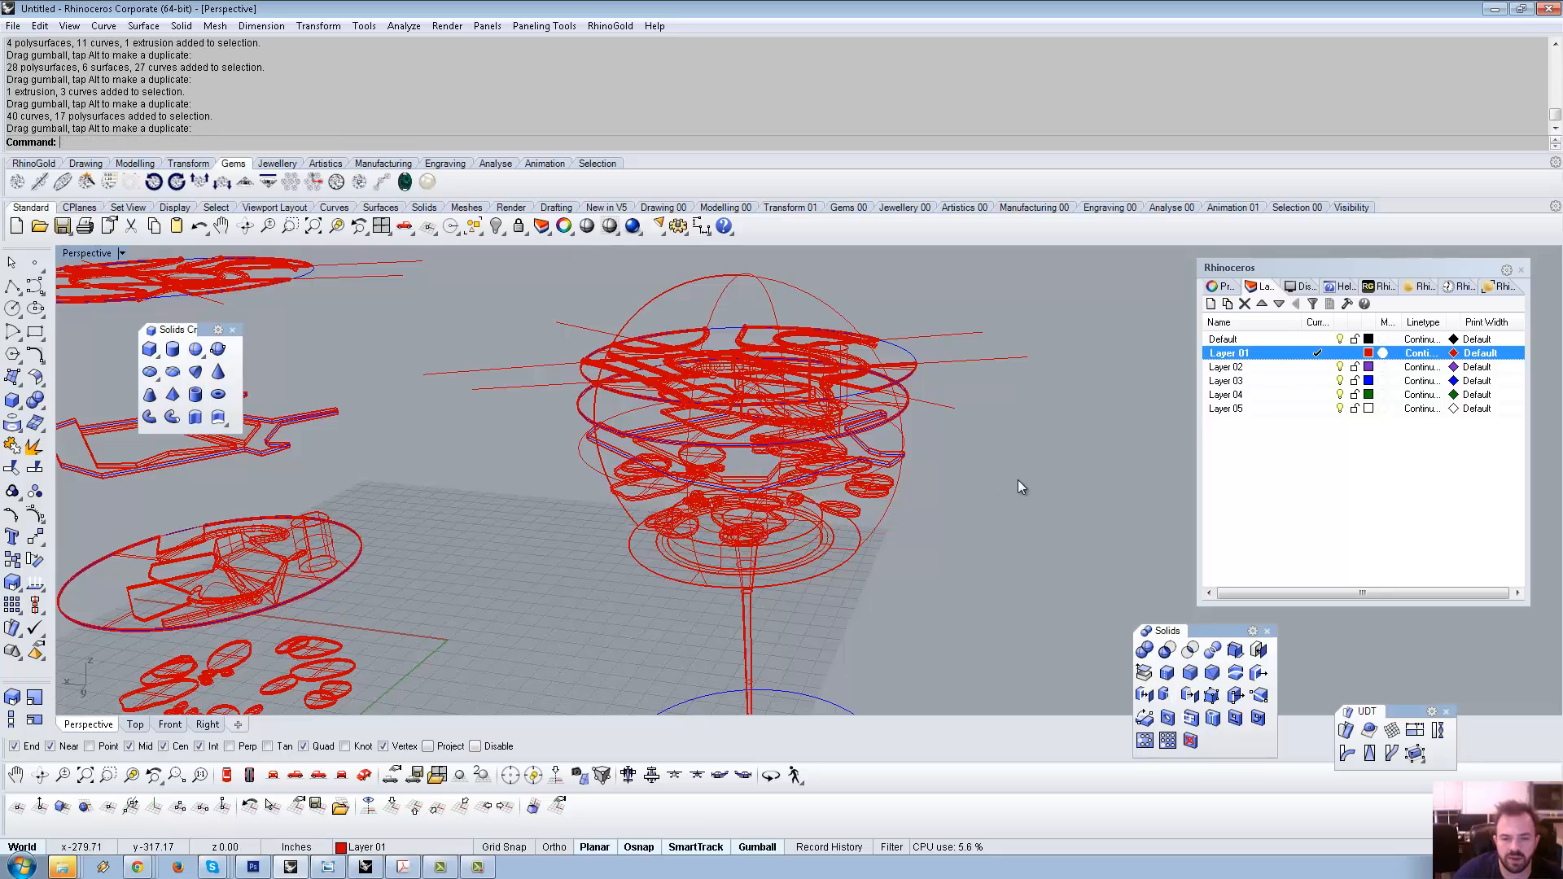
Change to the Top view and lock the sphere polysurface.
right_click_drag(900, 376, 849, 416)
right_click_drag(849, 417, 757, 277, "shift")
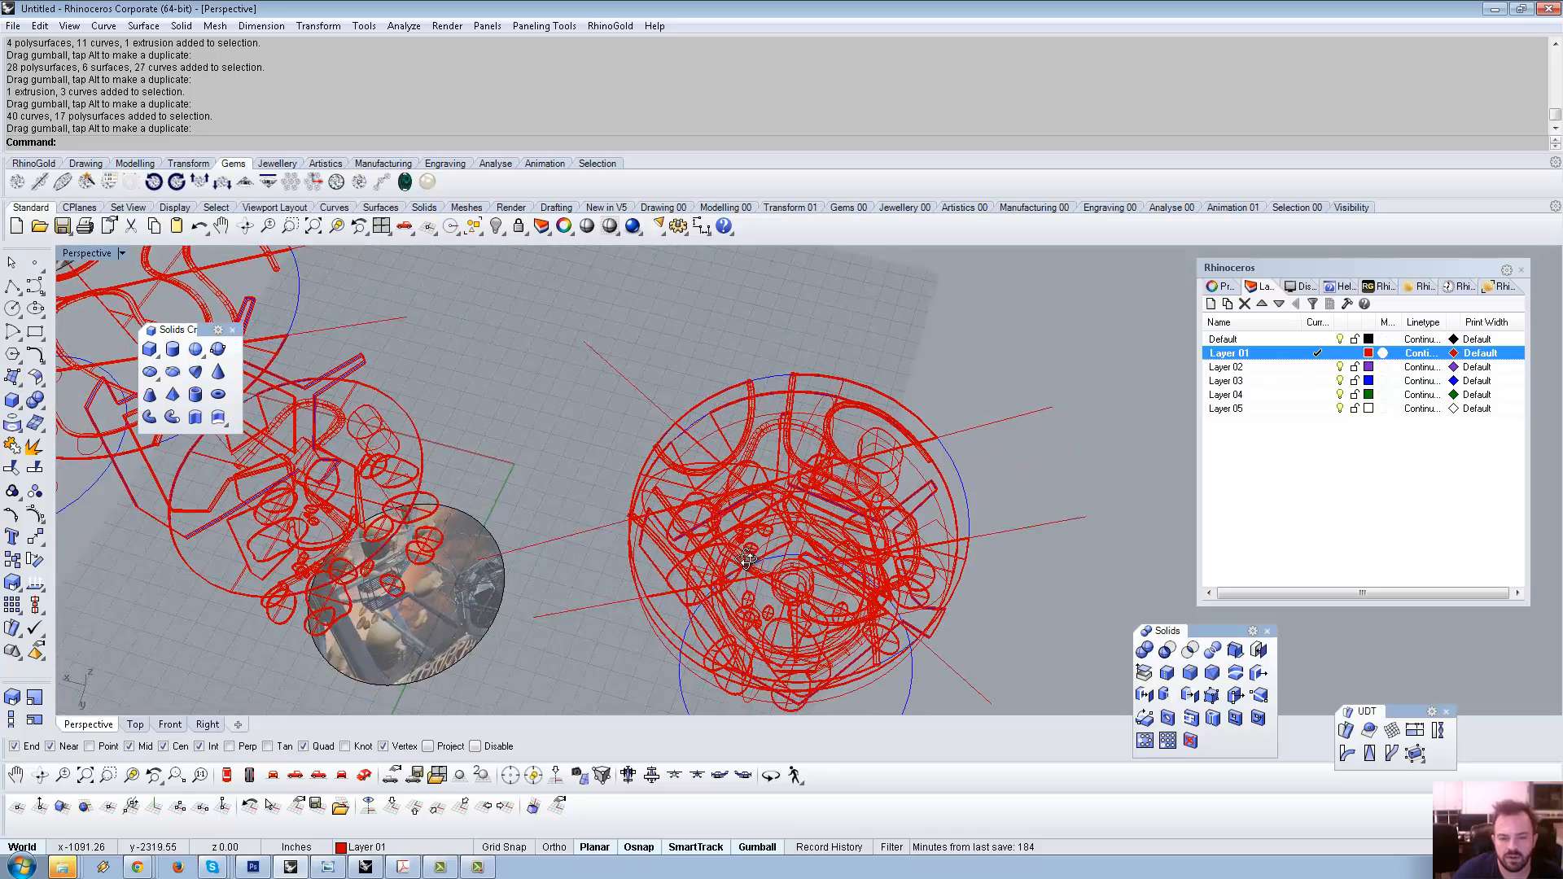
left_click(226, 776)
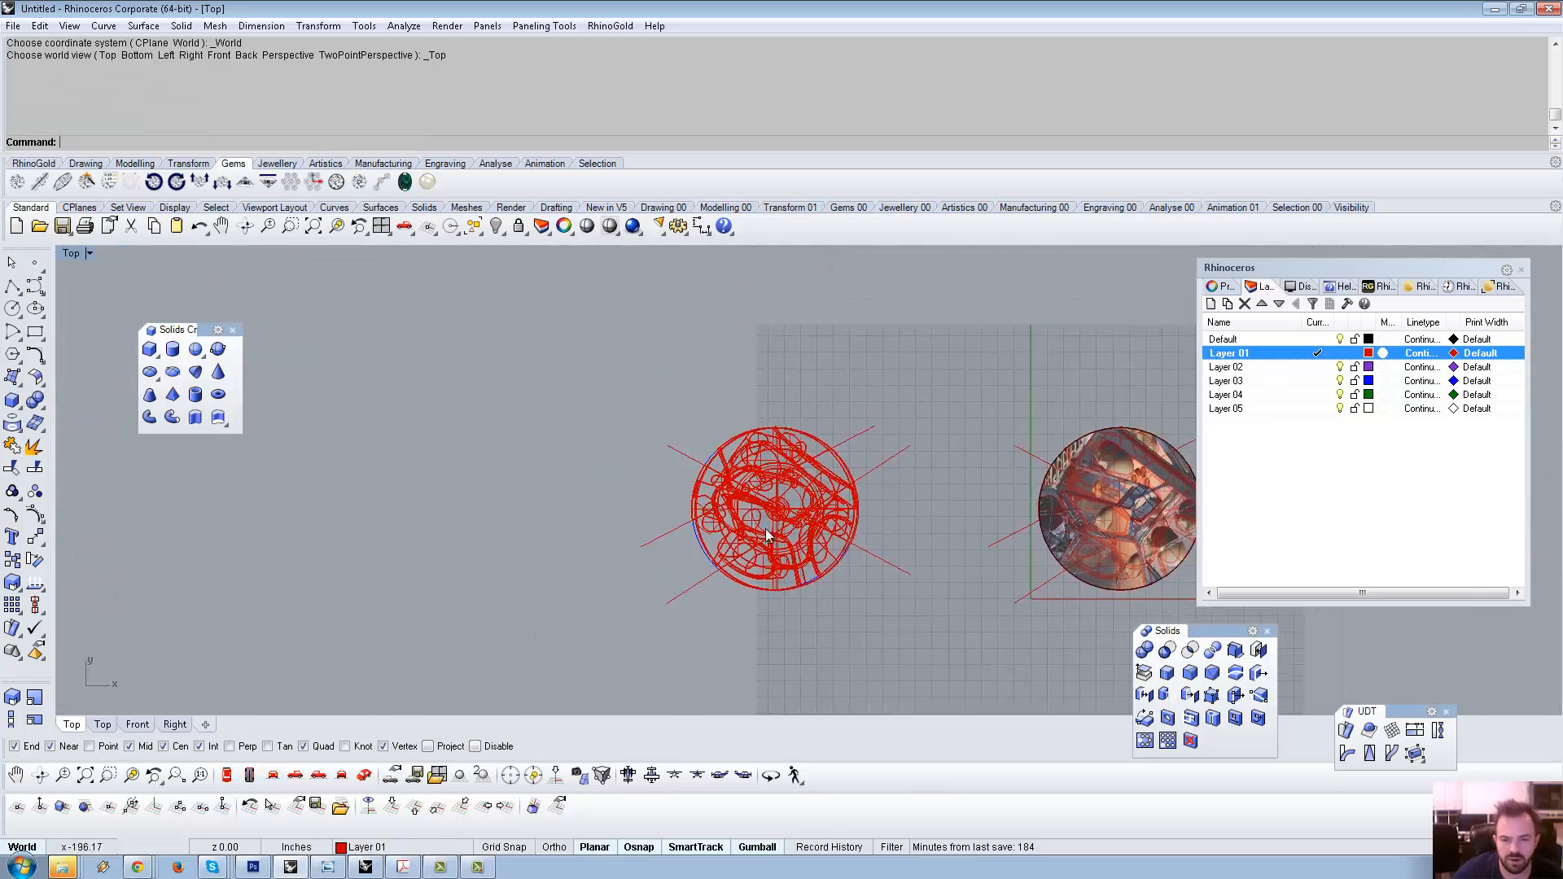
left_click(641, 581)
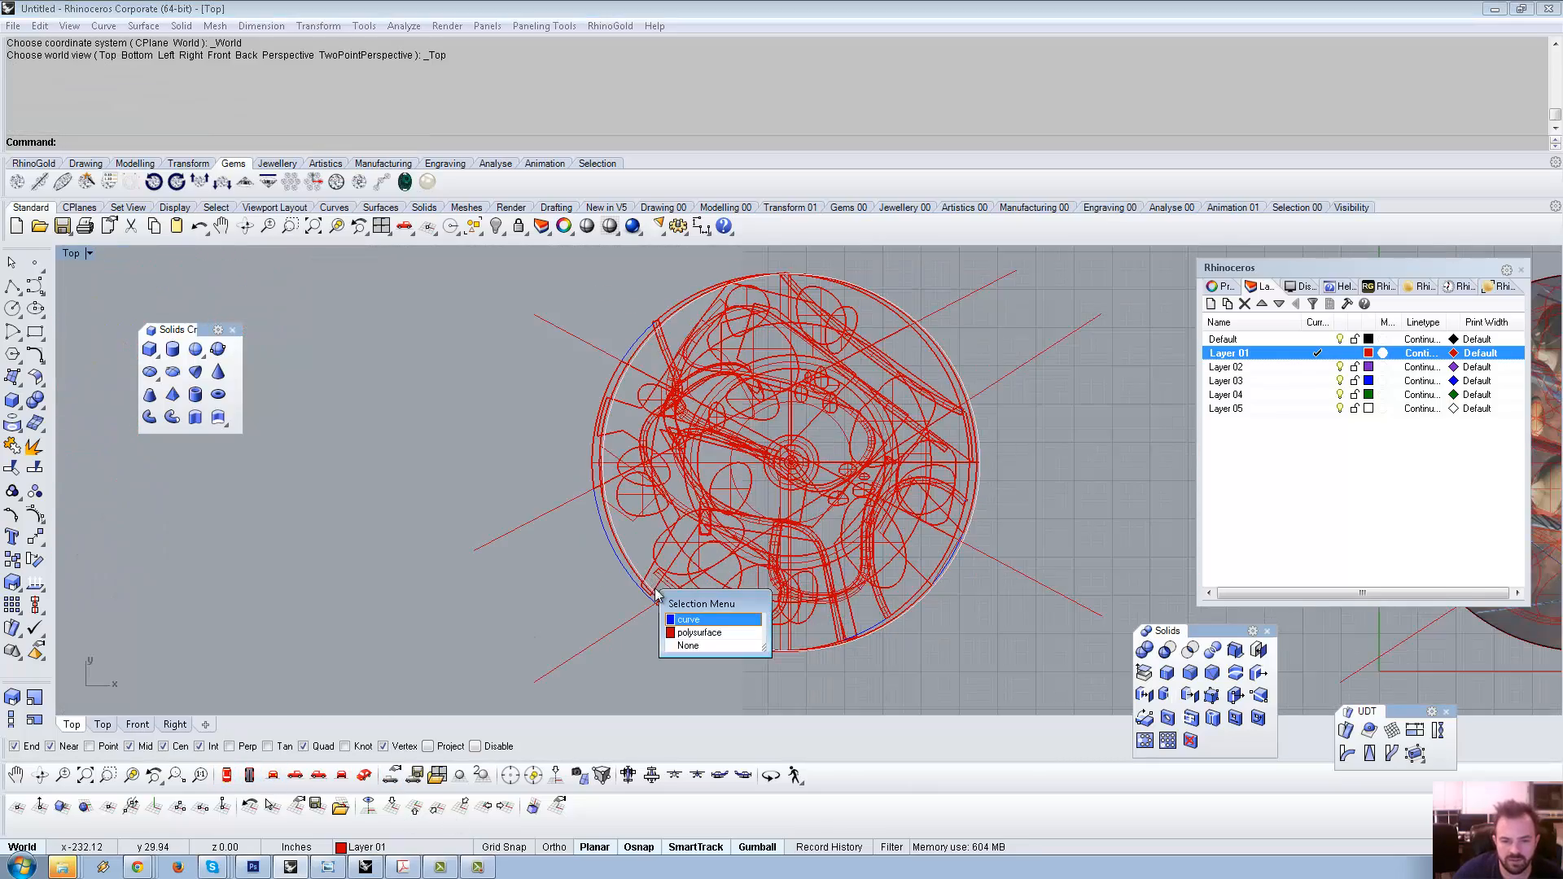
left_click(690, 634)
right_click_drag(777, 528, 682, 506)
key("ctrl+l")
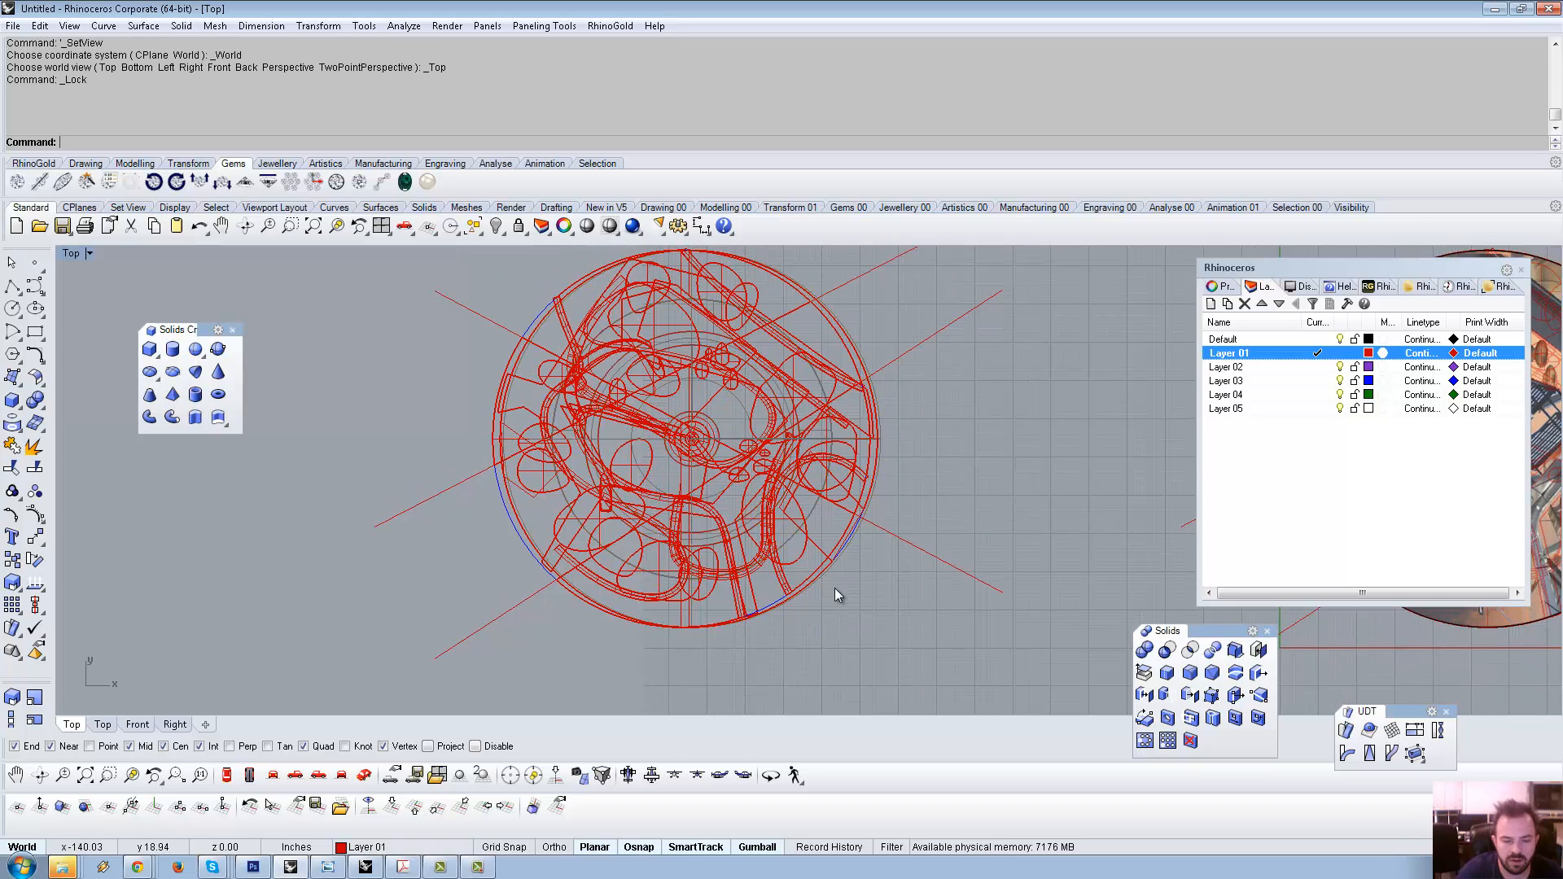
Nudge the curved-band top layer and the cylinder layer in plan to centre them on the sphere.
left_click(722, 621)
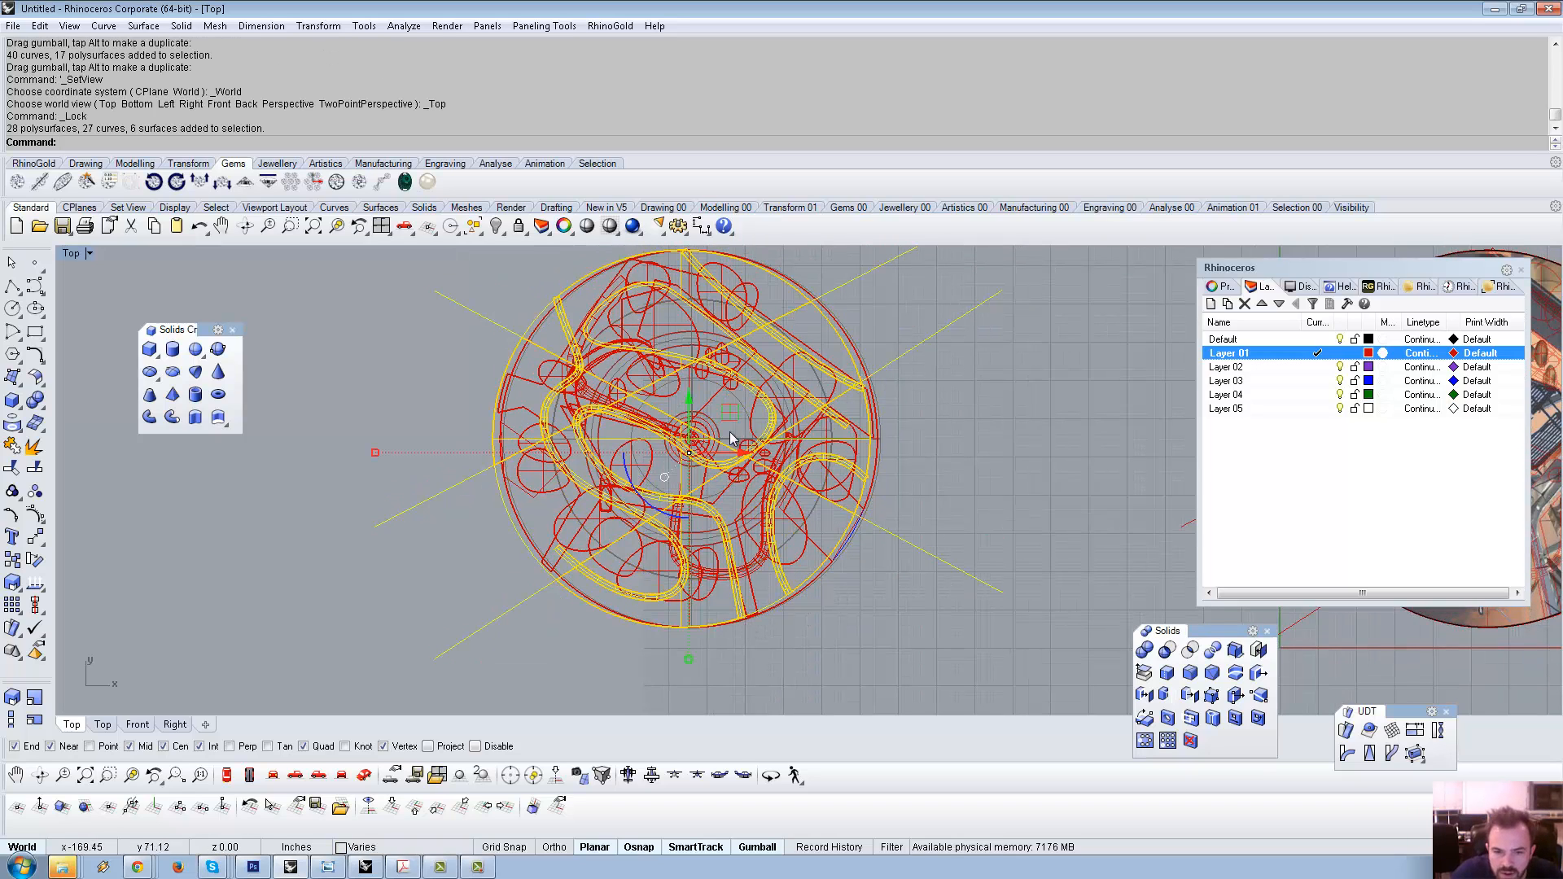
left_click_drag(733, 414, 744, 416)
left_click(763, 568)
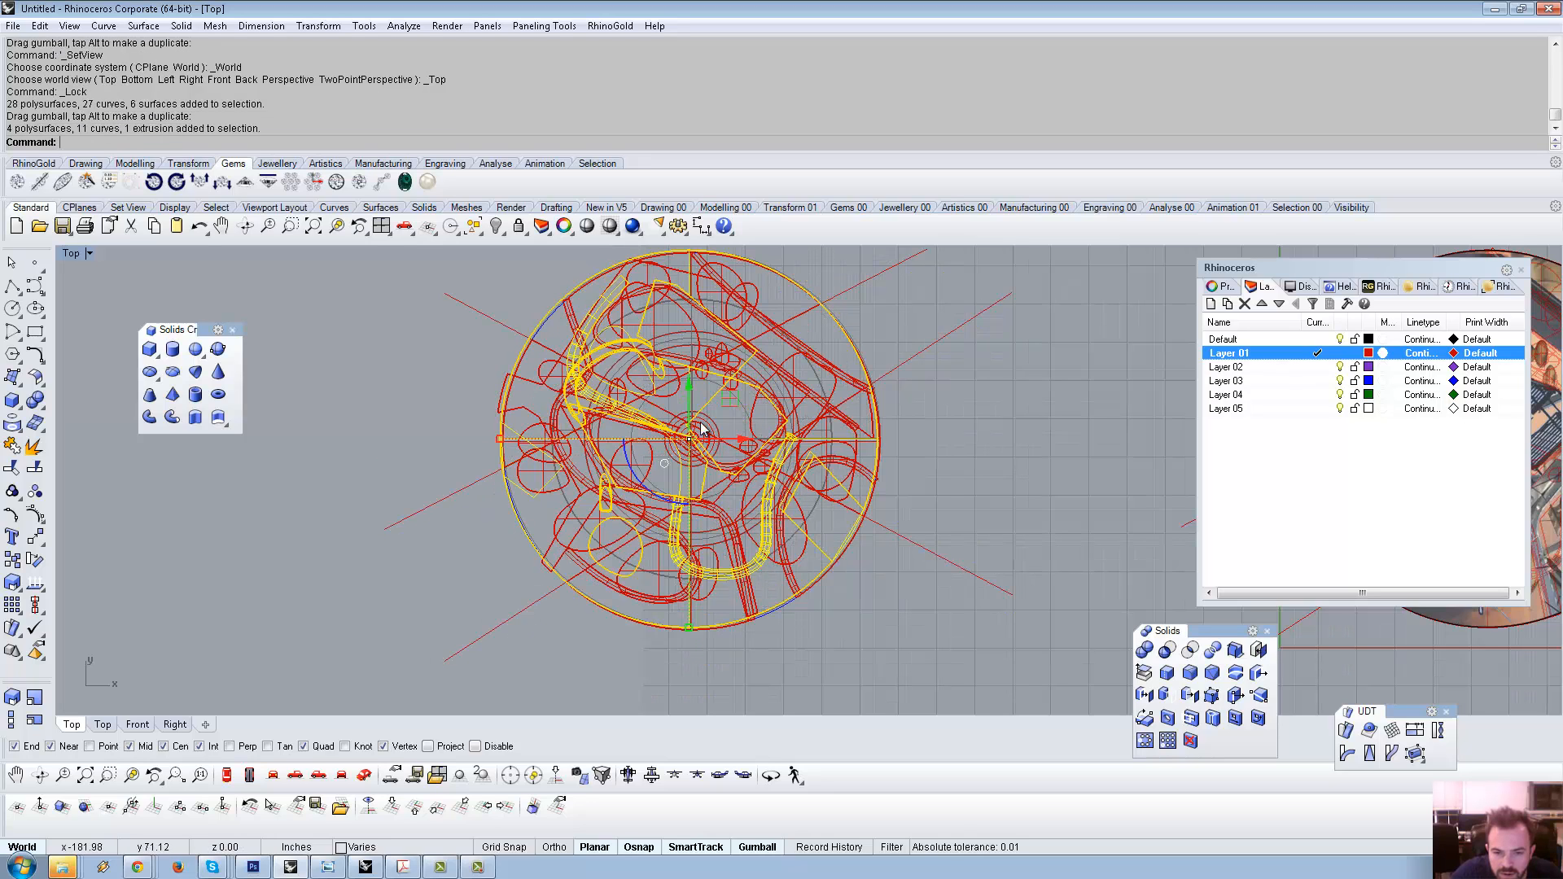
left_click_drag(732, 402, 733, 404)
Reposition the grouped discs and the angular frame in plan to align them with the sphere.
left_click(793, 554)
left_click(803, 558)
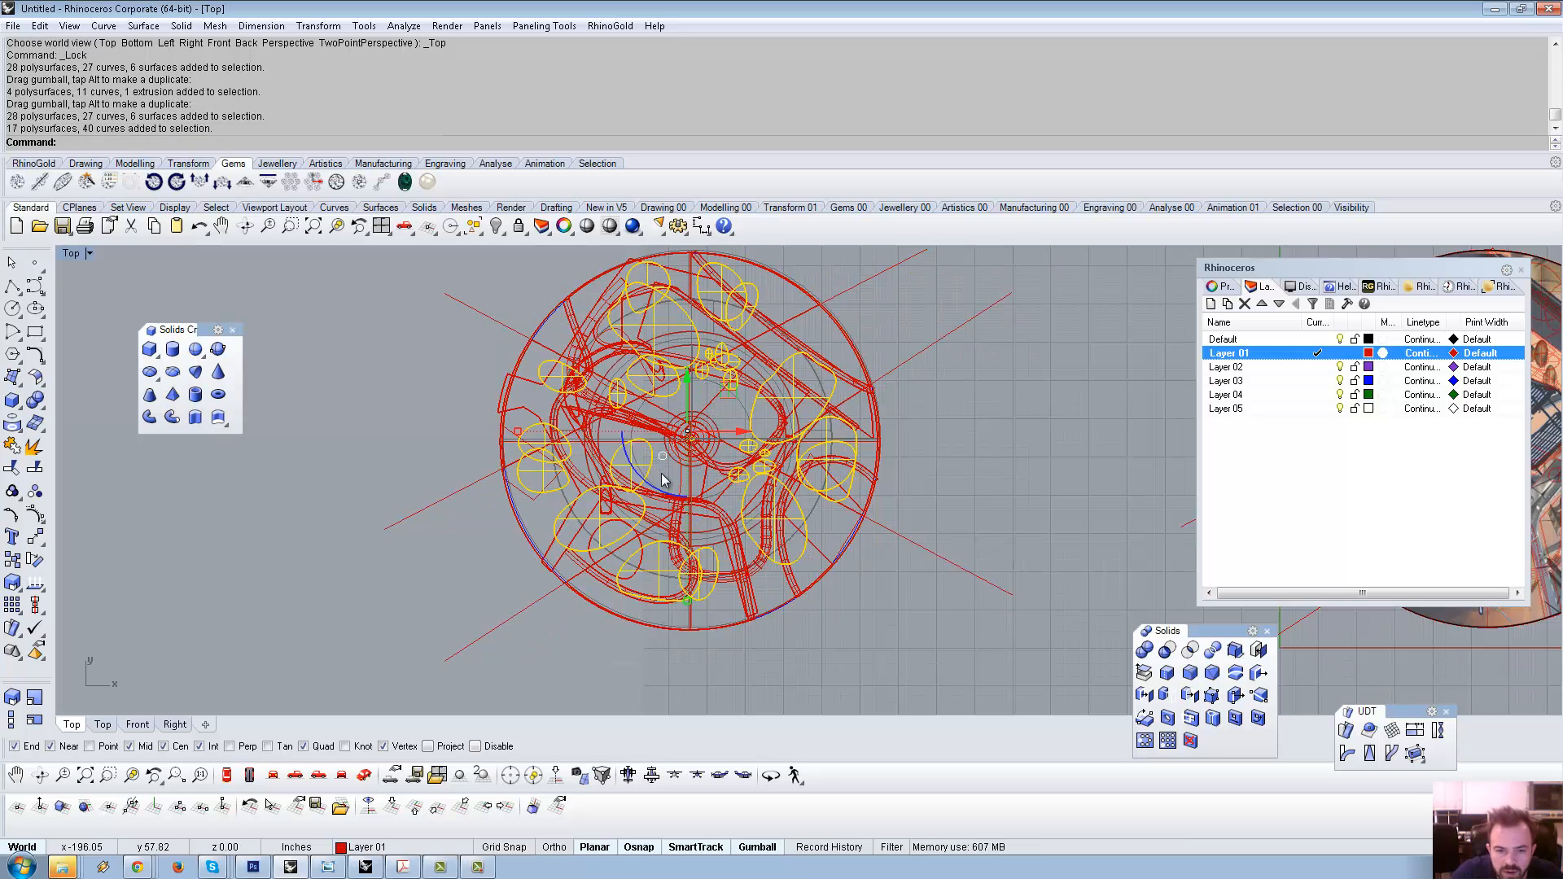
left_click_drag(728, 397, 574, 389)
left_click(534, 389)
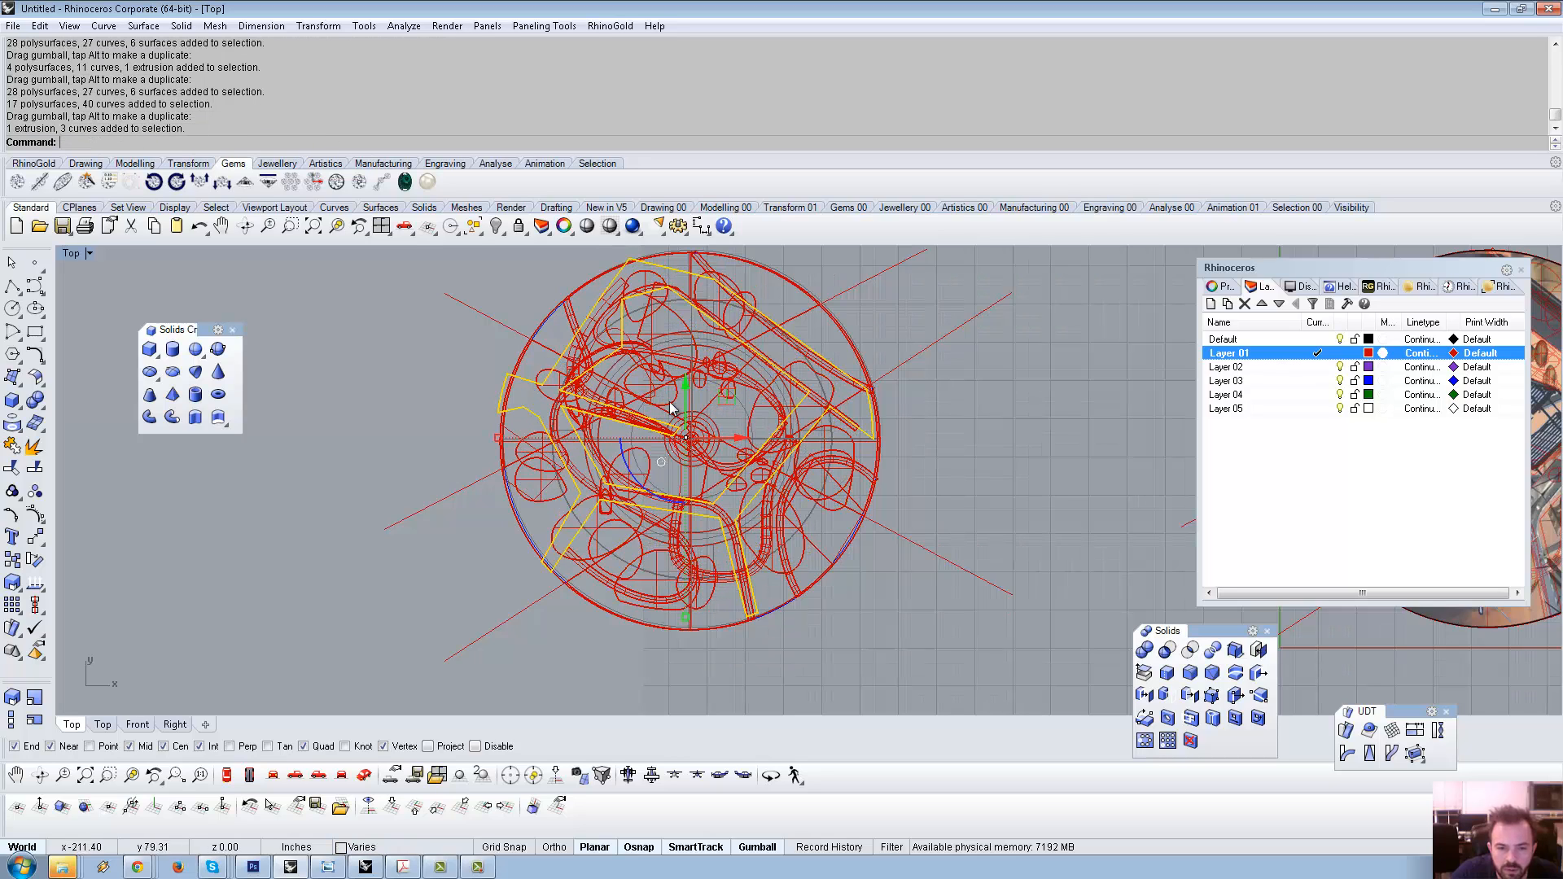
left_click_drag(727, 399, 727, 396)
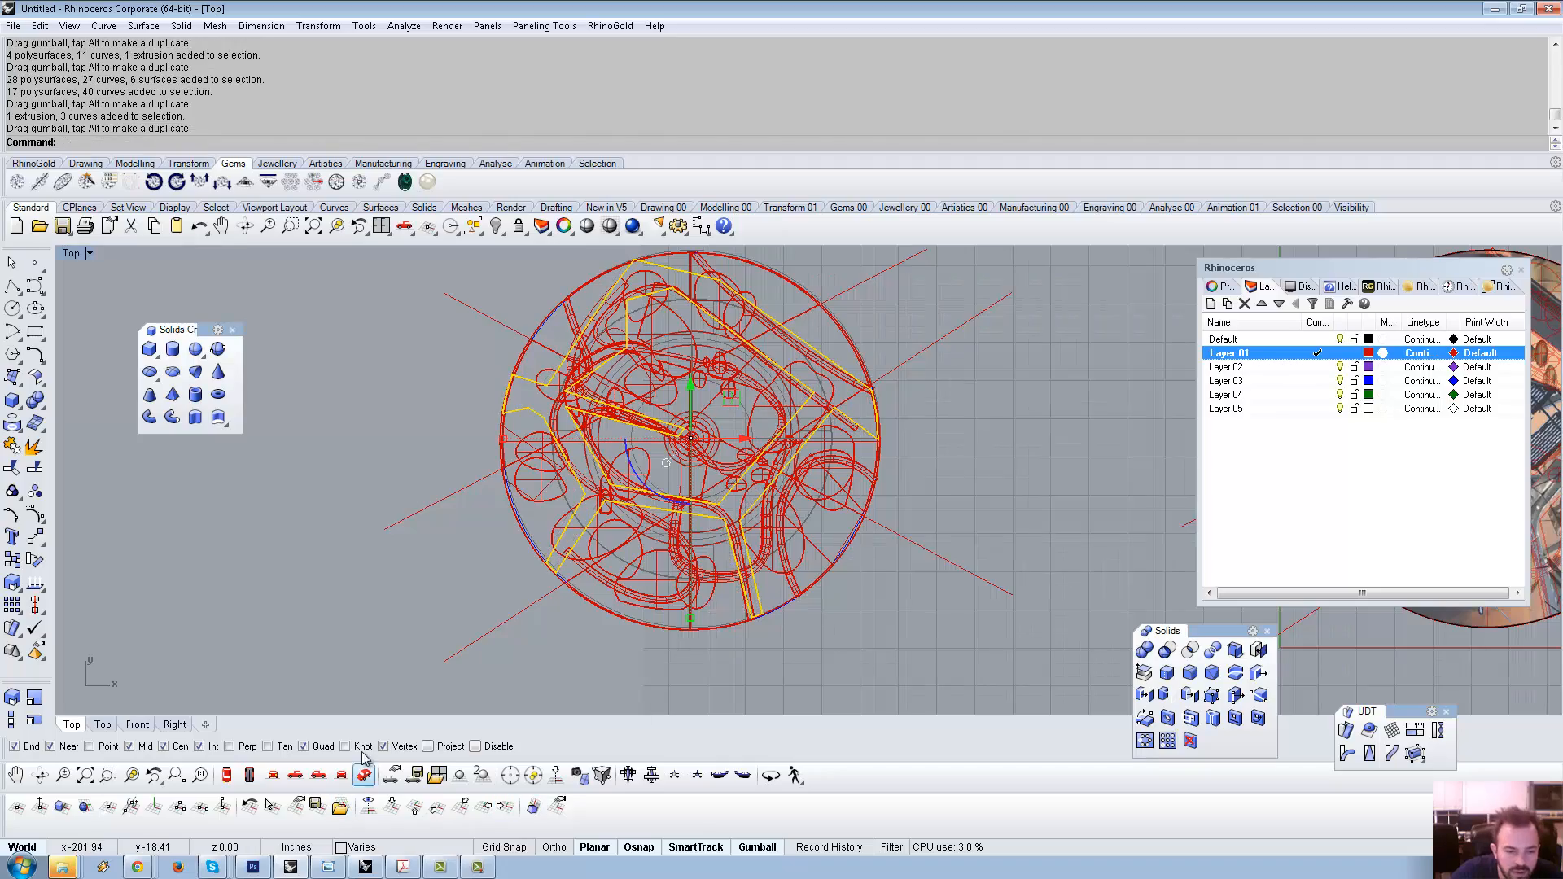
Return to the Perspective view and examine the arrangement of layers inside the sphere.
left_click(364, 775)
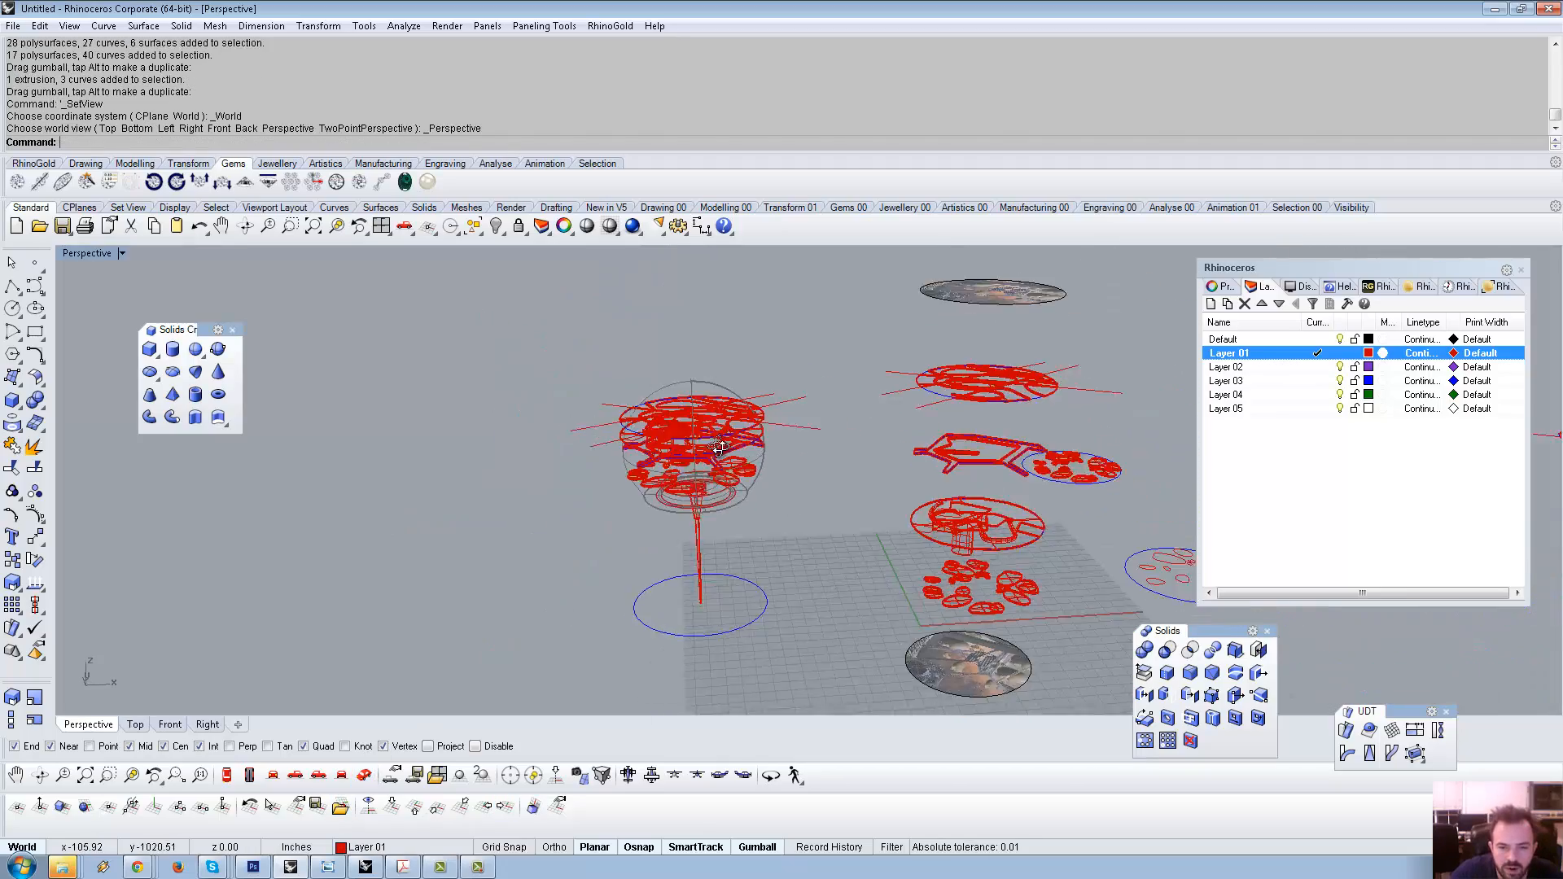
right_click_drag(689, 458, 816, 431)
scroll(953, 443, "down", 5)
right_click_drag(953, 443, 521, 456)
right_click_drag(521, 456, 283, 495, "shift")
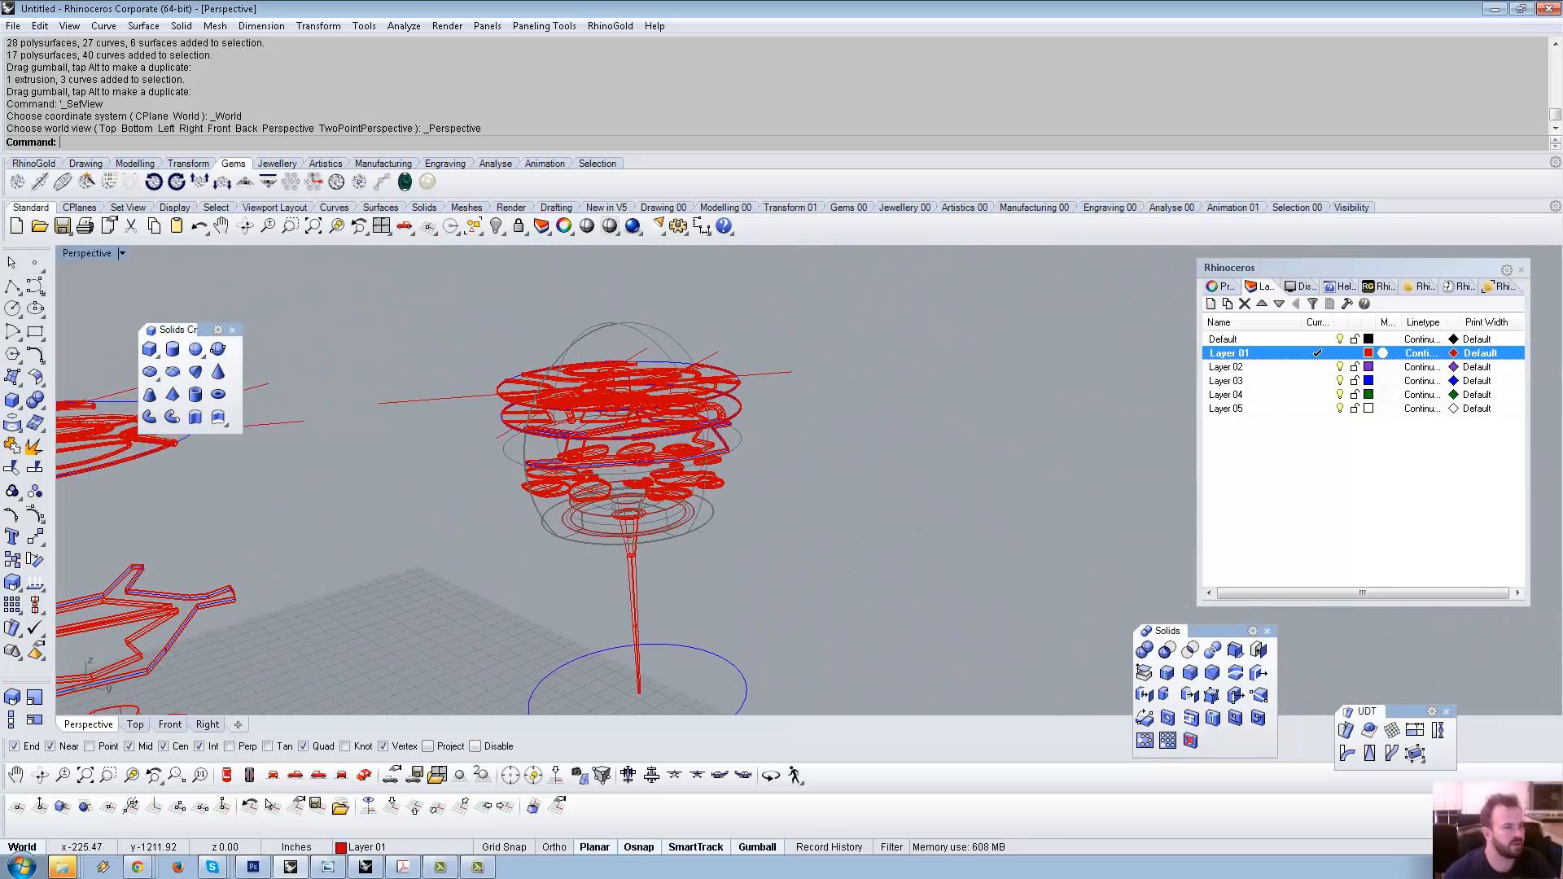